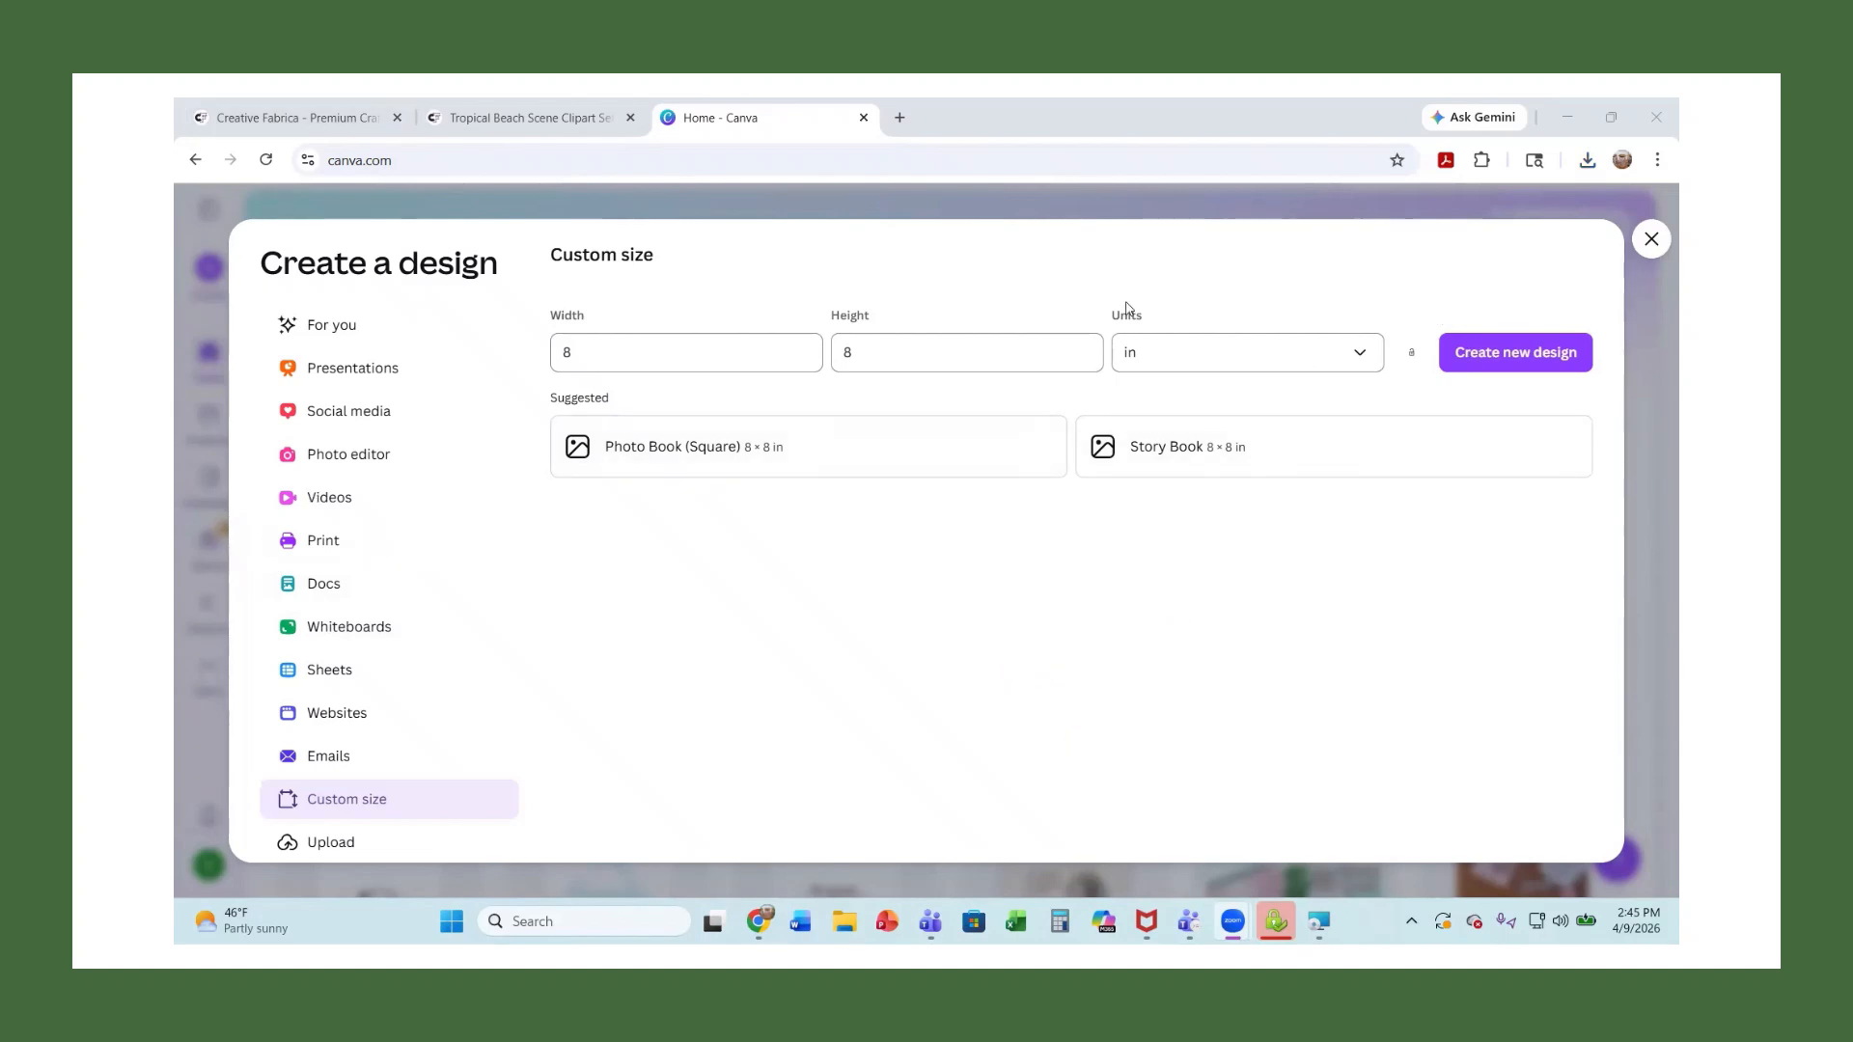
Create a new custom-size design of 8 × 8 inches
{"action": "left_click", "coordinate": [1357, 362]}
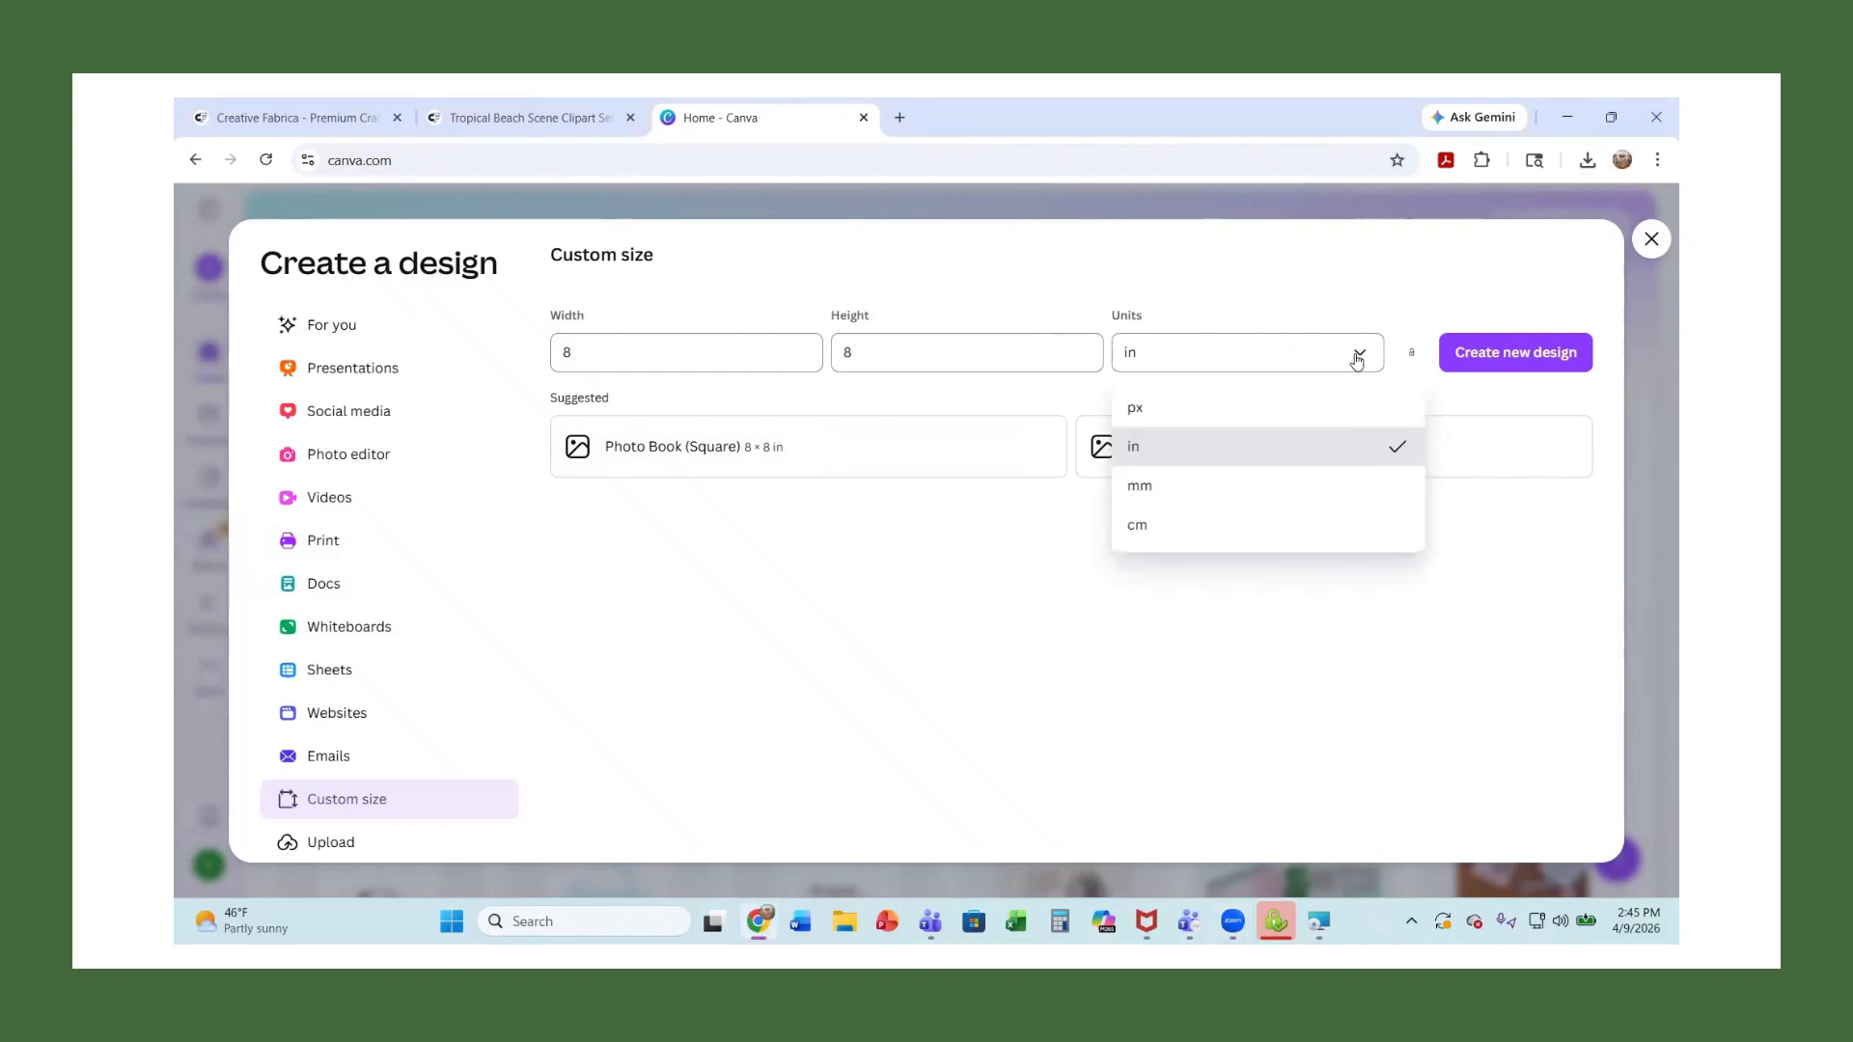
{"action": "left_click", "coordinate": [1357, 360]}
{"action": "left_click", "coordinate": [1357, 360]}
{"action": "left_click", "coordinate": [1008, 467]}
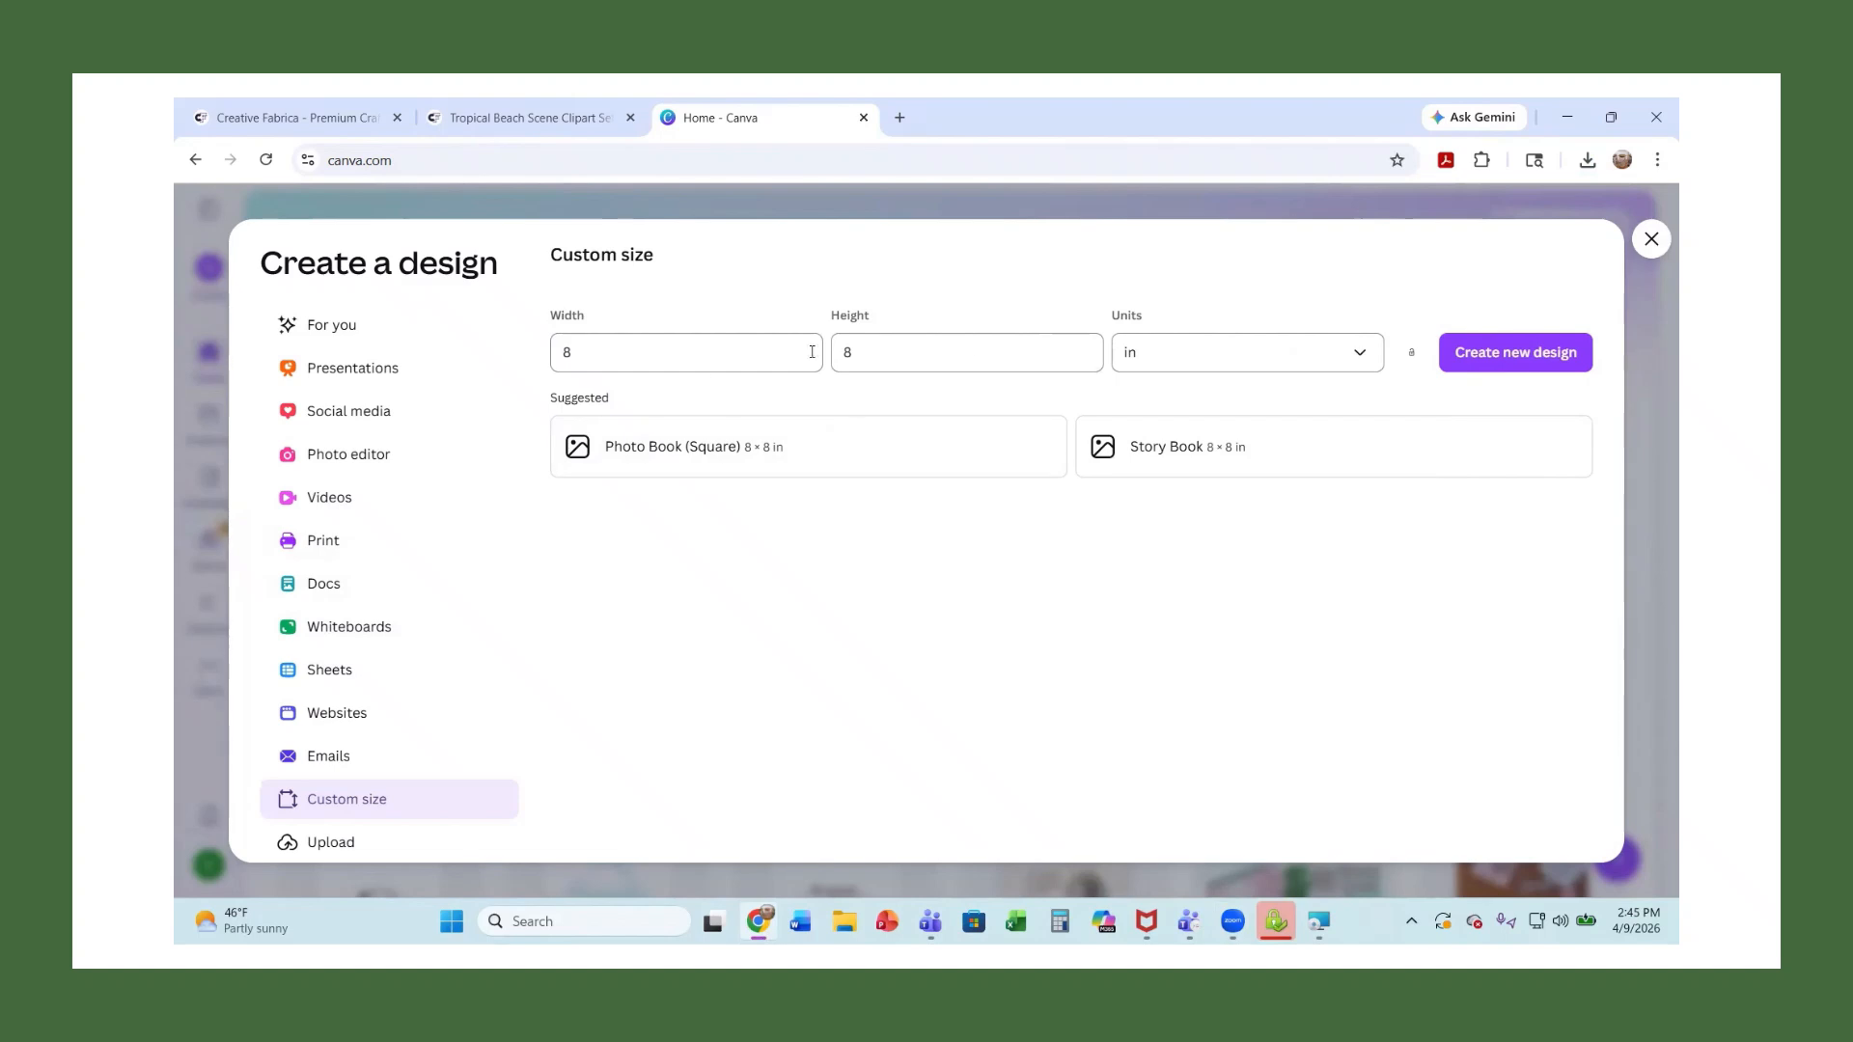
{"action": "left_click", "coordinate": [1479, 354]}
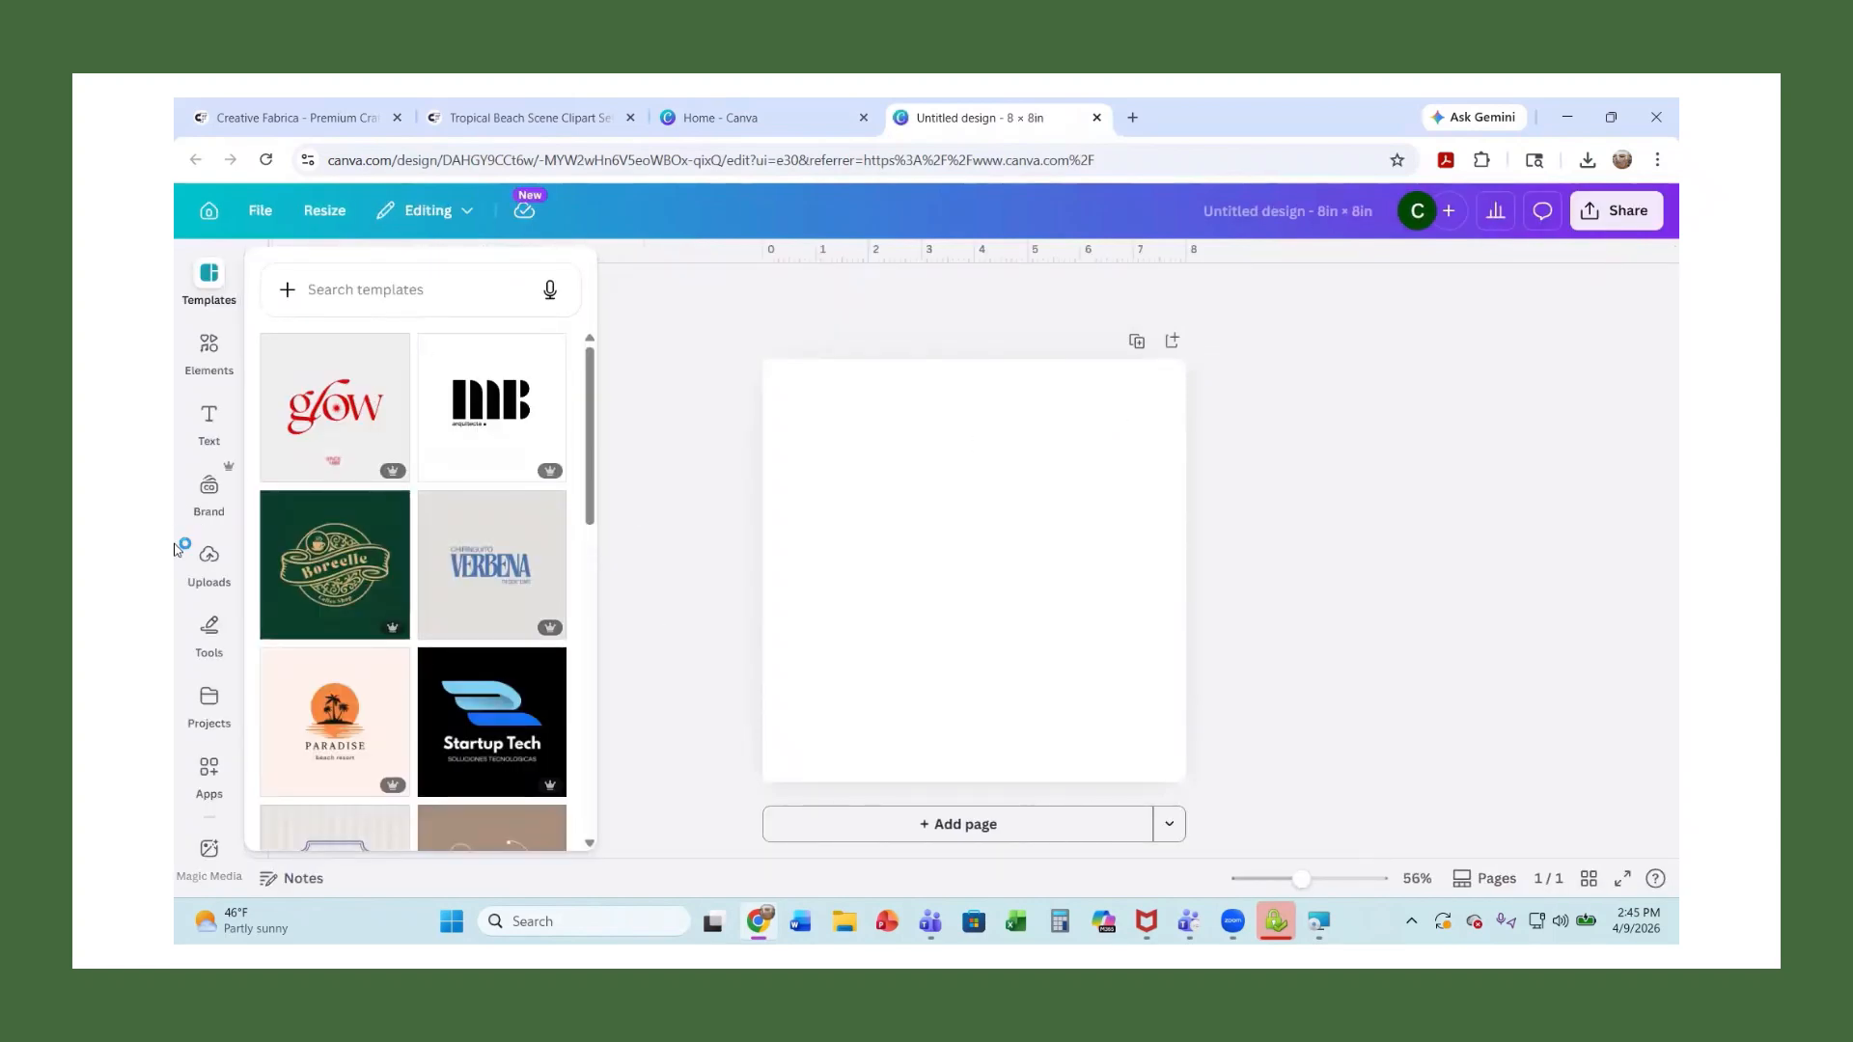
Search the Canva apps for Frame Maker
{"action": "scroll", "coordinate": [208, 618], "scroll_direction": "down", "scroll_amount": 1}
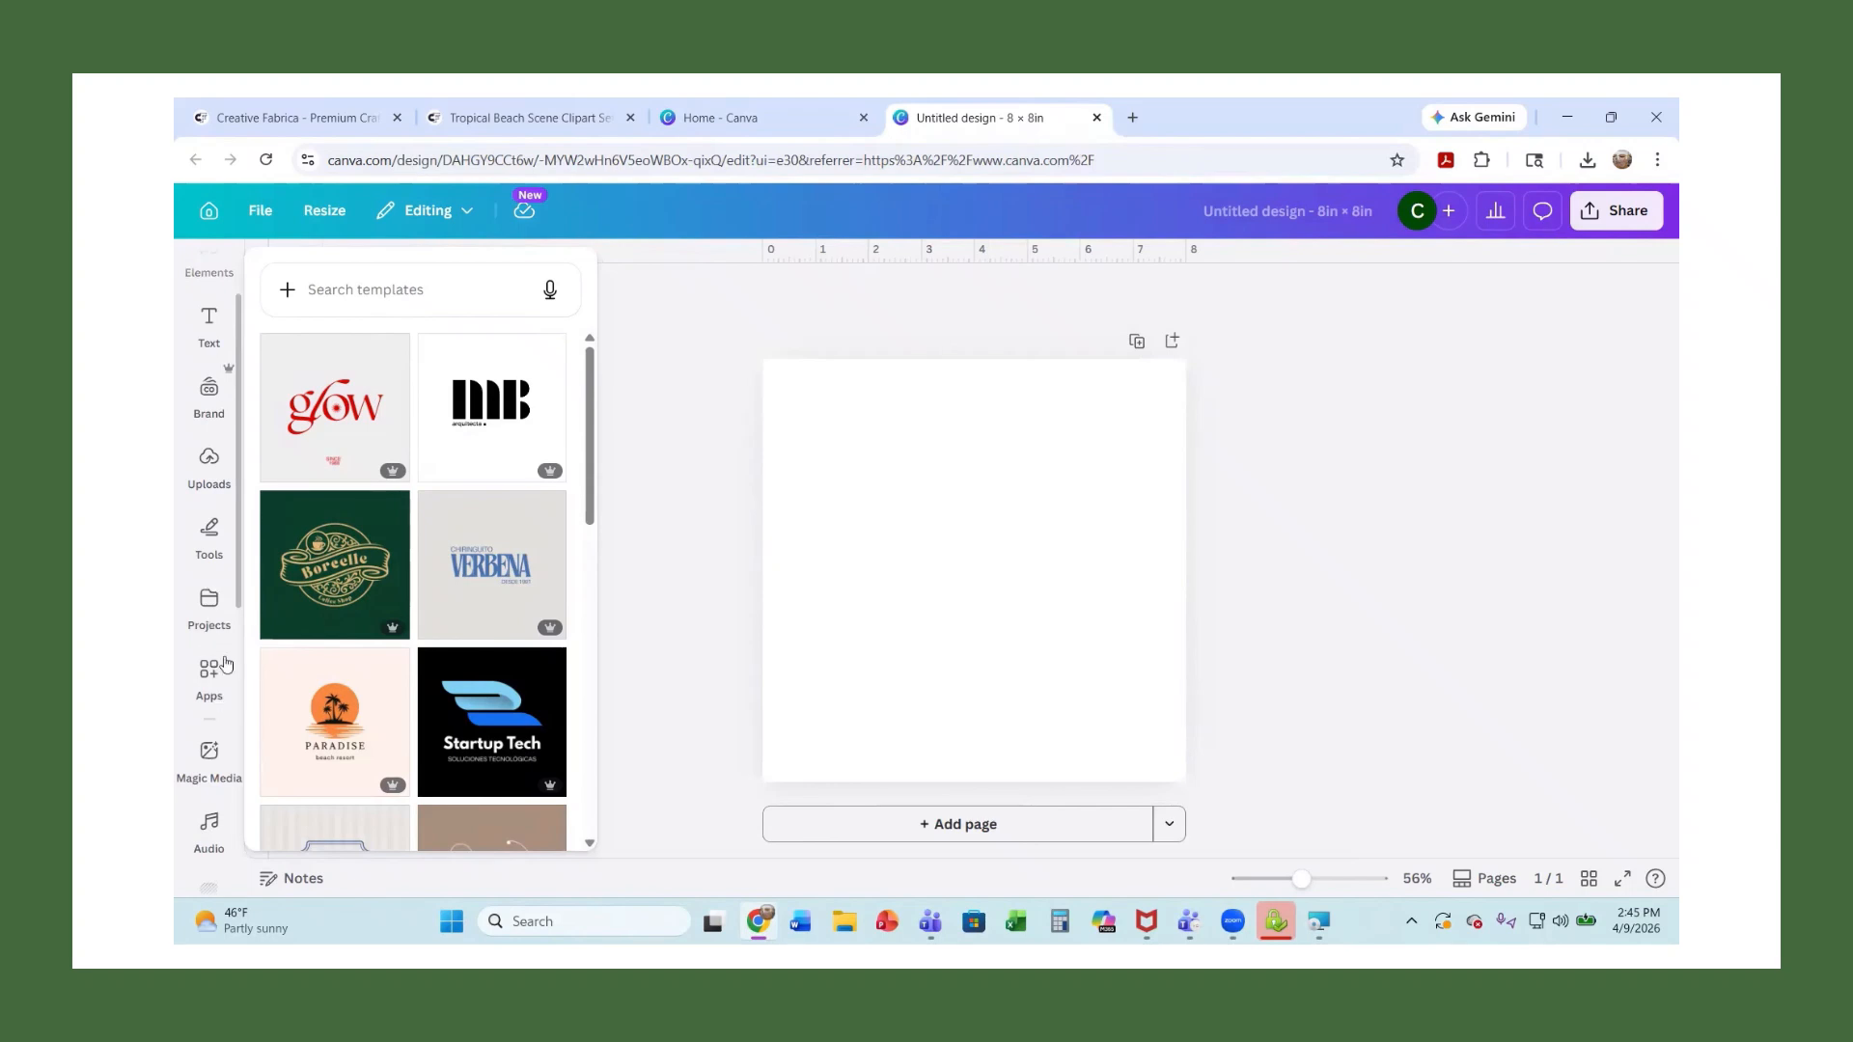
{"action": "left_click", "coordinate": [206, 689]}
{"action": "scroll", "coordinate": [212, 714], "scroll_direction": "up", "scroll_amount": 3}
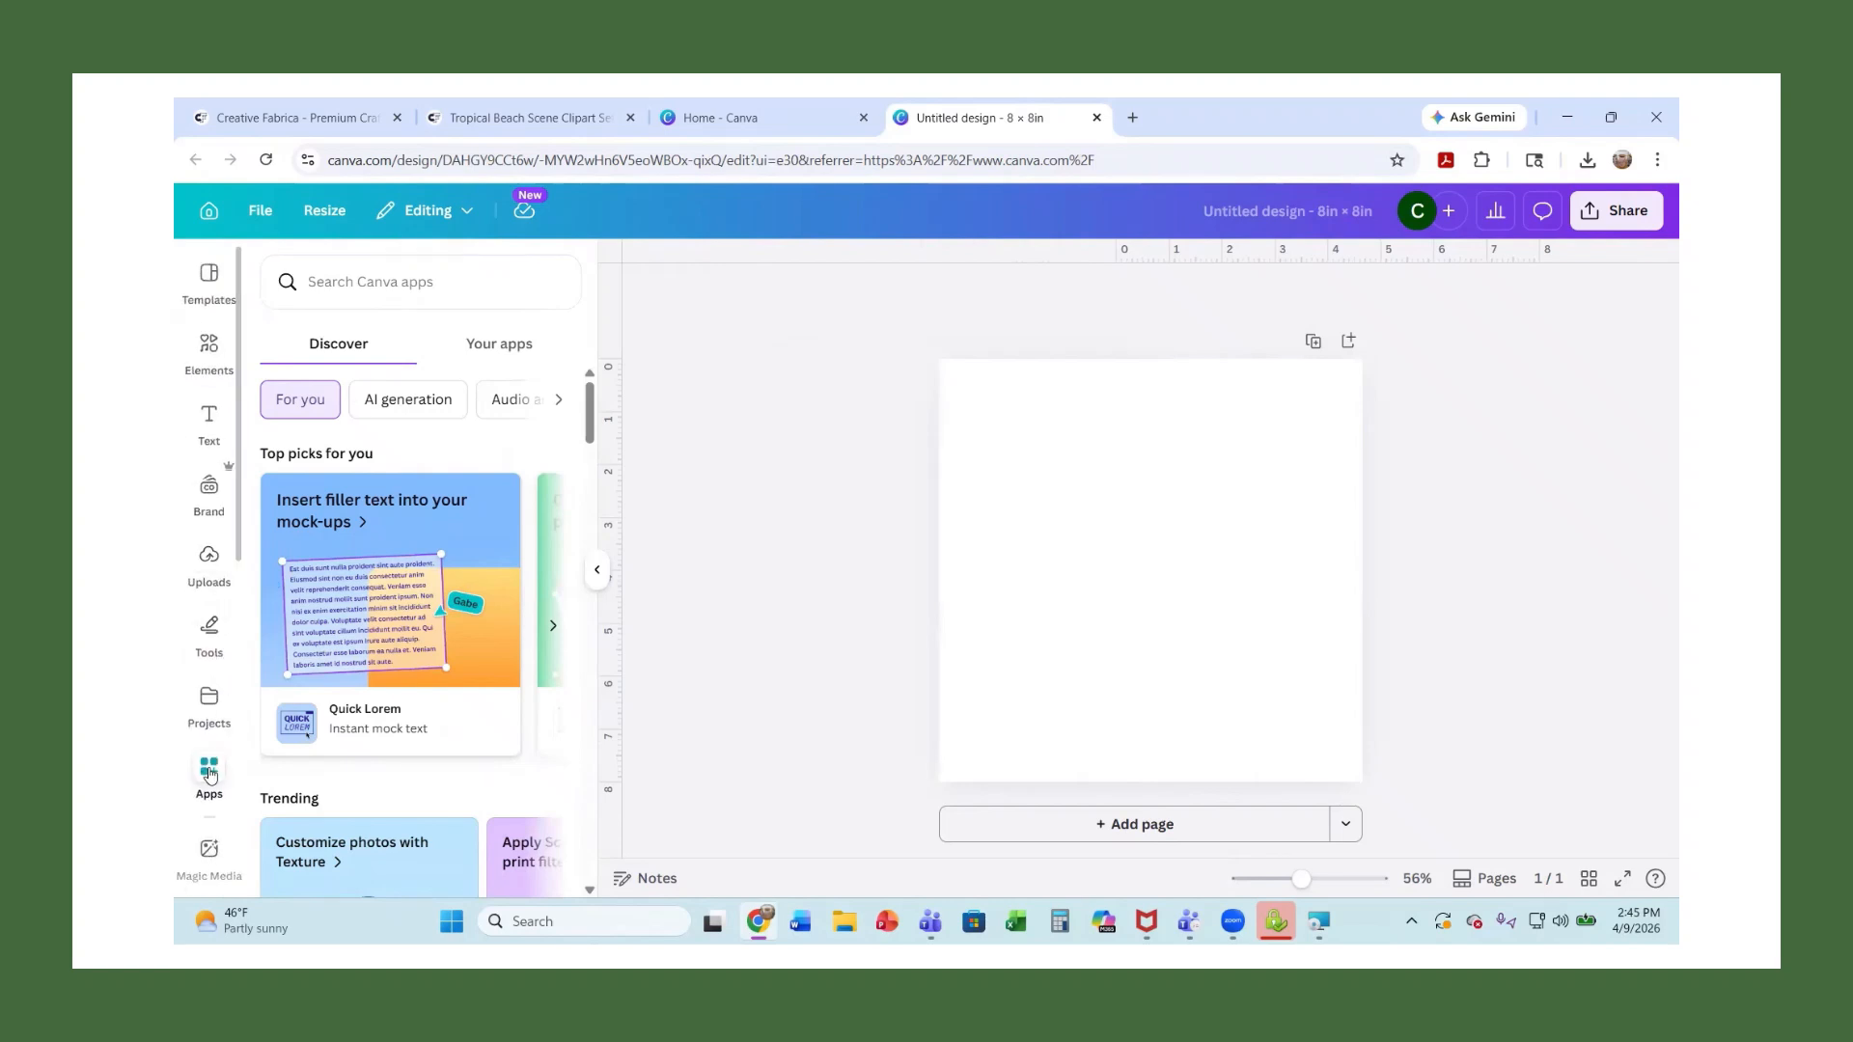
{"action": "scroll", "coordinate": [222, 627], "scroll_direction": "down", "scroll_amount": 3}
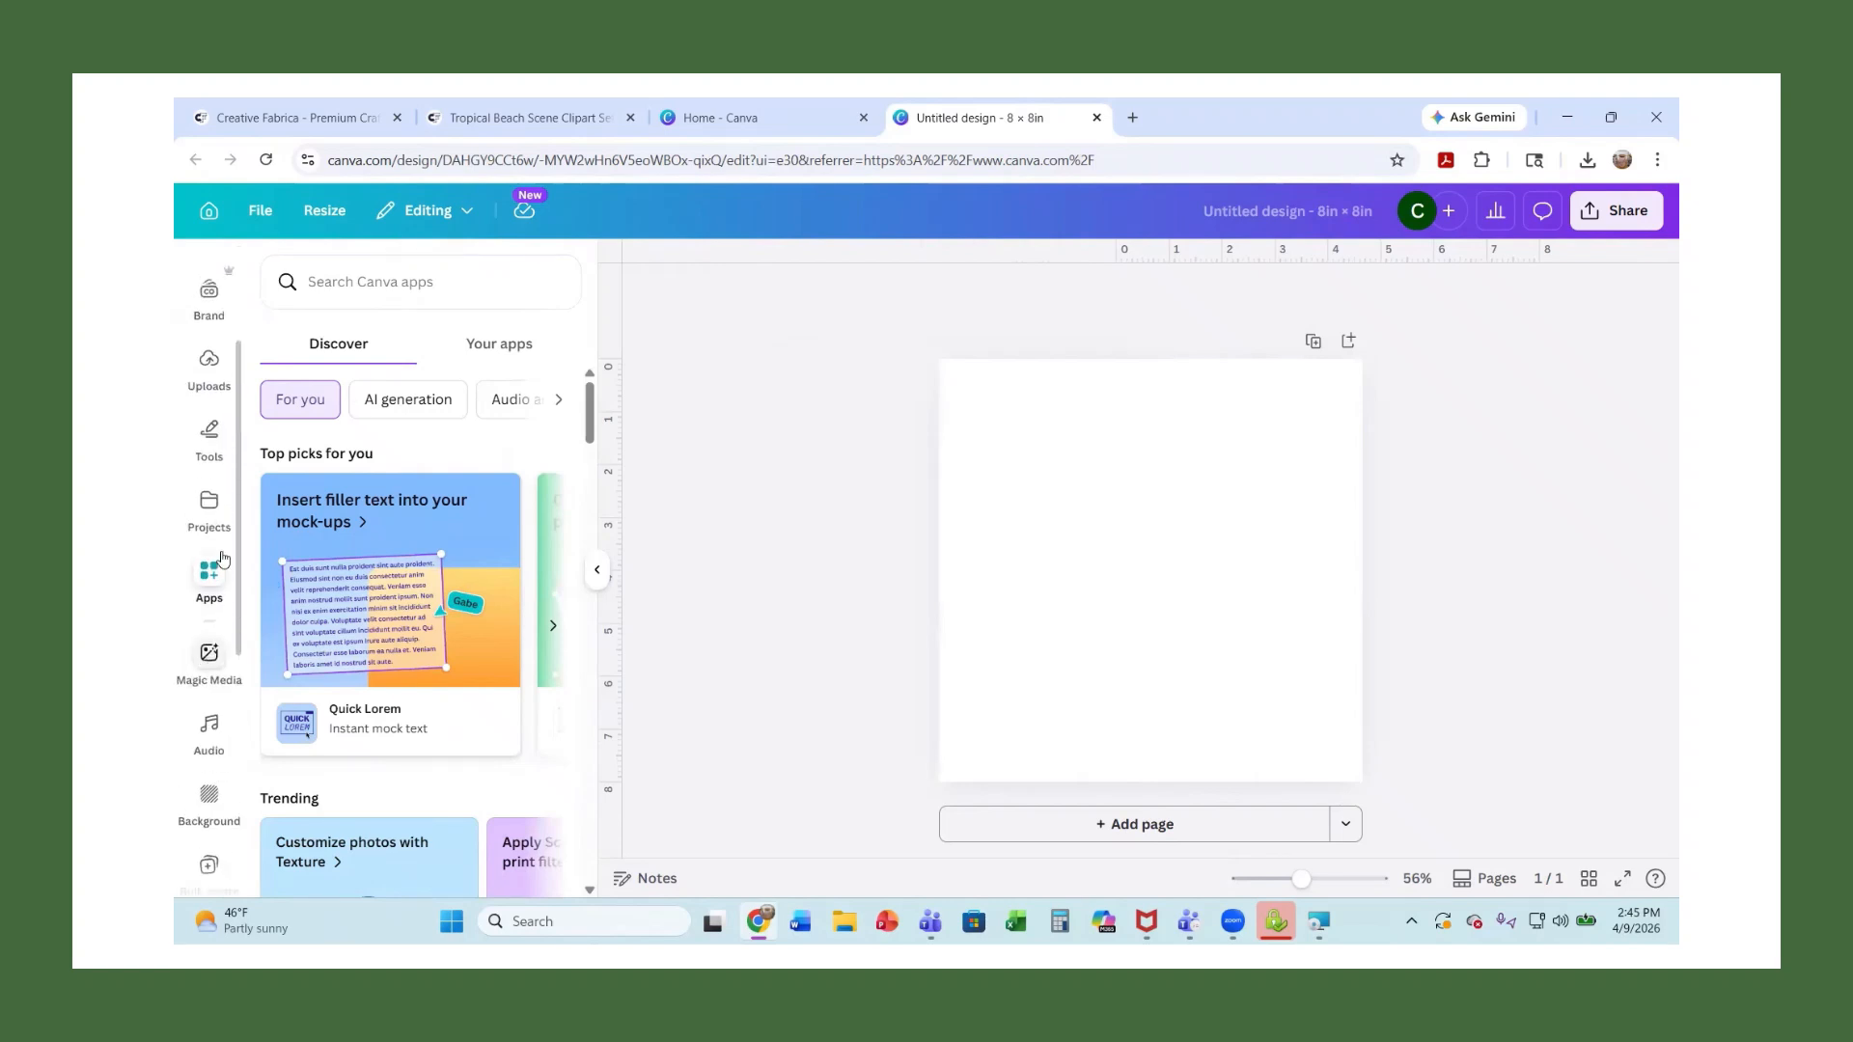
{"action": "left_click", "coordinate": [209, 572]}
{"action": "left_click", "coordinate": [351, 293]}
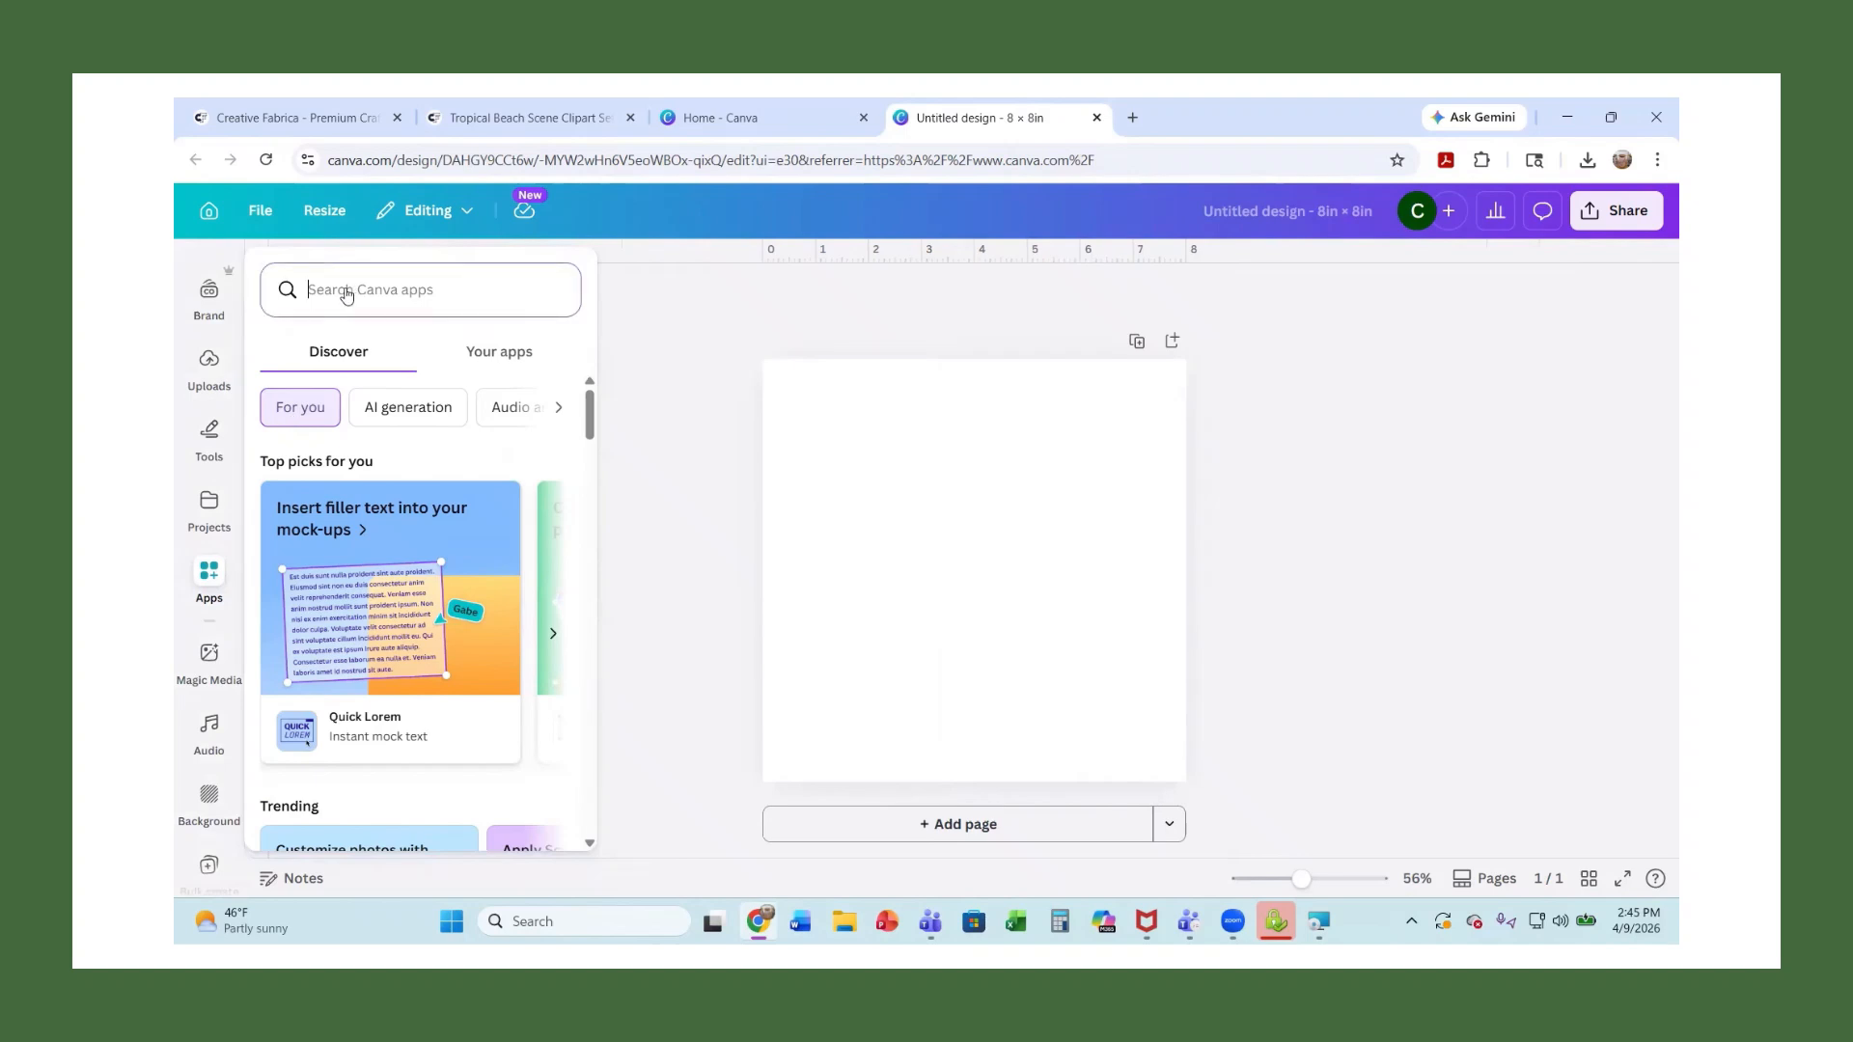
{"action": "type", "text": "frame m"}
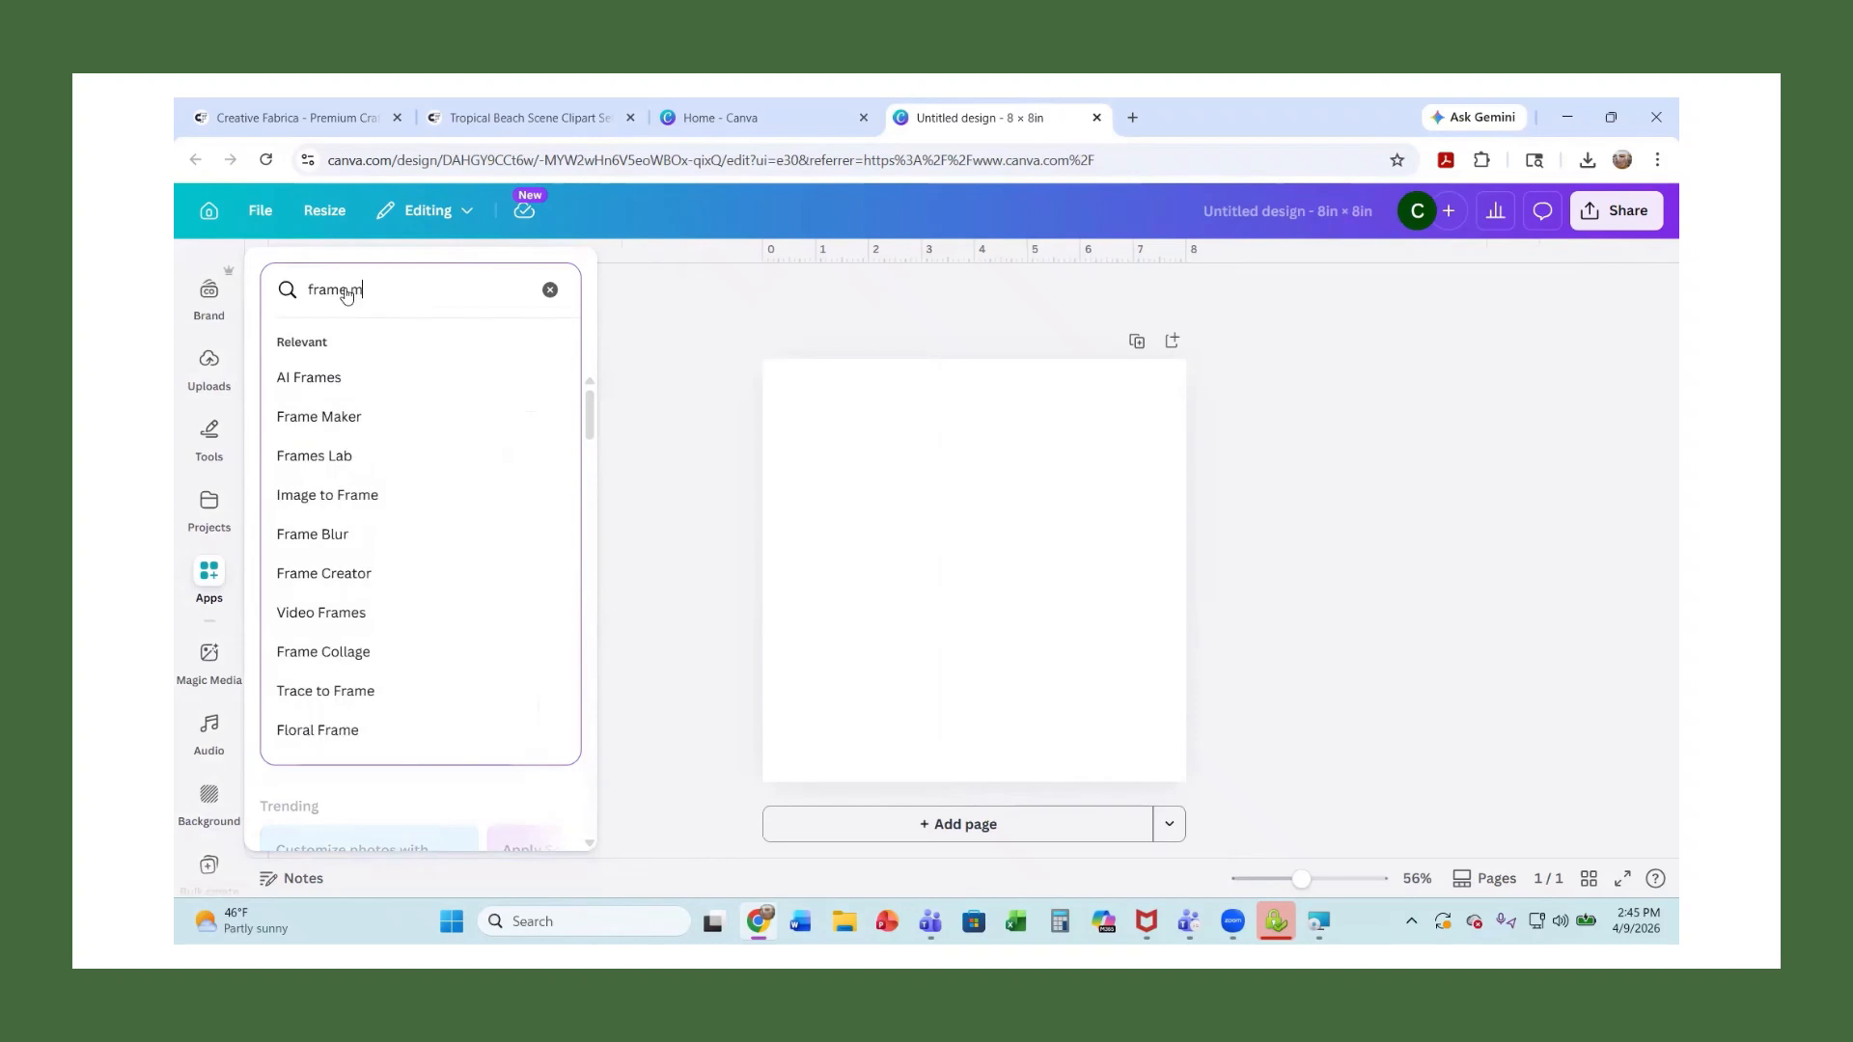
{"action": "type", "text": "aker"}
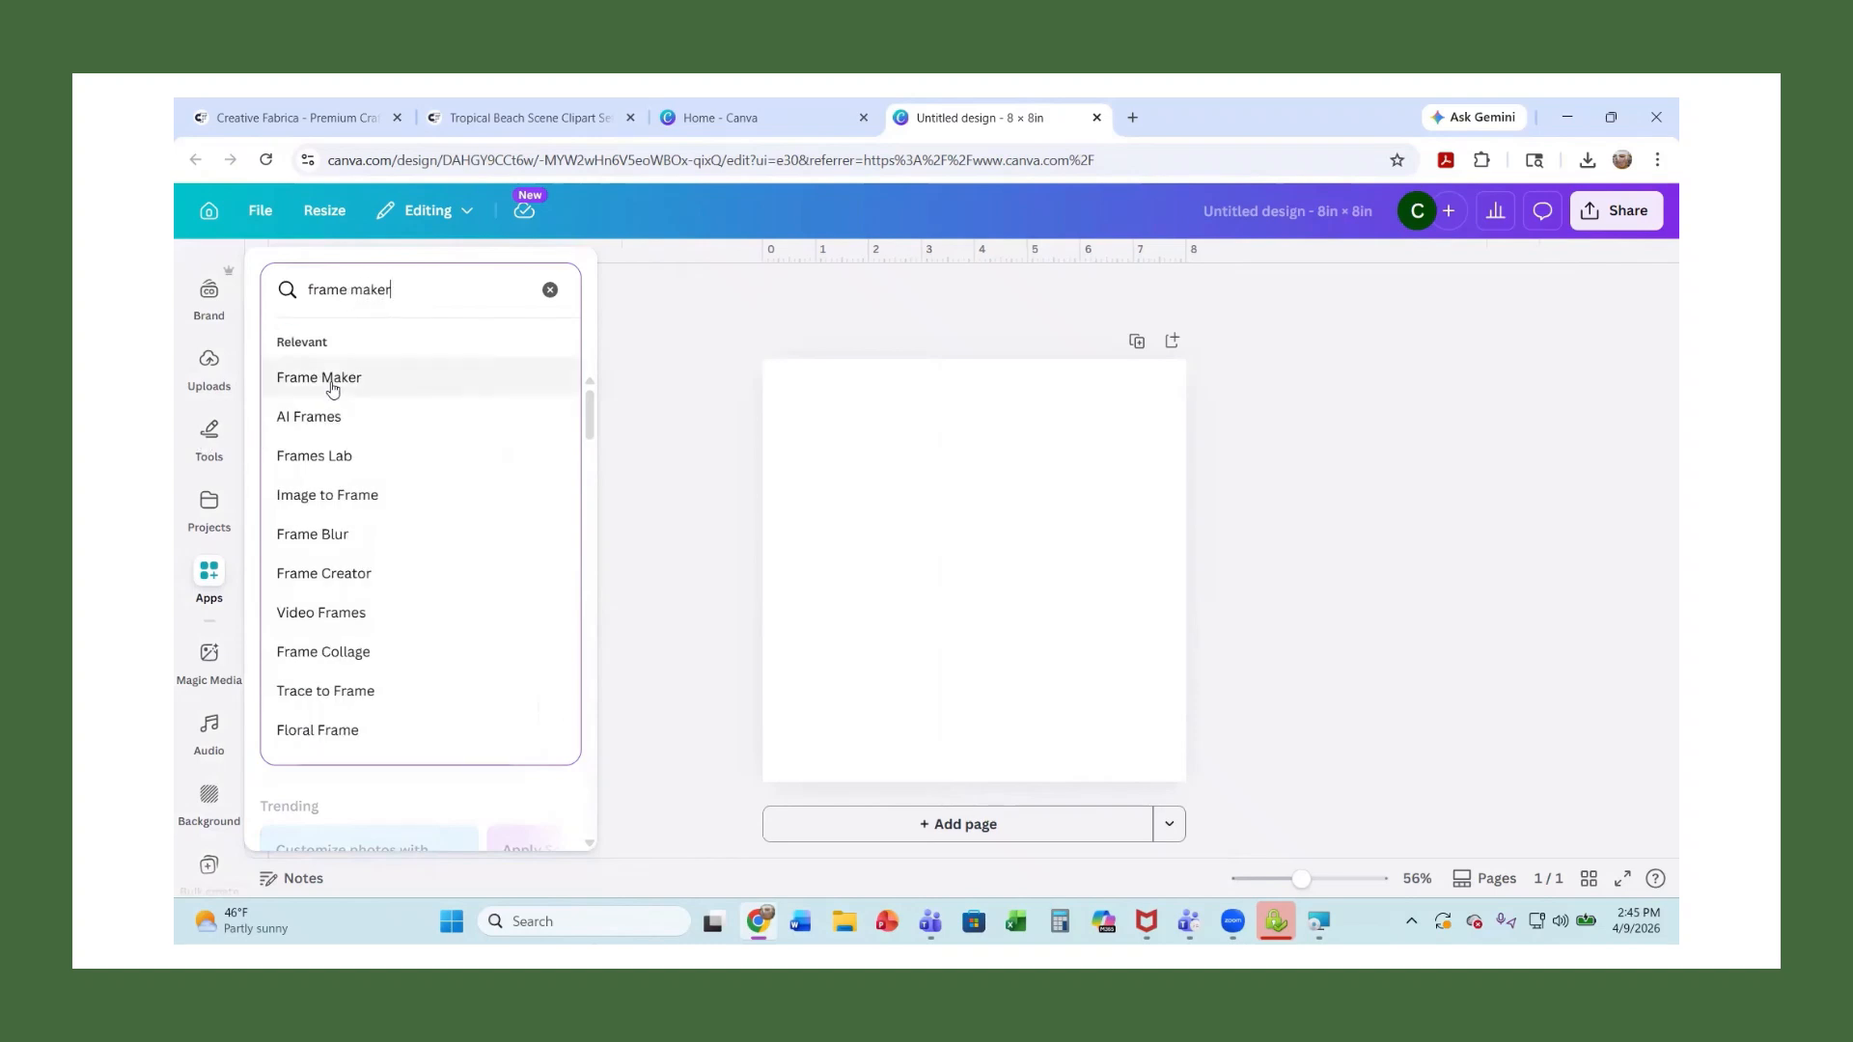
{"action": "left_click", "coordinate": [319, 378]}
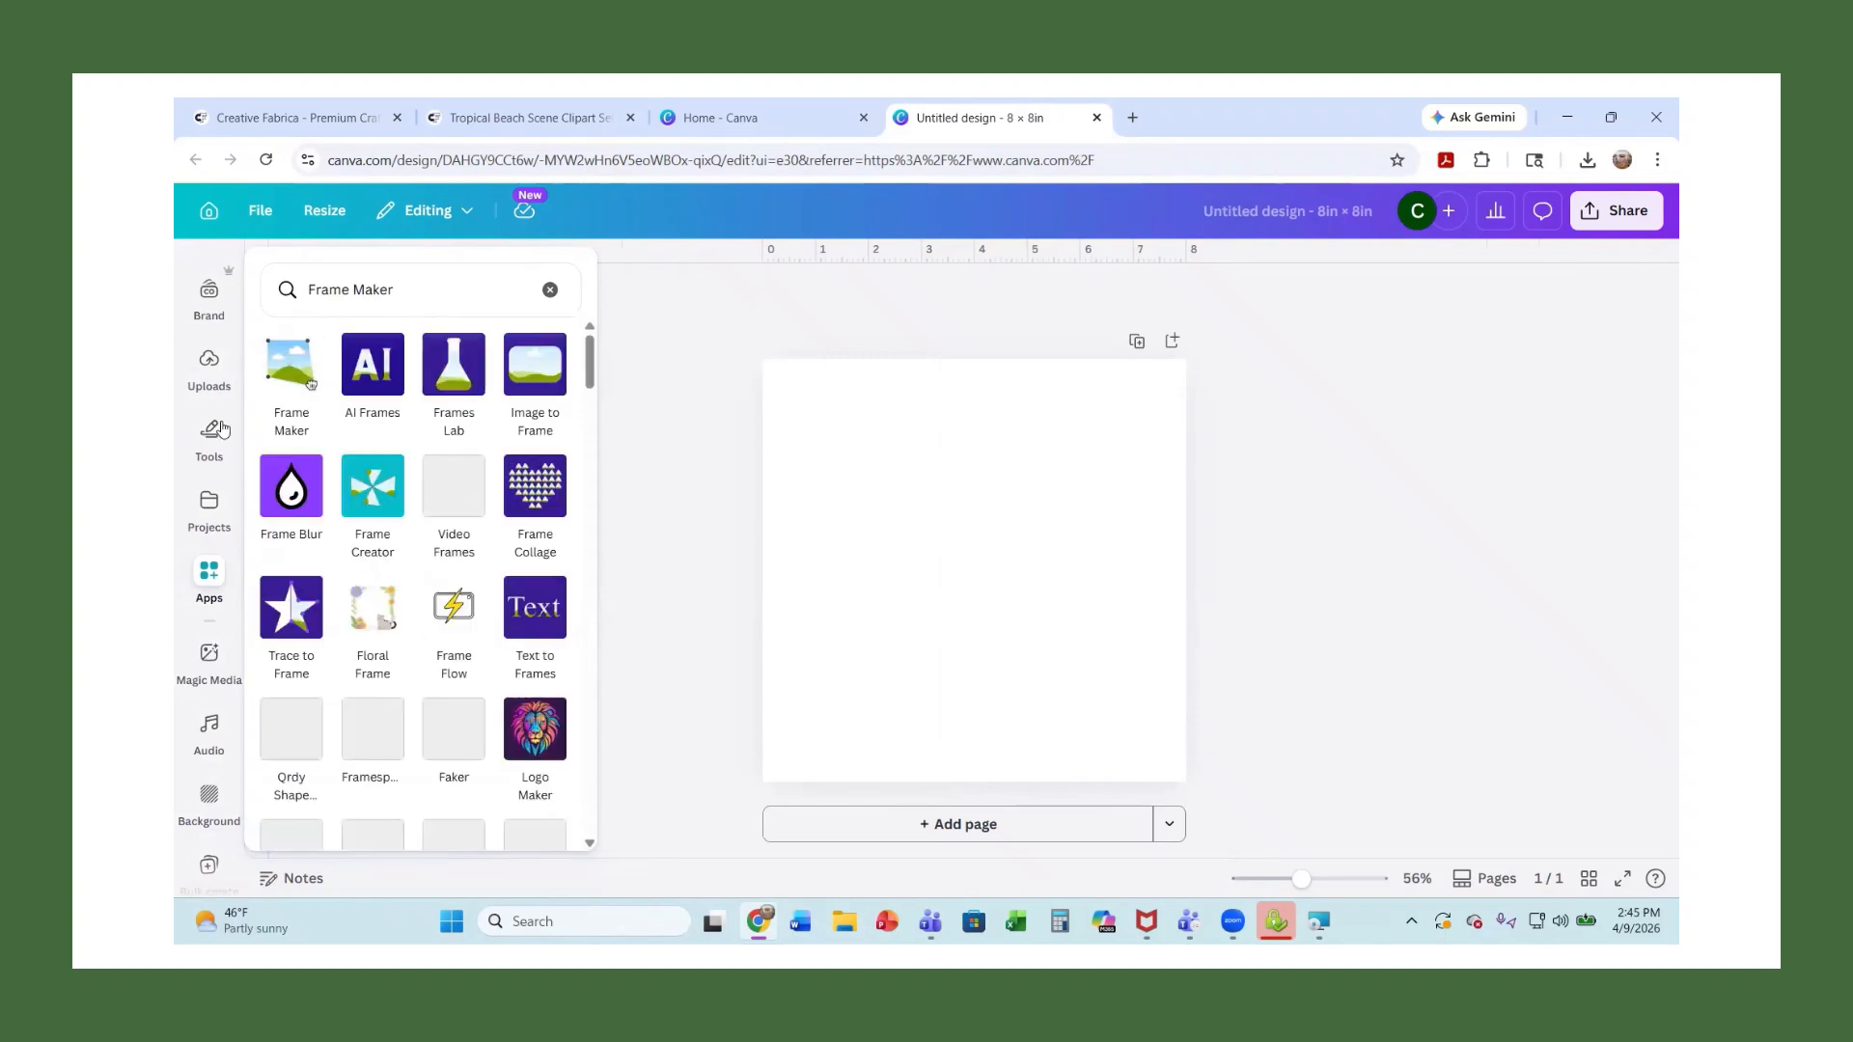
Open the Frame Maker app from the app search results
{"action": "left_click", "coordinate": [298, 376]}
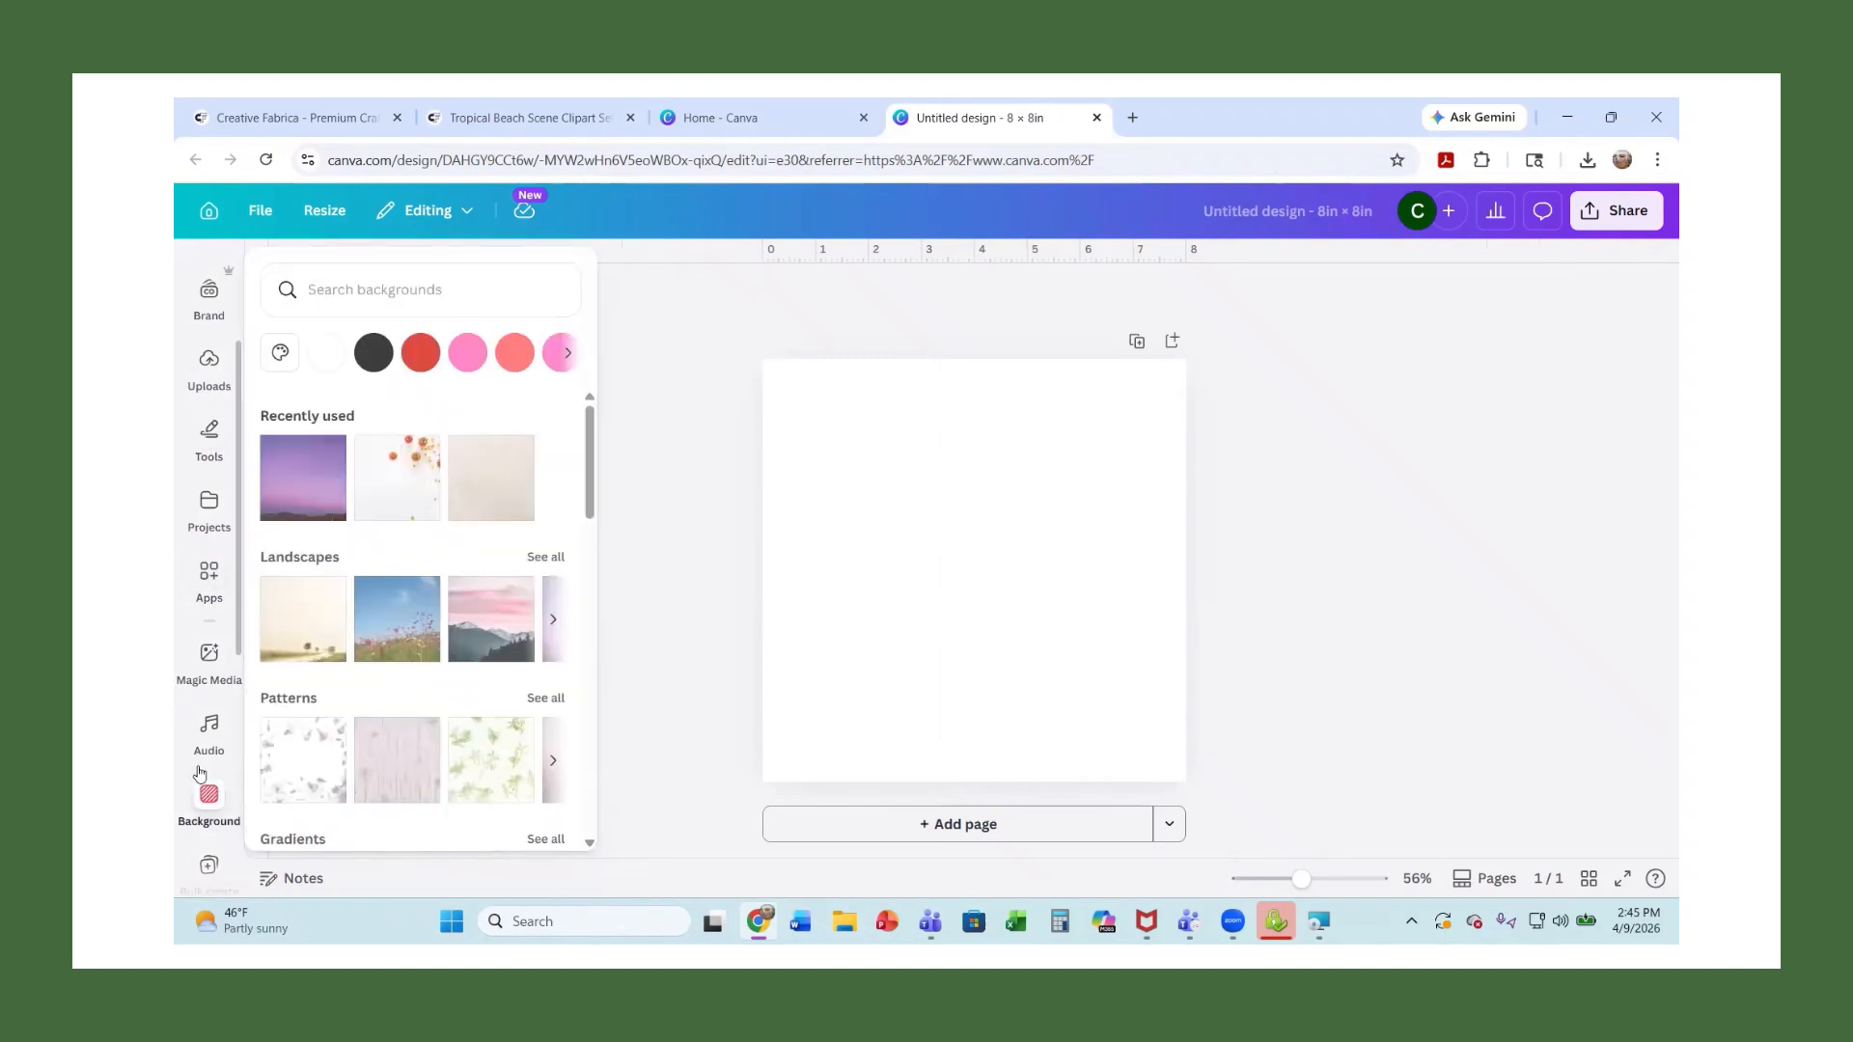
{"action": "mouse_move", "coordinate": [220, 616]}
{"action": "left_click", "coordinate": [209, 579]}
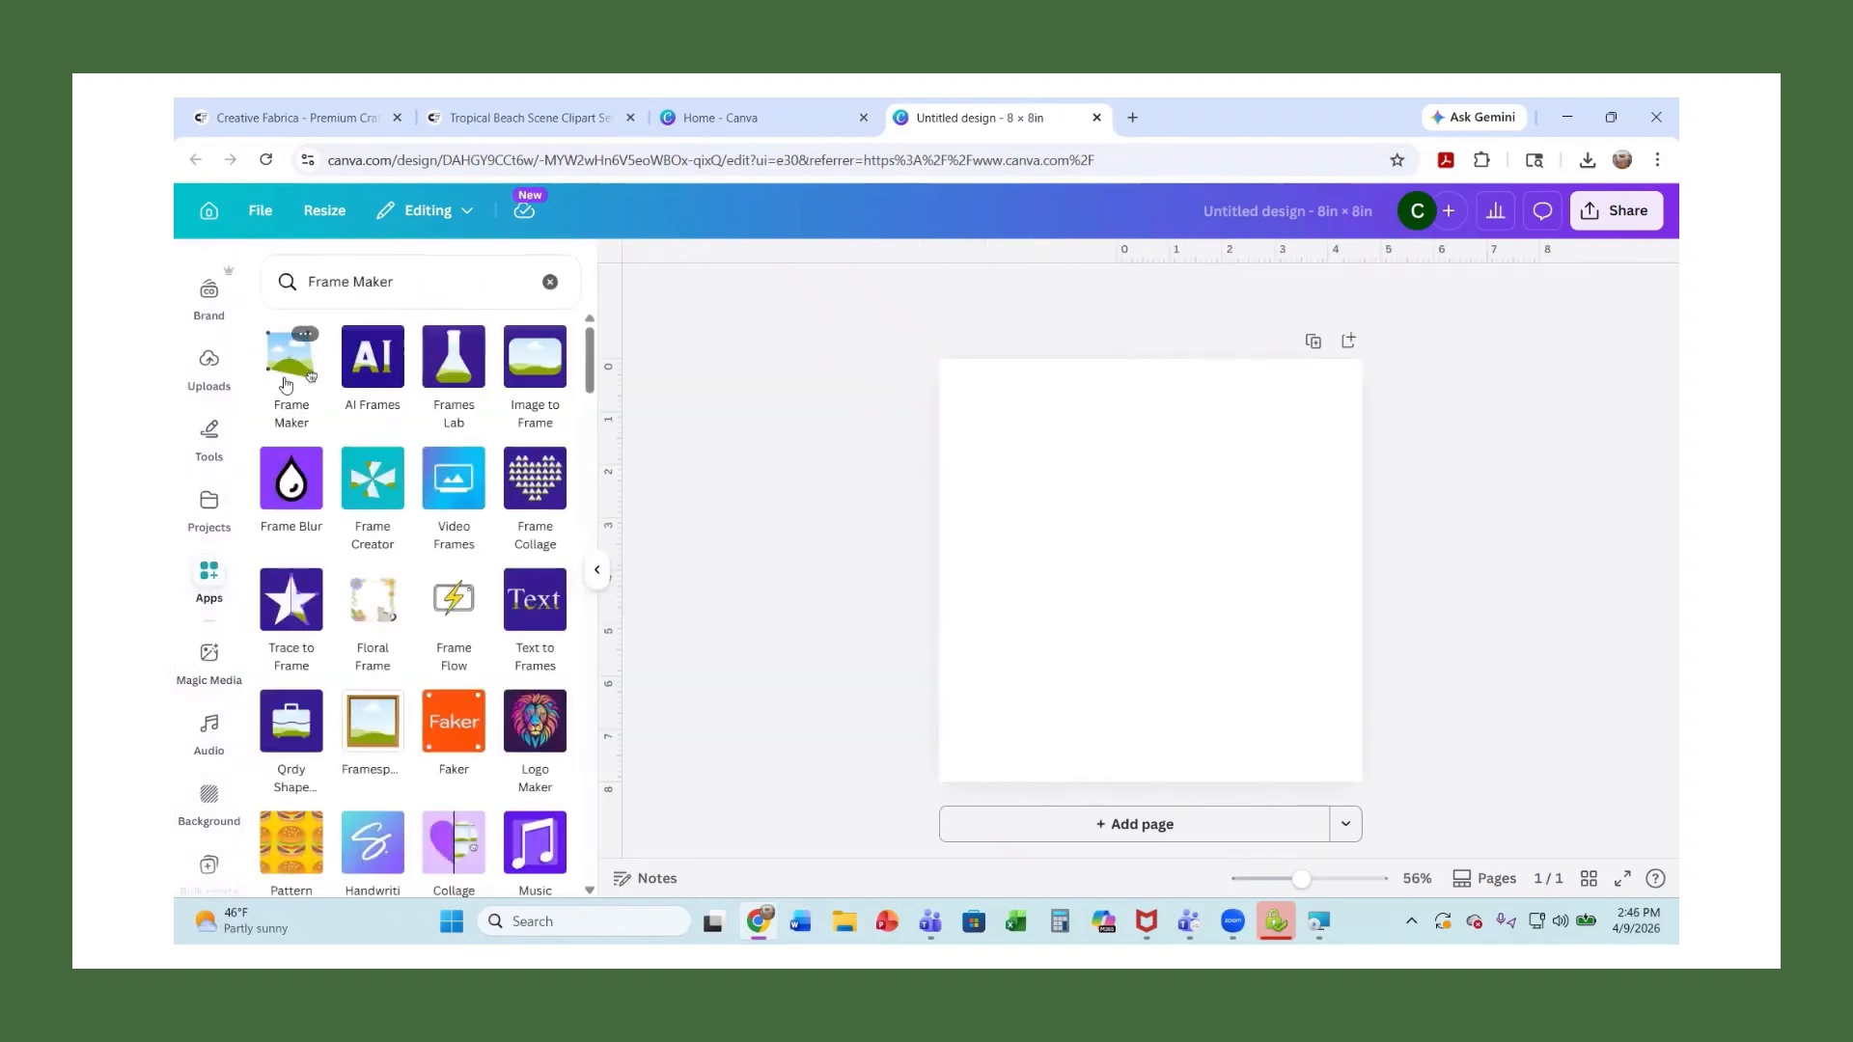
{"action": "left_click", "coordinate": [286, 384]}
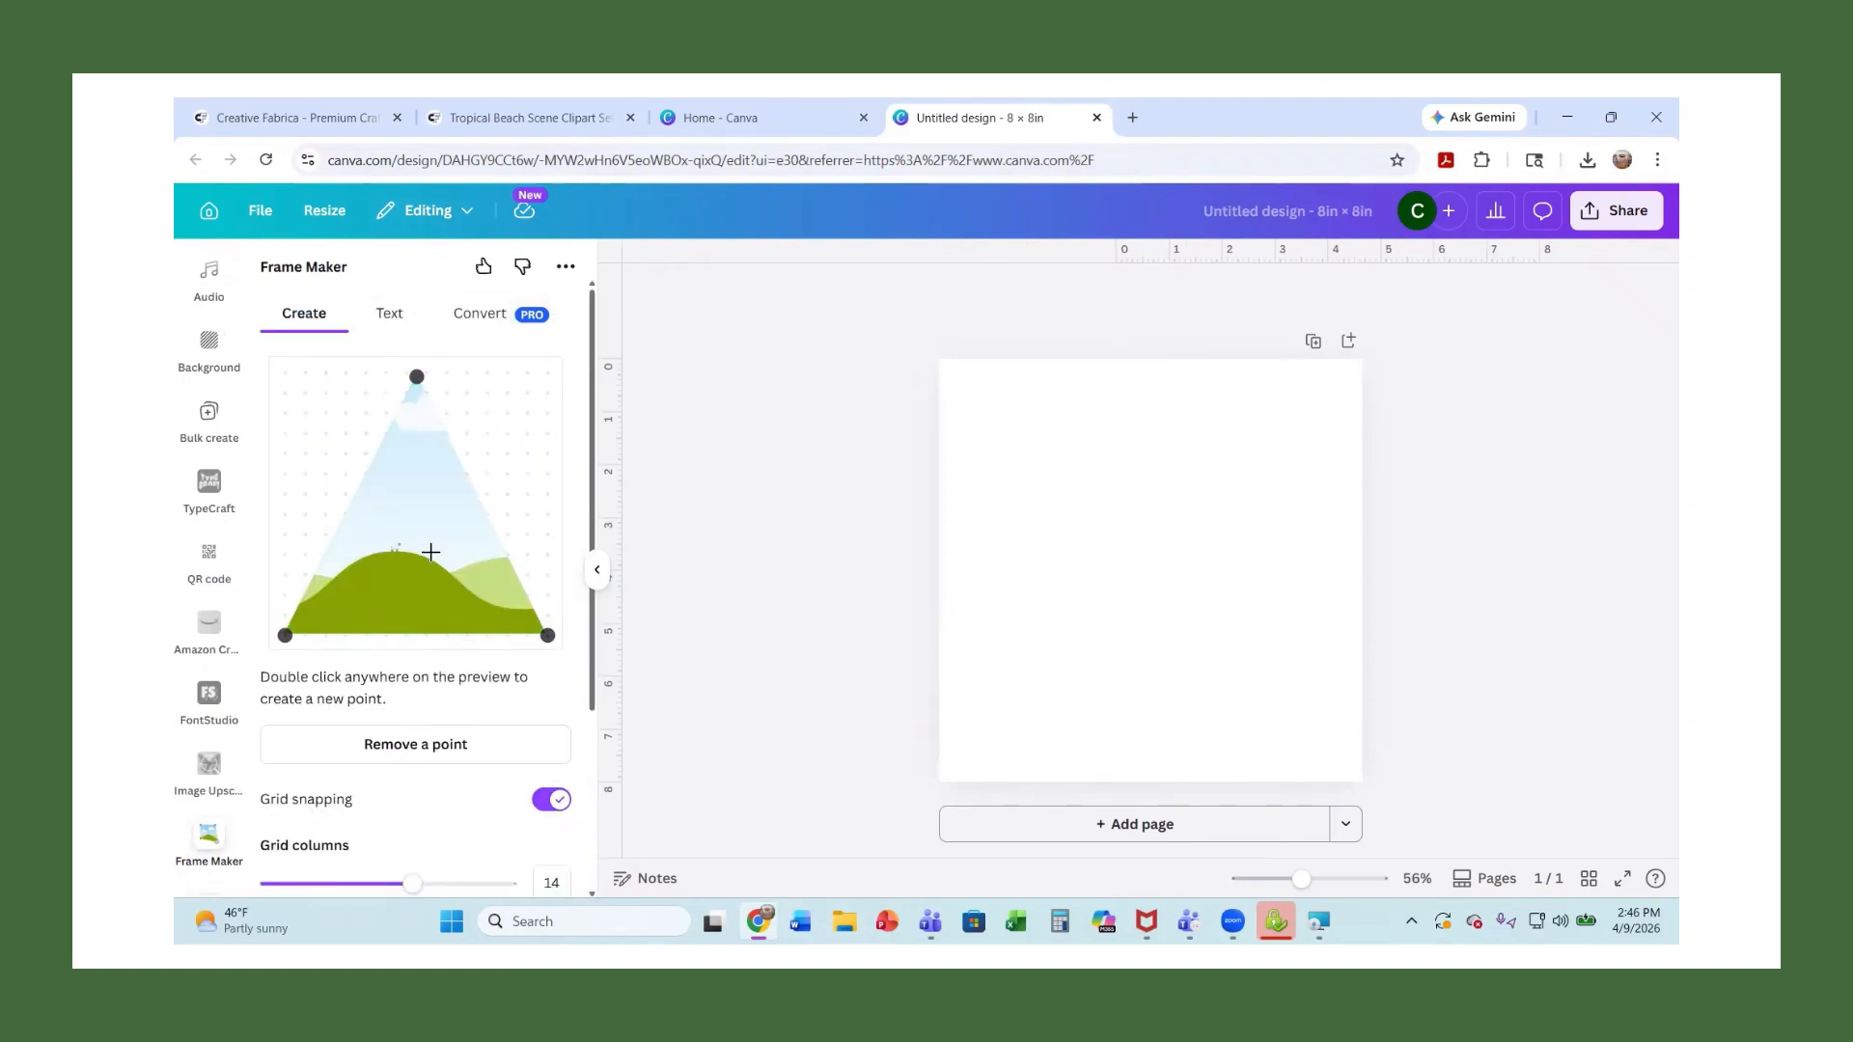
Browse Frame Maker's preset shapes and preview the hexagon frame
{"action": "scroll", "coordinate": [426, 569], "scroll_direction": "down", "scroll_amount": 1}
{"action": "scroll", "coordinate": [426, 579], "scroll_direction": "down", "scroll_amount": 2}
{"action": "left_click", "coordinate": [560, 737]}
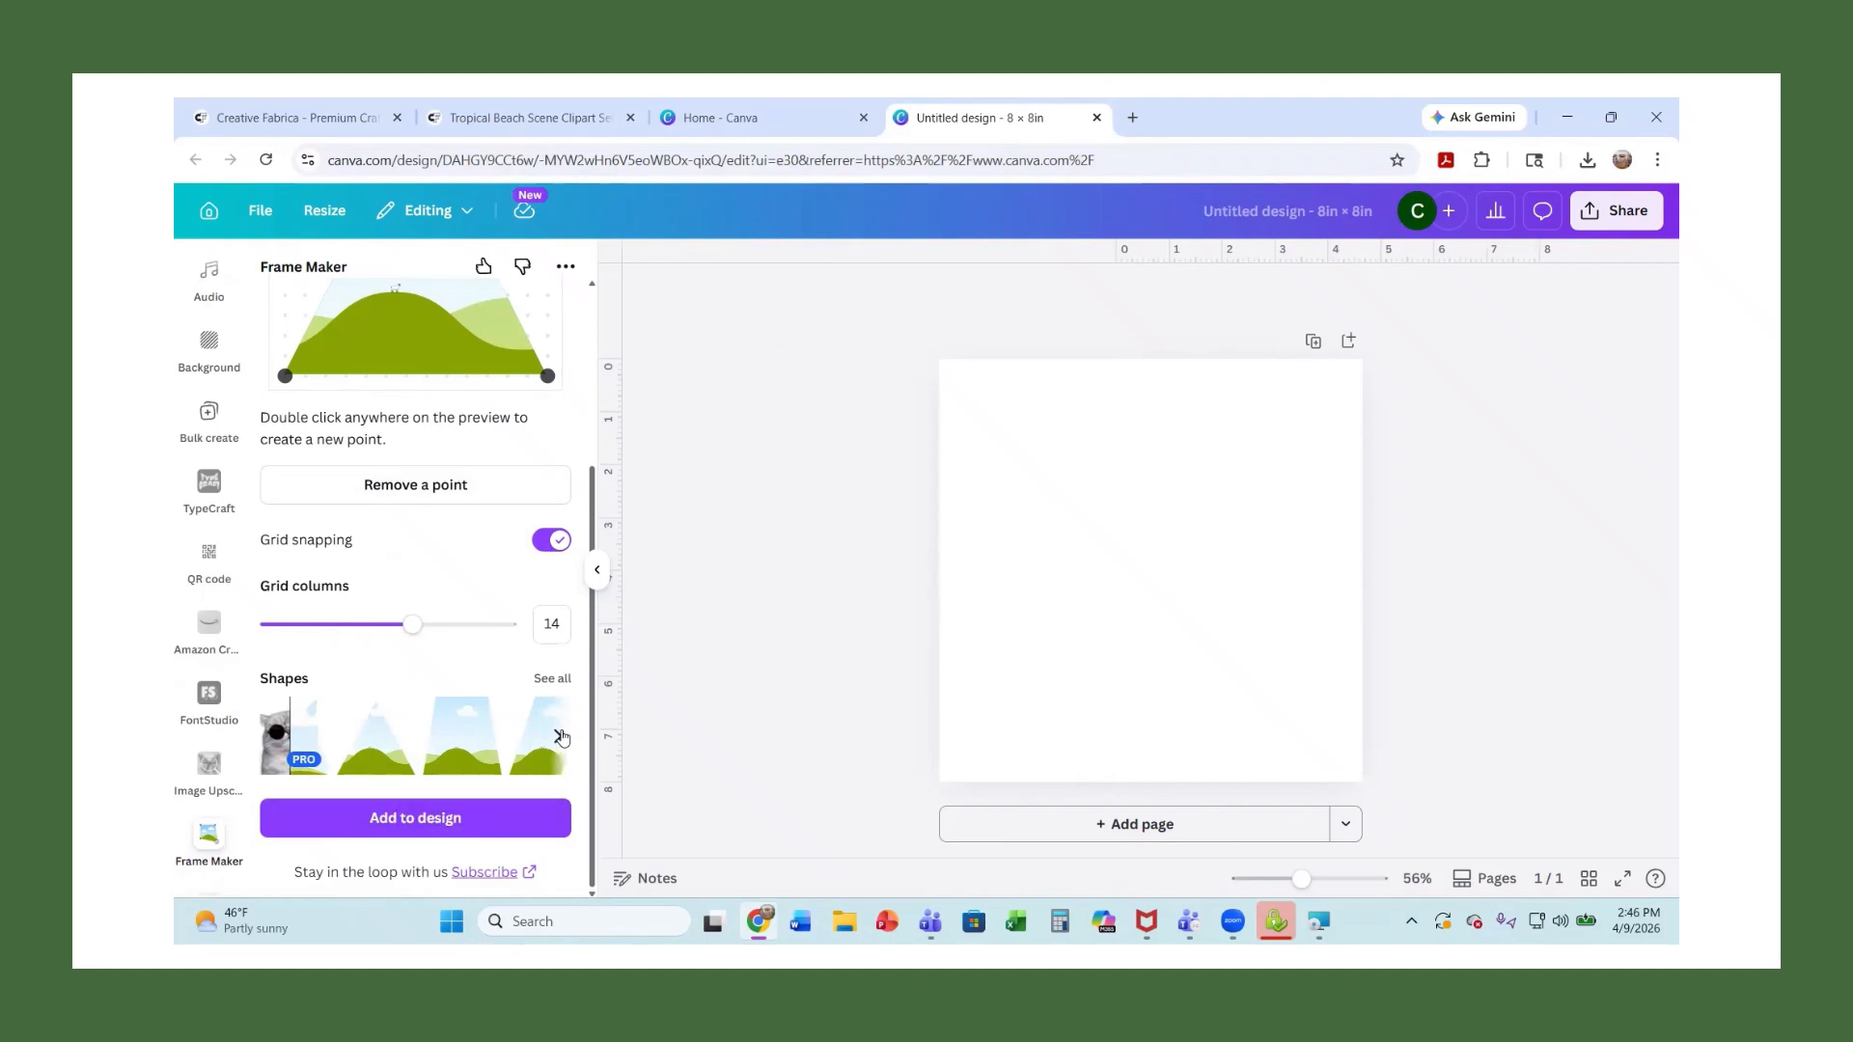
{"action": "left_click", "coordinate": [560, 736]}
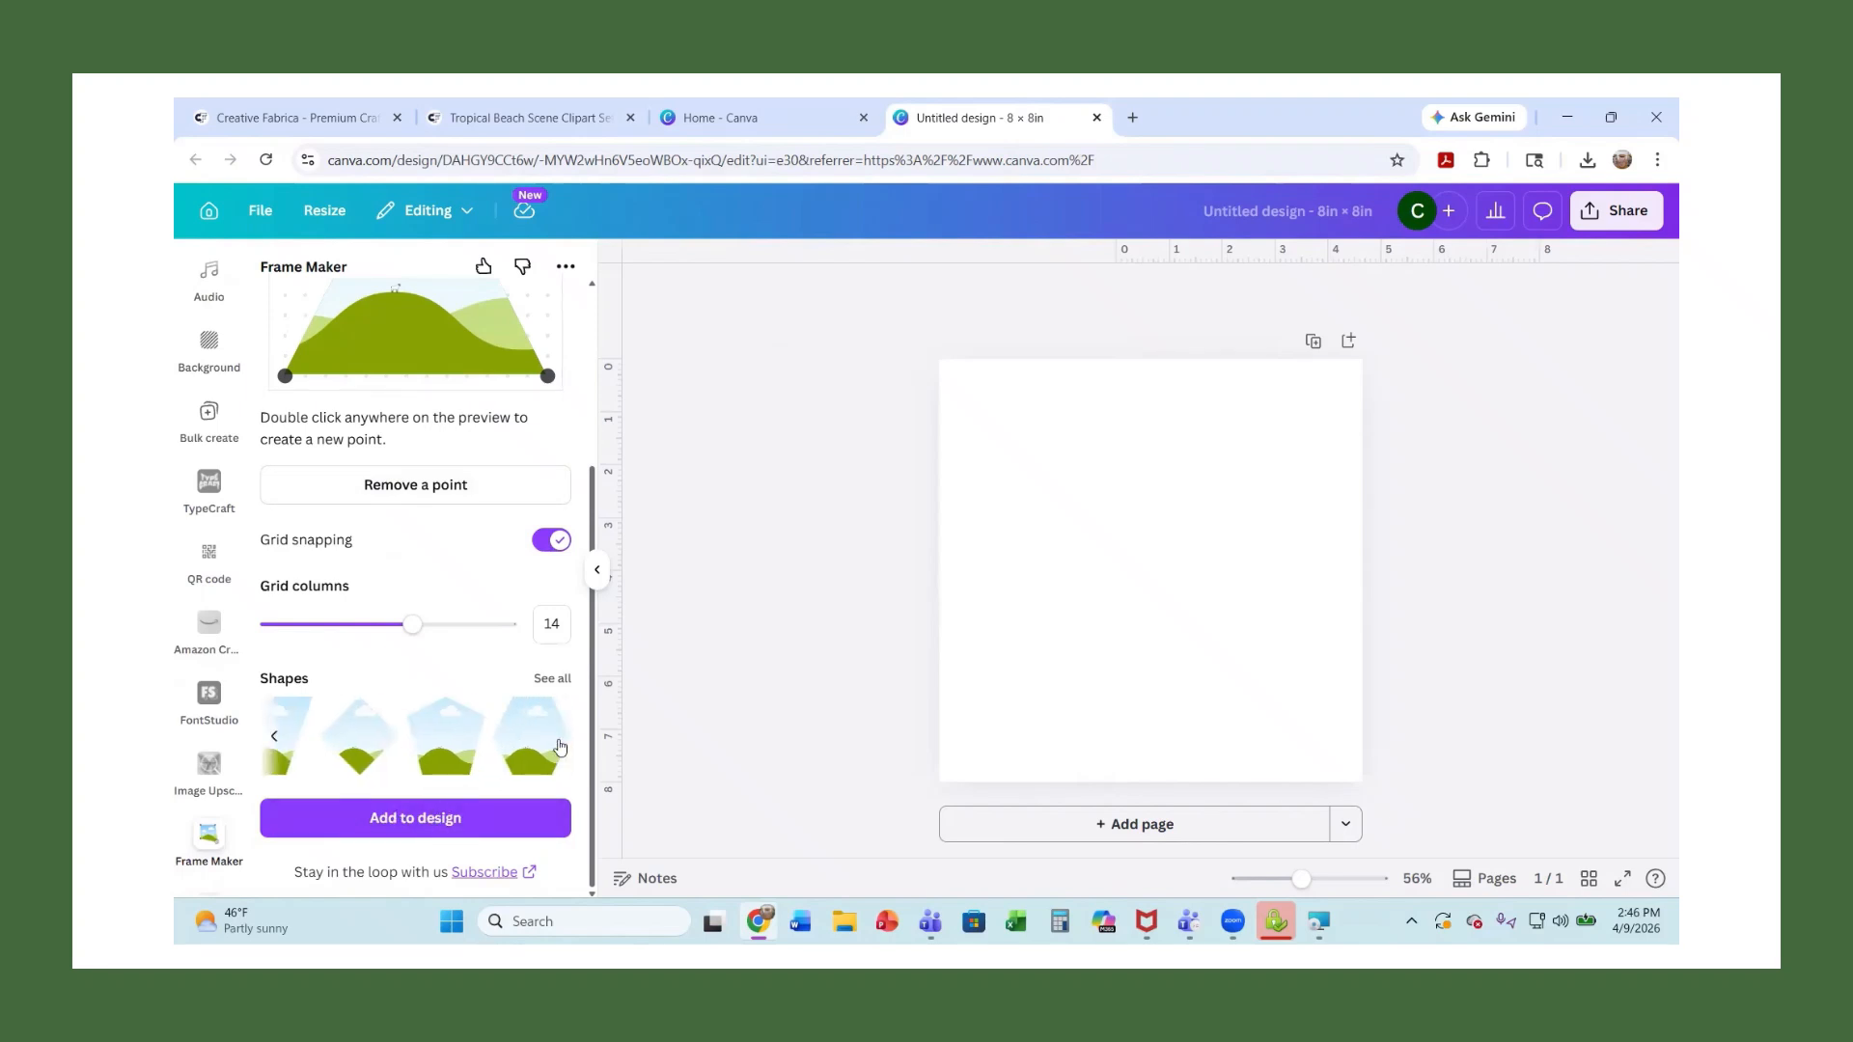
{"action": "left_click", "coordinate": [460, 702]}
{"action": "scroll", "coordinate": [459, 705], "scroll_direction": "up", "scroll_amount": 3}
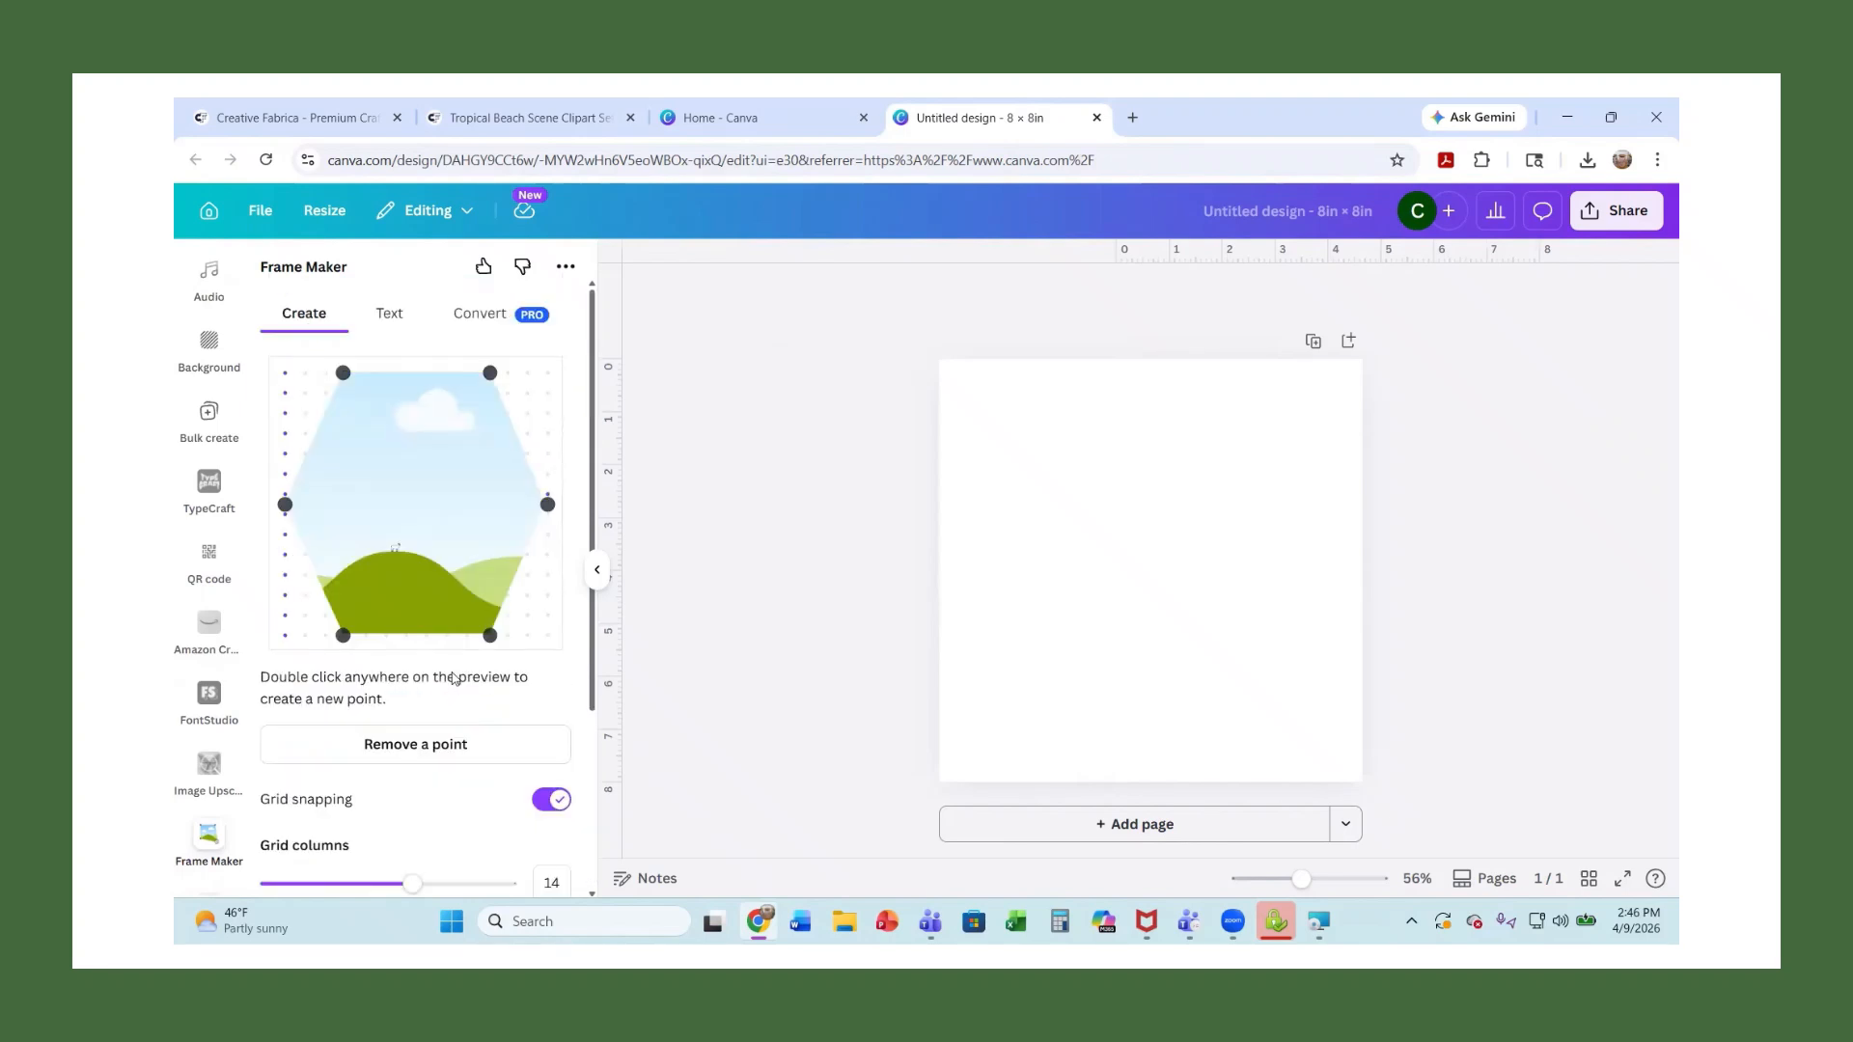
Switch Frame Maker to text frames and replace the sample word with the person's first name
{"action": "left_click", "coordinate": [391, 322]}
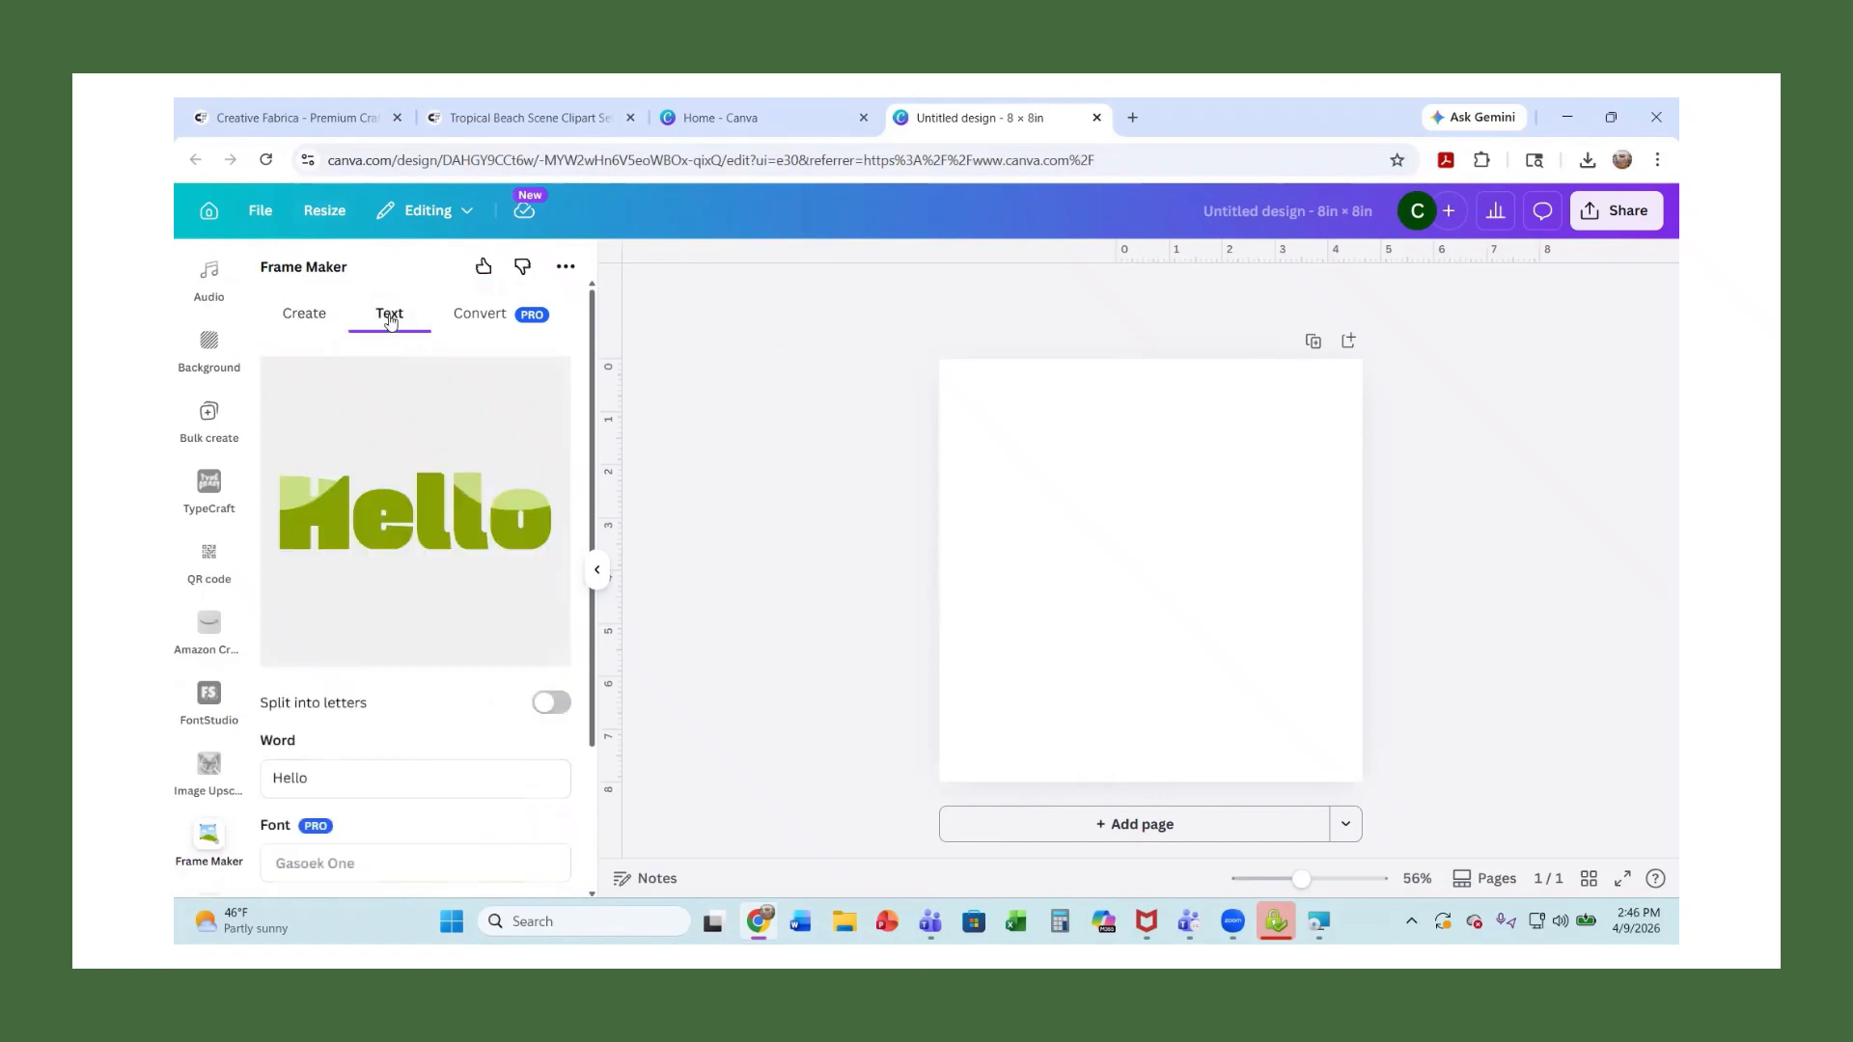
{"action": "left_click_drag", "start_coordinate": [349, 778], "coordinate": [232, 768]}
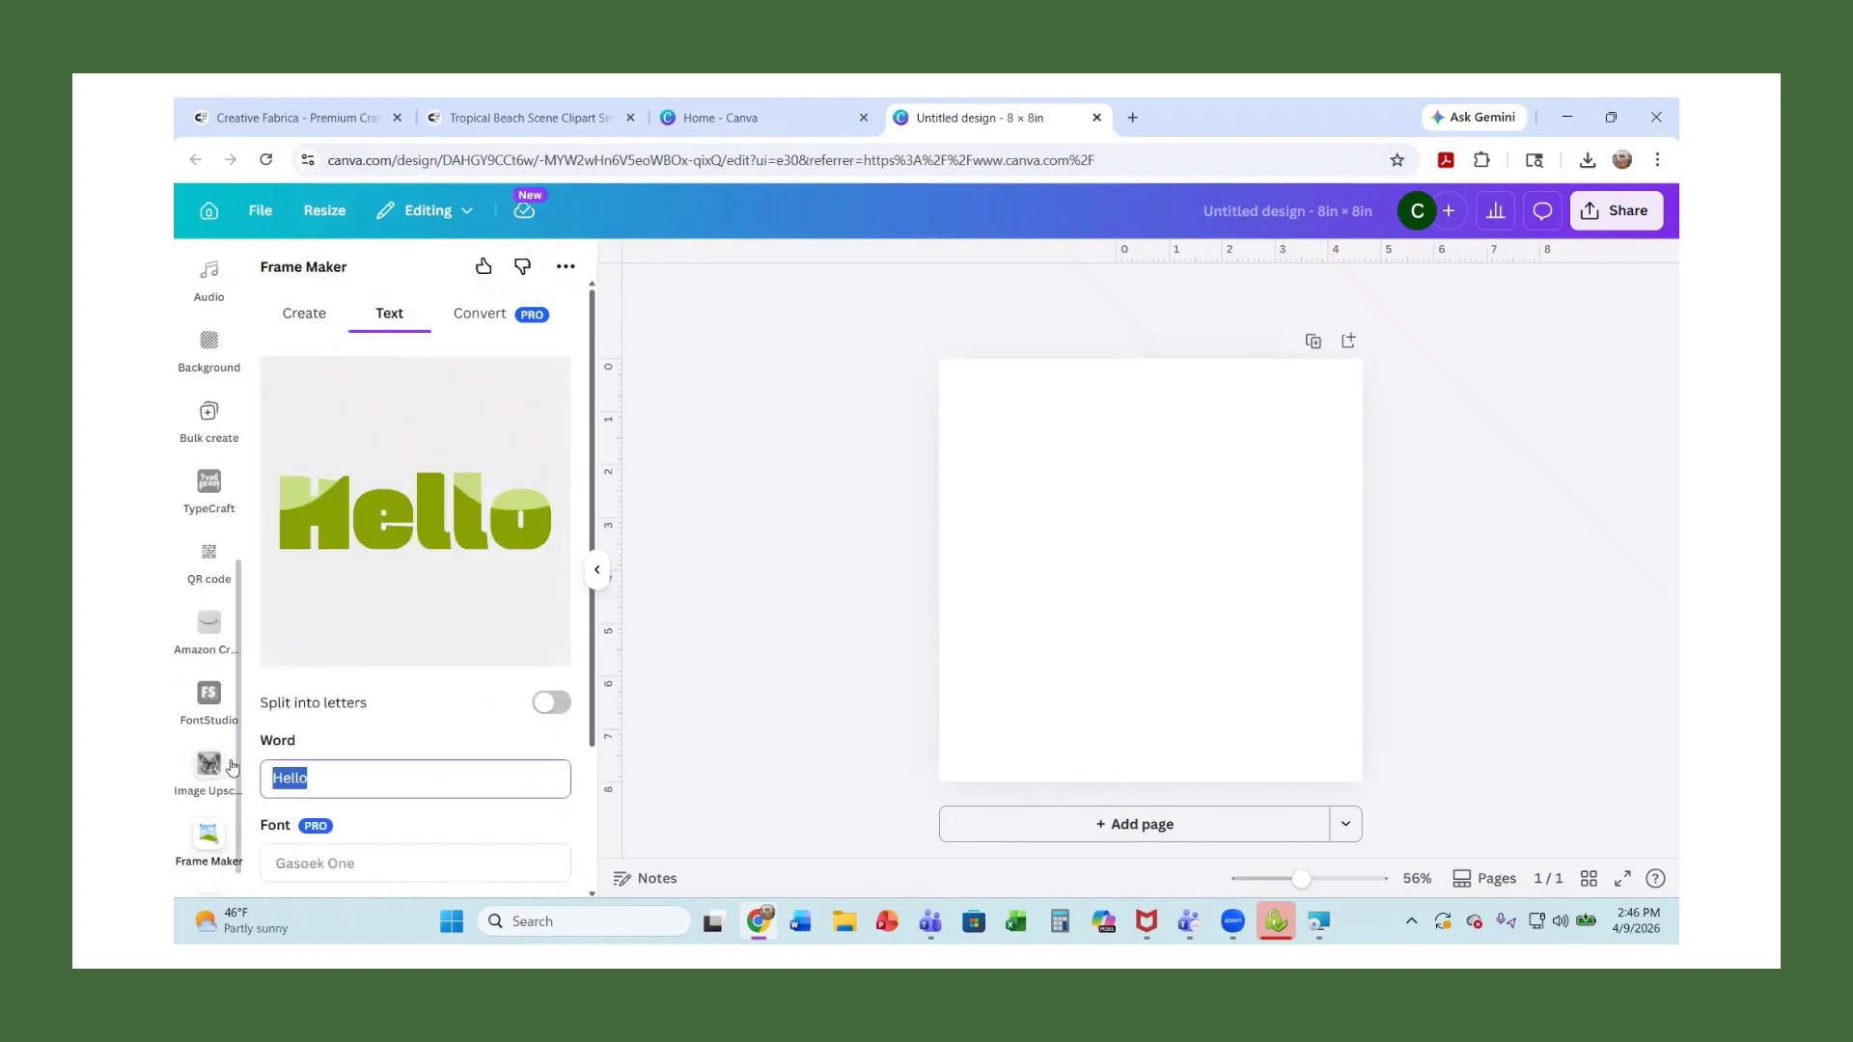
{"action": "type", "text": "Hannah"}
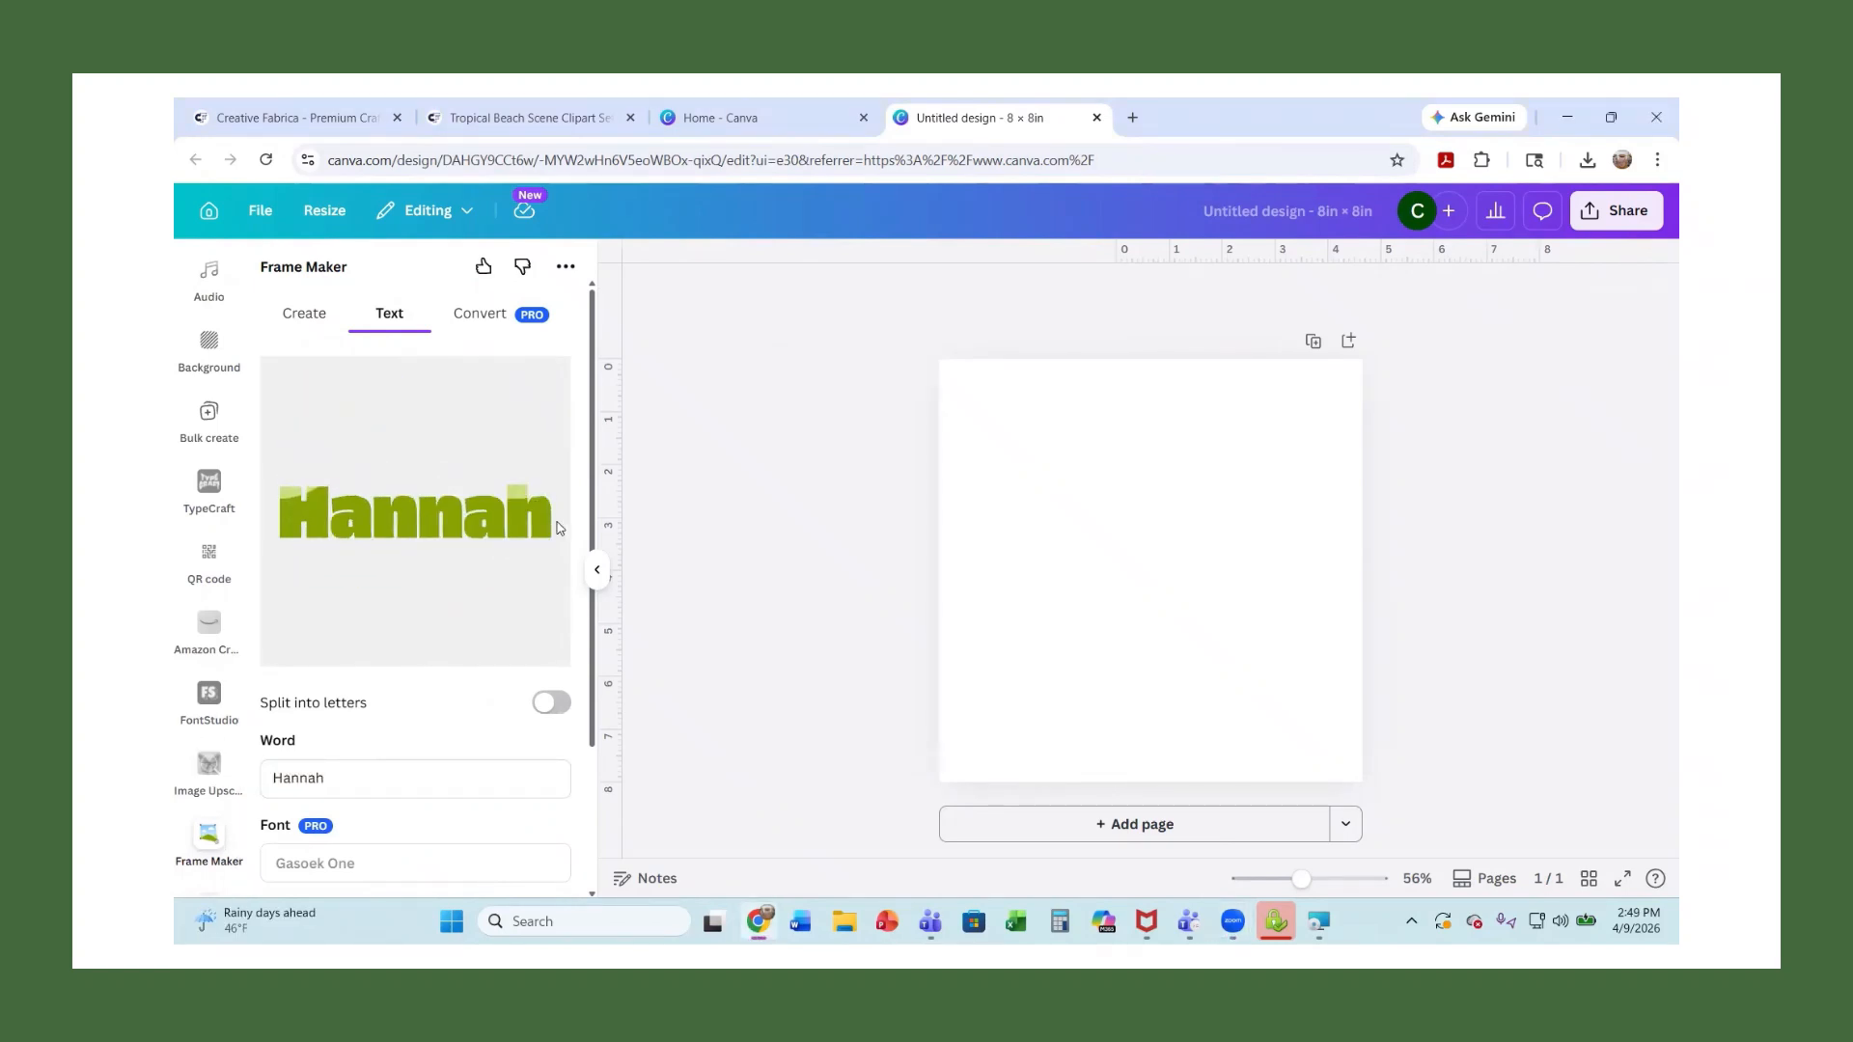
Rewrite the first name used for the text frame in all capital letters
{"action": "left_click", "coordinate": [359, 780]}
{"action": "key", "text": "BackSpace"}
{"action": "key", "text": "BackSpace"}
{"action": "key", "text": "BackSpace"}
{"action": "key", "text": "BackSpace"}
{"action": "key", "text": "BackSpace"}
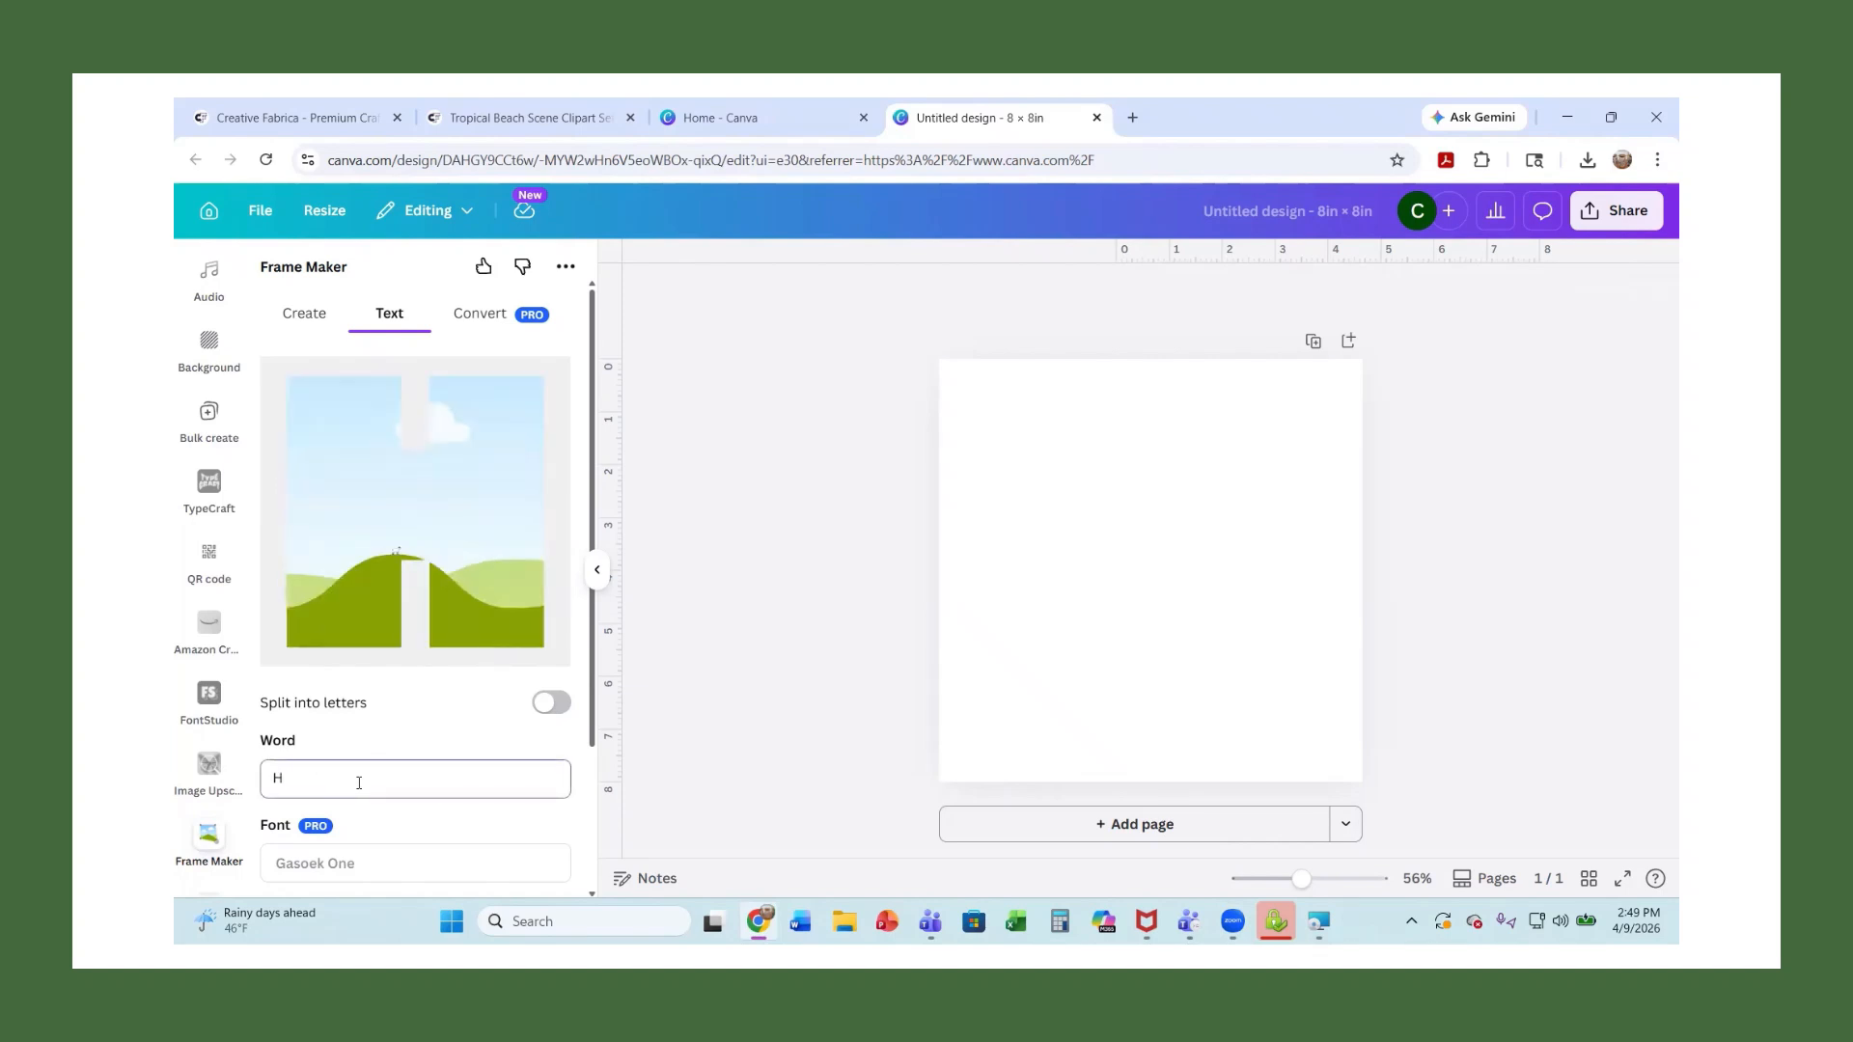
{"action": "type", "text": "ANNAH"}
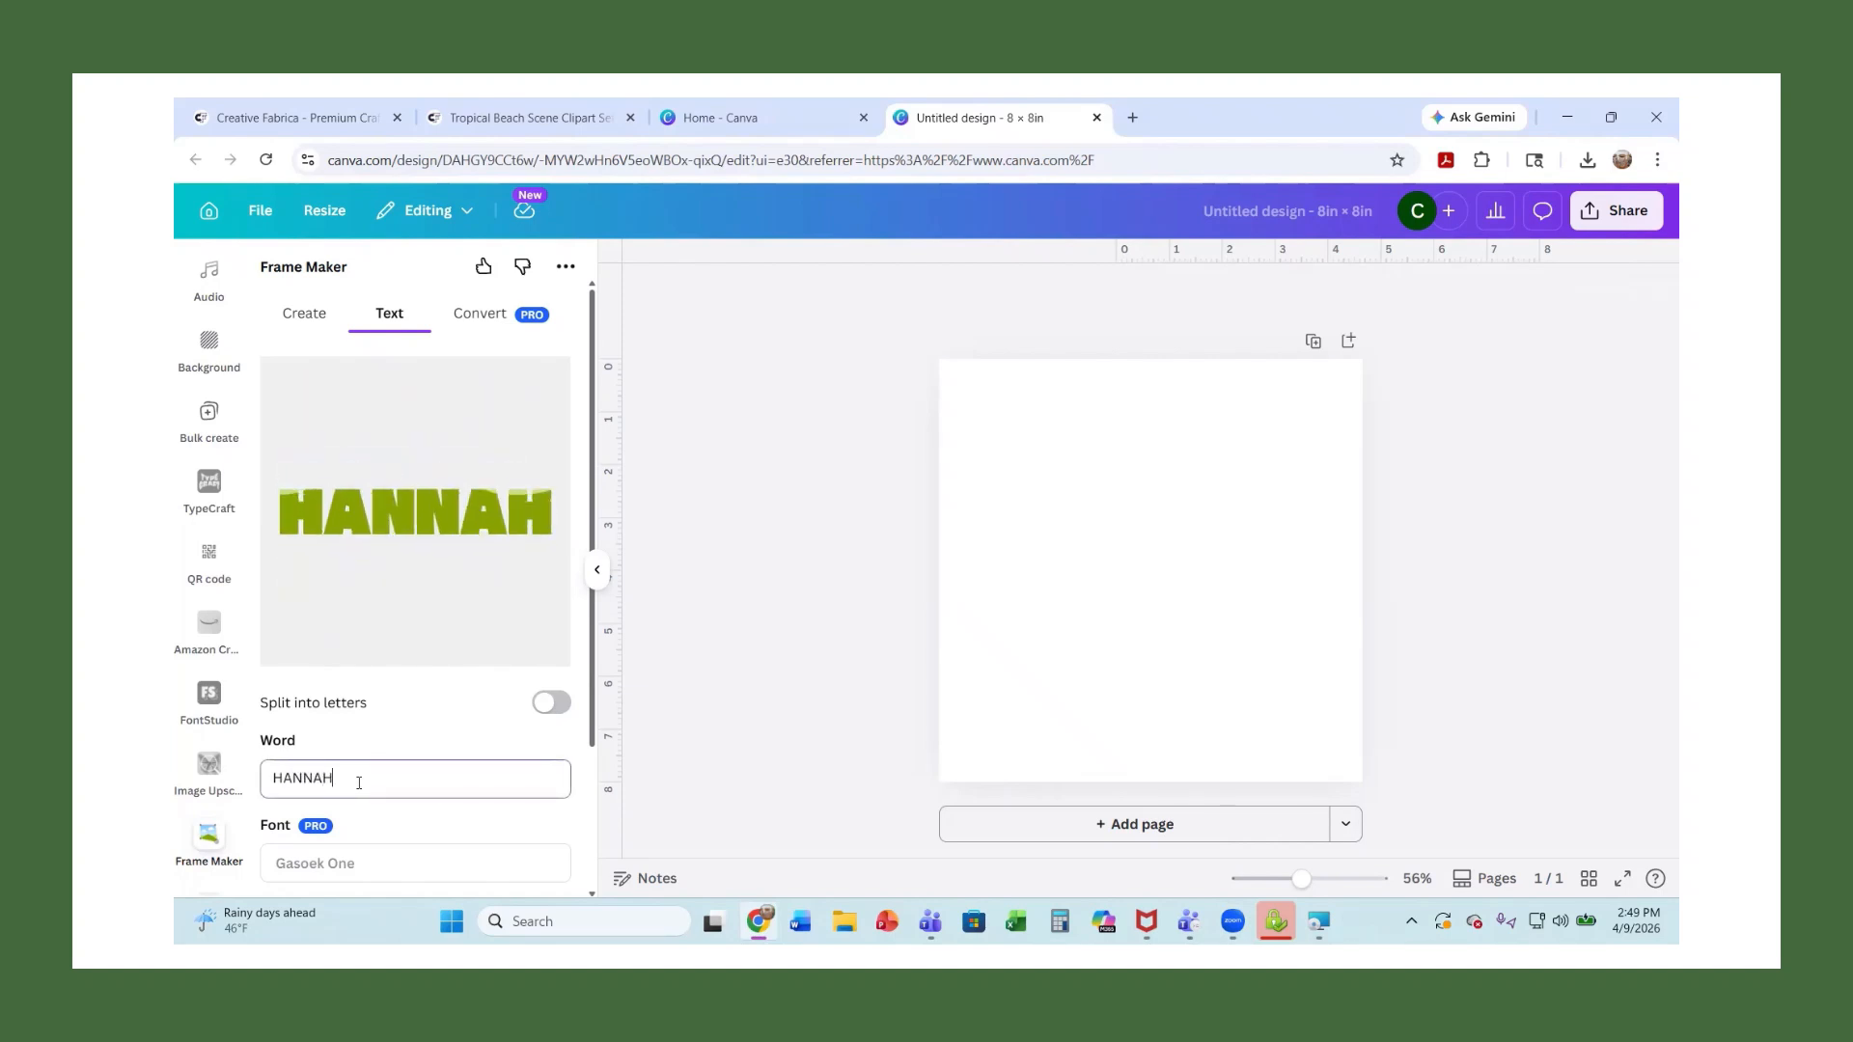
Set the letter spacing to 8 and add the name frame to the design
{"action": "scroll", "coordinate": [373, 509], "scroll_direction": "down", "scroll_amount": 2}
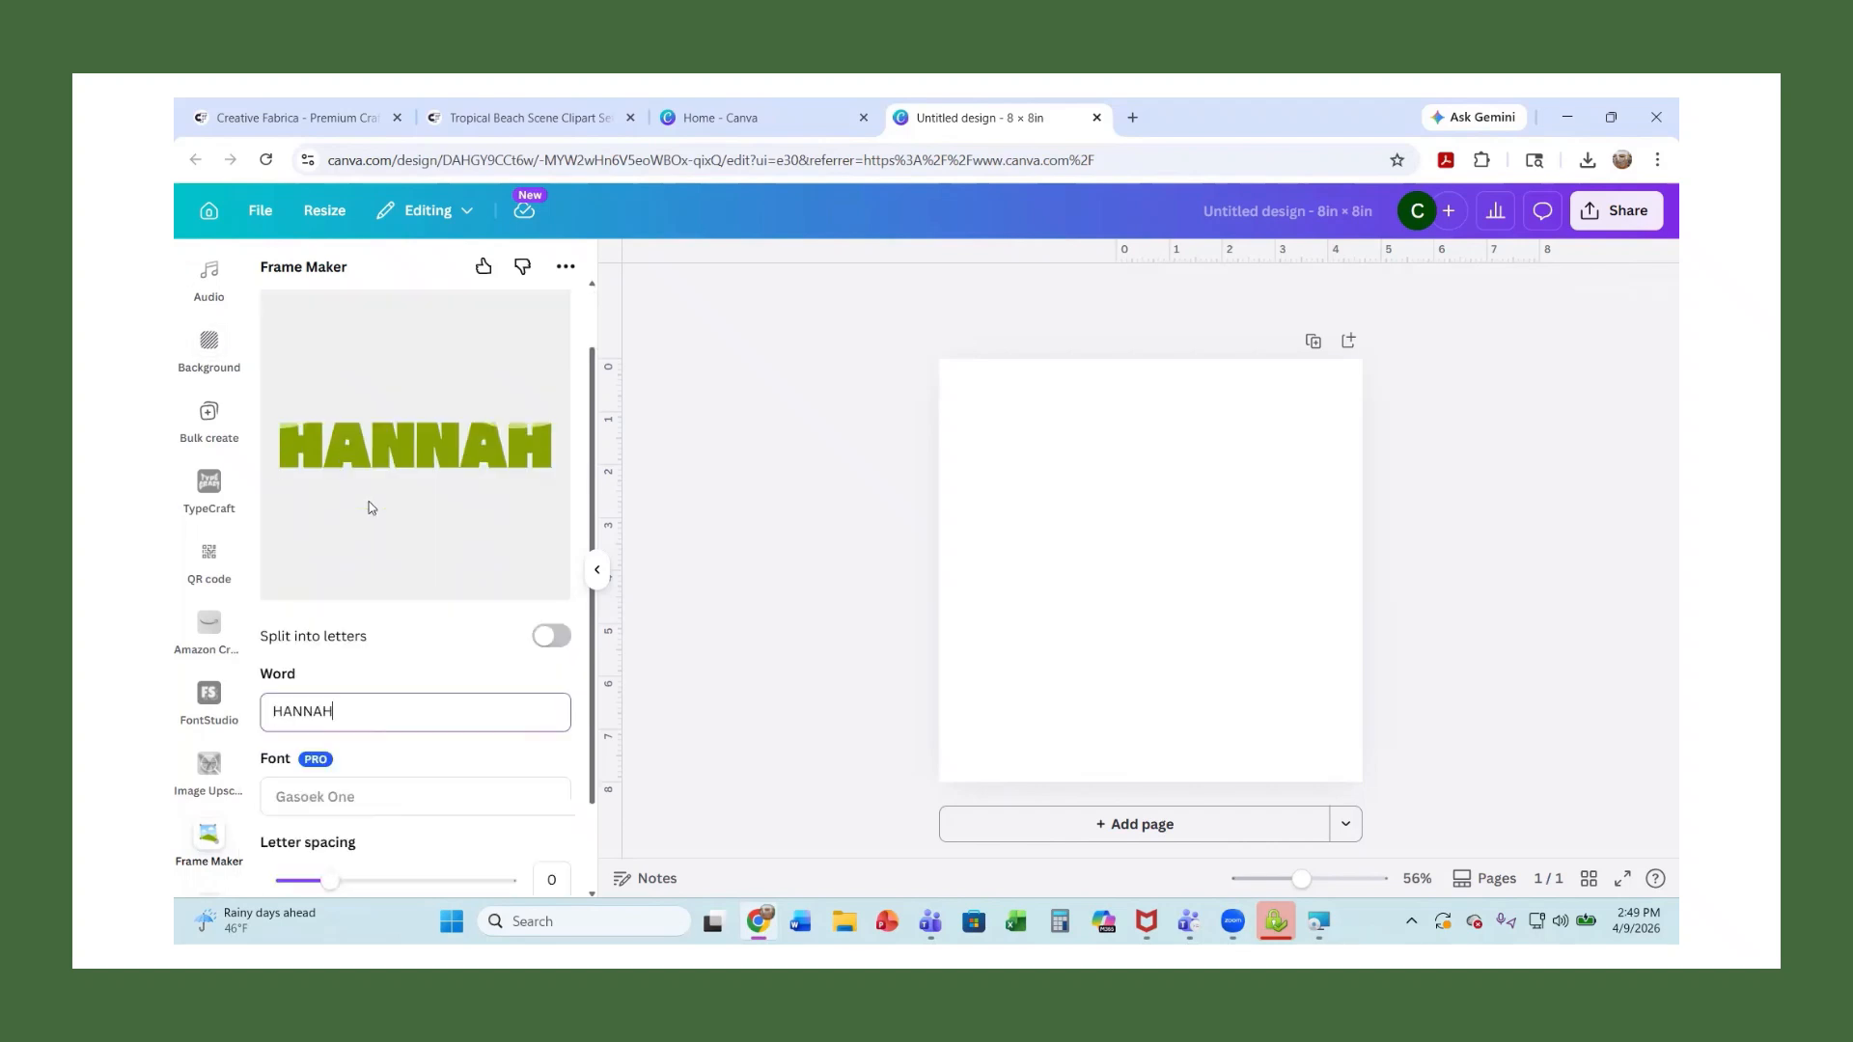
{"action": "mouse_move", "coordinate": [326, 765]}
{"action": "left_mouse_down"}
{"action": "mouse_move", "coordinate": [343, 759]}
{"action": "mouse_move", "coordinate": [290, 757]}
{"action": "mouse_move", "coordinate": [337, 754]}
{"action": "left_mouse_up"}
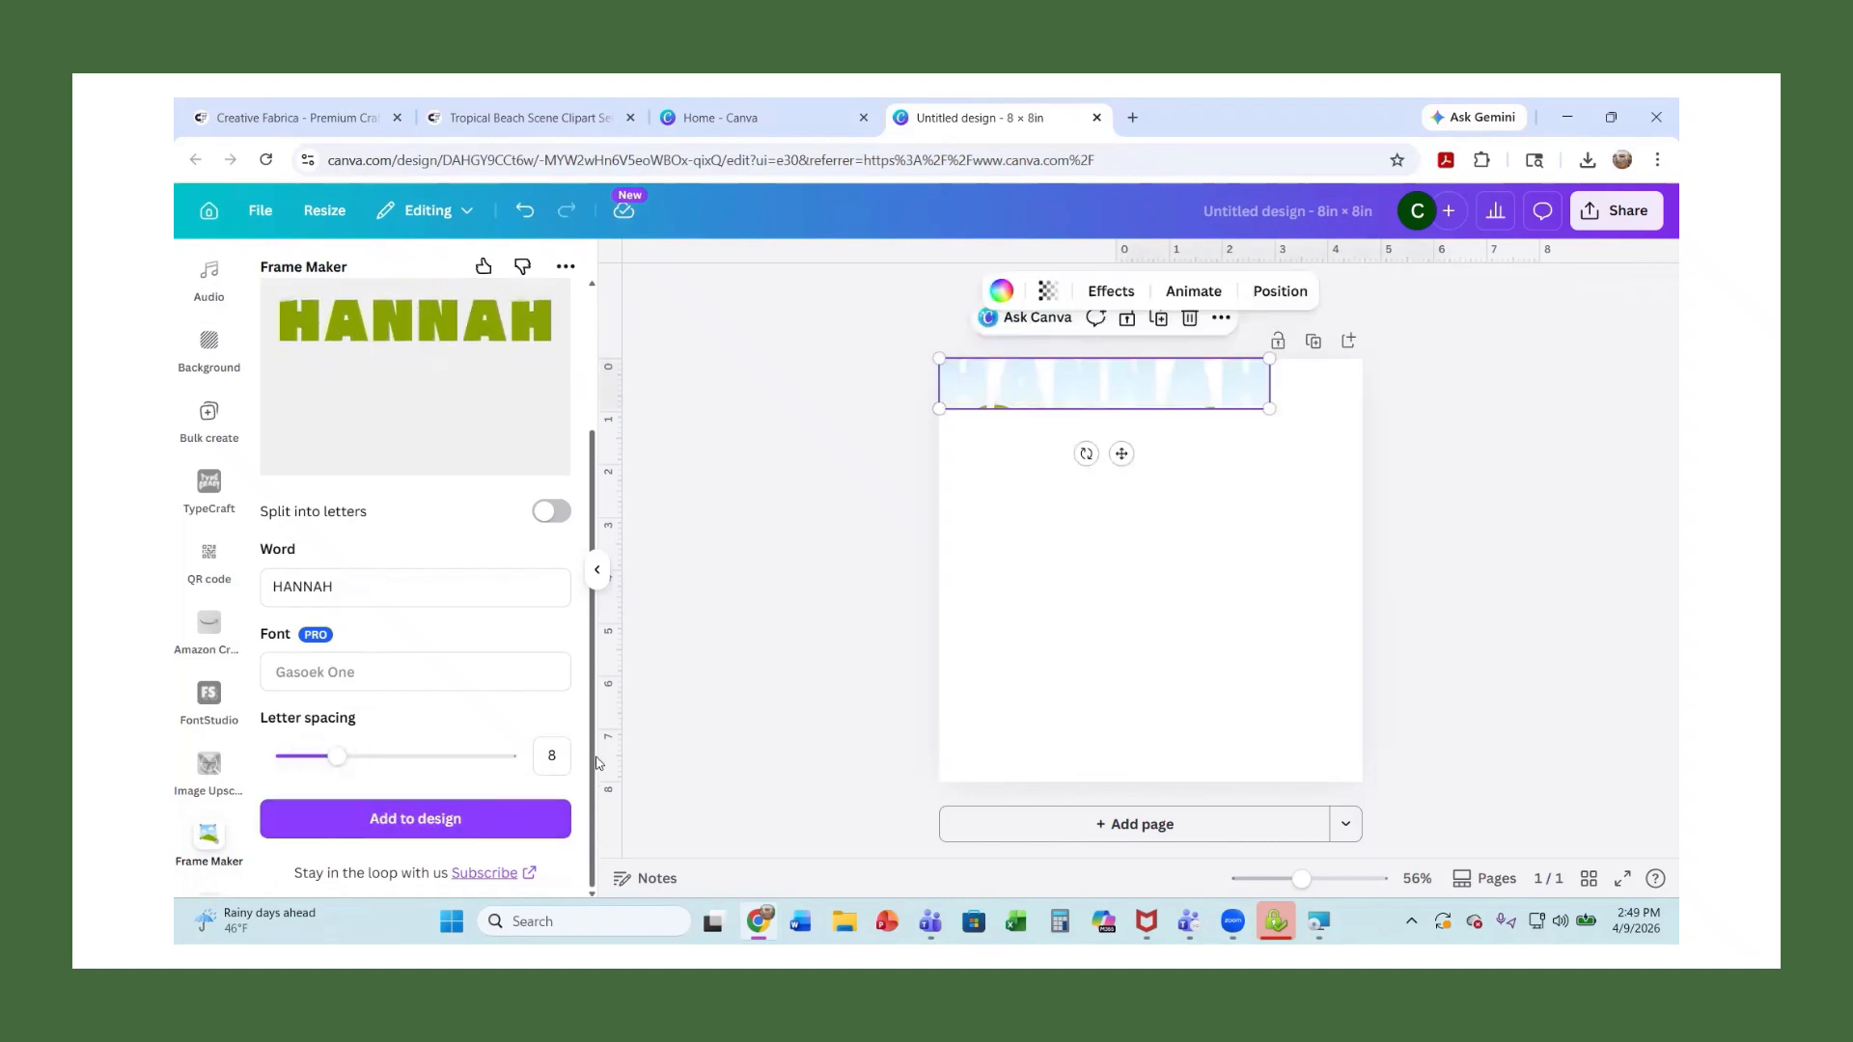
Enlarge the name frame to nearly the full page width and place it near the middle of the page
{"action": "left_click_drag", "start_coordinate": [1272, 406], "coordinate": [1347, 538]}
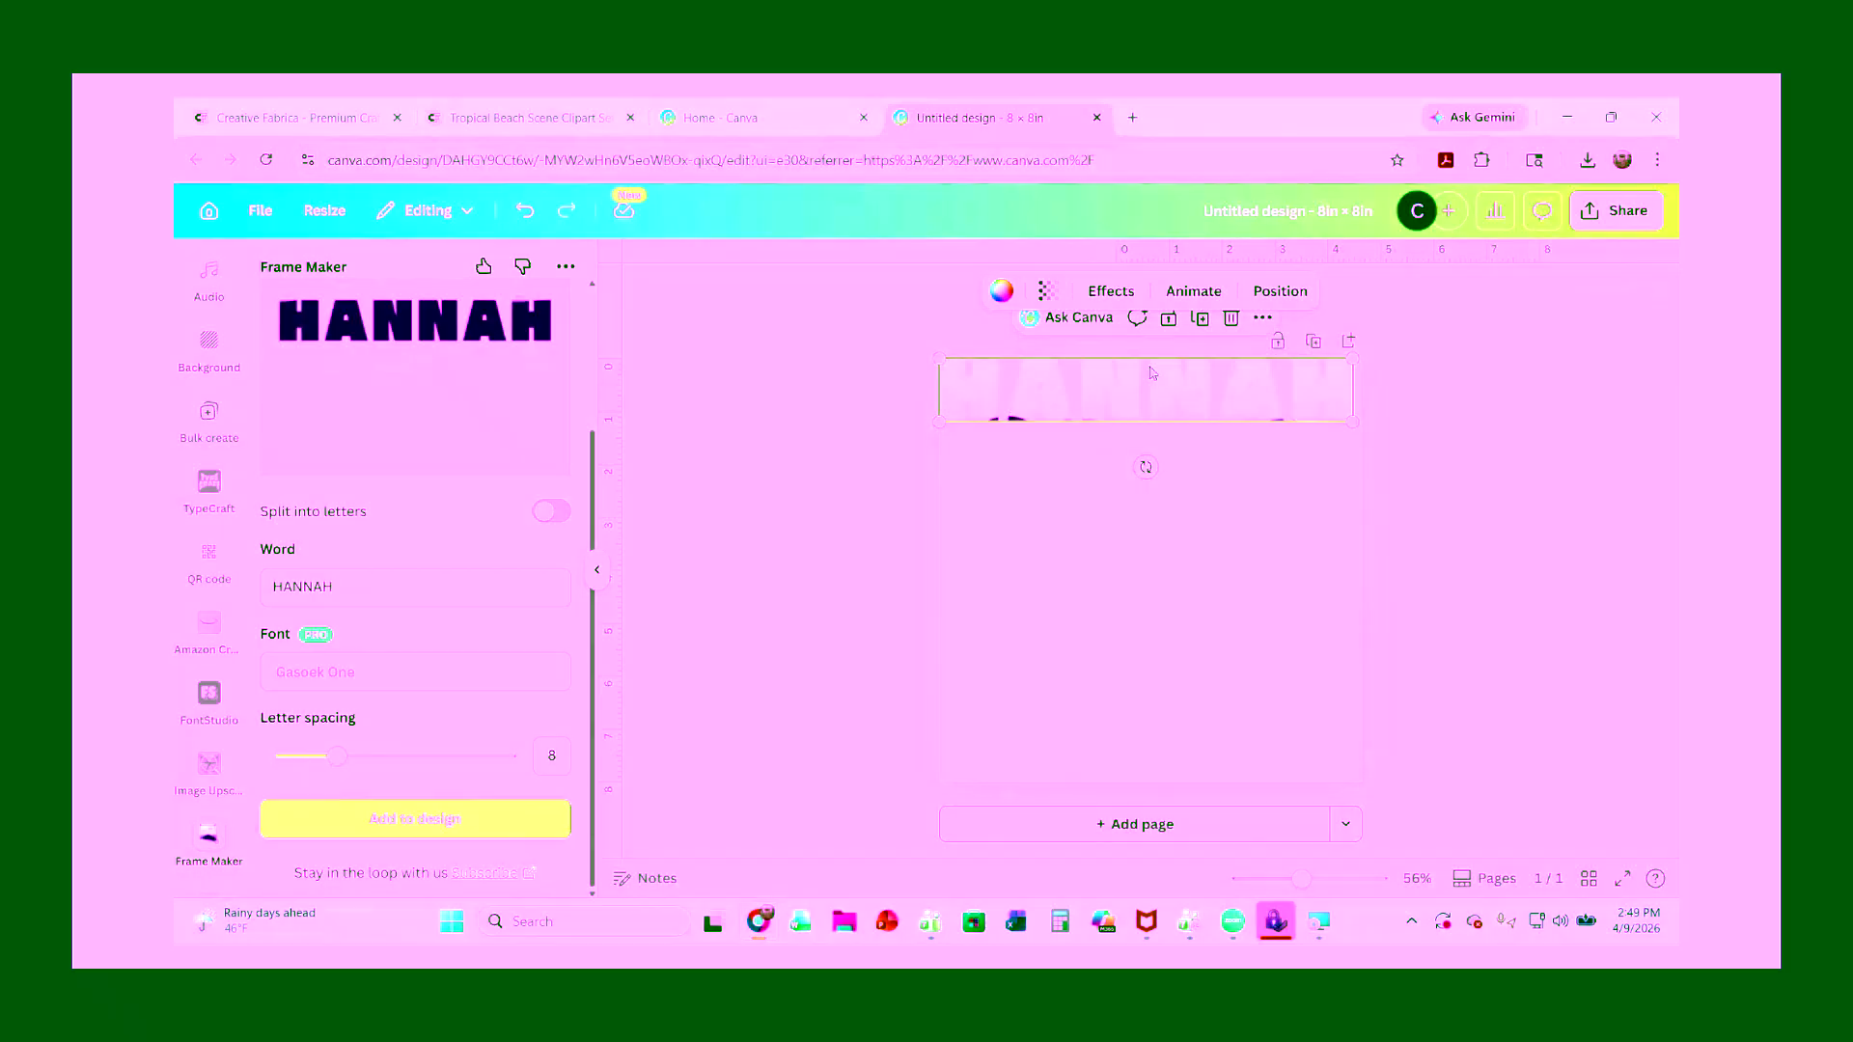
{"action": "left_click_drag", "start_coordinate": [1165, 408], "coordinate": [1170, 573]}
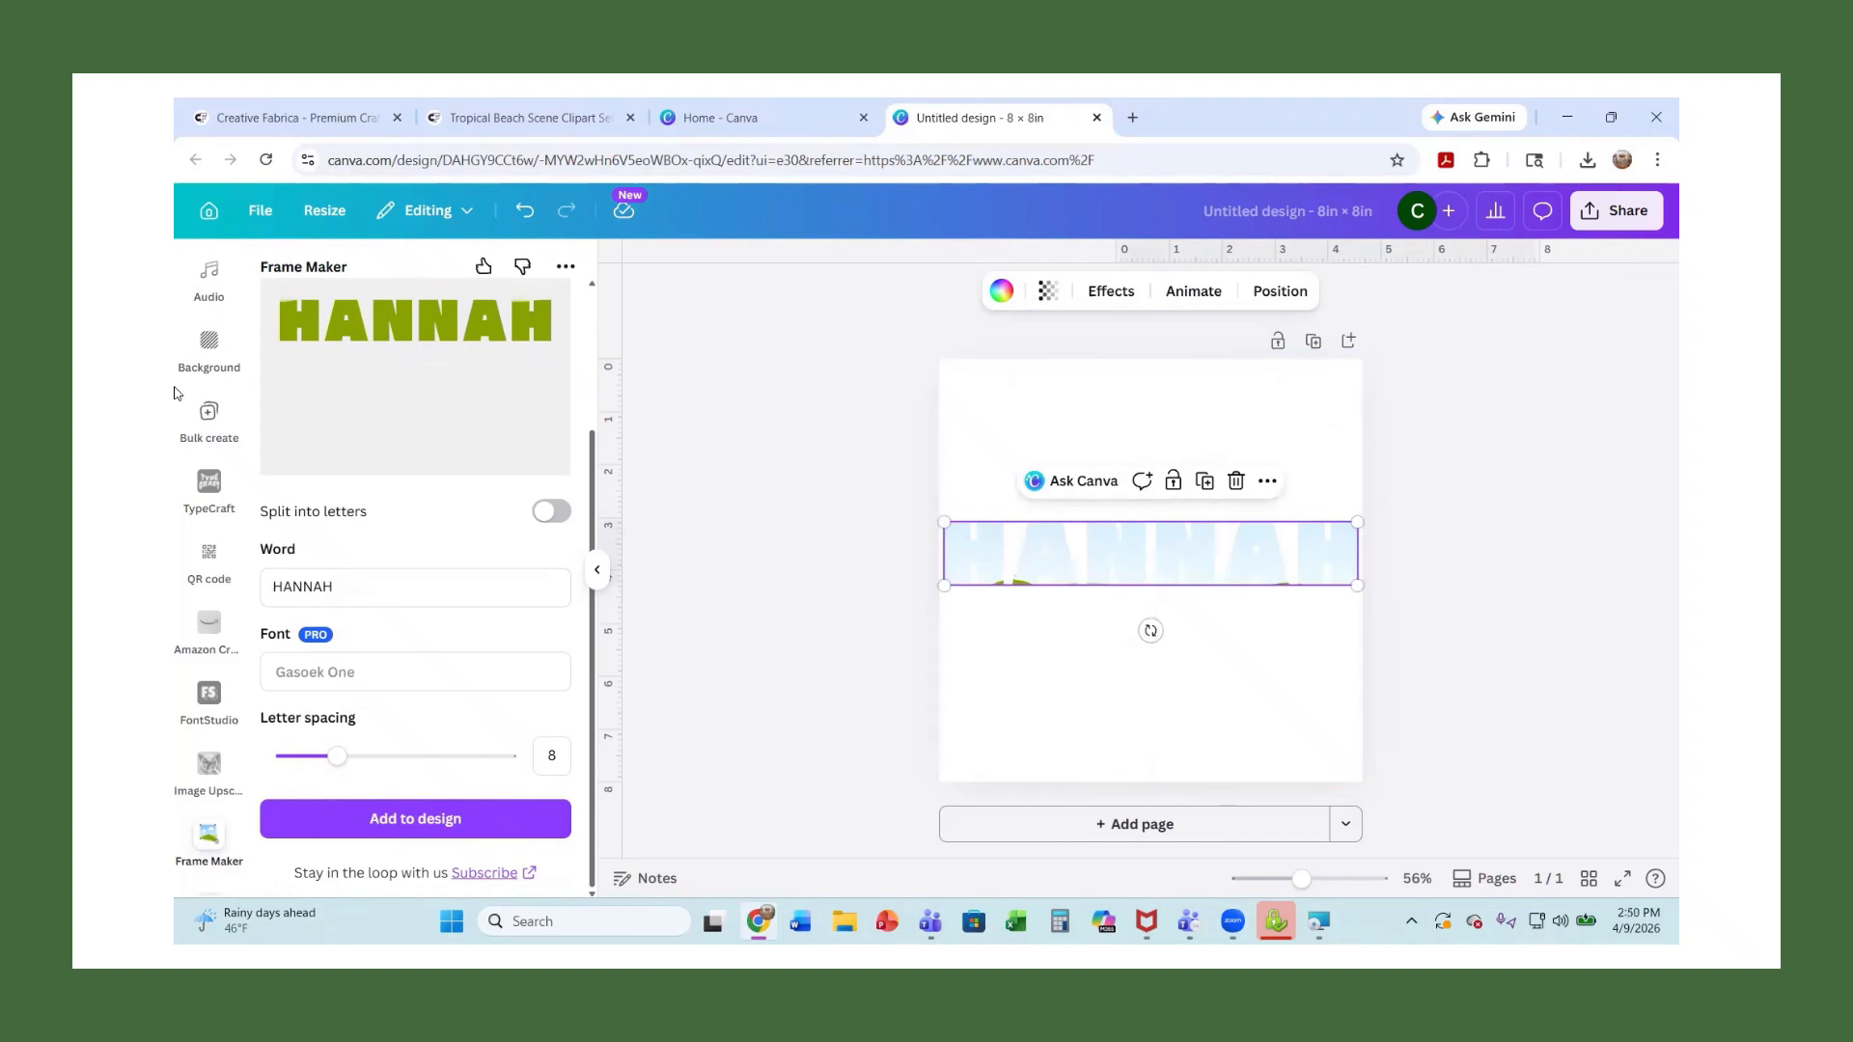
Fill the name frame with the uploaded photo of the river at sunset
{"action": "scroll", "coordinate": [193, 473], "scroll_direction": "up", "scroll_amount": 10}
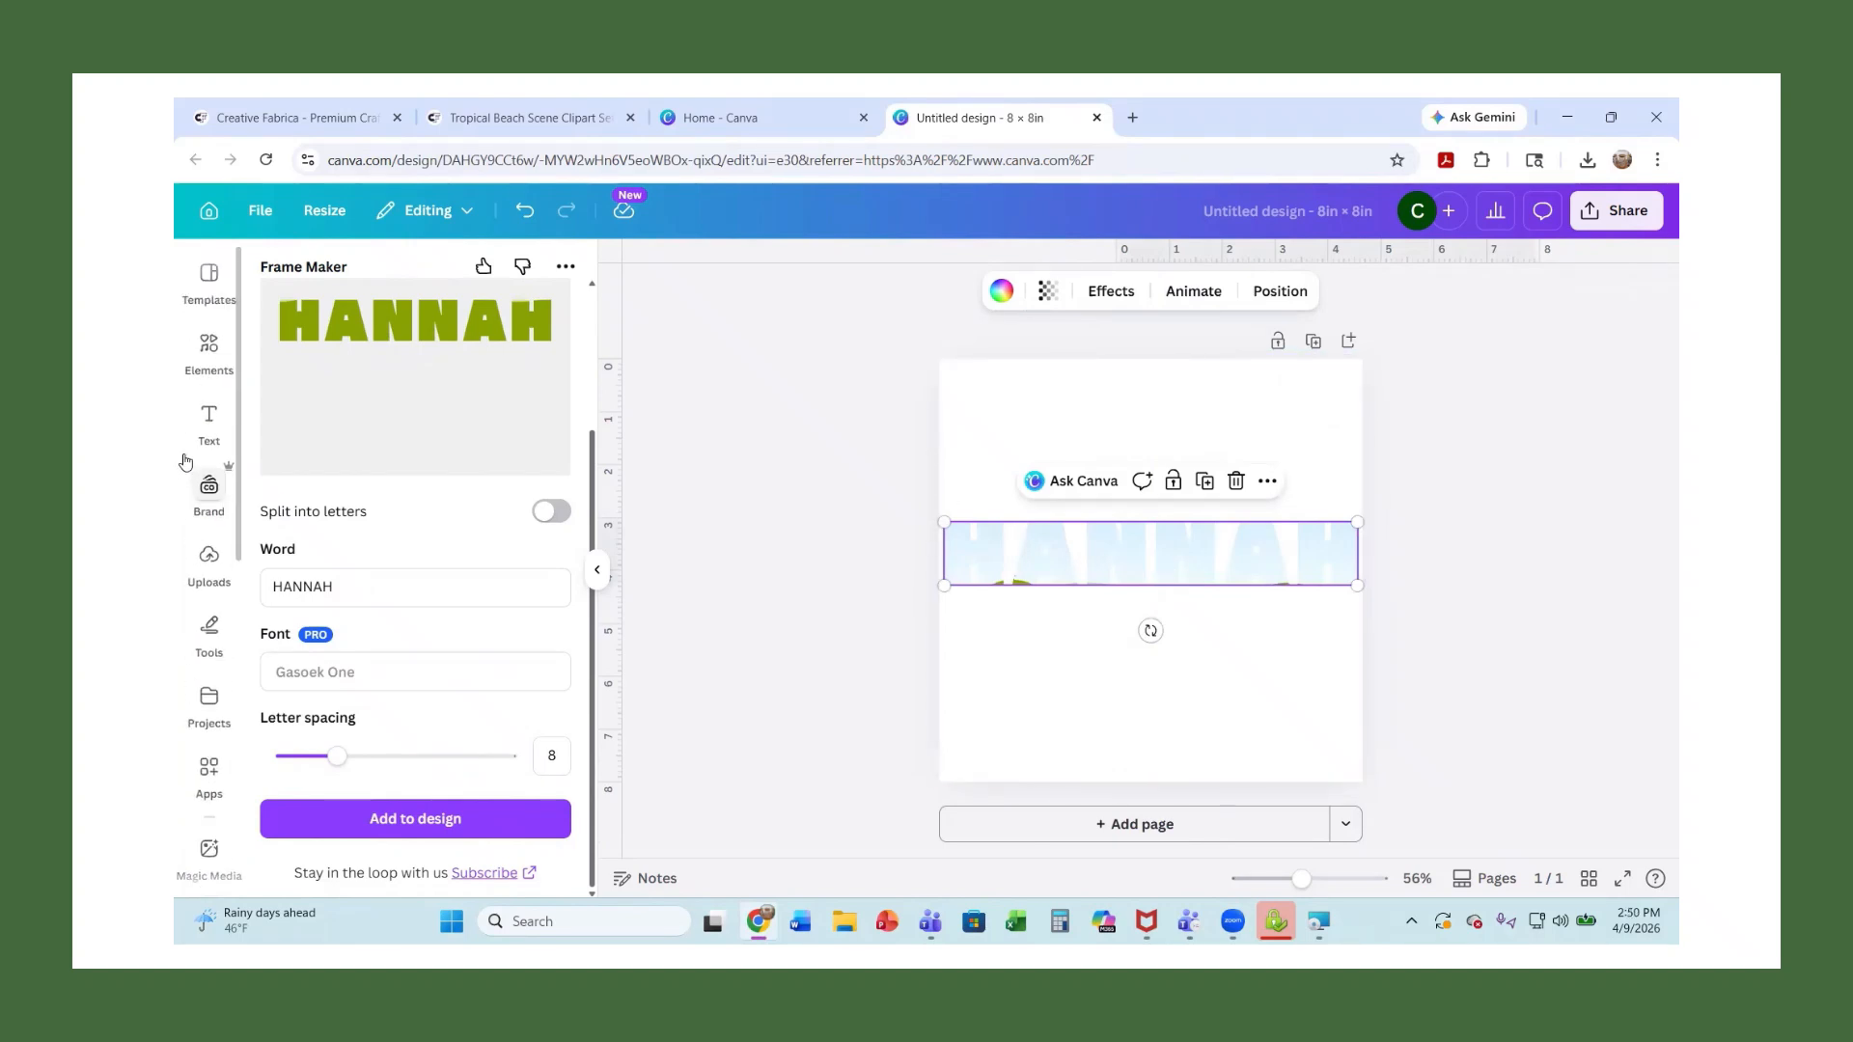
{"action": "scroll", "coordinate": [193, 453], "scroll_direction": "down", "scroll_amount": 2}
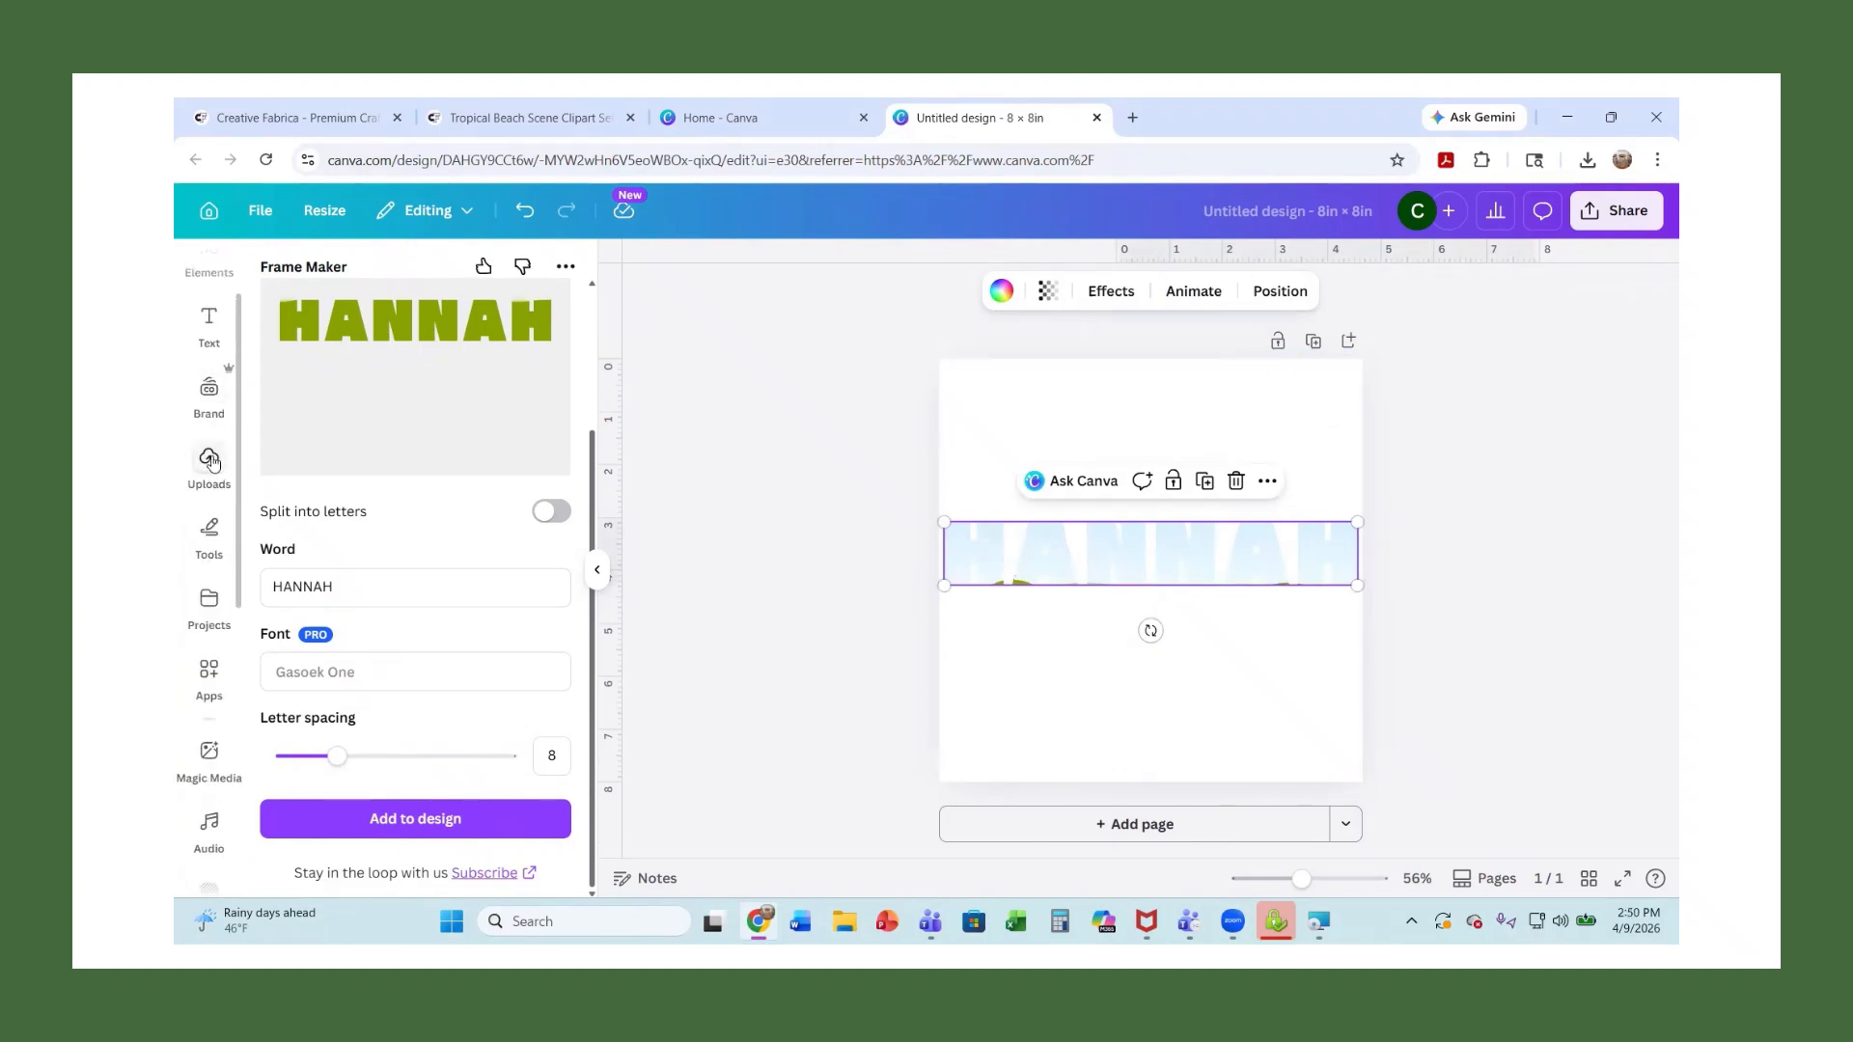
{"action": "left_click", "coordinate": [210, 460]}
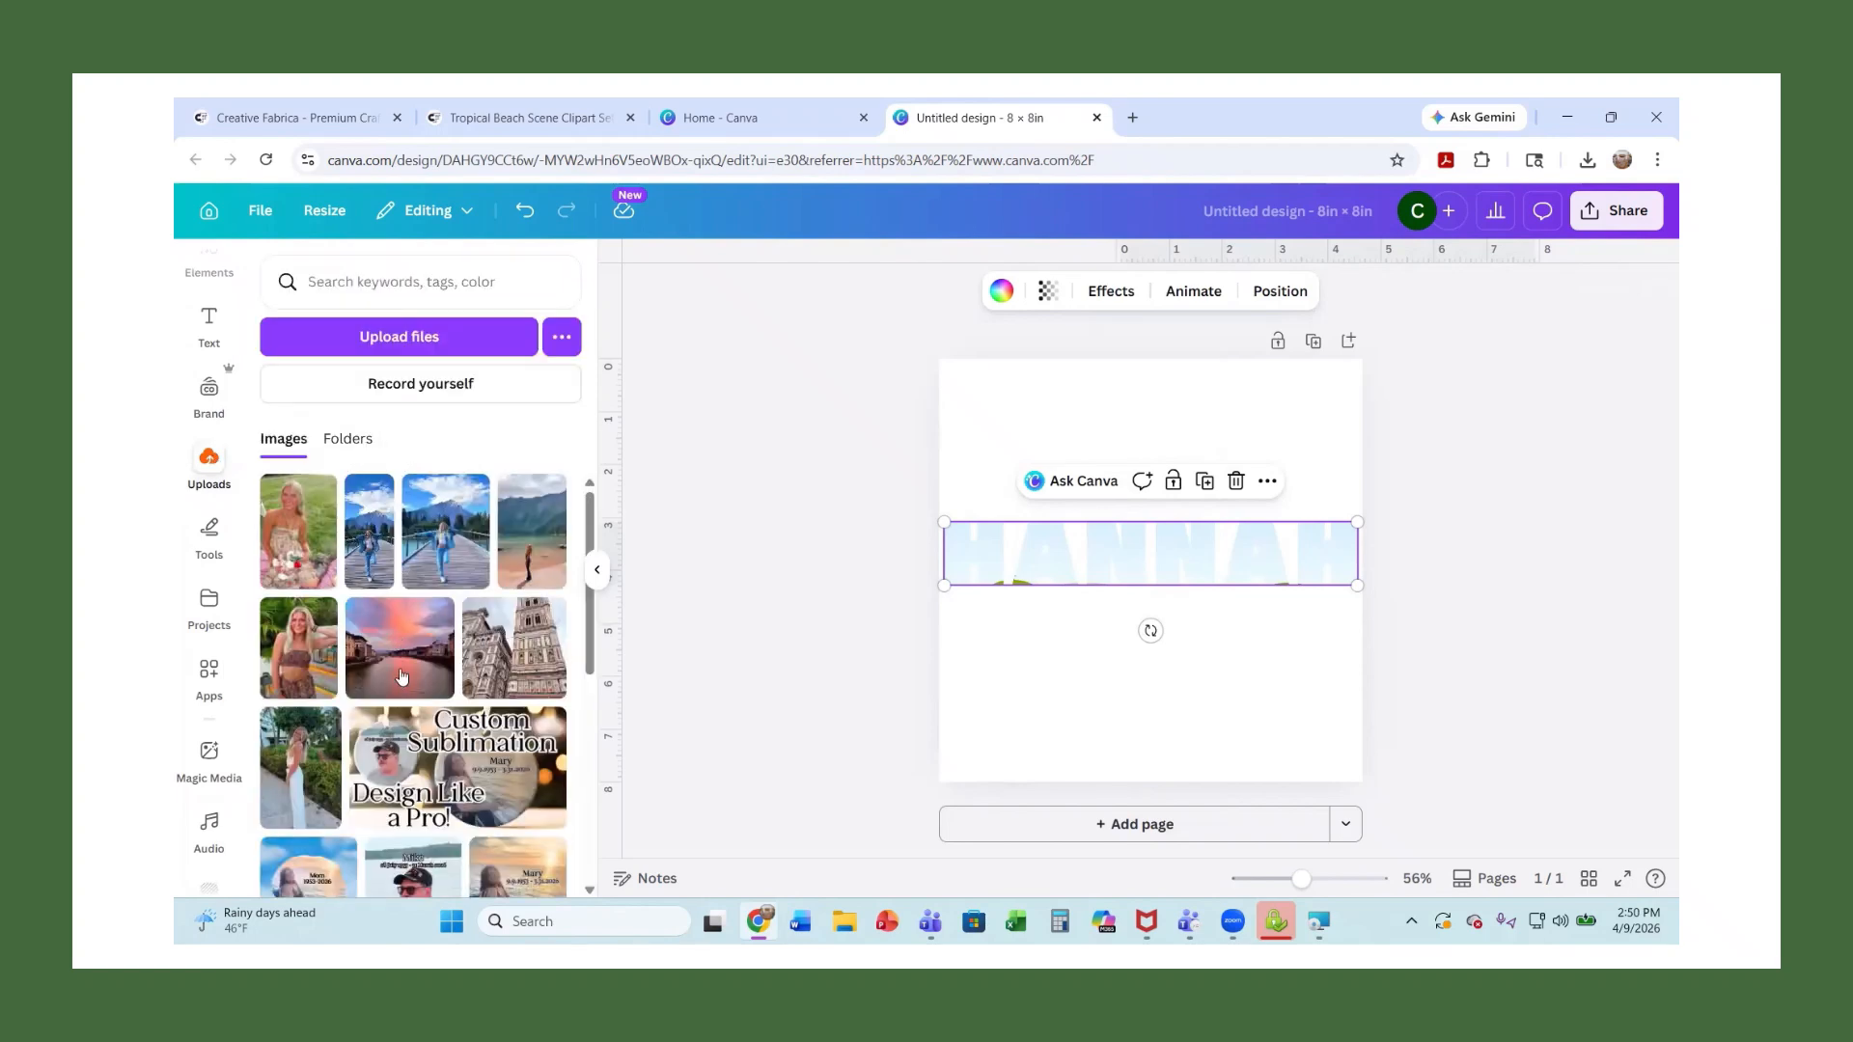
{"action": "left_click", "coordinate": [402, 677]}
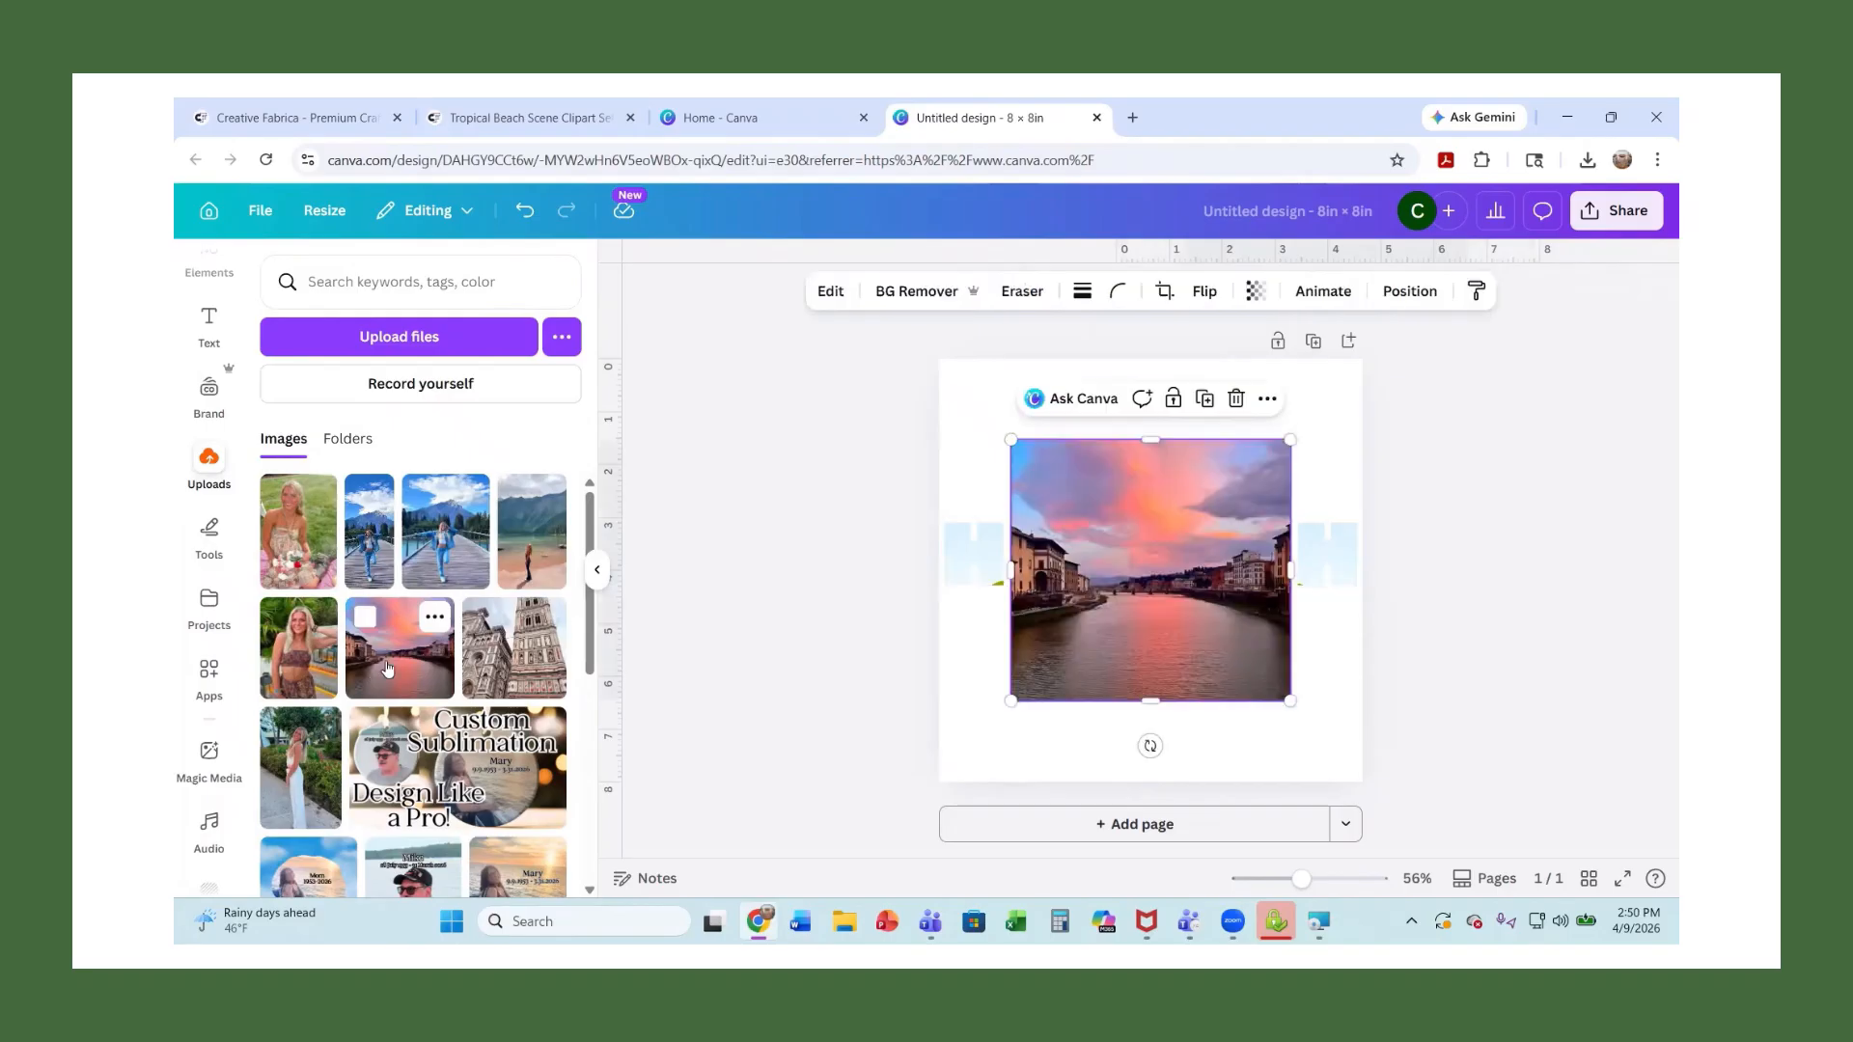
{"action": "left_click_drag", "start_coordinate": [1210, 656], "coordinate": [1230, 607]}
{"action": "left_click", "coordinate": [1532, 621]}
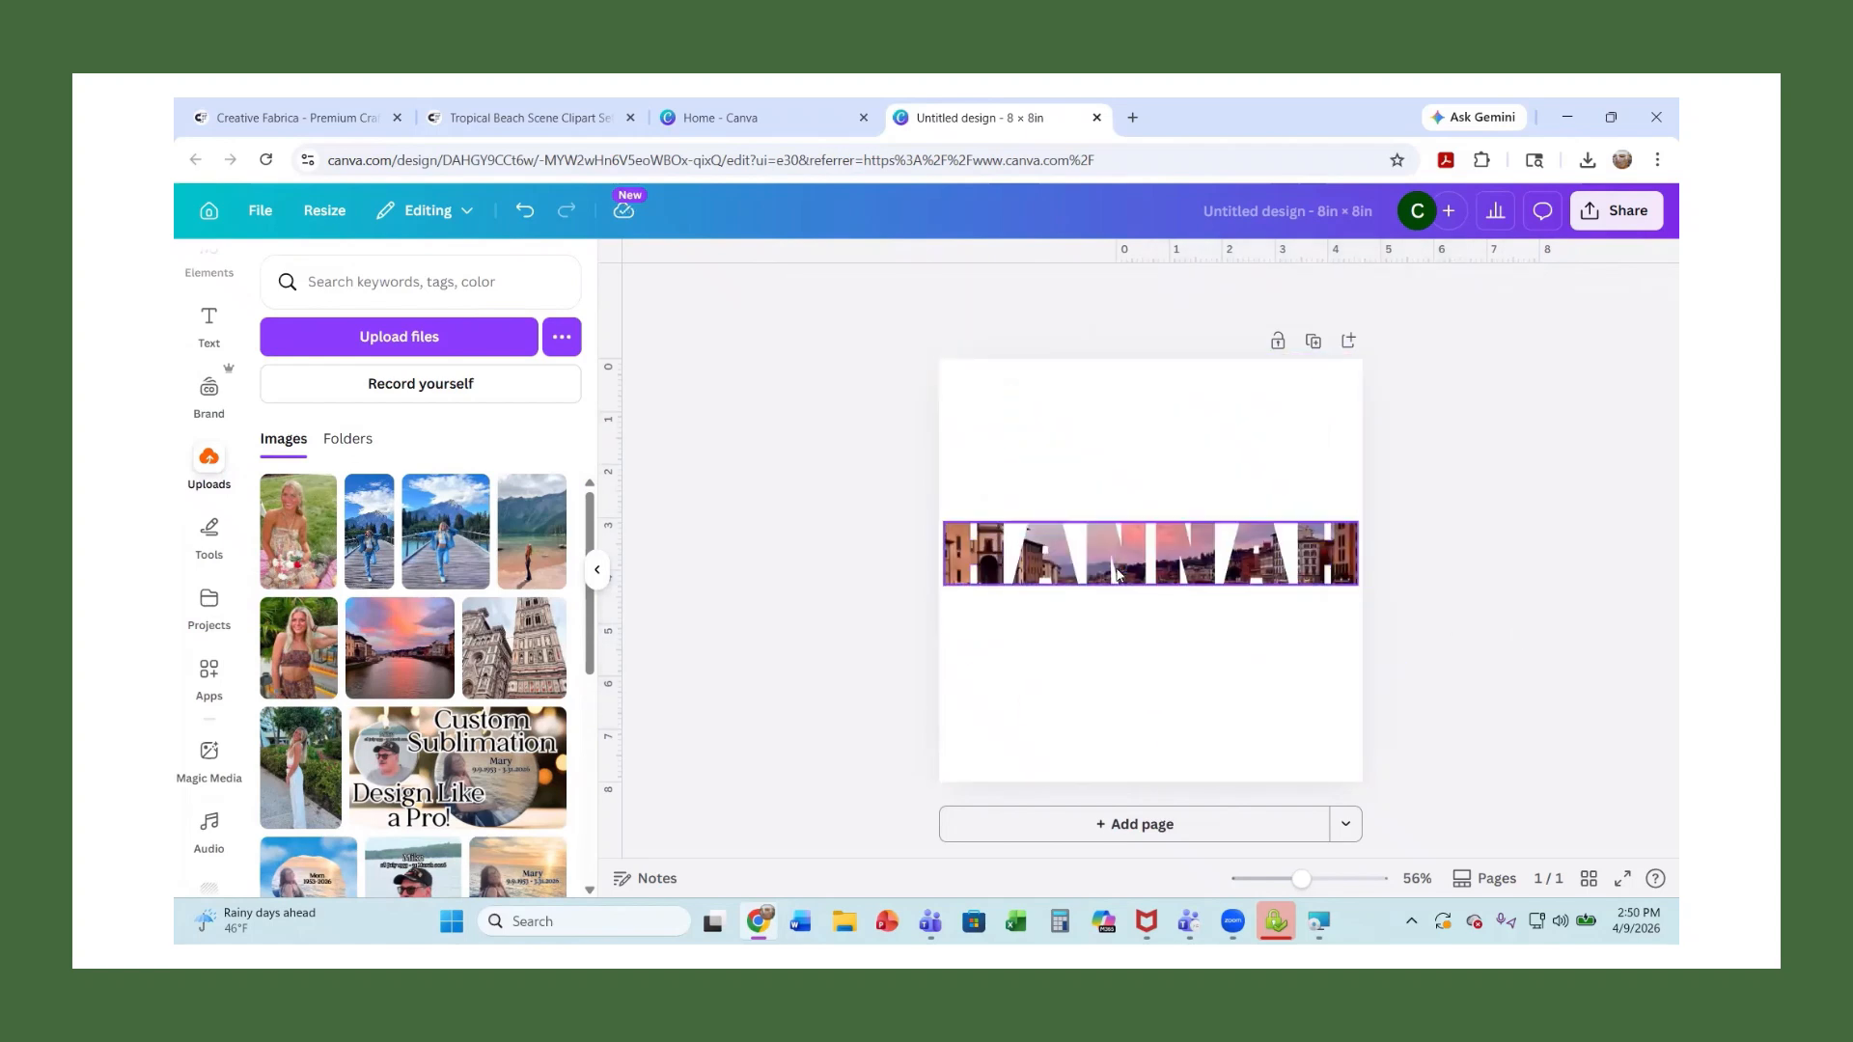
Shift the sunset photo slightly upward inside the name frame so the buildings sit within the letters
{"action": "double_click", "coordinate": [1120, 571]}
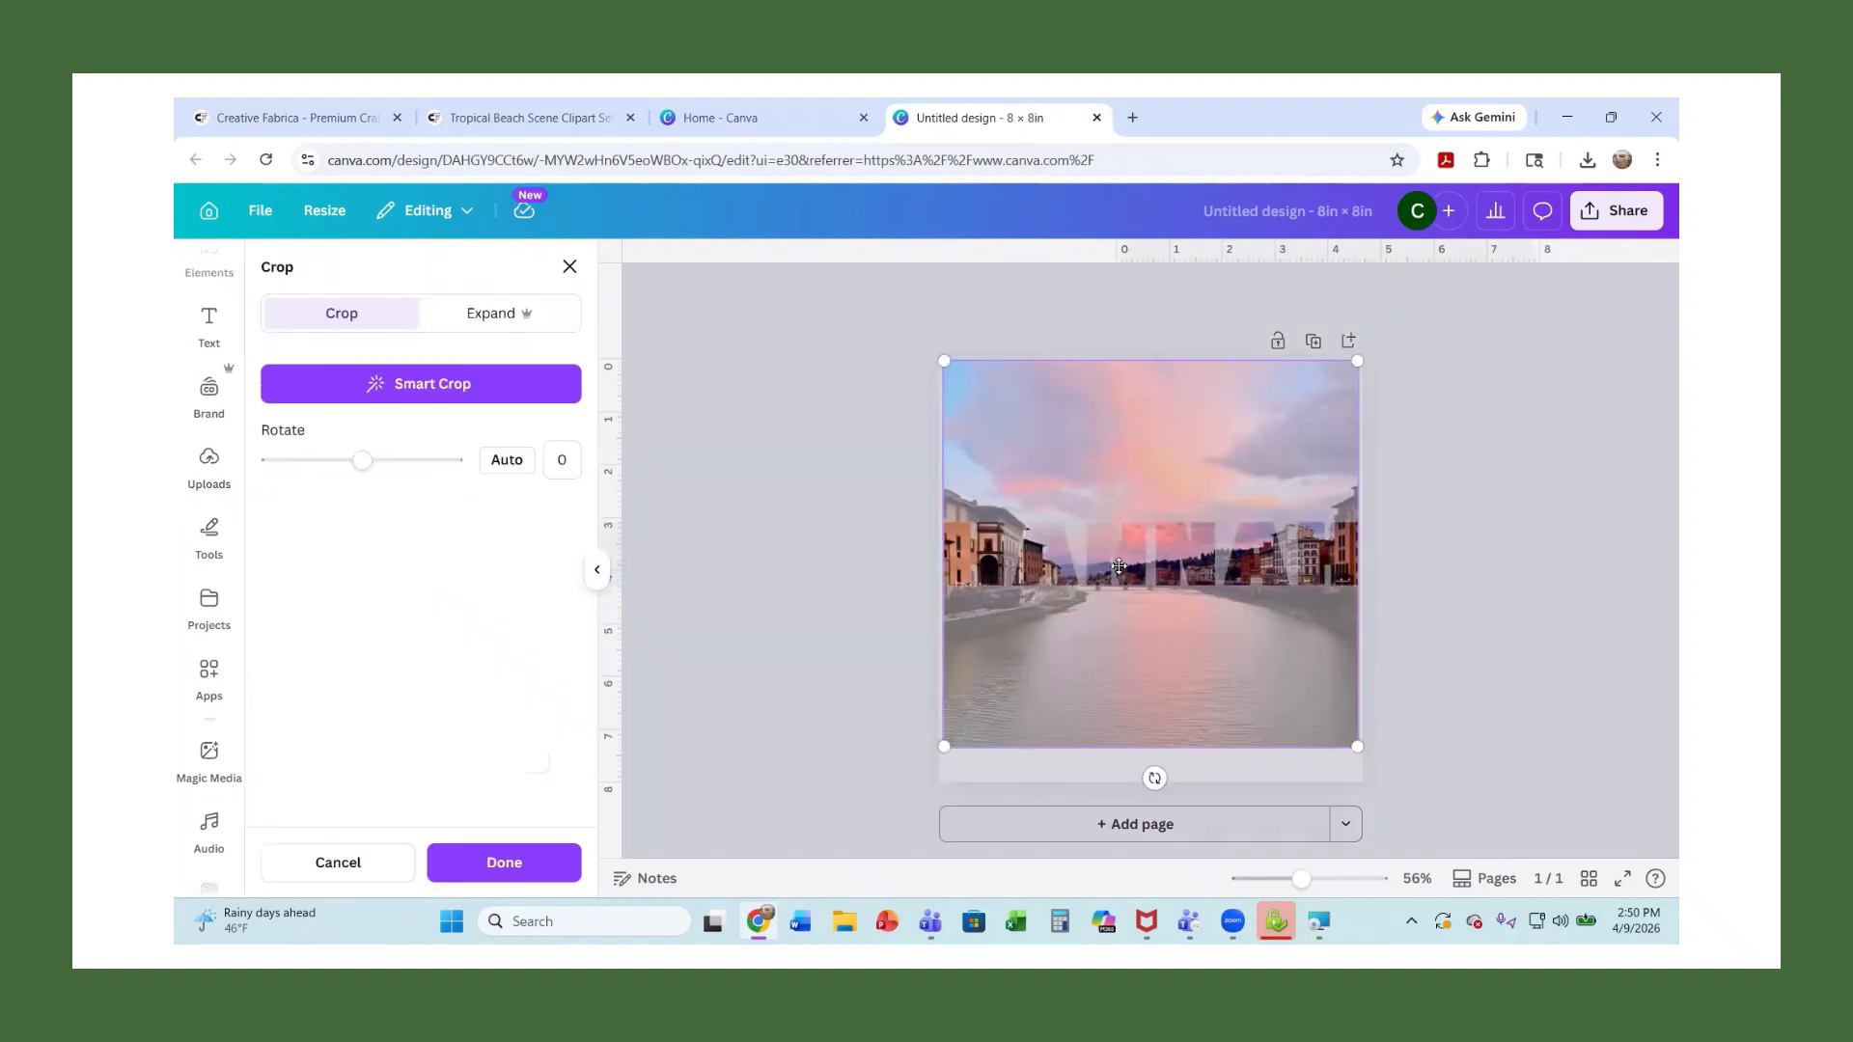
{"action": "left_click_drag", "start_coordinate": [1119, 693], "coordinate": [1114, 674]}
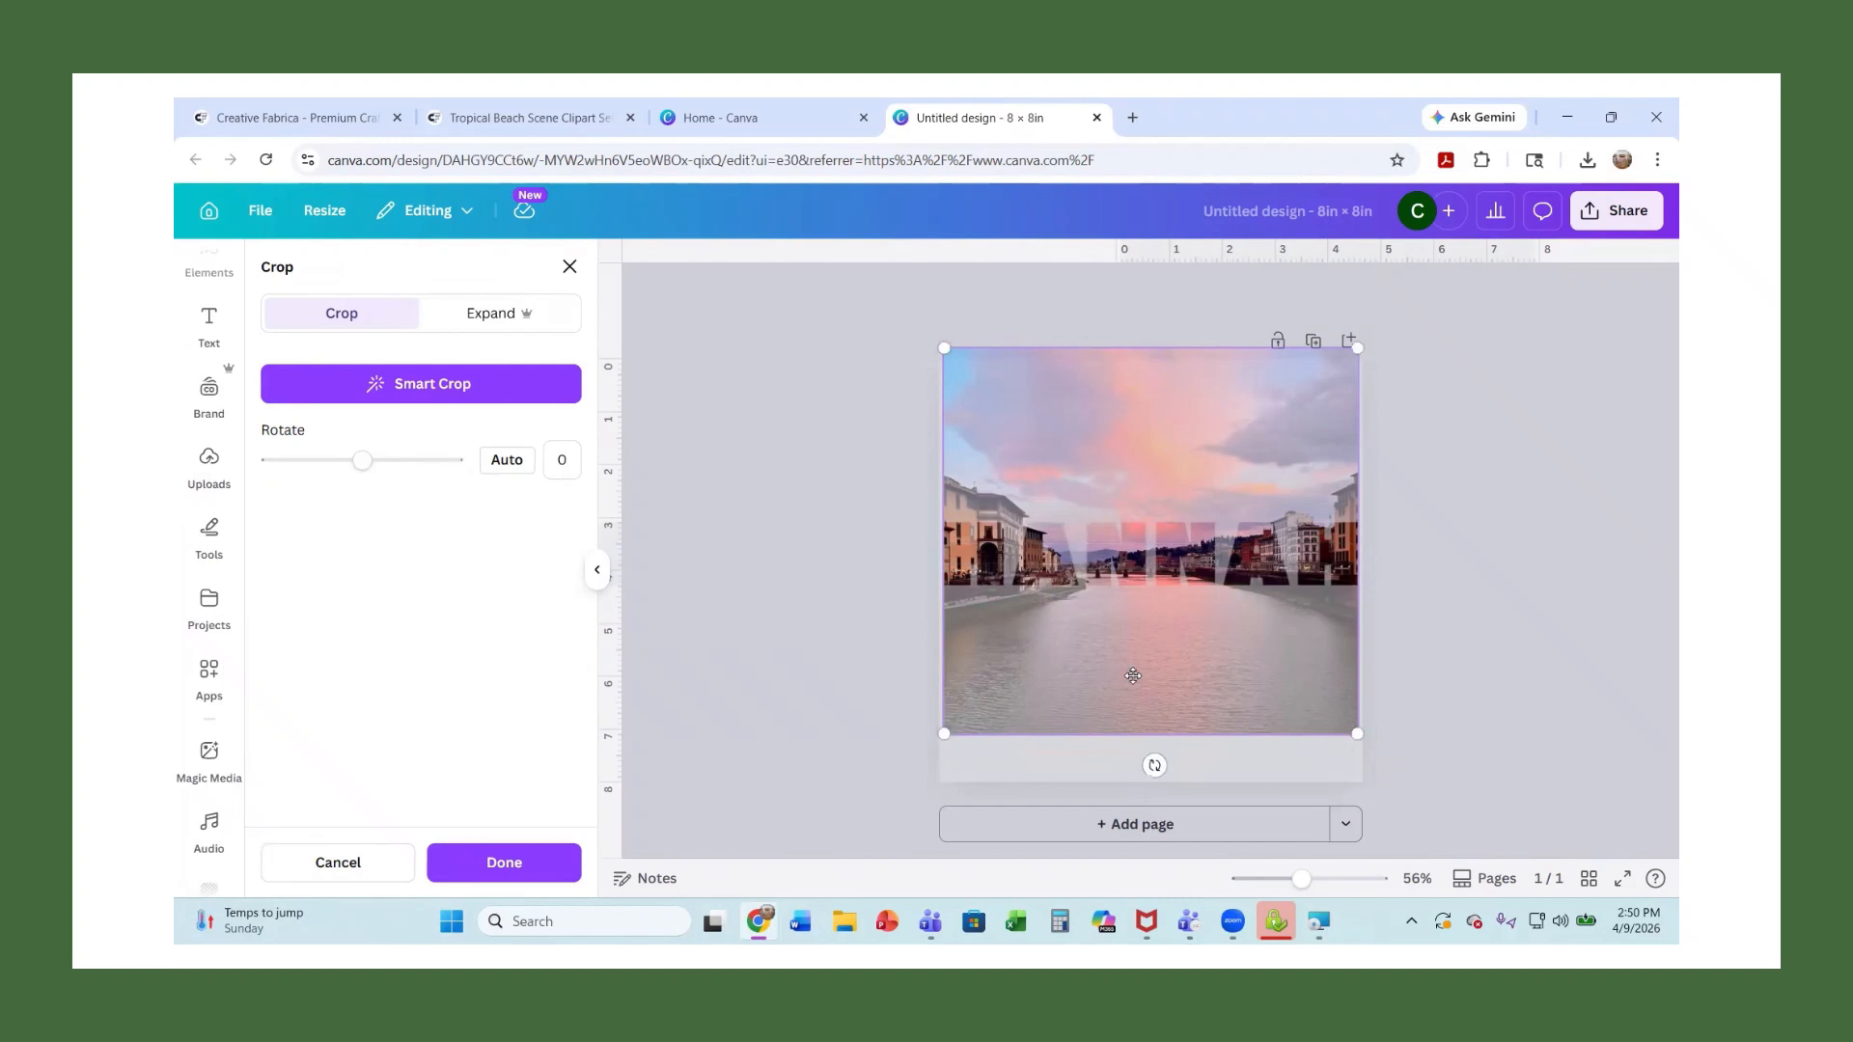
{"action": "left_click", "coordinate": [1477, 660]}
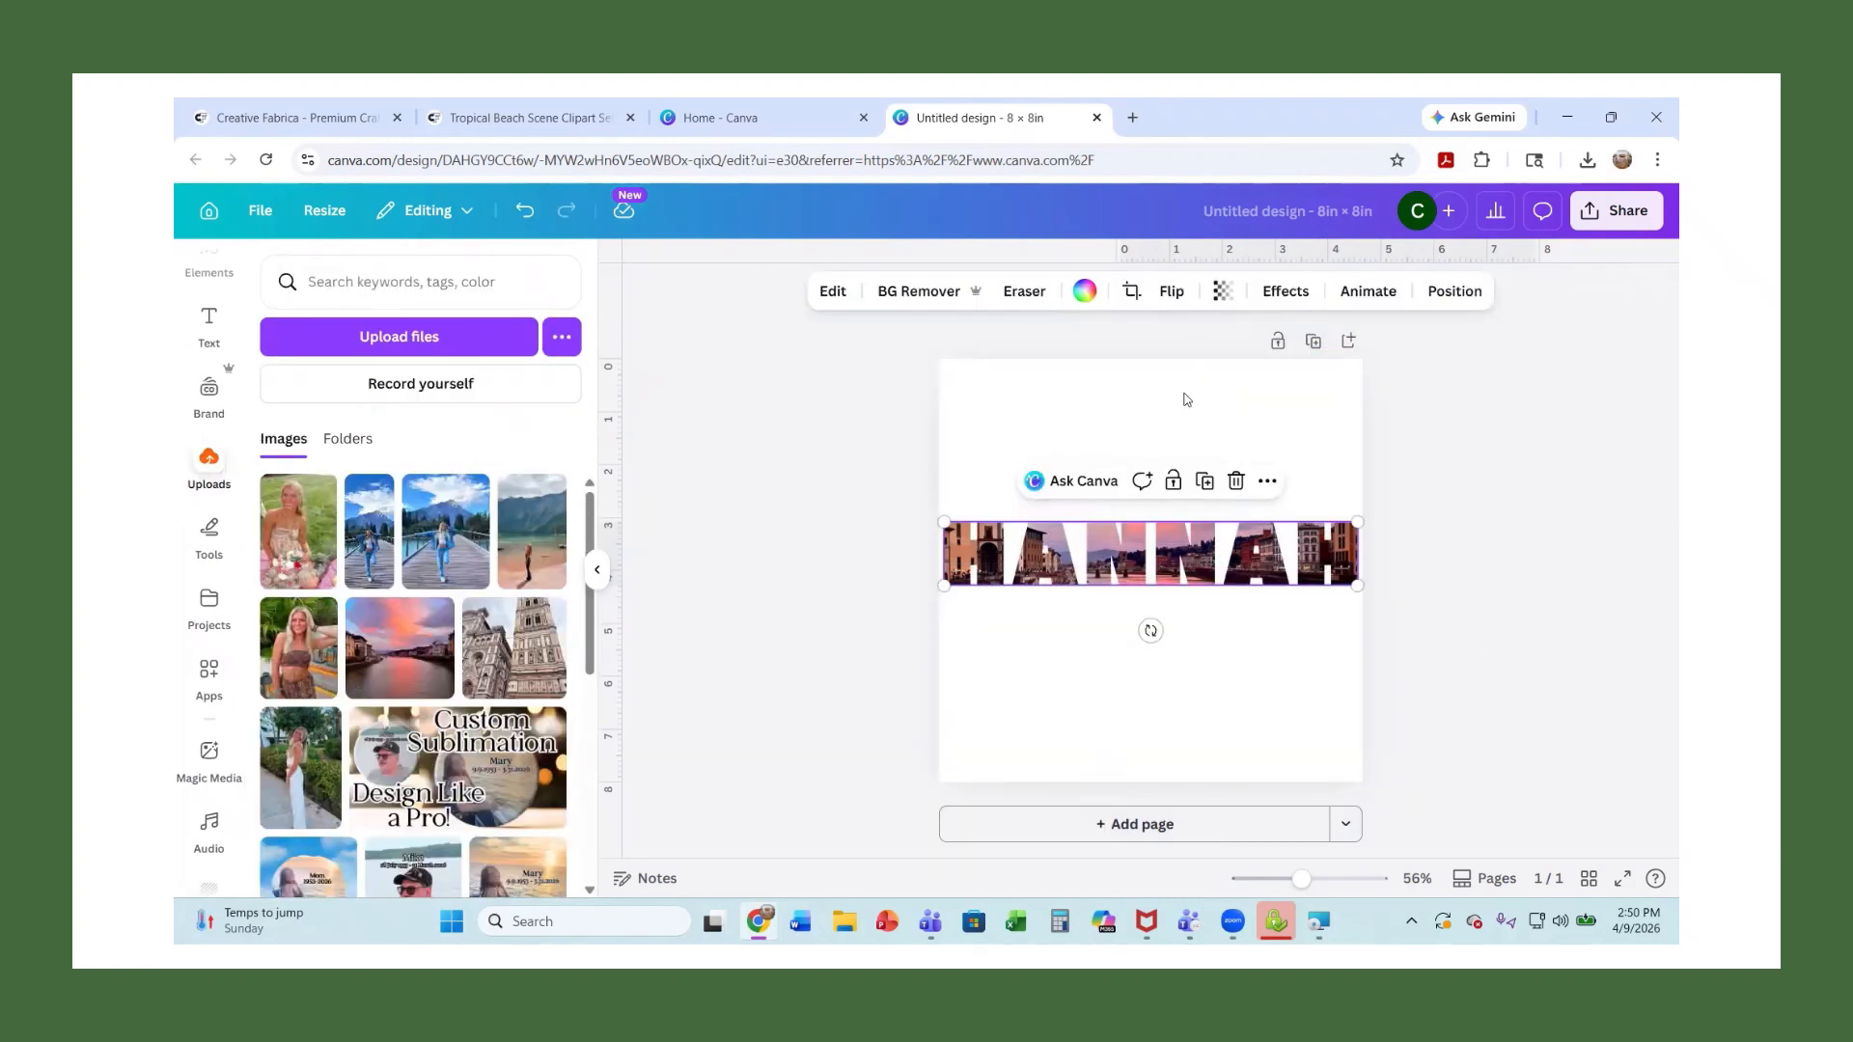
Duplicate the page and fill the copy's name frame with the uploaded photo of the woman in blue on the boardwalk
{"action": "left_click", "coordinate": [1312, 341]}
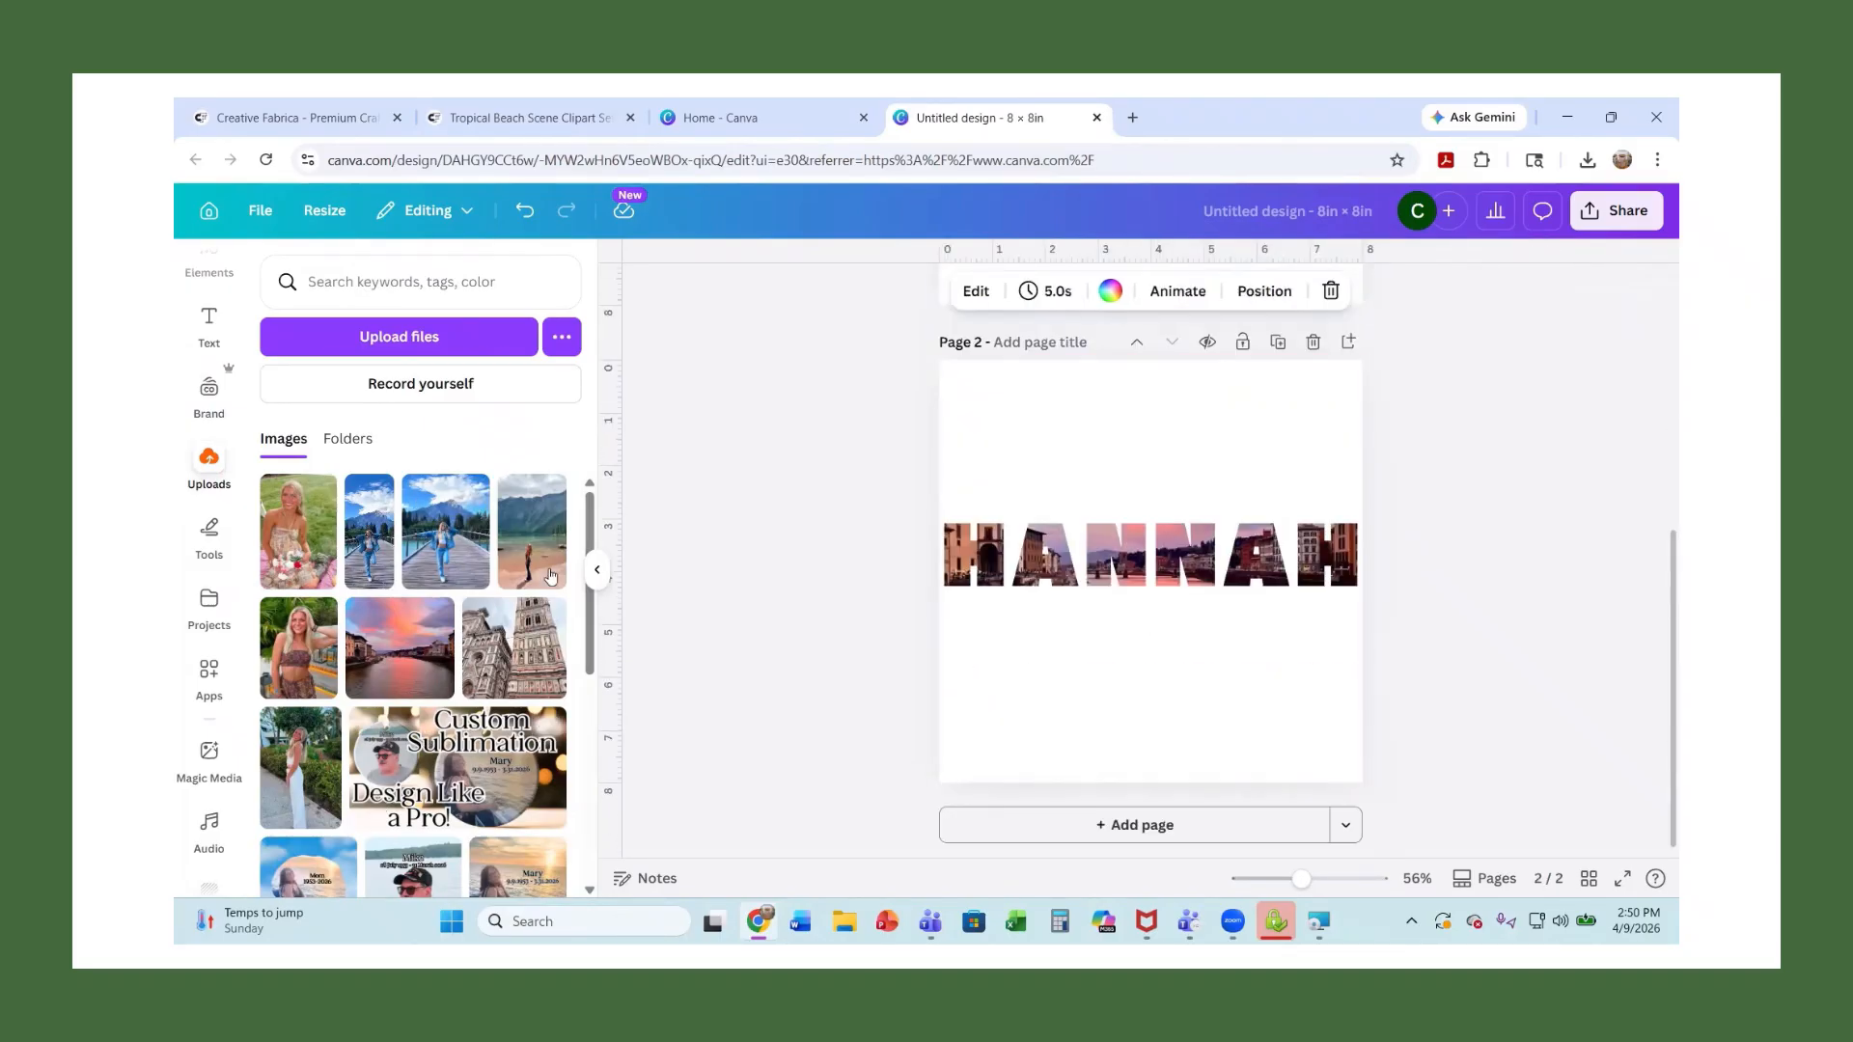
{"action": "left_click", "coordinate": [450, 557]}
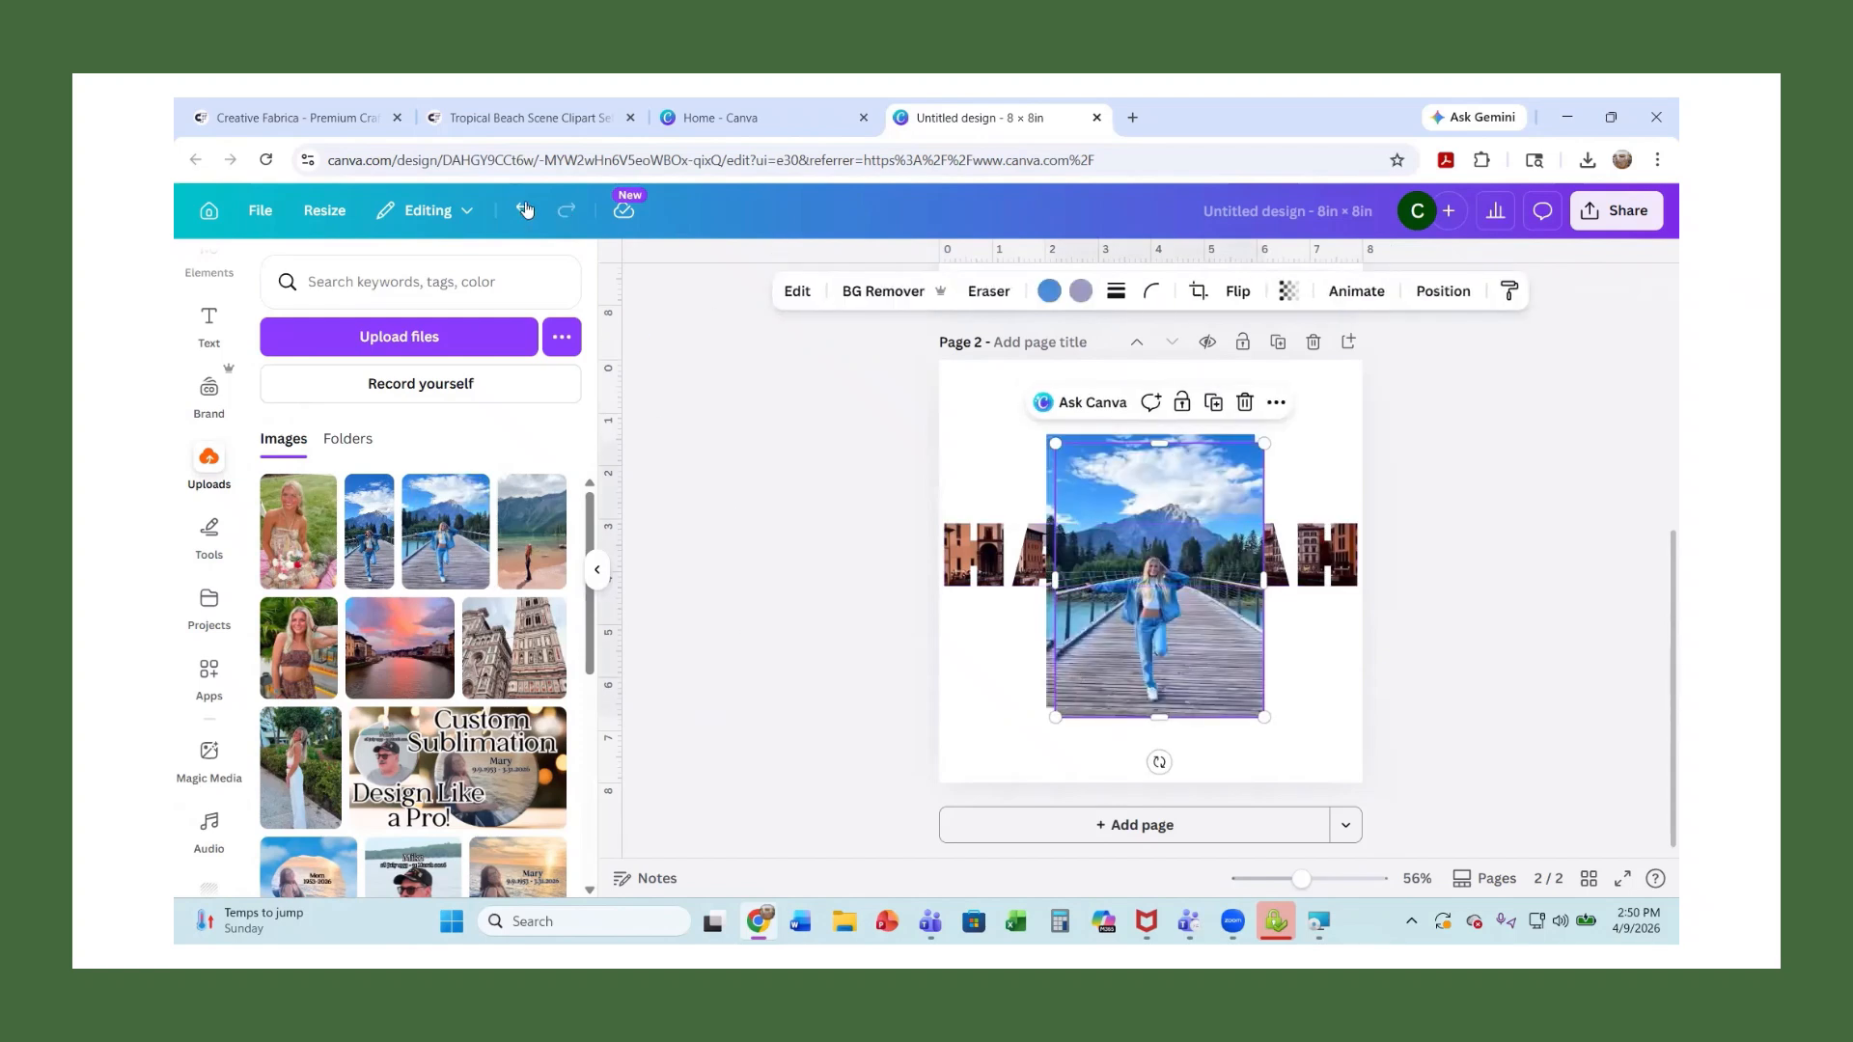
{"action": "mouse_move", "coordinate": [1120, 610]}
{"action": "left_mouse_down"}
{"action": "mouse_move", "coordinate": [1036, 619]}
{"action": "mouse_move", "coordinate": [1205, 661]}
{"action": "mouse_move", "coordinate": [990, 681]}
{"action": "mouse_move", "coordinate": [1141, 693]}
{"action": "mouse_move", "coordinate": [1069, 701]}
{"action": "mouse_move", "coordinate": [1091, 581]}
{"action": "mouse_move", "coordinate": [1124, 579]}
{"action": "left_mouse_up"}
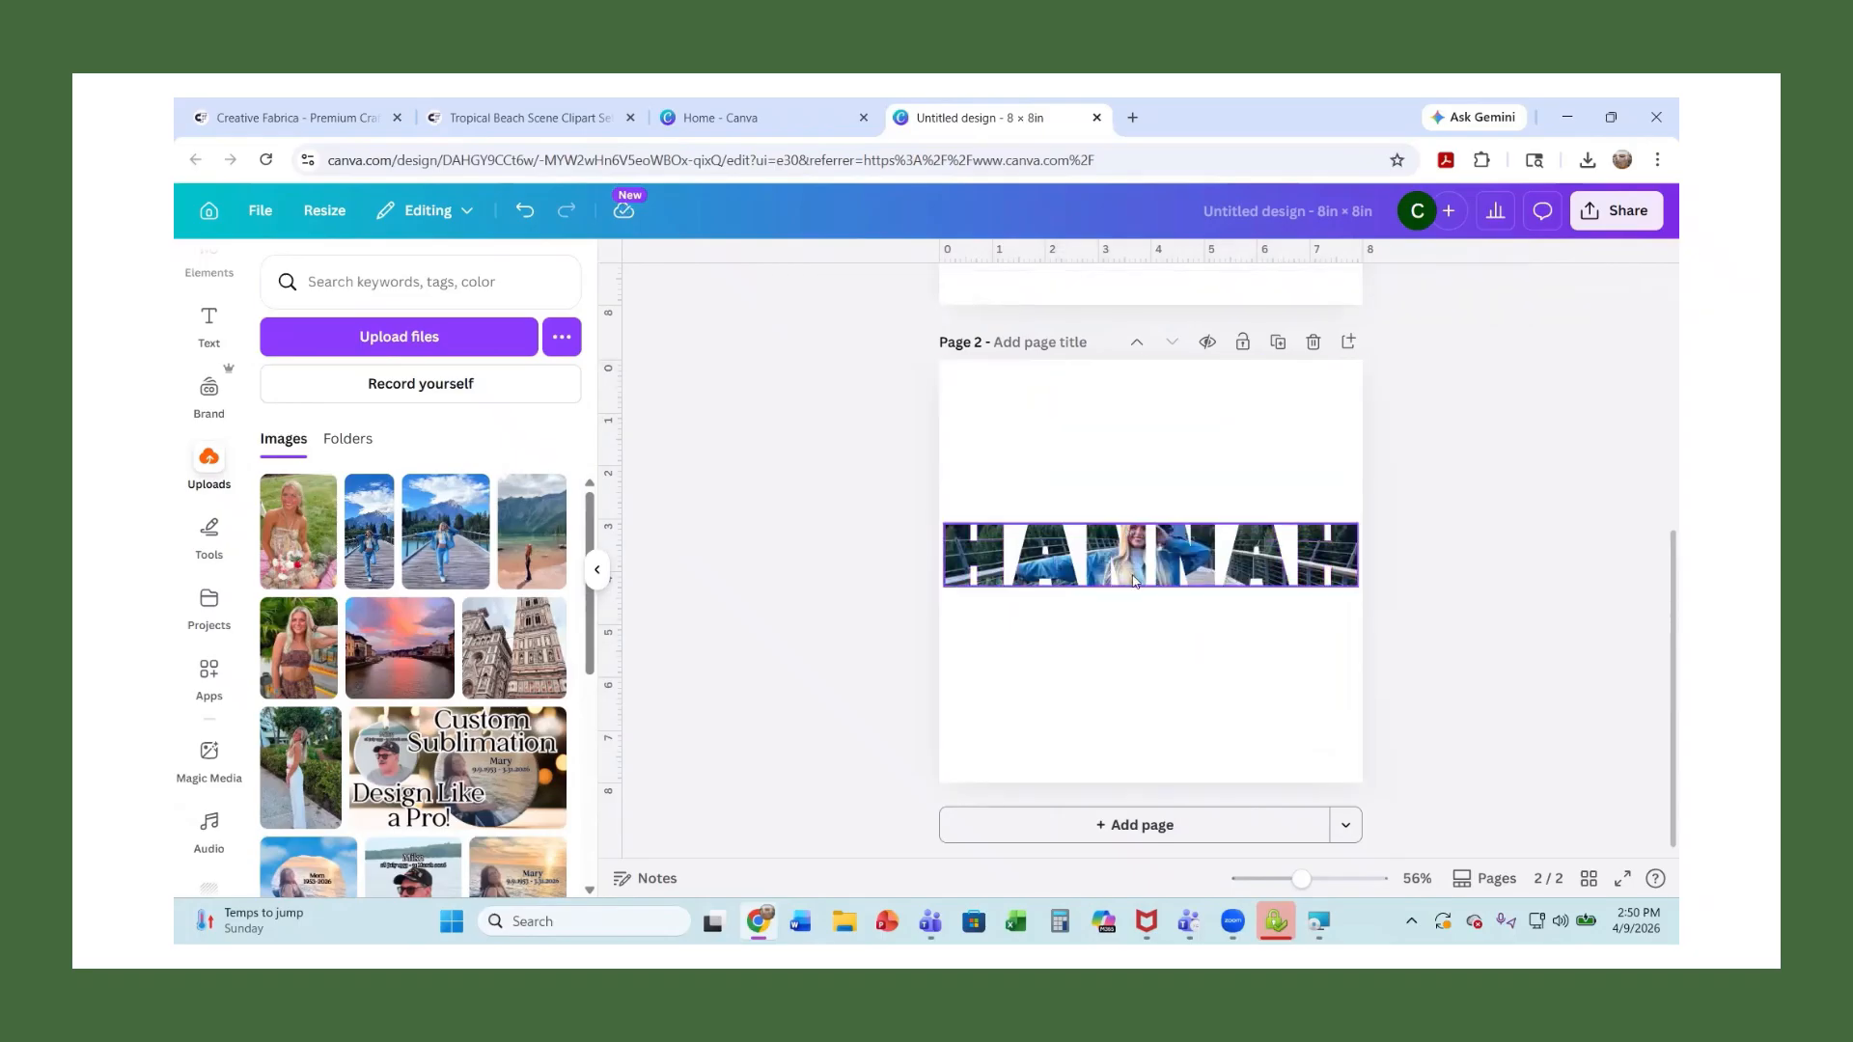
Shift the boardwalk photo slightly downward inside the name frame so the woman's face sits within the middle letters
{"action": "double_click", "coordinate": [1185, 569]}
{"action": "mouse_move", "coordinate": [1131, 673]}
{"action": "left_mouse_down"}
{"action": "mouse_move", "coordinate": [1128, 700]}
{"action": "mouse_move", "coordinate": [1110, 691]}
{"action": "left_mouse_up"}
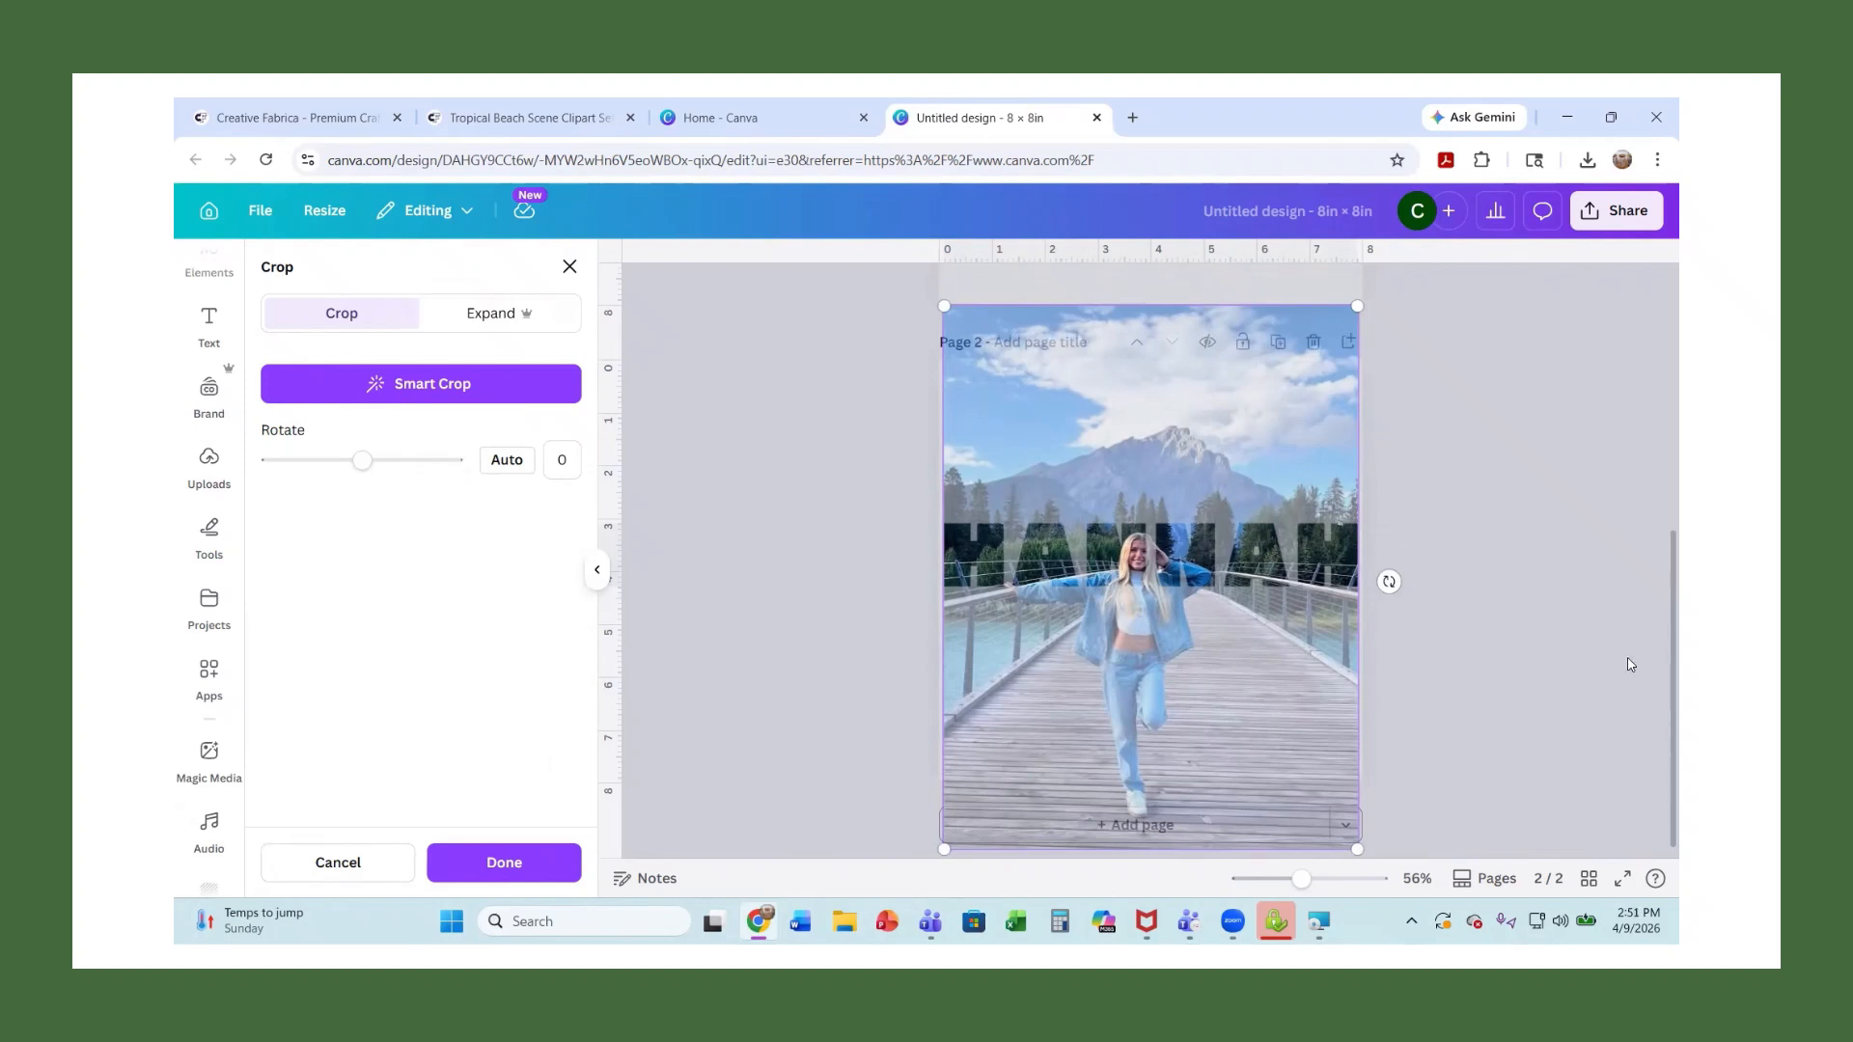
{"action": "left_click", "coordinate": [1477, 579]}
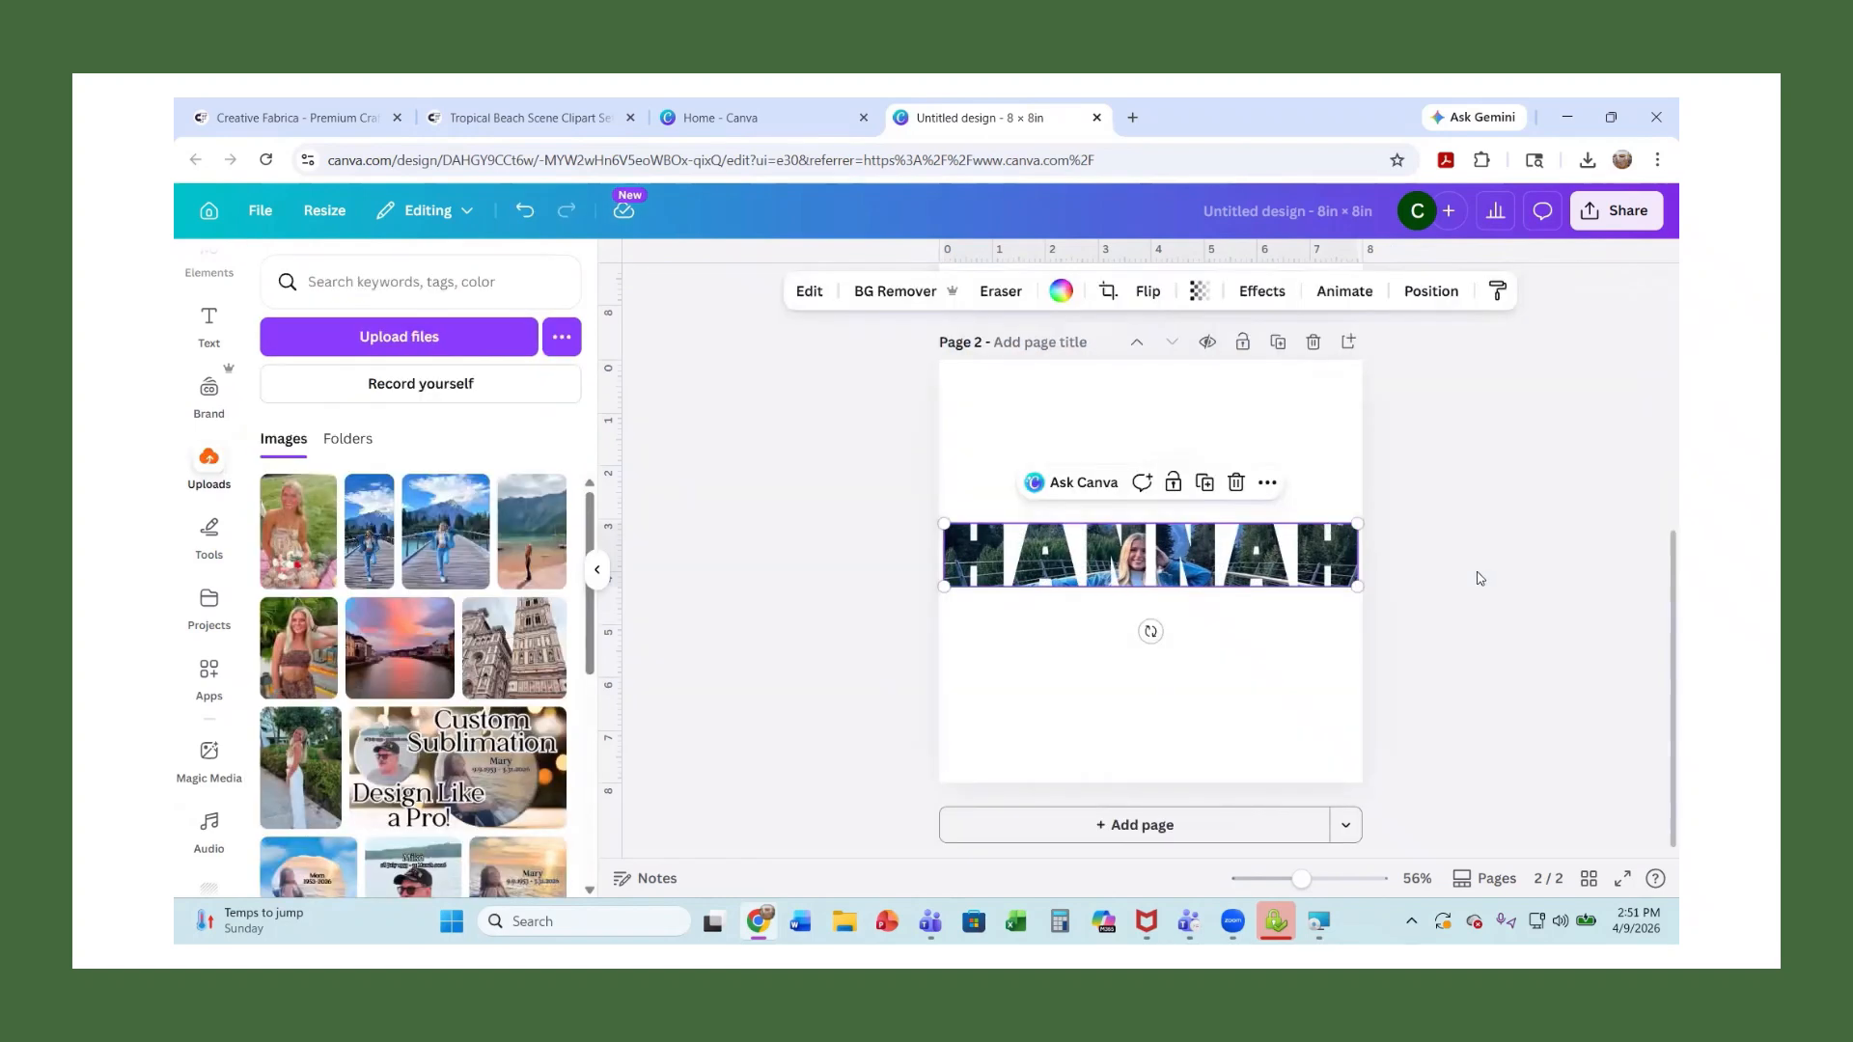
Duplicate page 2 and fill the name frame on the copy with the uploaded photo of the woman by the mountain lake
{"action": "scroll", "coordinate": [1502, 560], "scroll_direction": "up", "scroll_amount": 2}
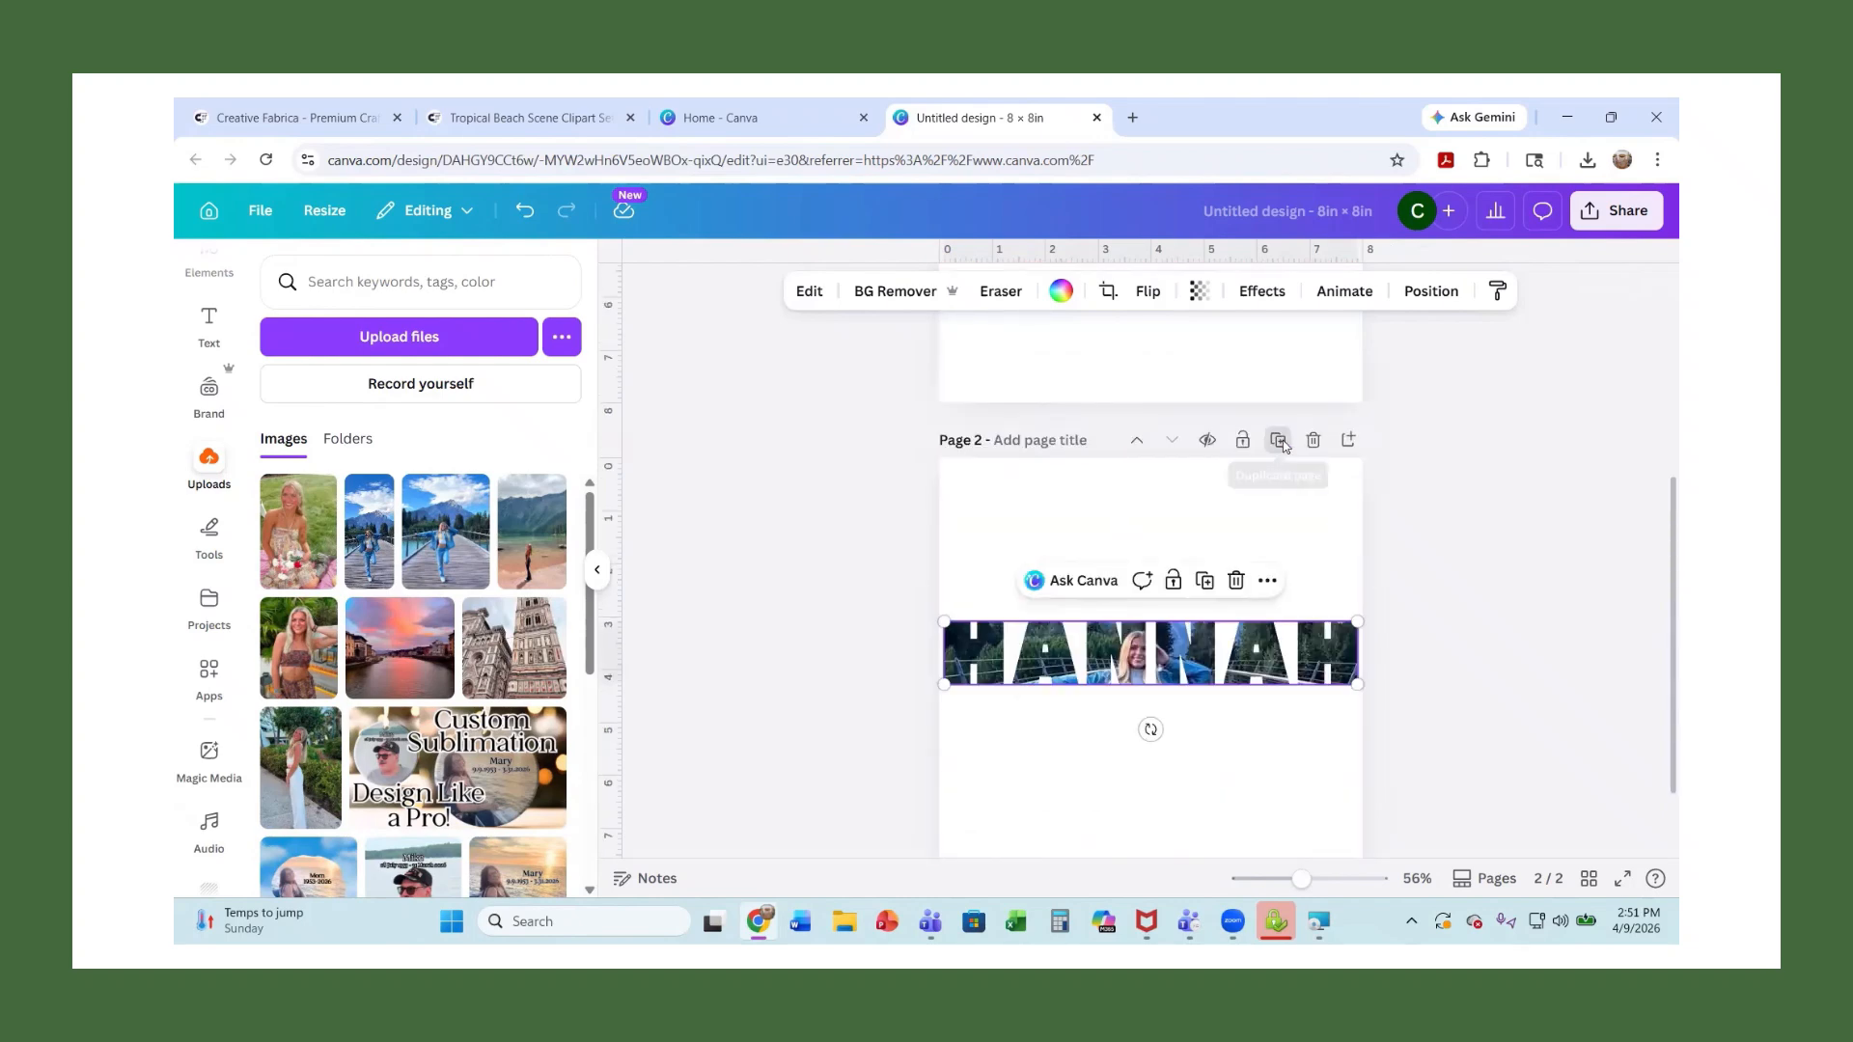
{"action": "left_click", "coordinate": [1278, 441]}
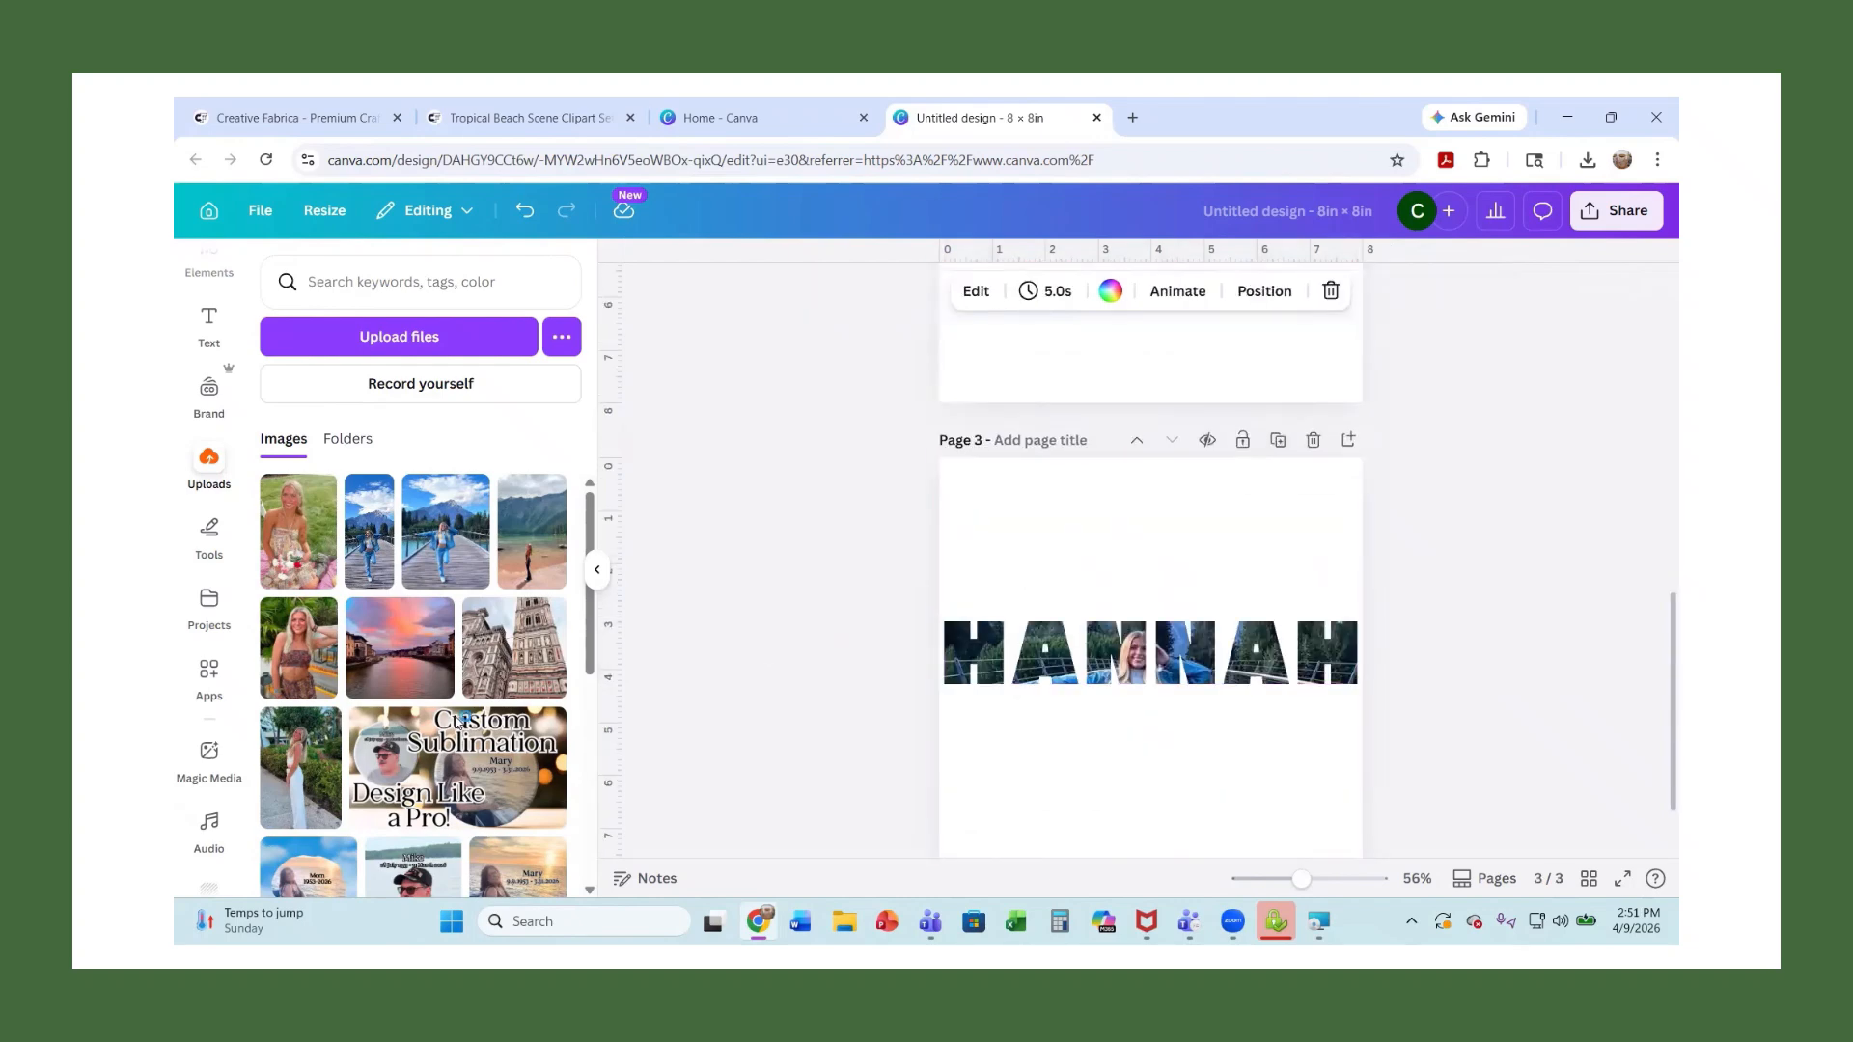
{"action": "left_click", "coordinate": [530, 530]}
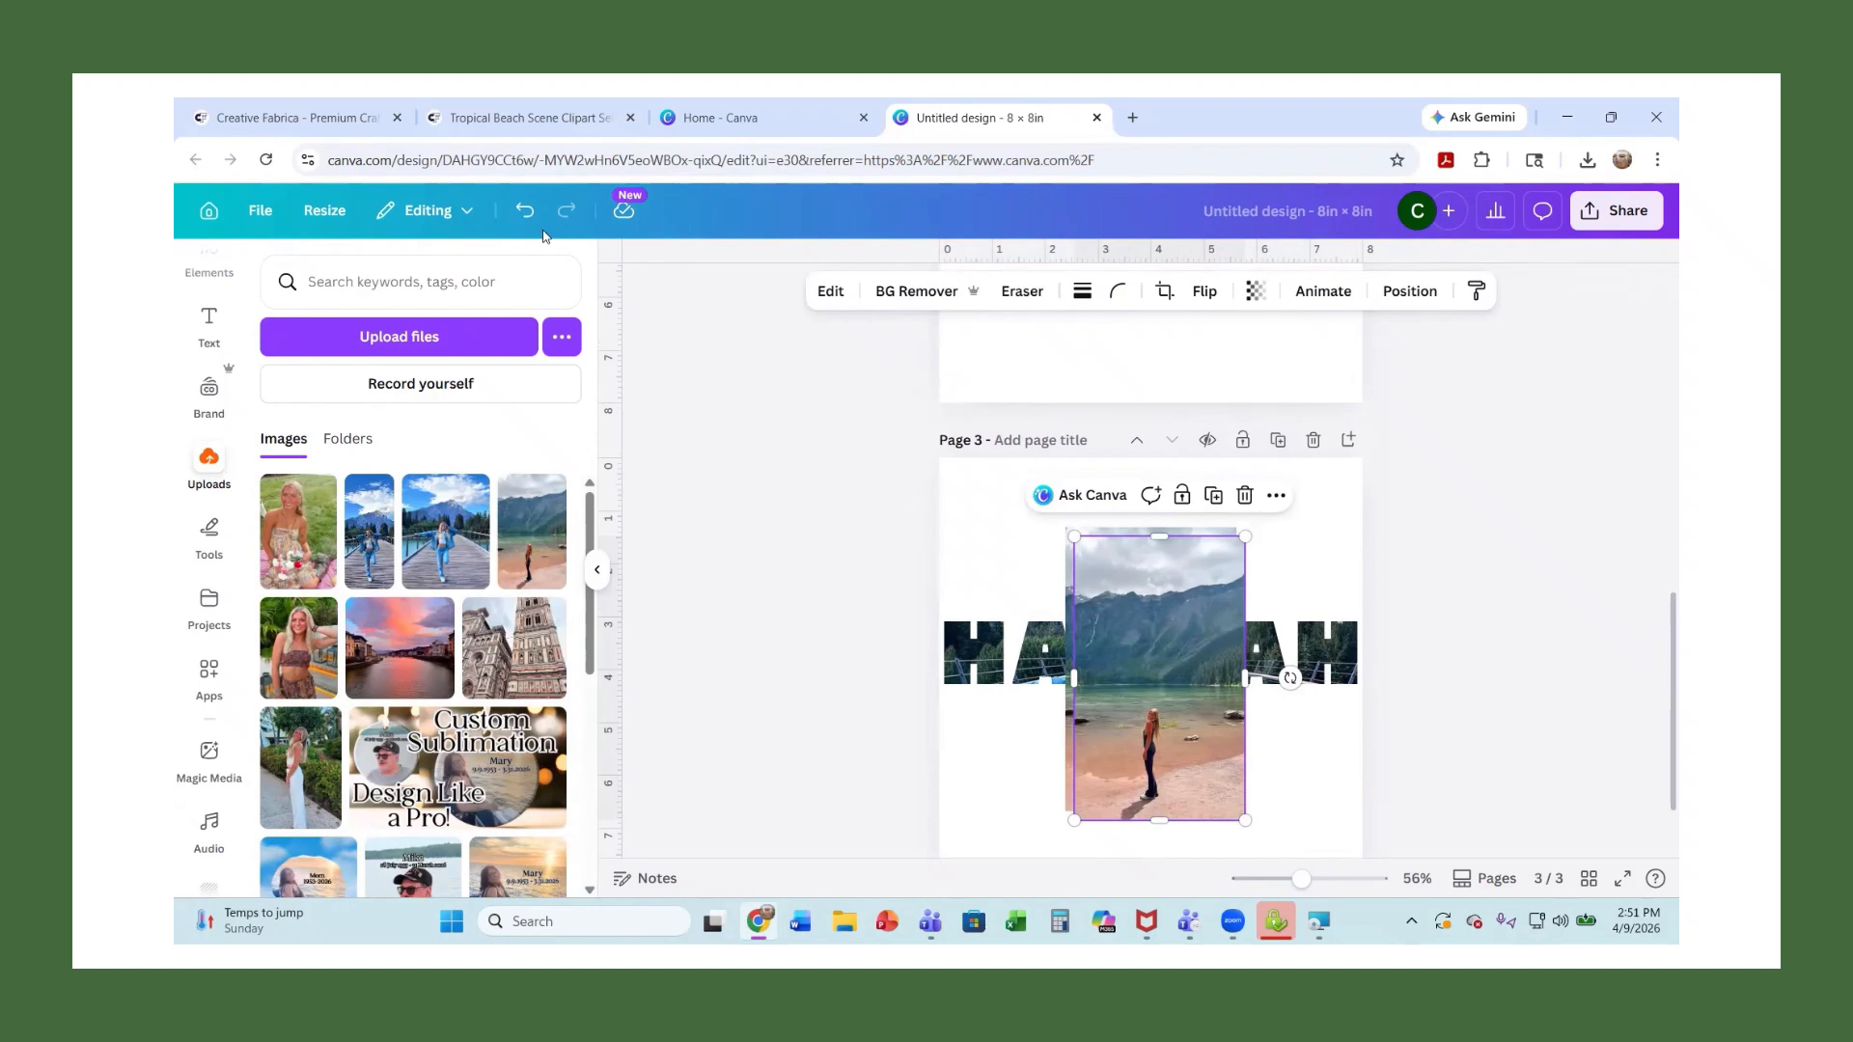
{"action": "left_click_drag", "start_coordinate": [1158, 772], "coordinate": [1157, 716]}
Move the lake photo well downward inside the page 3 name frame so the mountain ridge runs through the letters
{"action": "left_click", "coordinate": [1161, 681]}
{"action": "double_click", "coordinate": [1161, 676]}
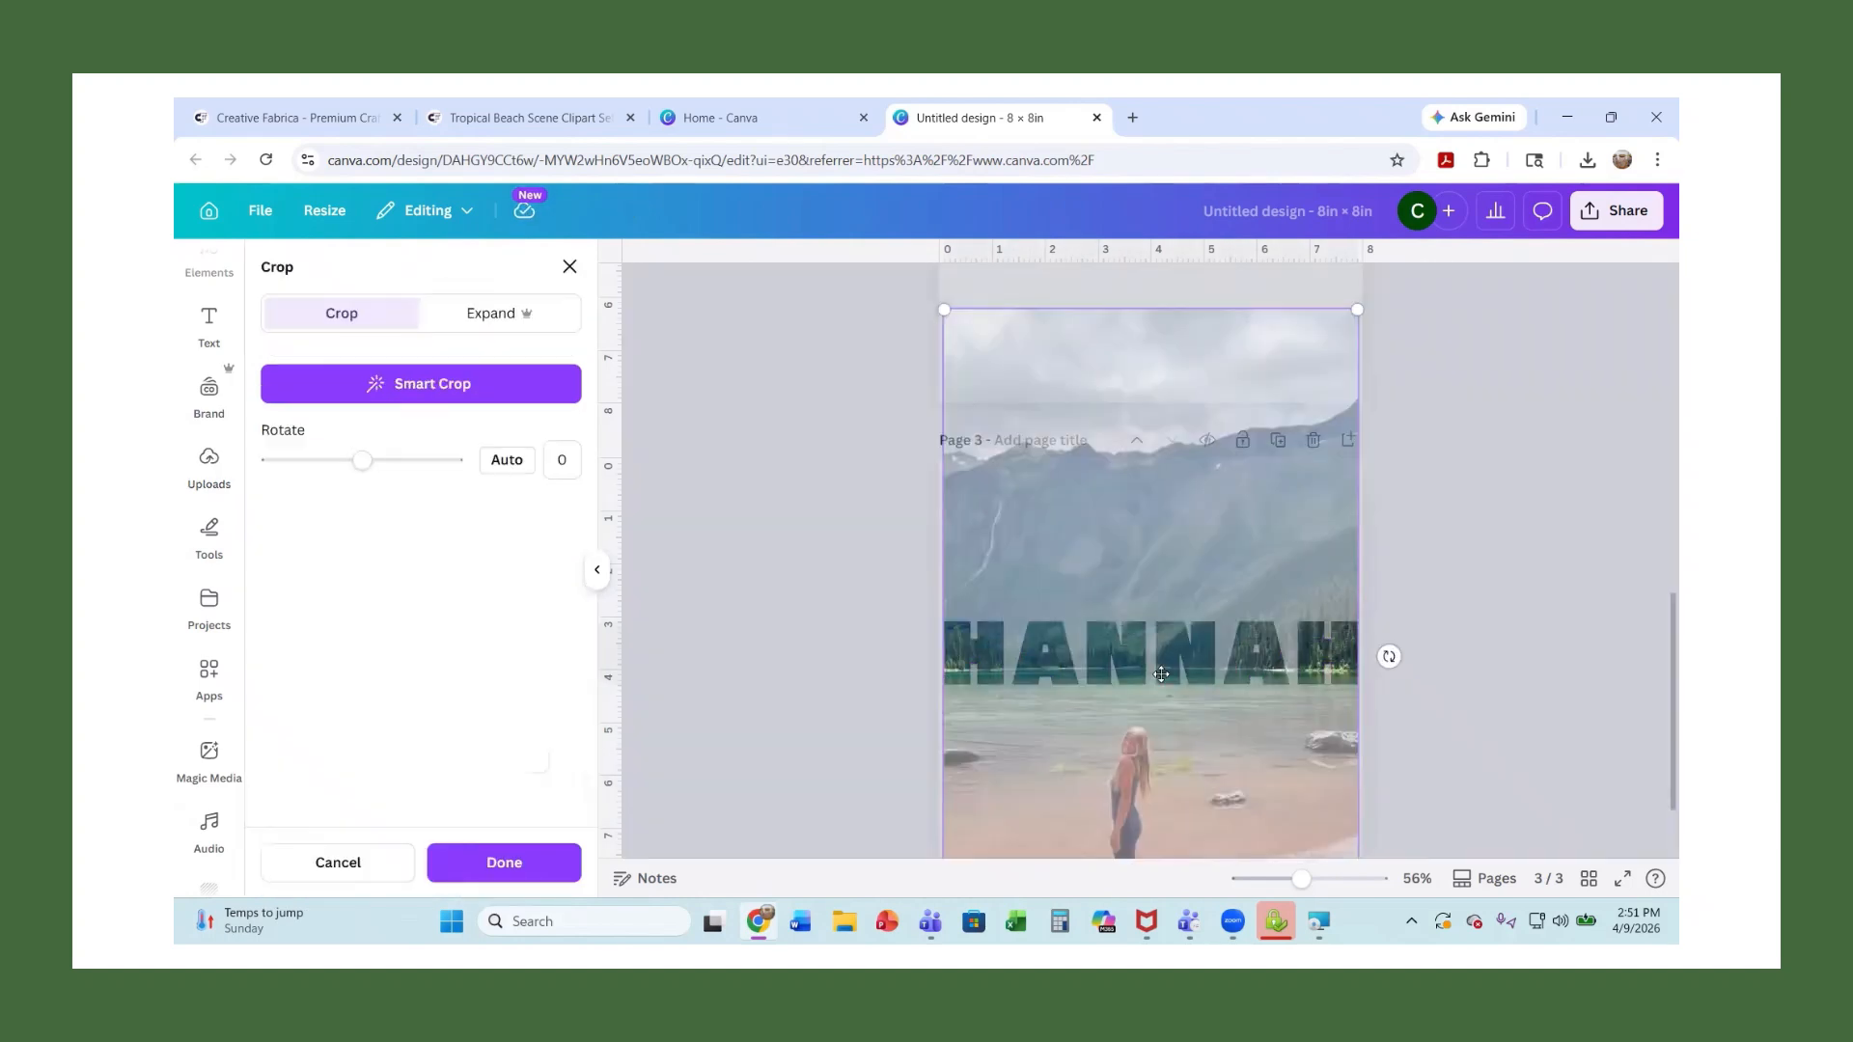
{"action": "left_click_drag", "start_coordinate": [1184, 528], "coordinate": [1182, 728]}
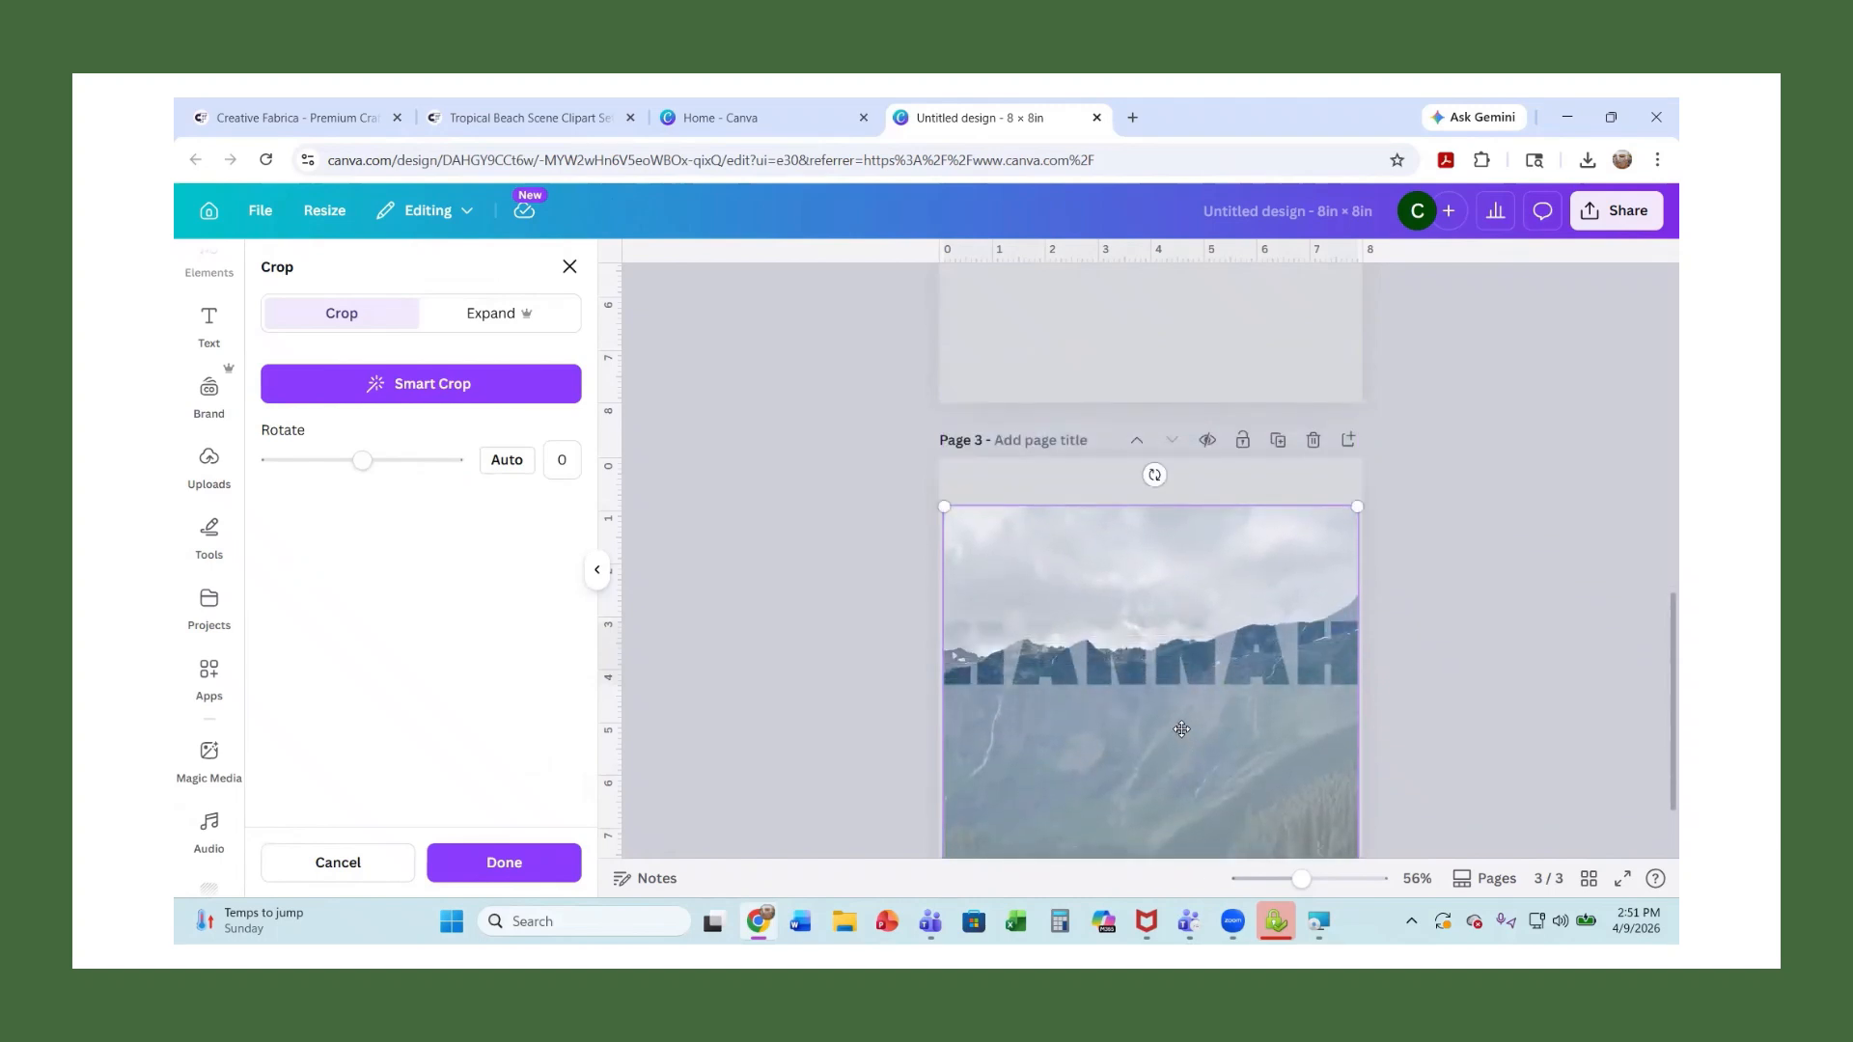
{"action": "left_click", "coordinate": [1500, 676]}
{"action": "left_click", "coordinate": [1501, 675]}
Review the three name pages and add a blank page after page 3
{"action": "scroll", "coordinate": [1504, 670], "scroll_direction": "up", "scroll_amount": 5}
{"action": "scroll", "coordinate": [1506, 671], "scroll_direction": "up", "scroll_amount": 4}
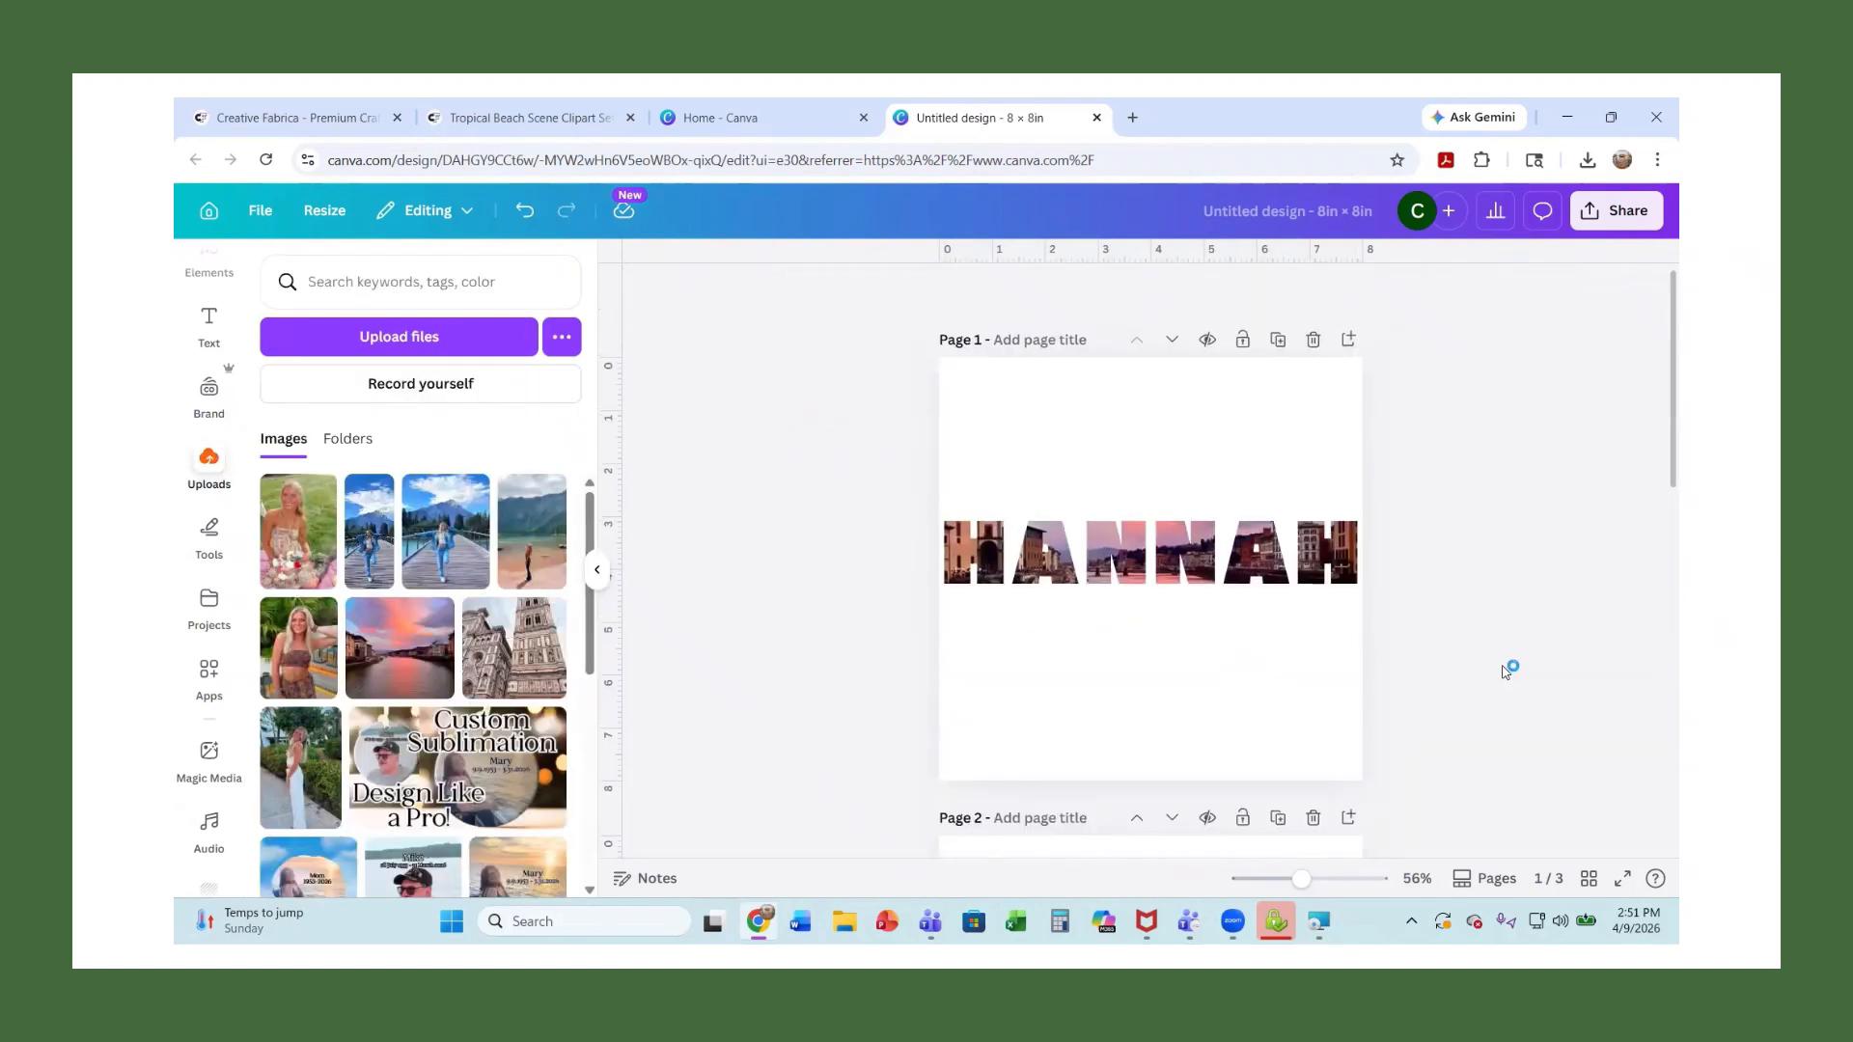
{"action": "scroll", "coordinate": [1506, 673], "scroll_direction": "down", "scroll_amount": 8}
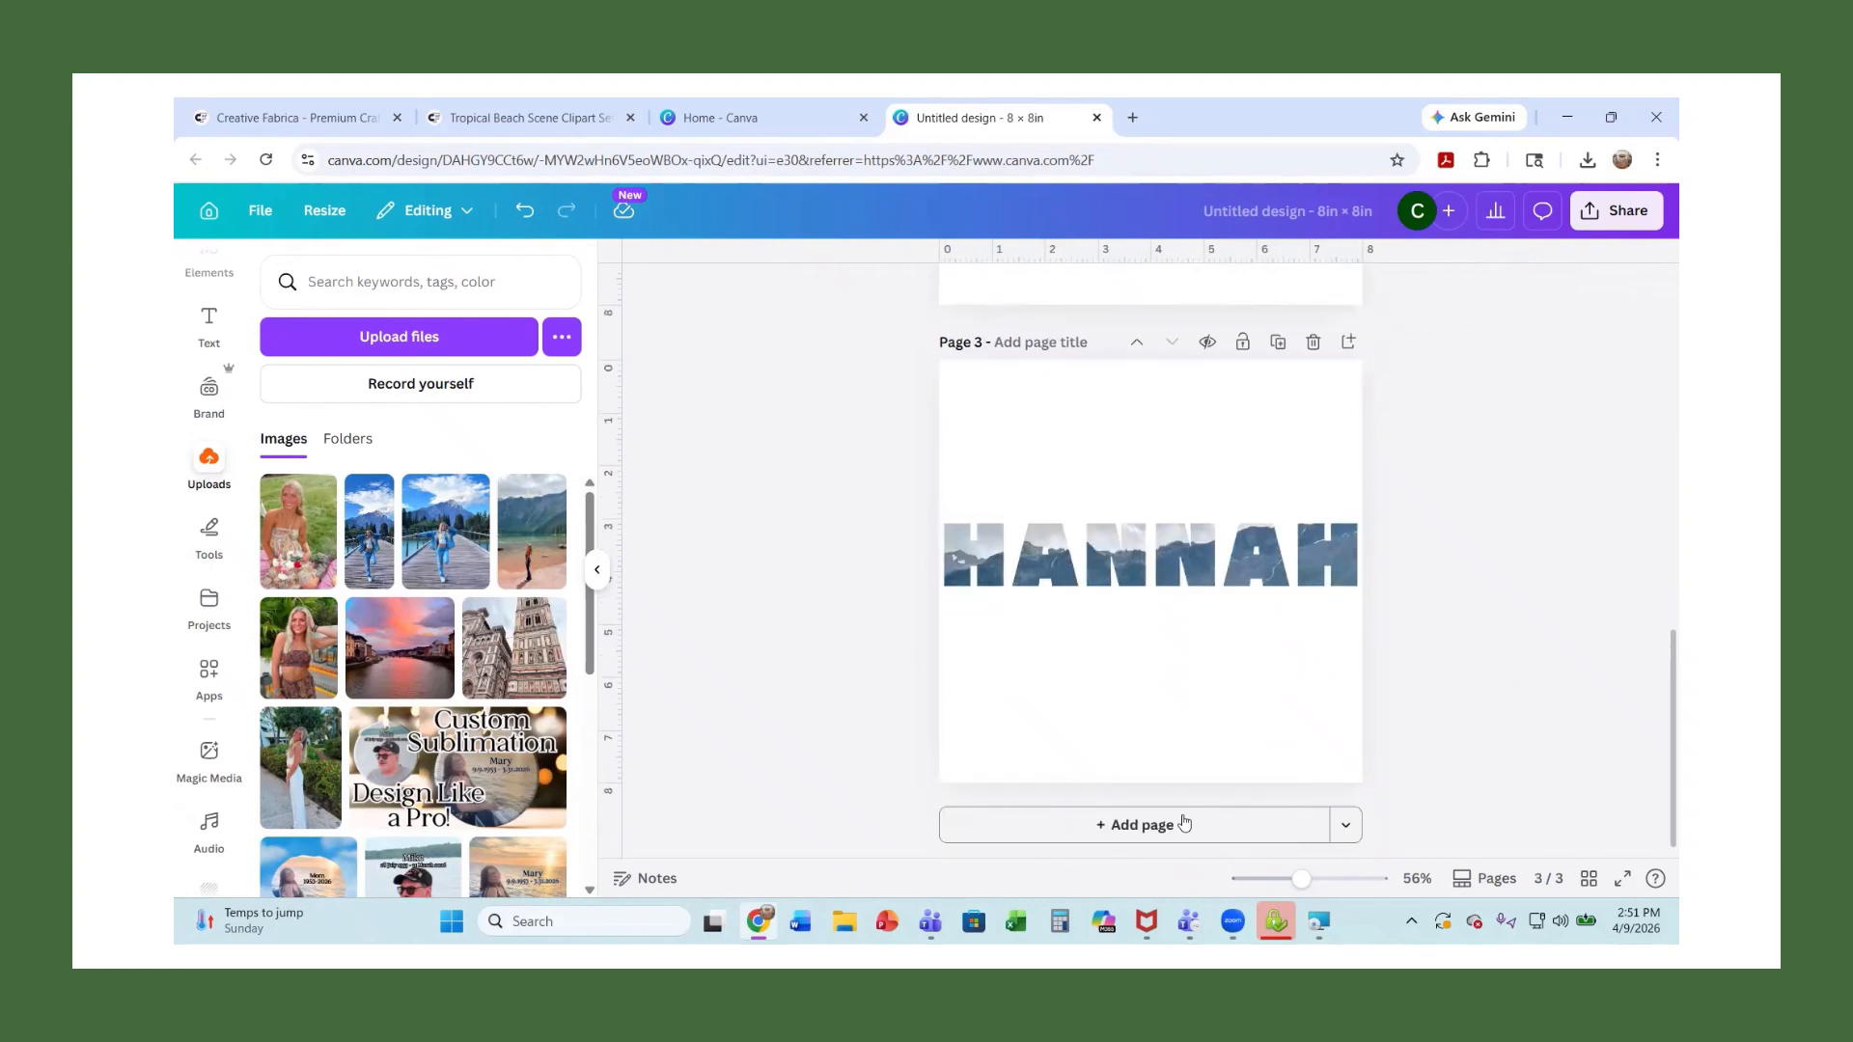
{"action": "scroll", "coordinate": [1206, 588], "scroll_direction": "up", "scroll_amount": 5}
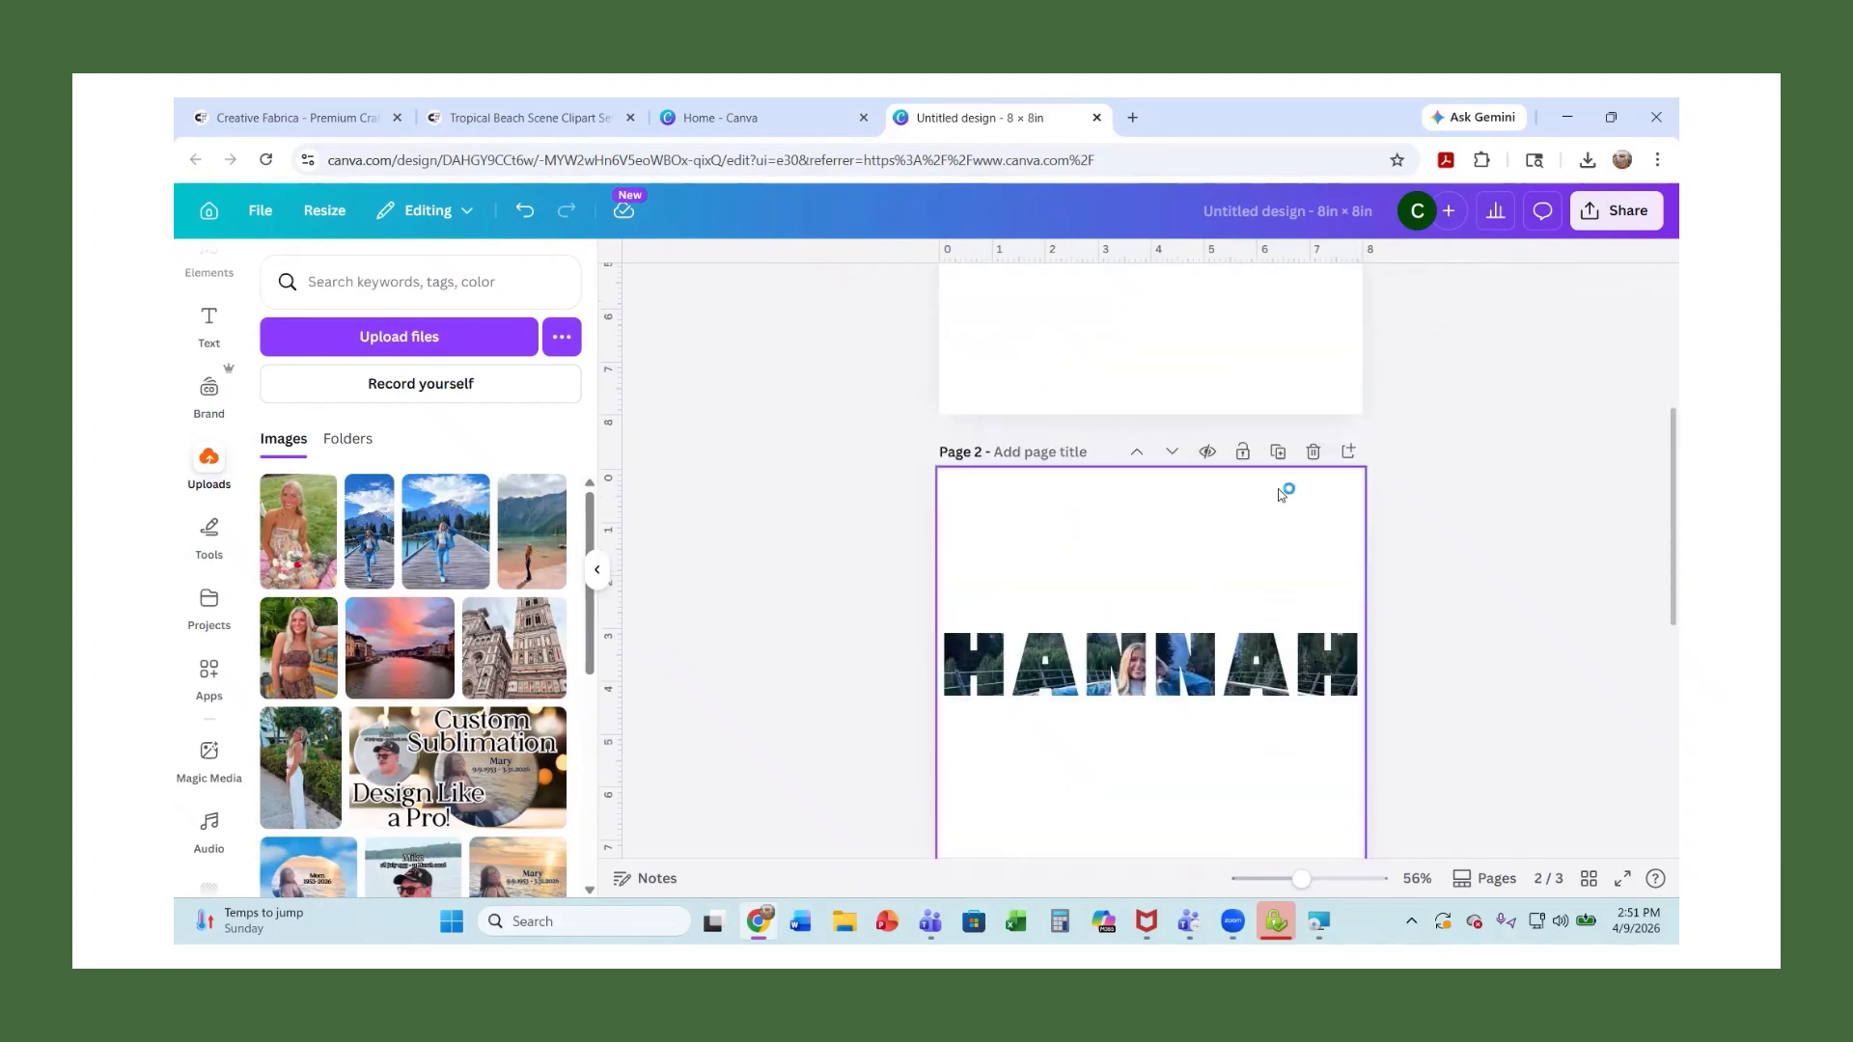
{"action": "scroll", "coordinate": [1245, 618], "scroll_direction": "down", "scroll_amount": 5}
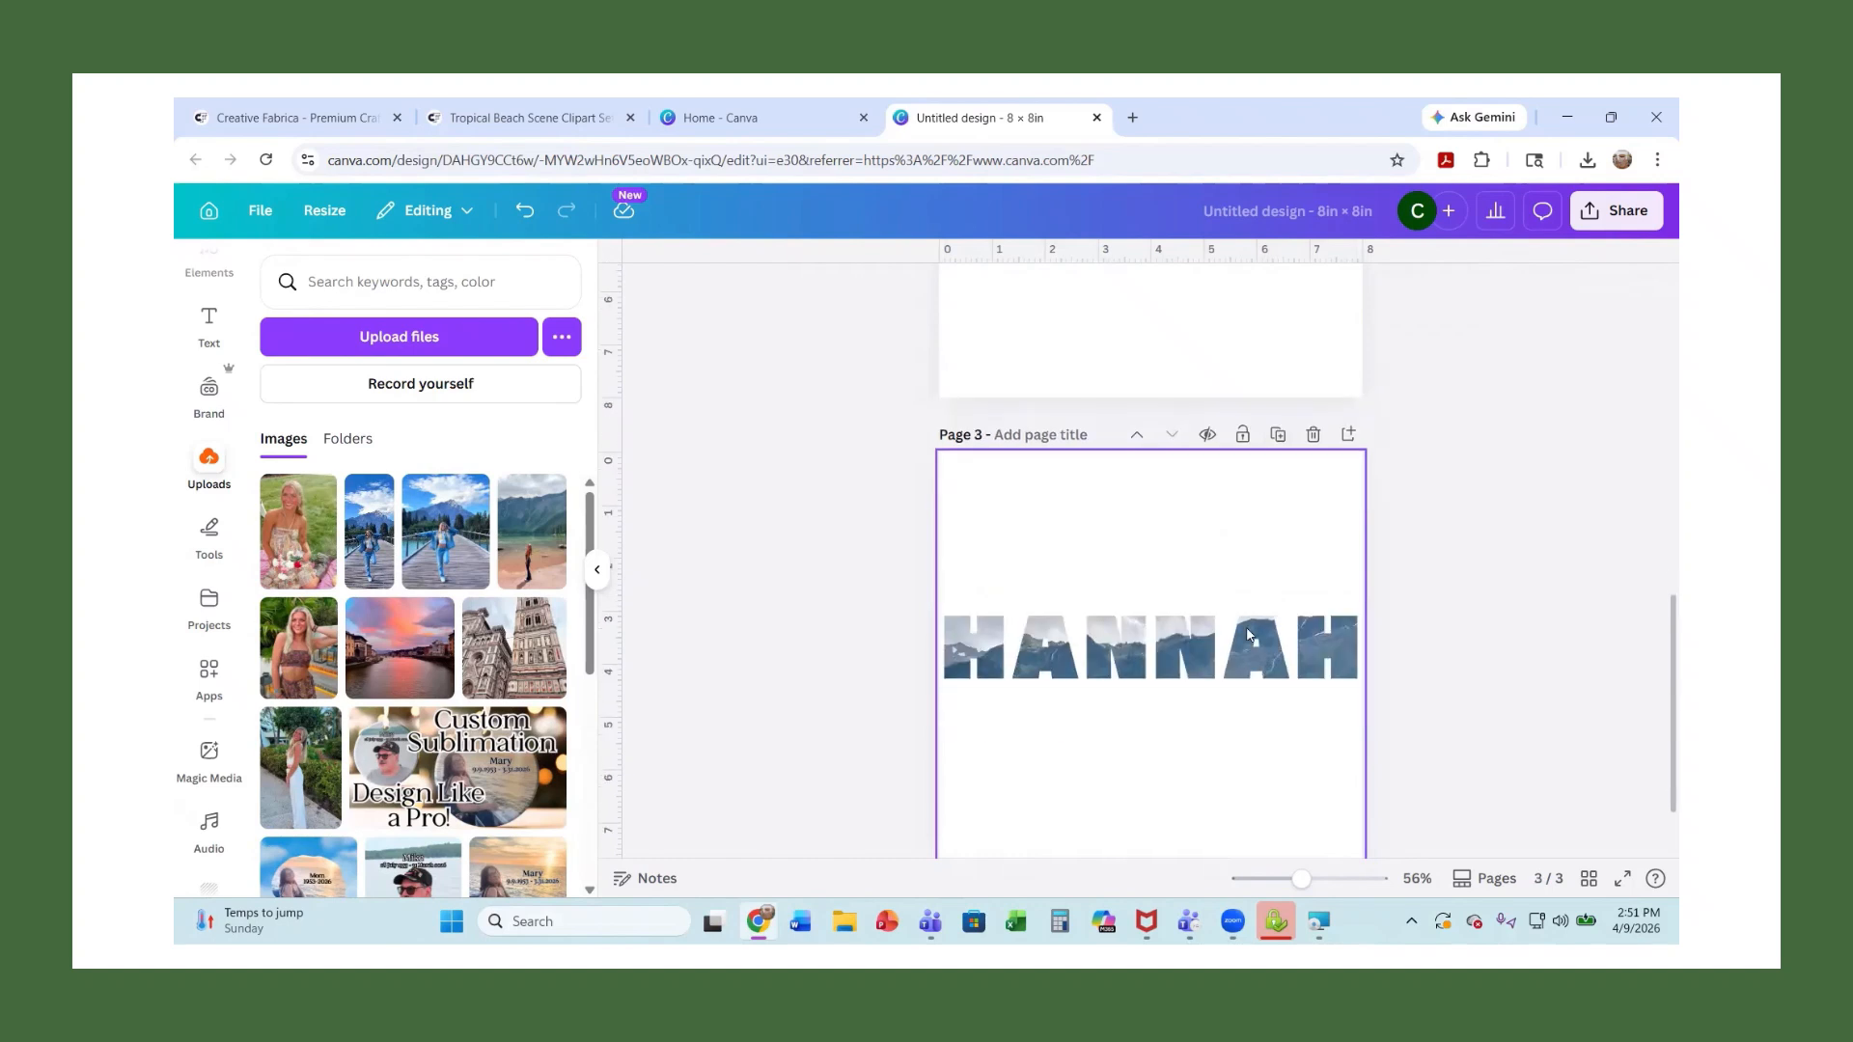
{"action": "left_click", "coordinate": [1202, 827]}
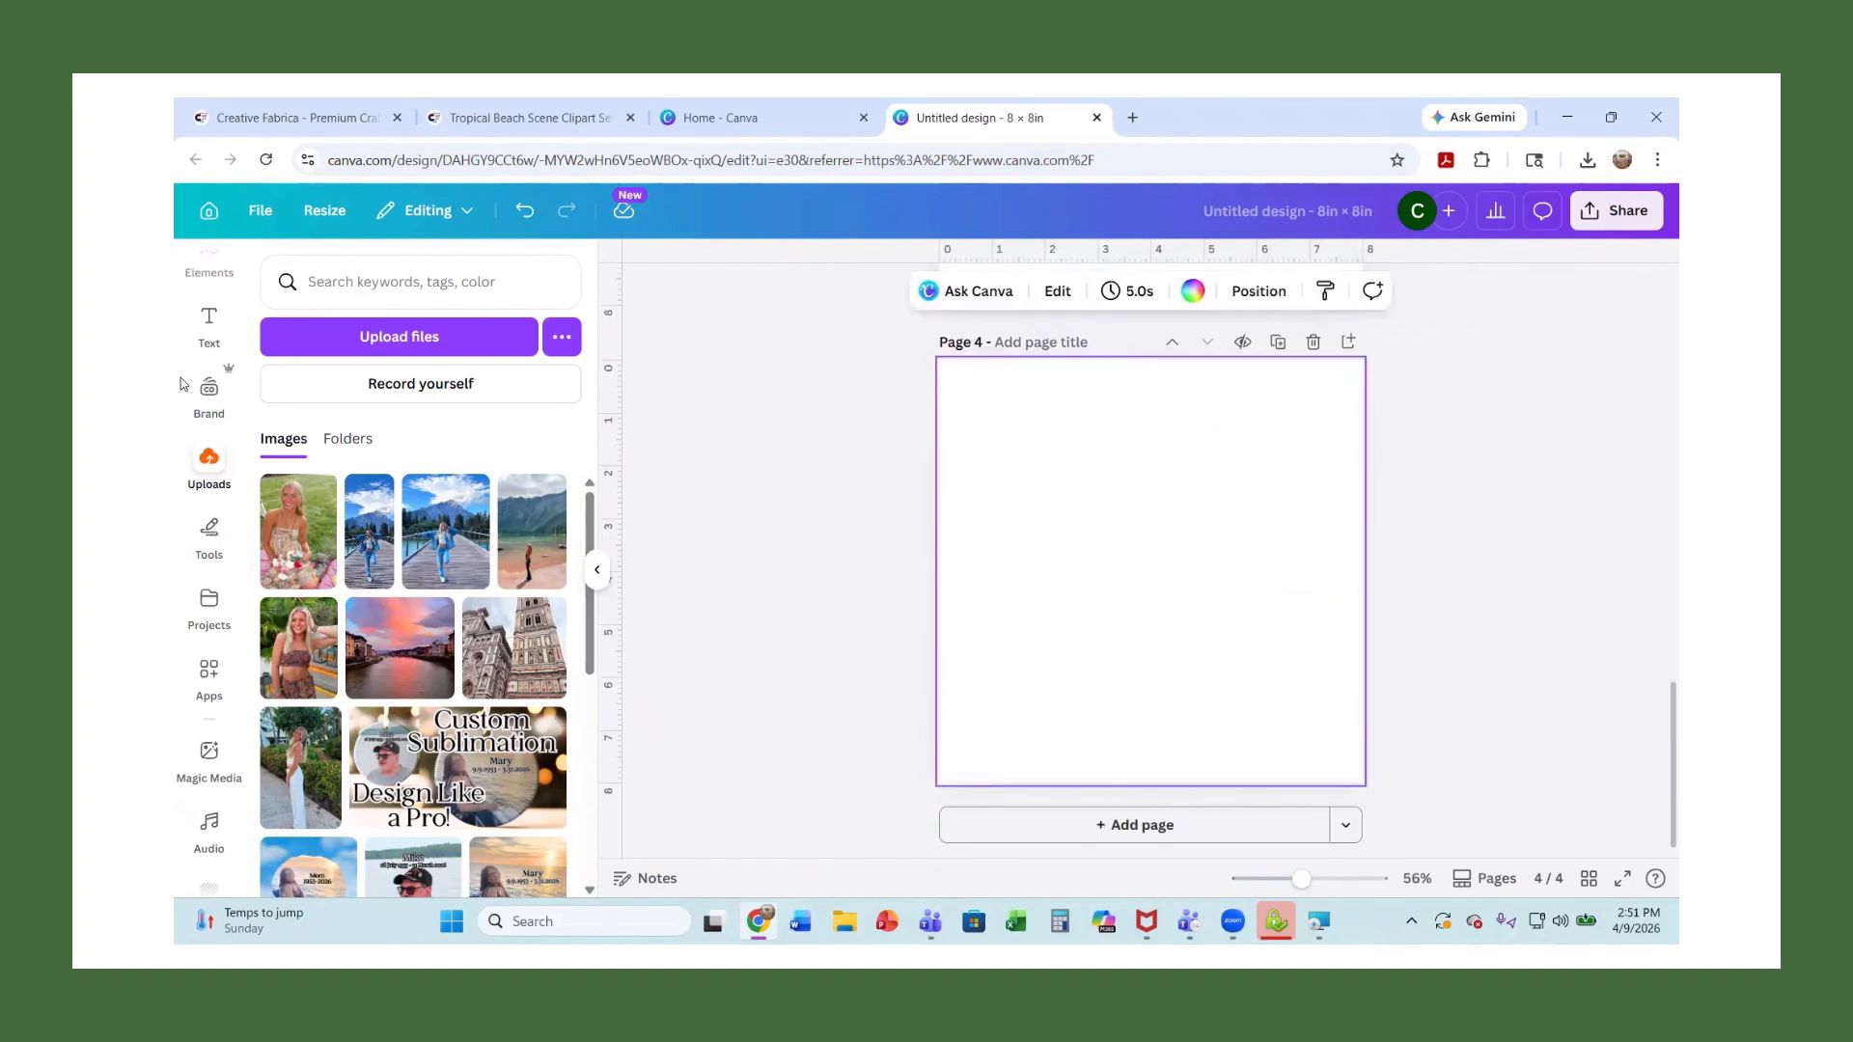
Open Frame Maker's shape creation mode and choose the cross from the full set of shapes
{"action": "scroll", "coordinate": [221, 629], "scroll_direction": "down", "scroll_amount": 2}
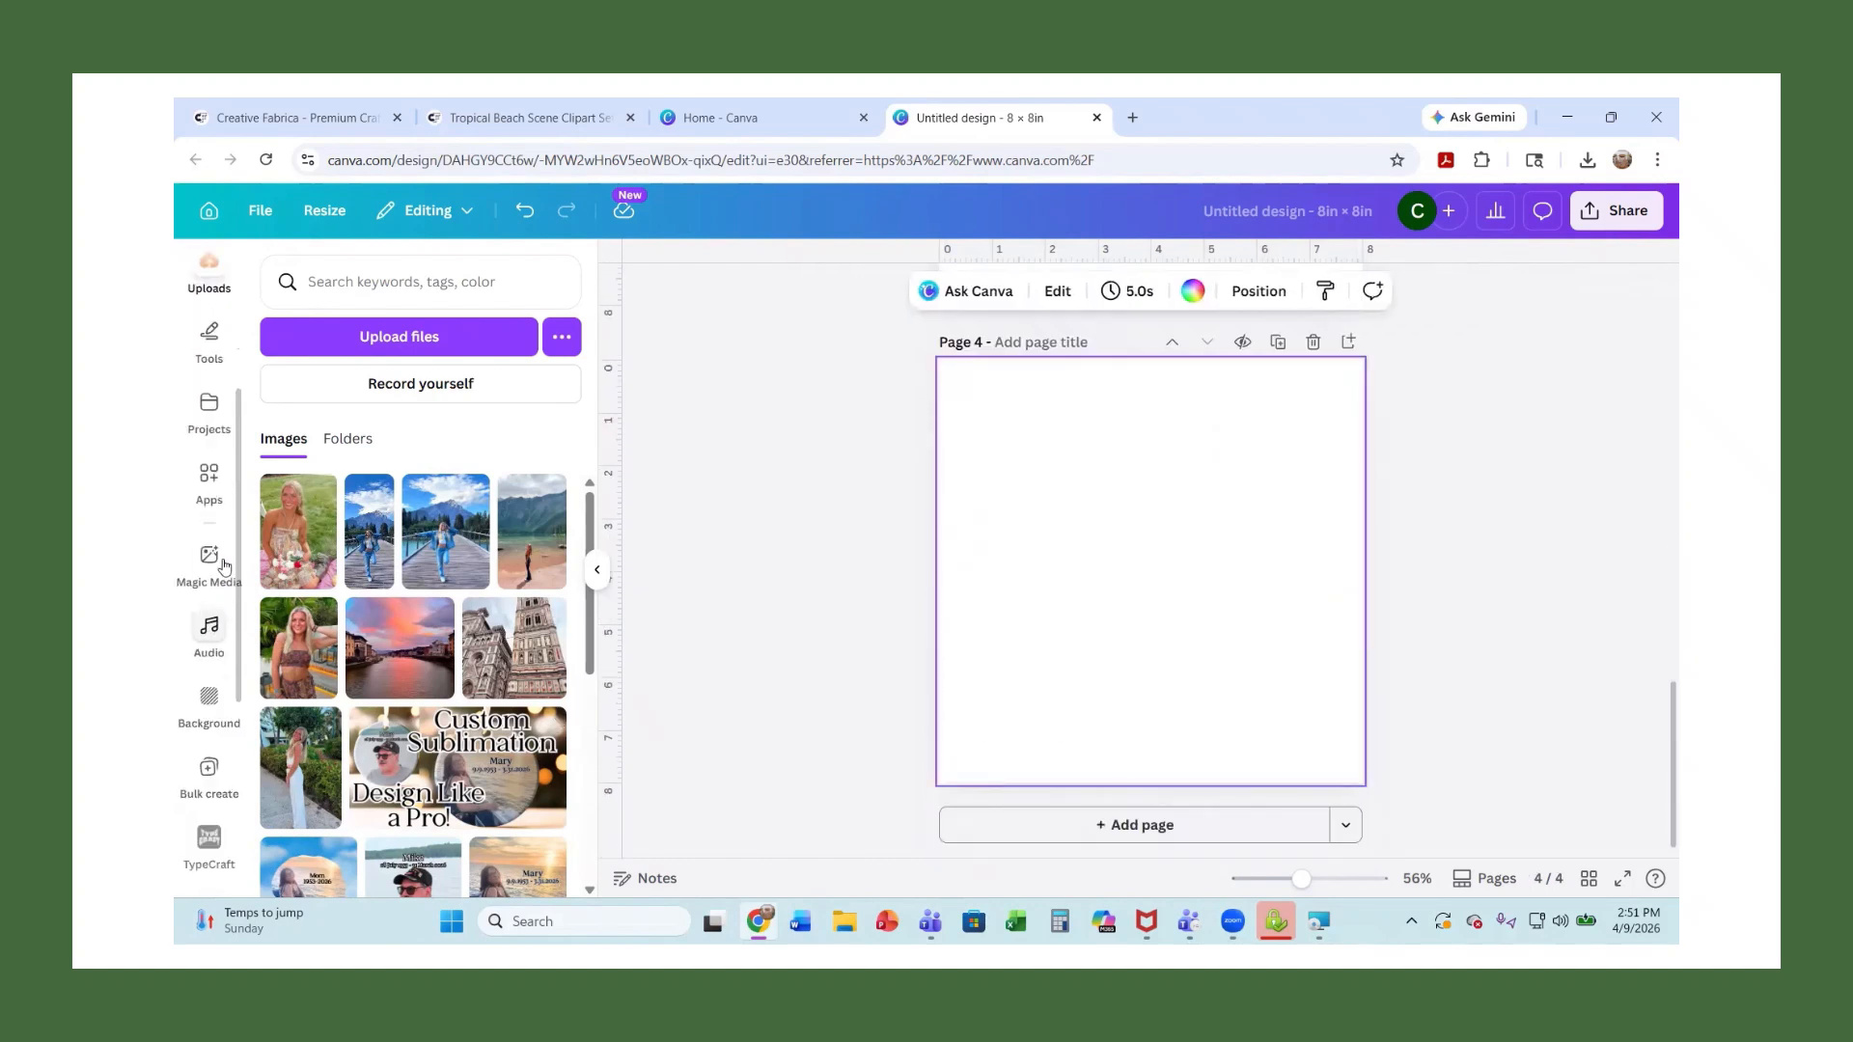
{"action": "left_click", "coordinate": [210, 477]}
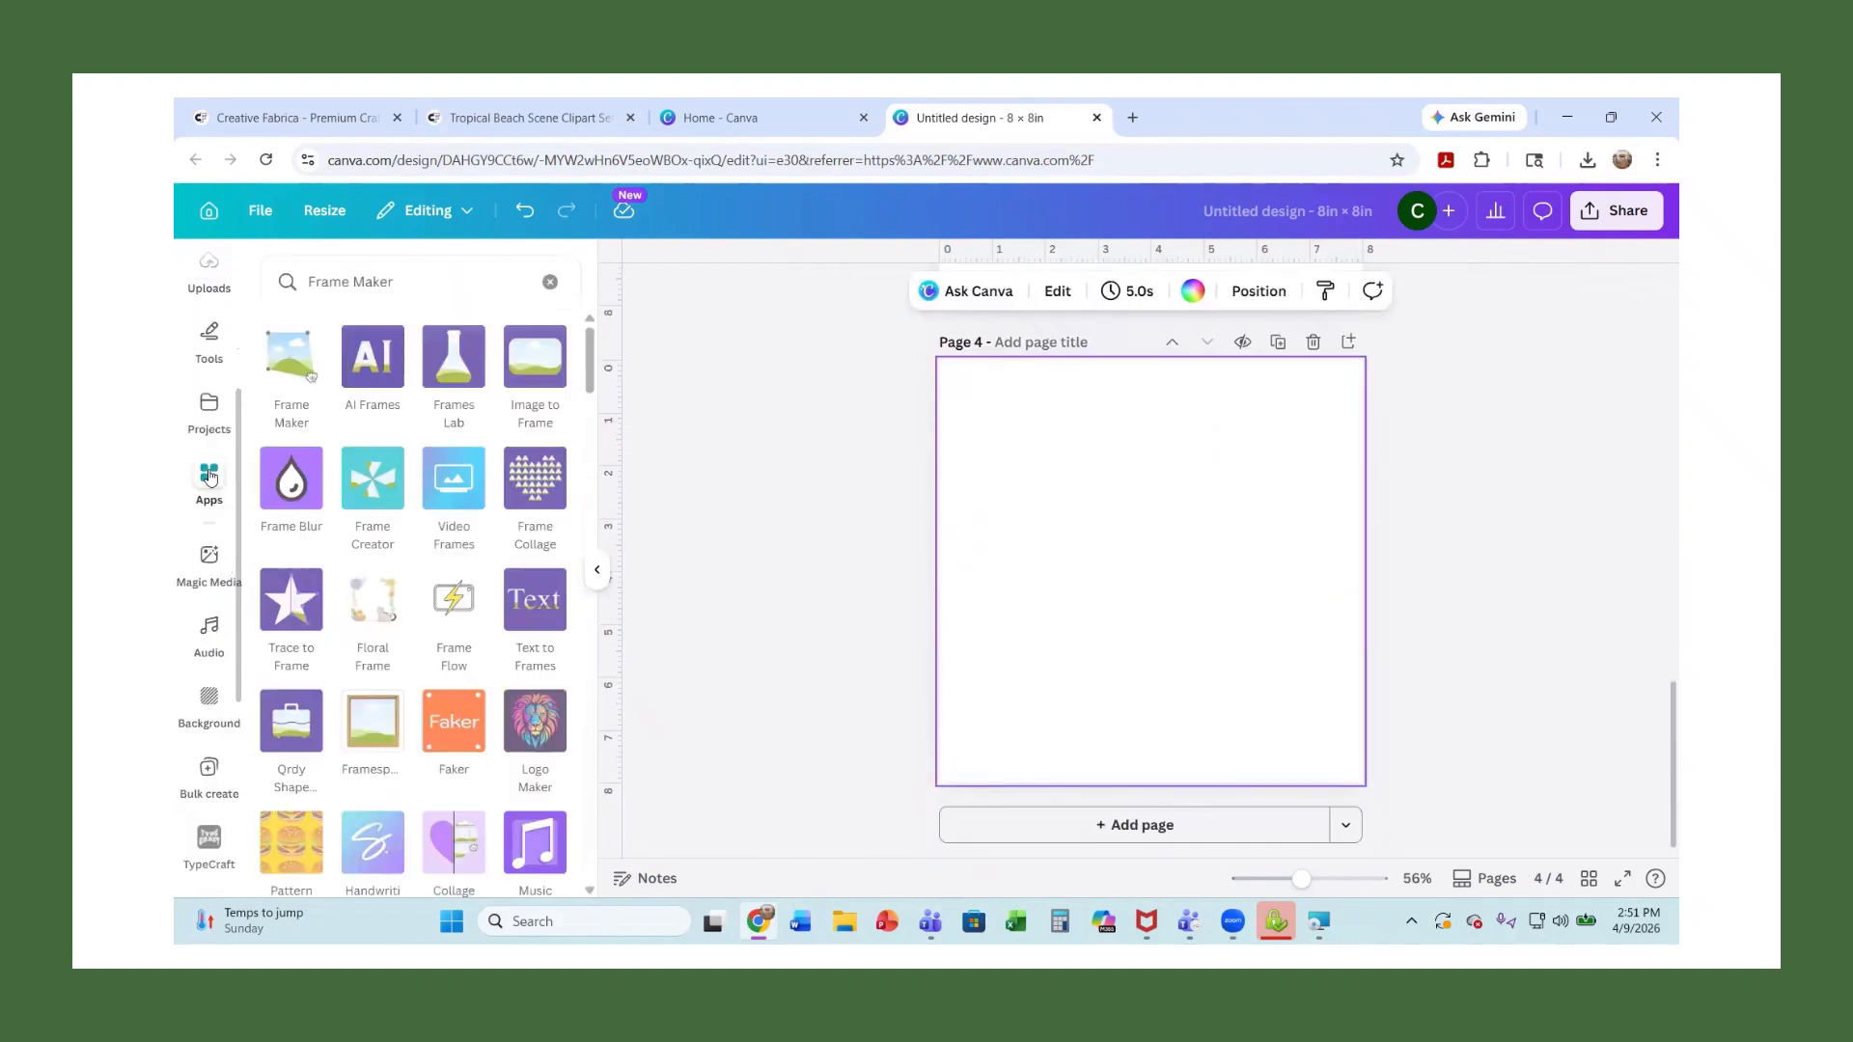
{"action": "left_click", "coordinate": [283, 361]}
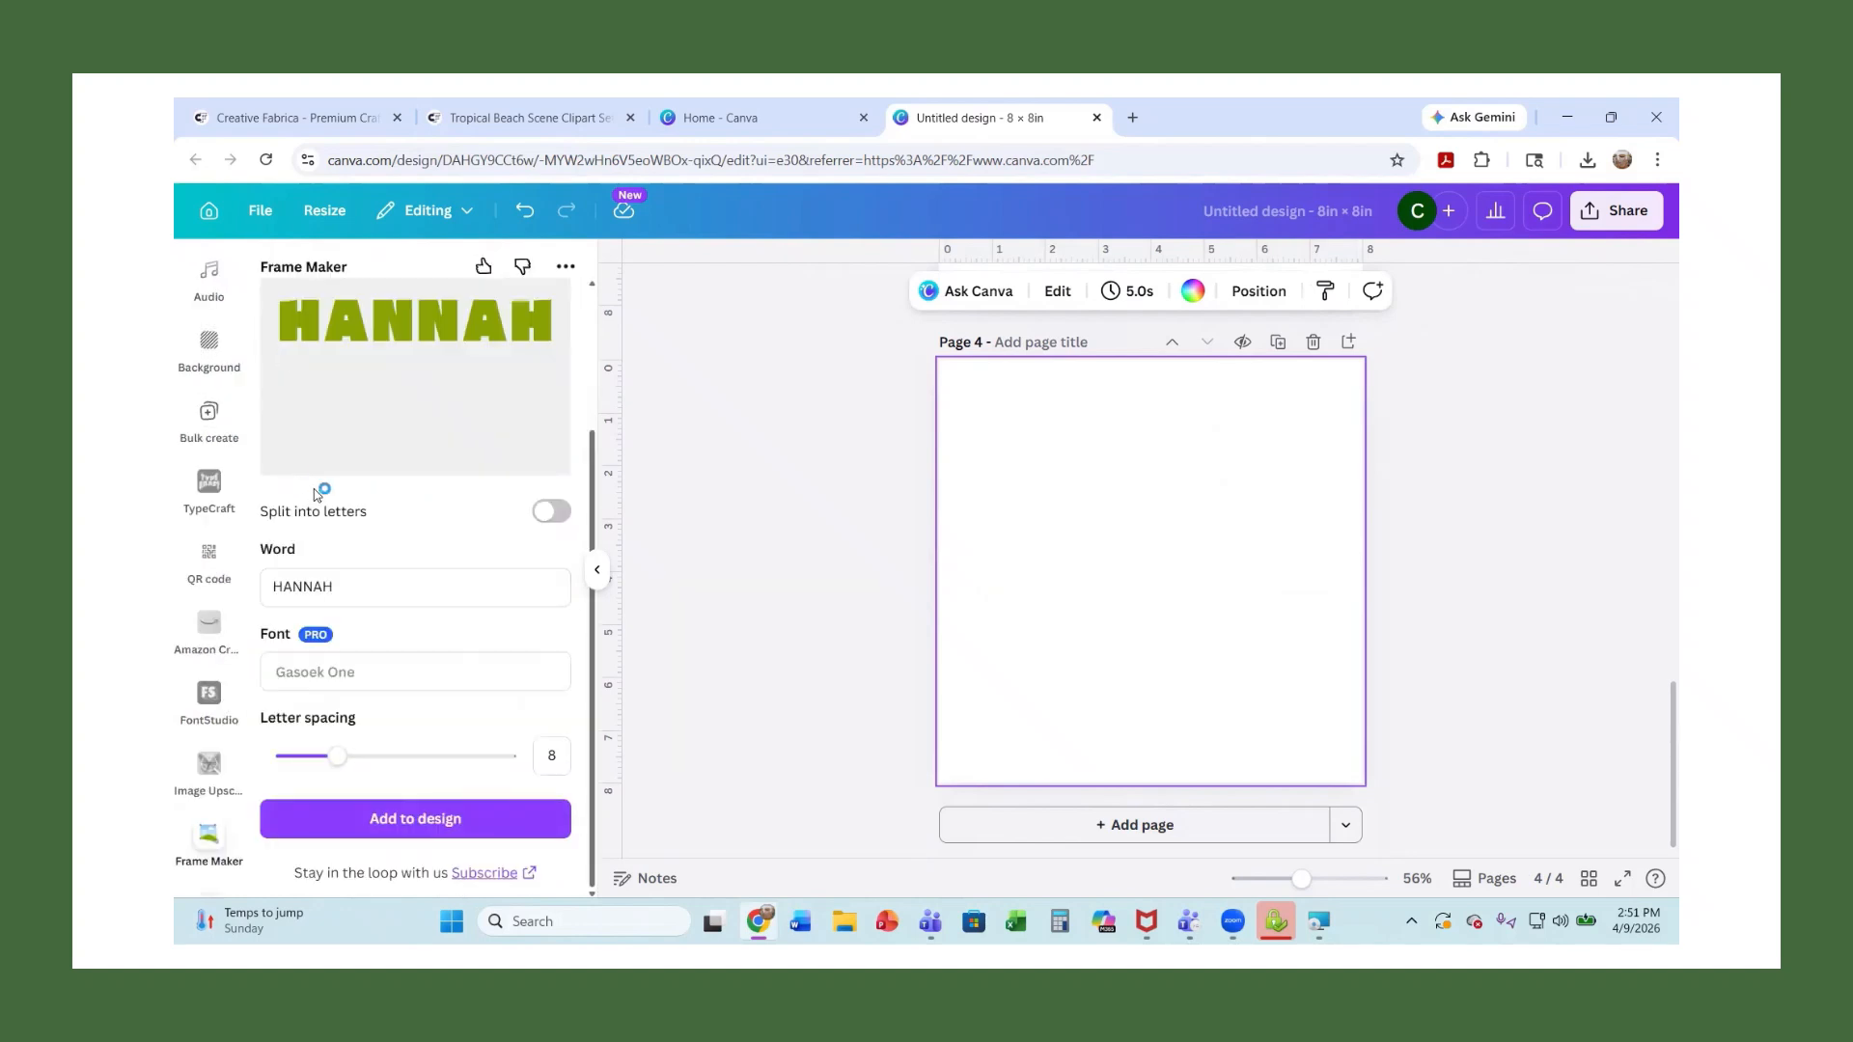
{"action": "scroll", "coordinate": [413, 459], "scroll_direction": "up", "scroll_amount": 2}
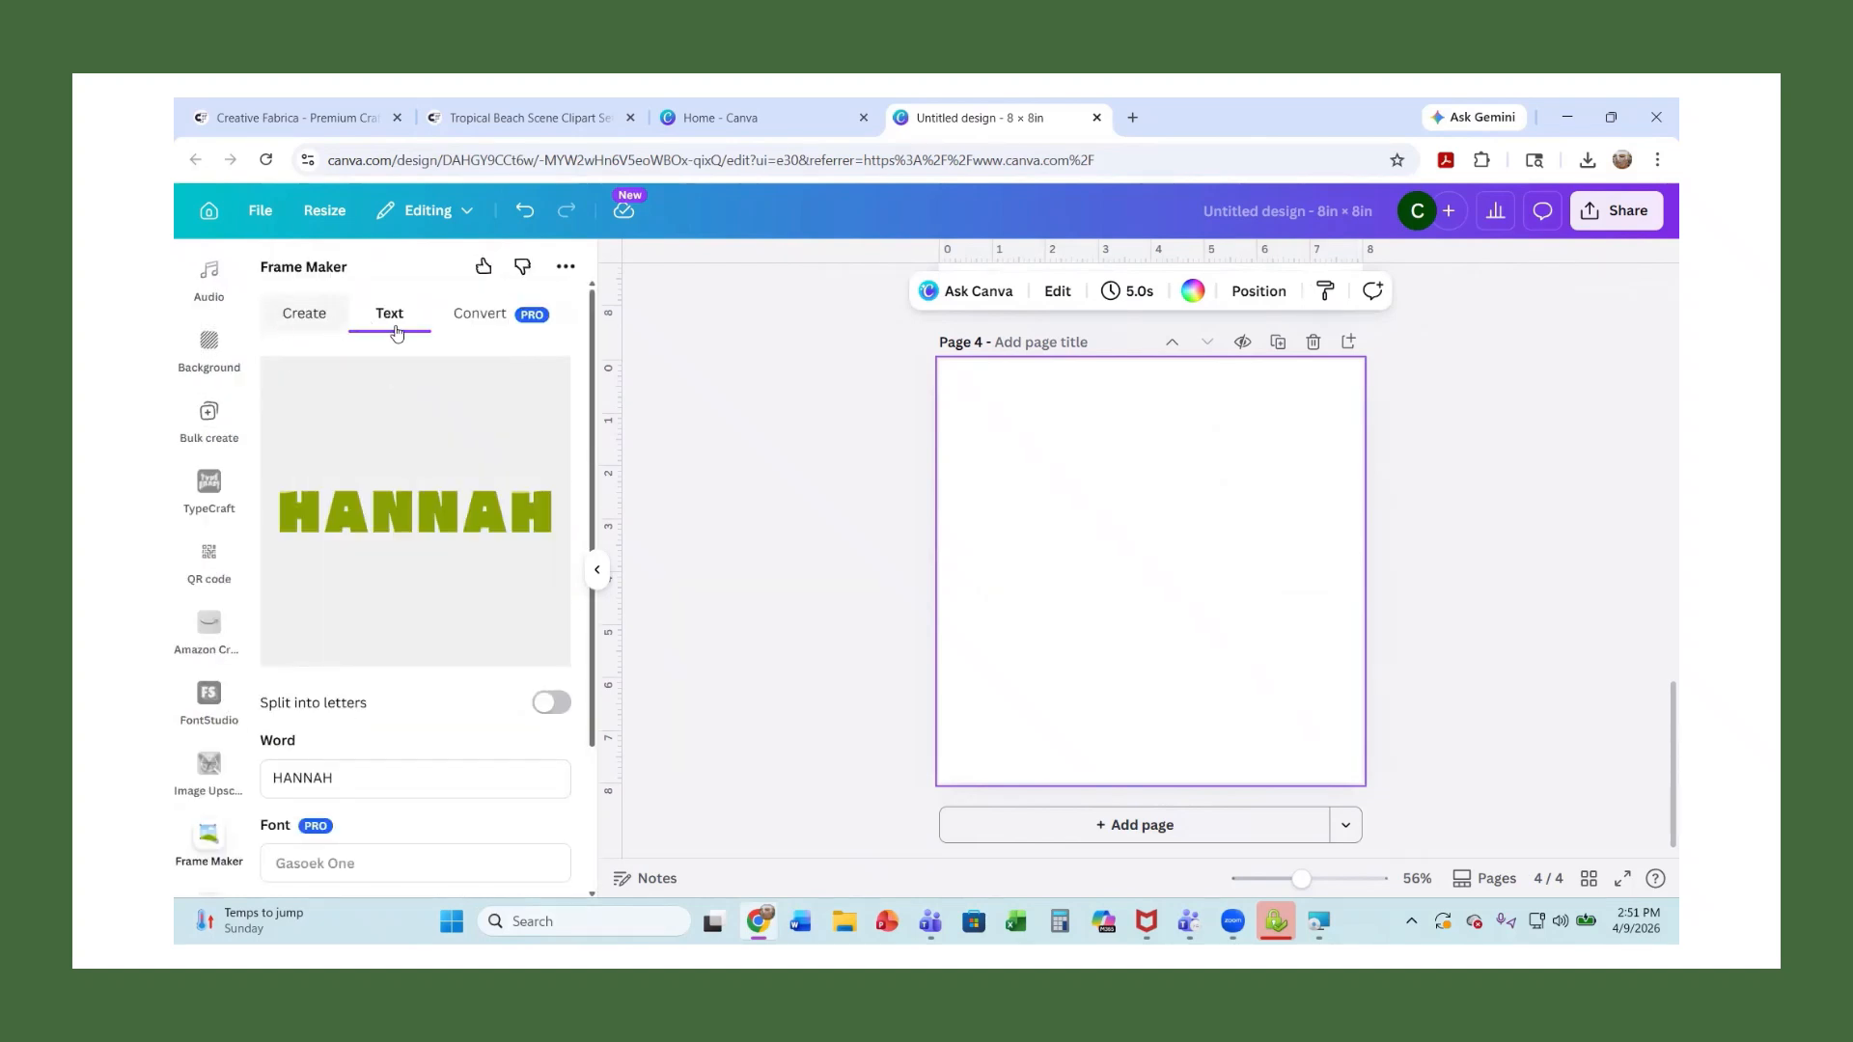
{"action": "left_click", "coordinate": [329, 329]}
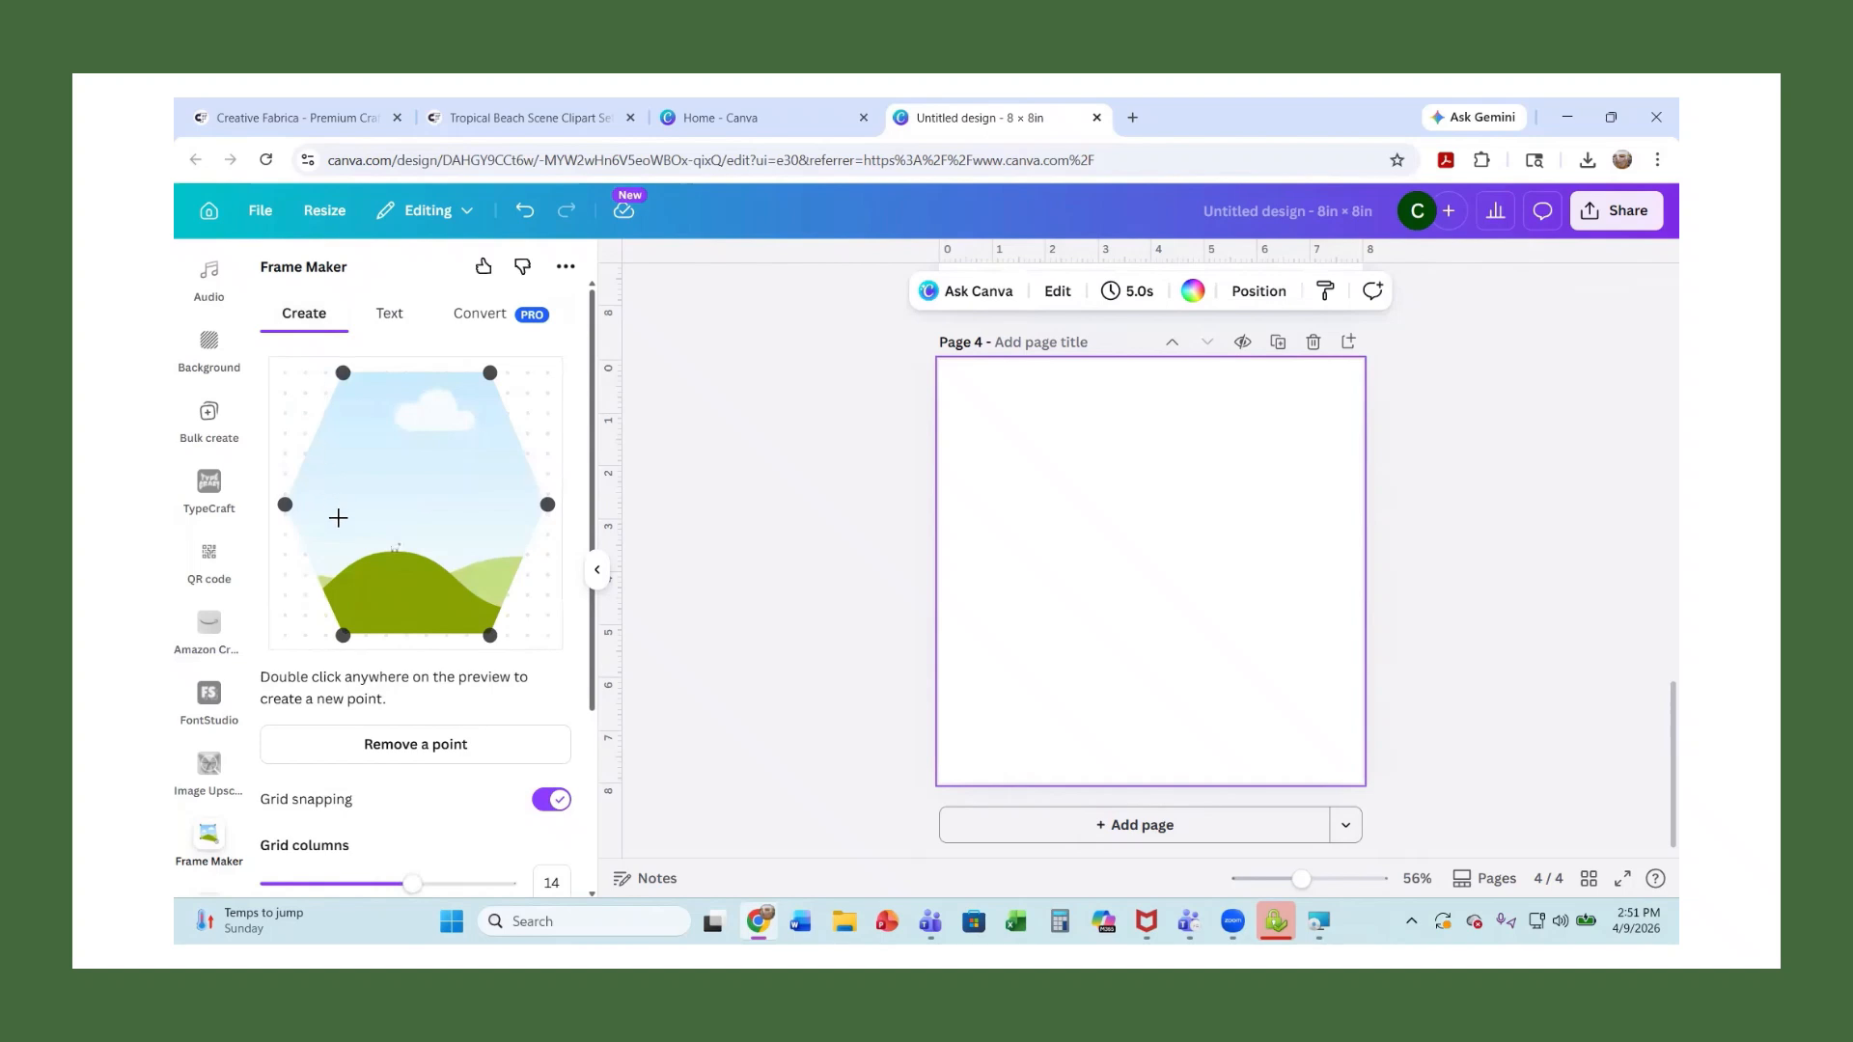
{"action": "scroll", "coordinate": [340, 512], "scroll_direction": "down", "scroll_amount": 3}
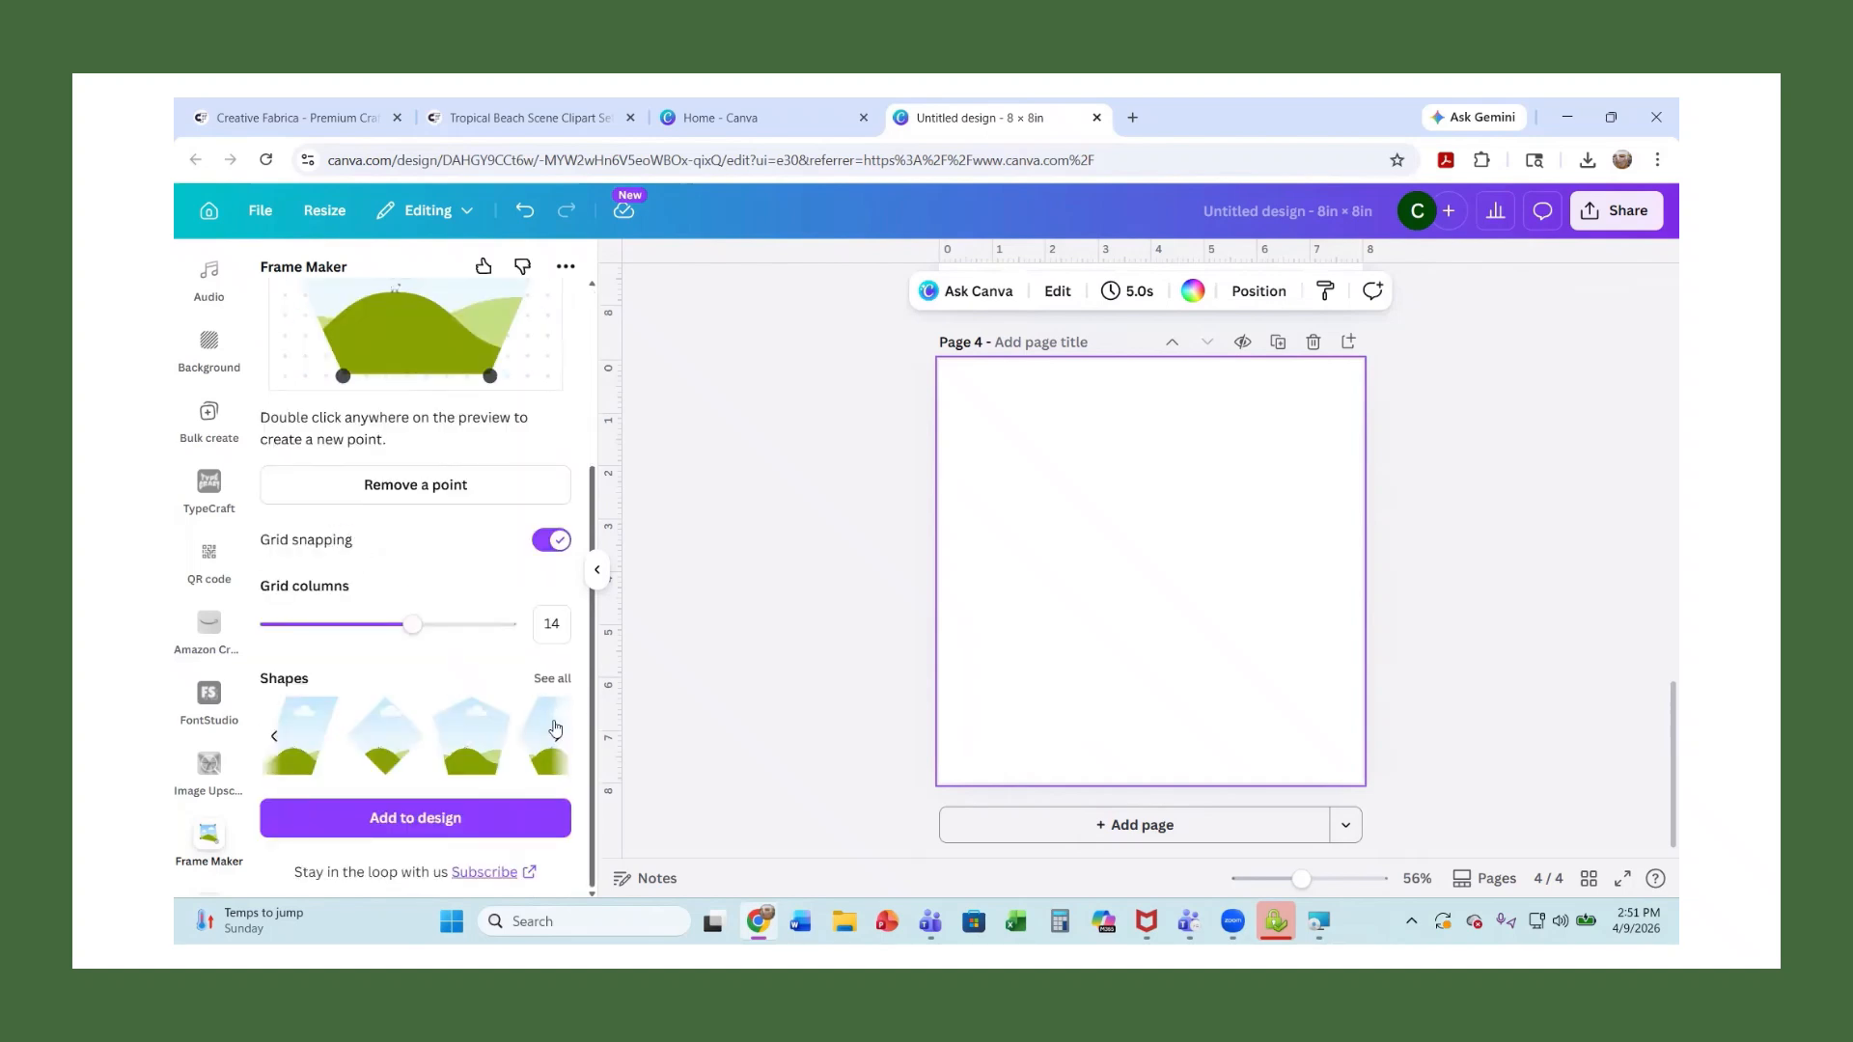
{"action": "left_click", "coordinate": [553, 681]}
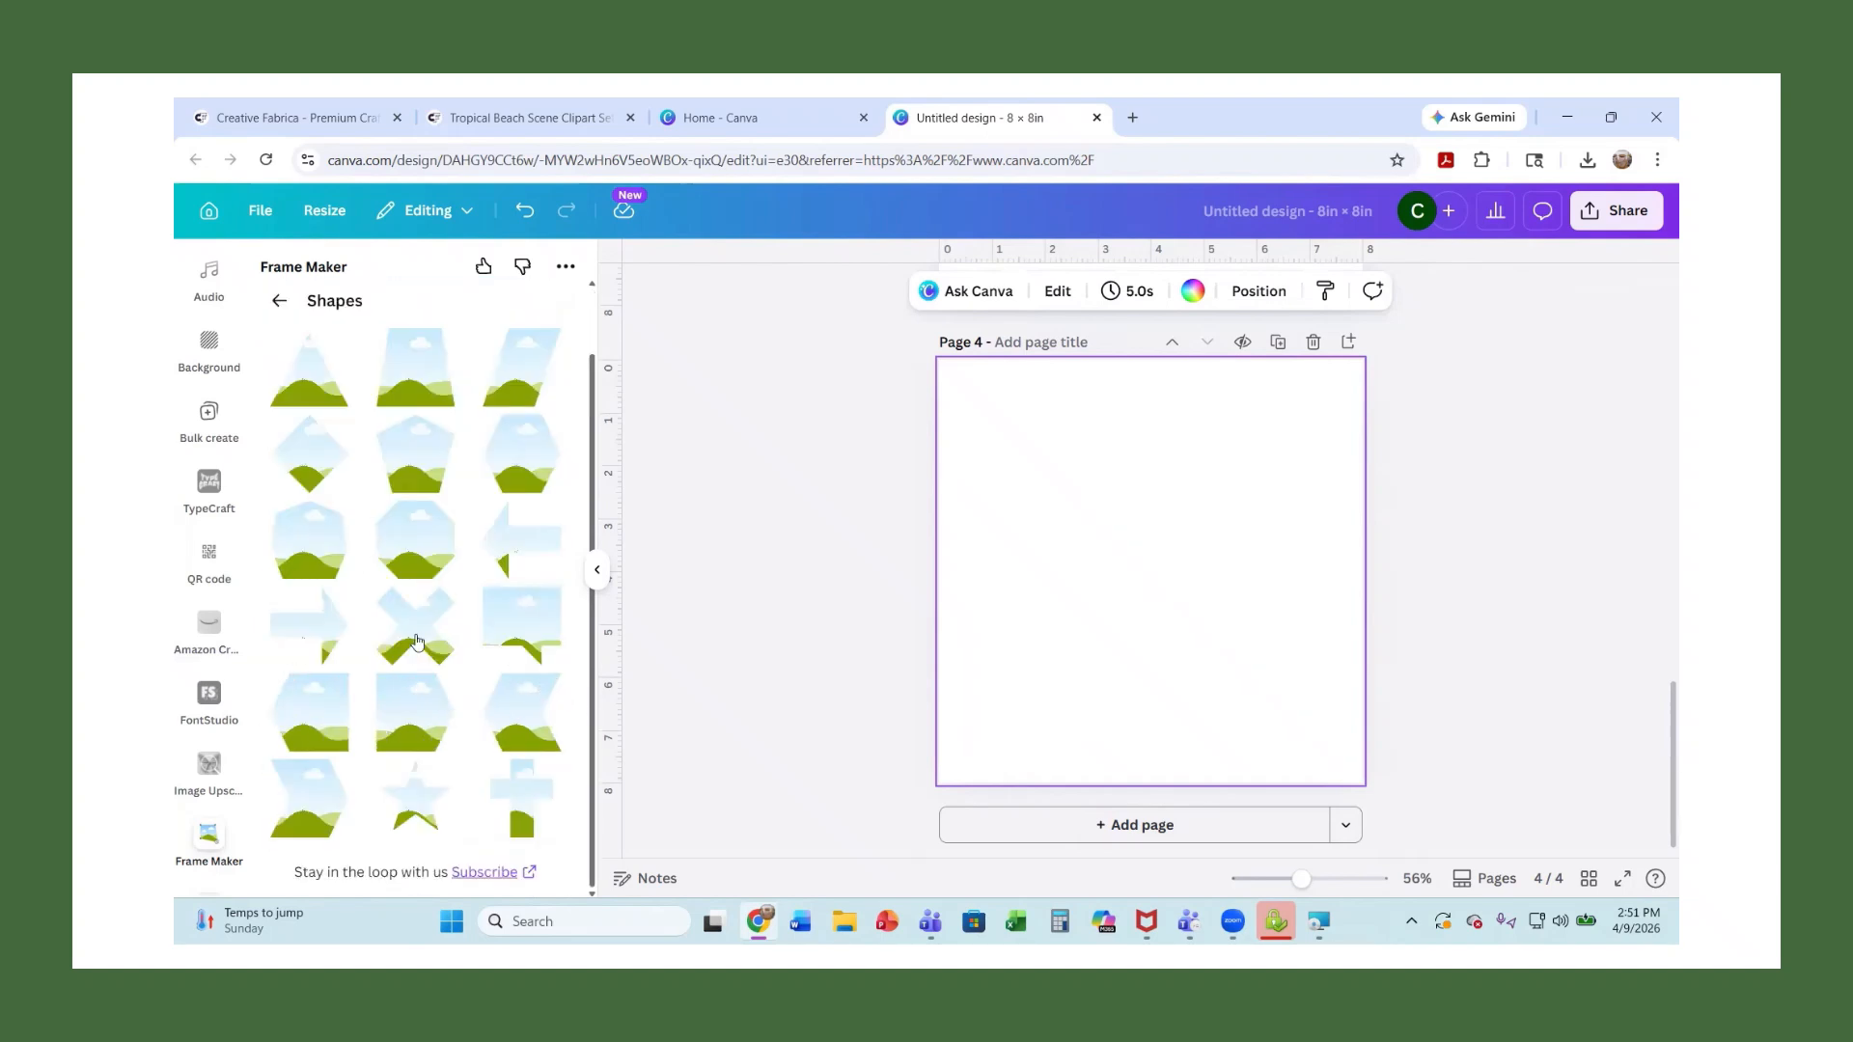
{"action": "left_click", "coordinate": [519, 793]}
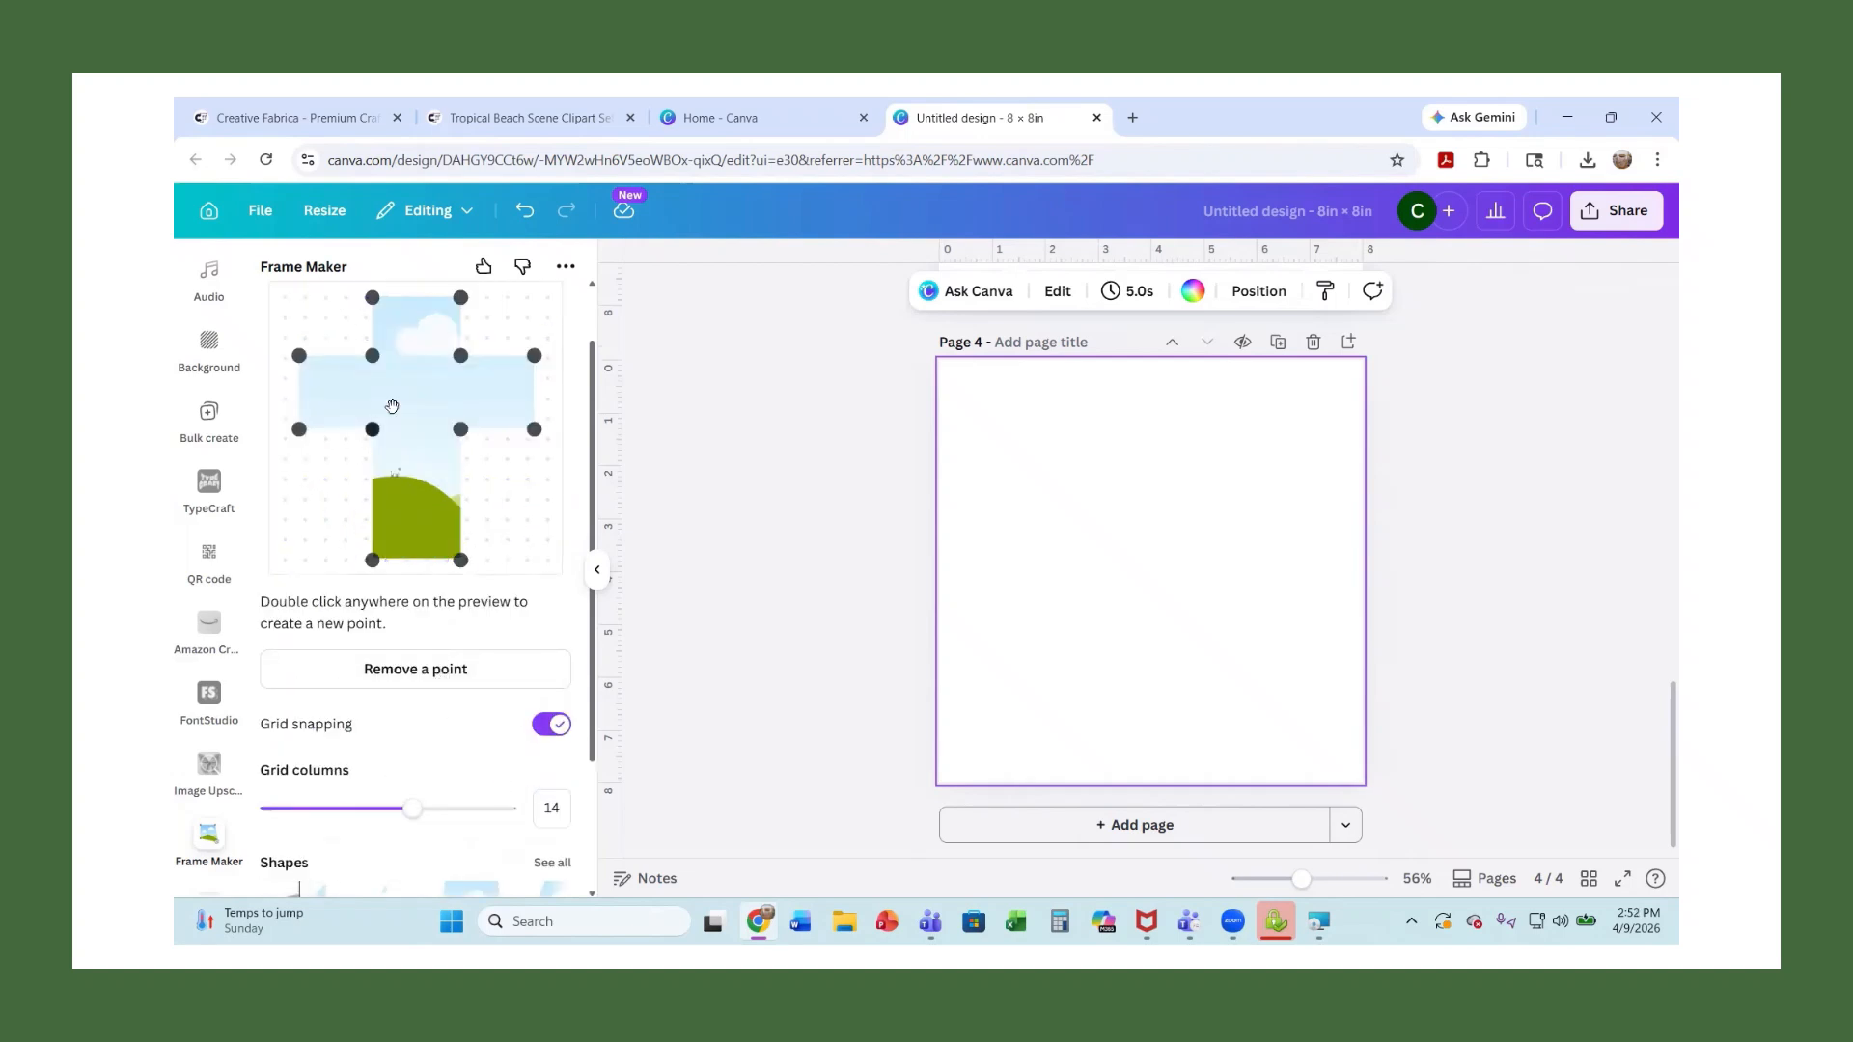
Try removing the two end points of the cross's left arm, and restore the full cross shape
{"action": "left_click", "coordinate": [377, 671]}
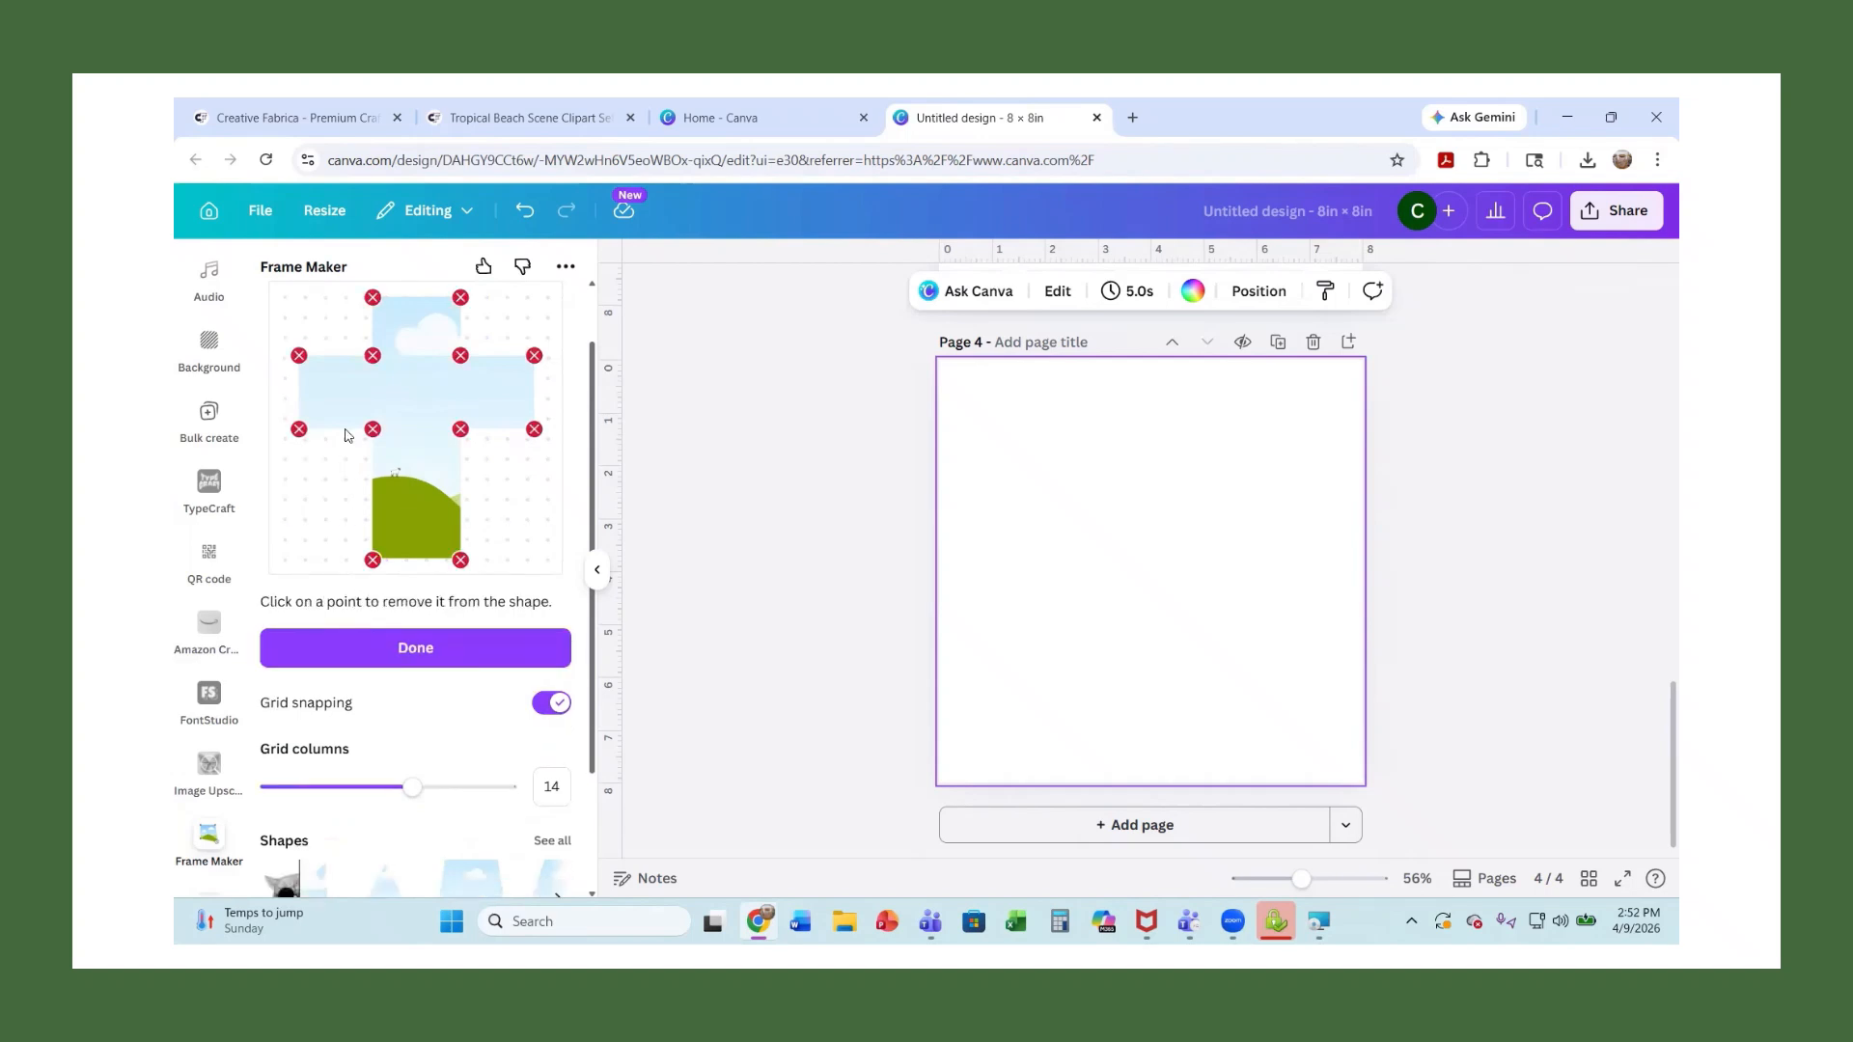
{"action": "left_click", "coordinate": [300, 431]}
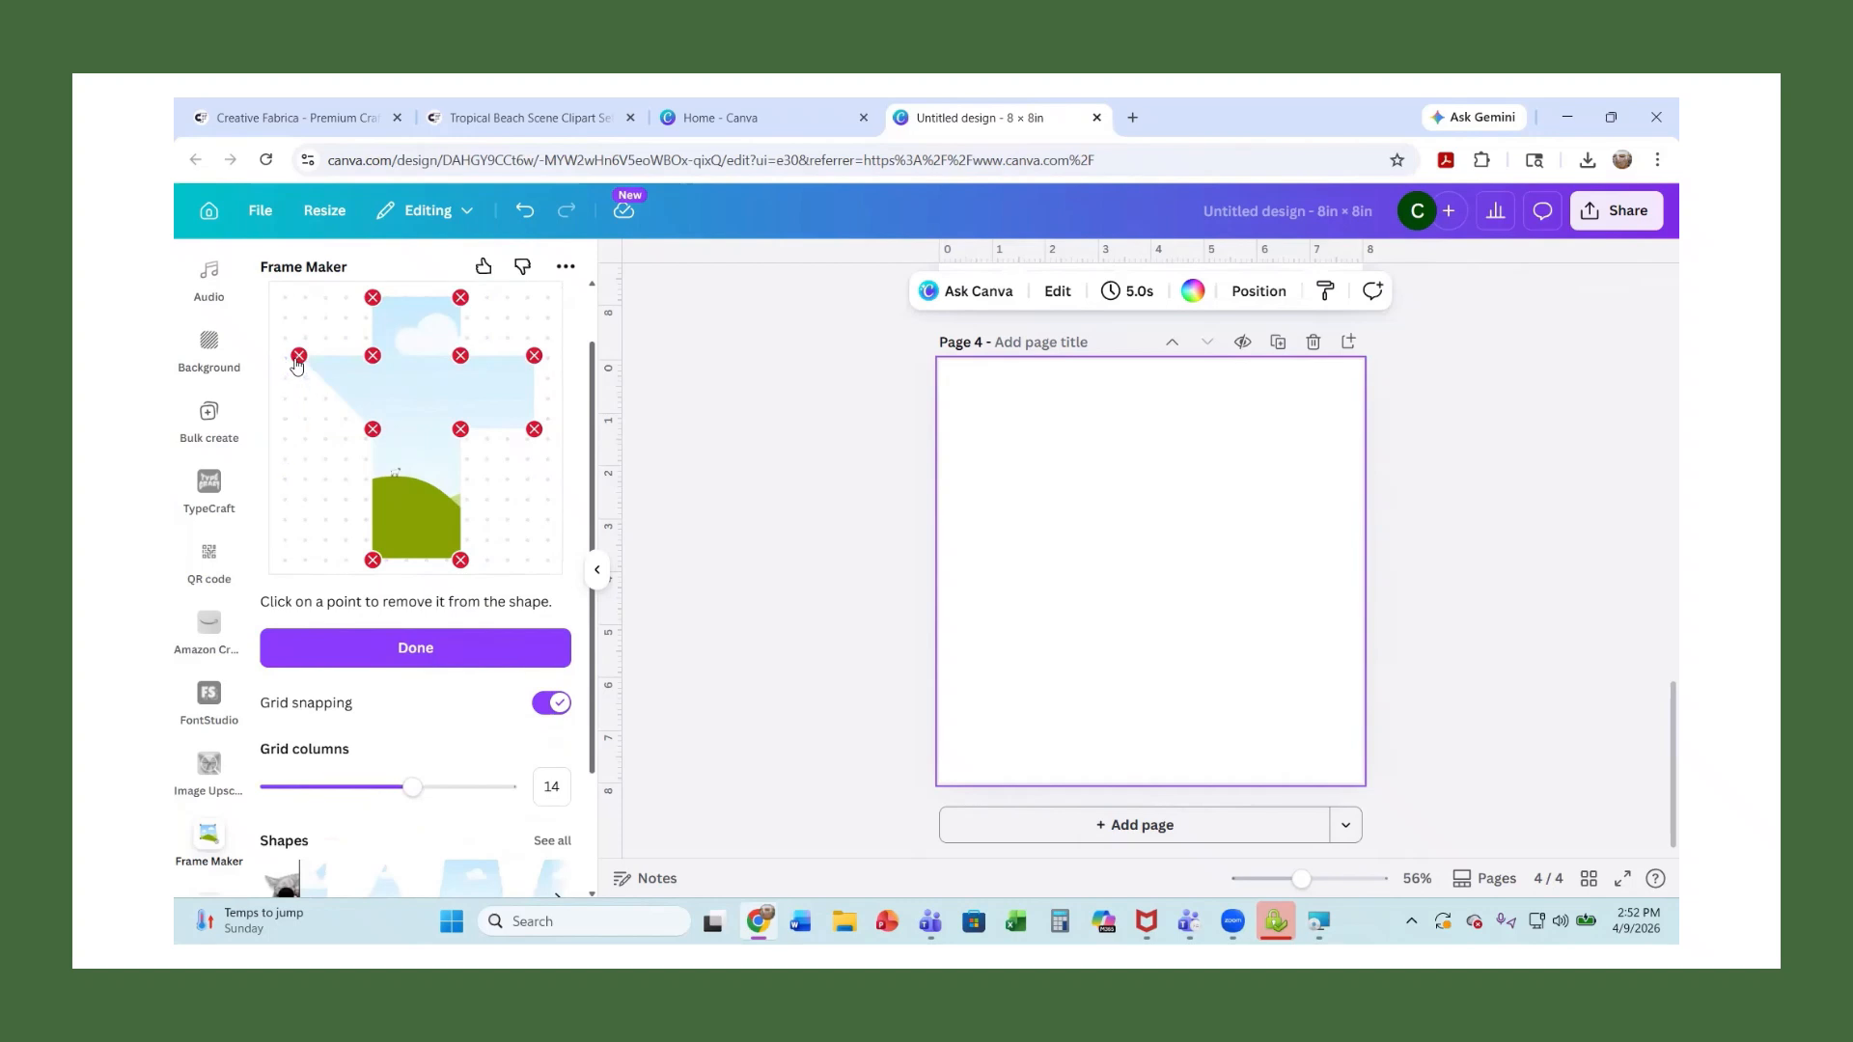
{"action": "left_click", "coordinate": [298, 357]}
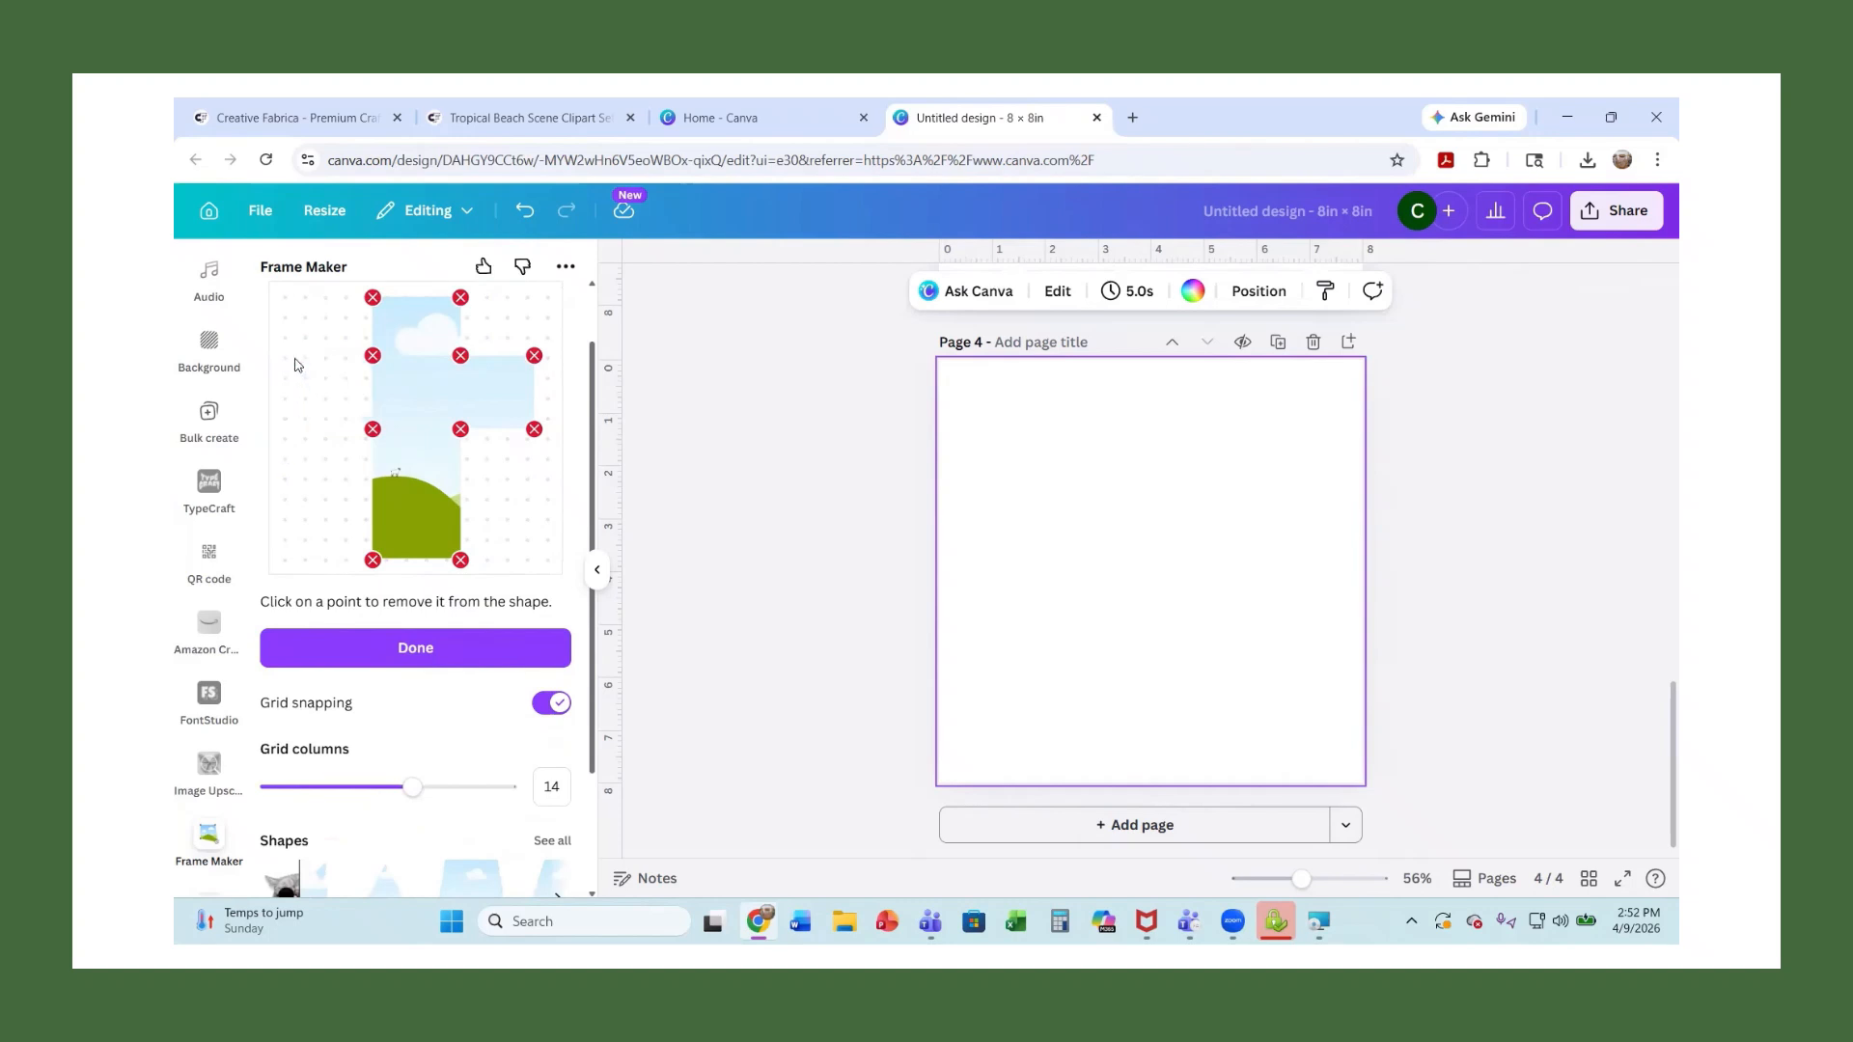
{"action": "left_click", "coordinate": [524, 213]}
{"action": "left_click", "coordinate": [524, 212]}
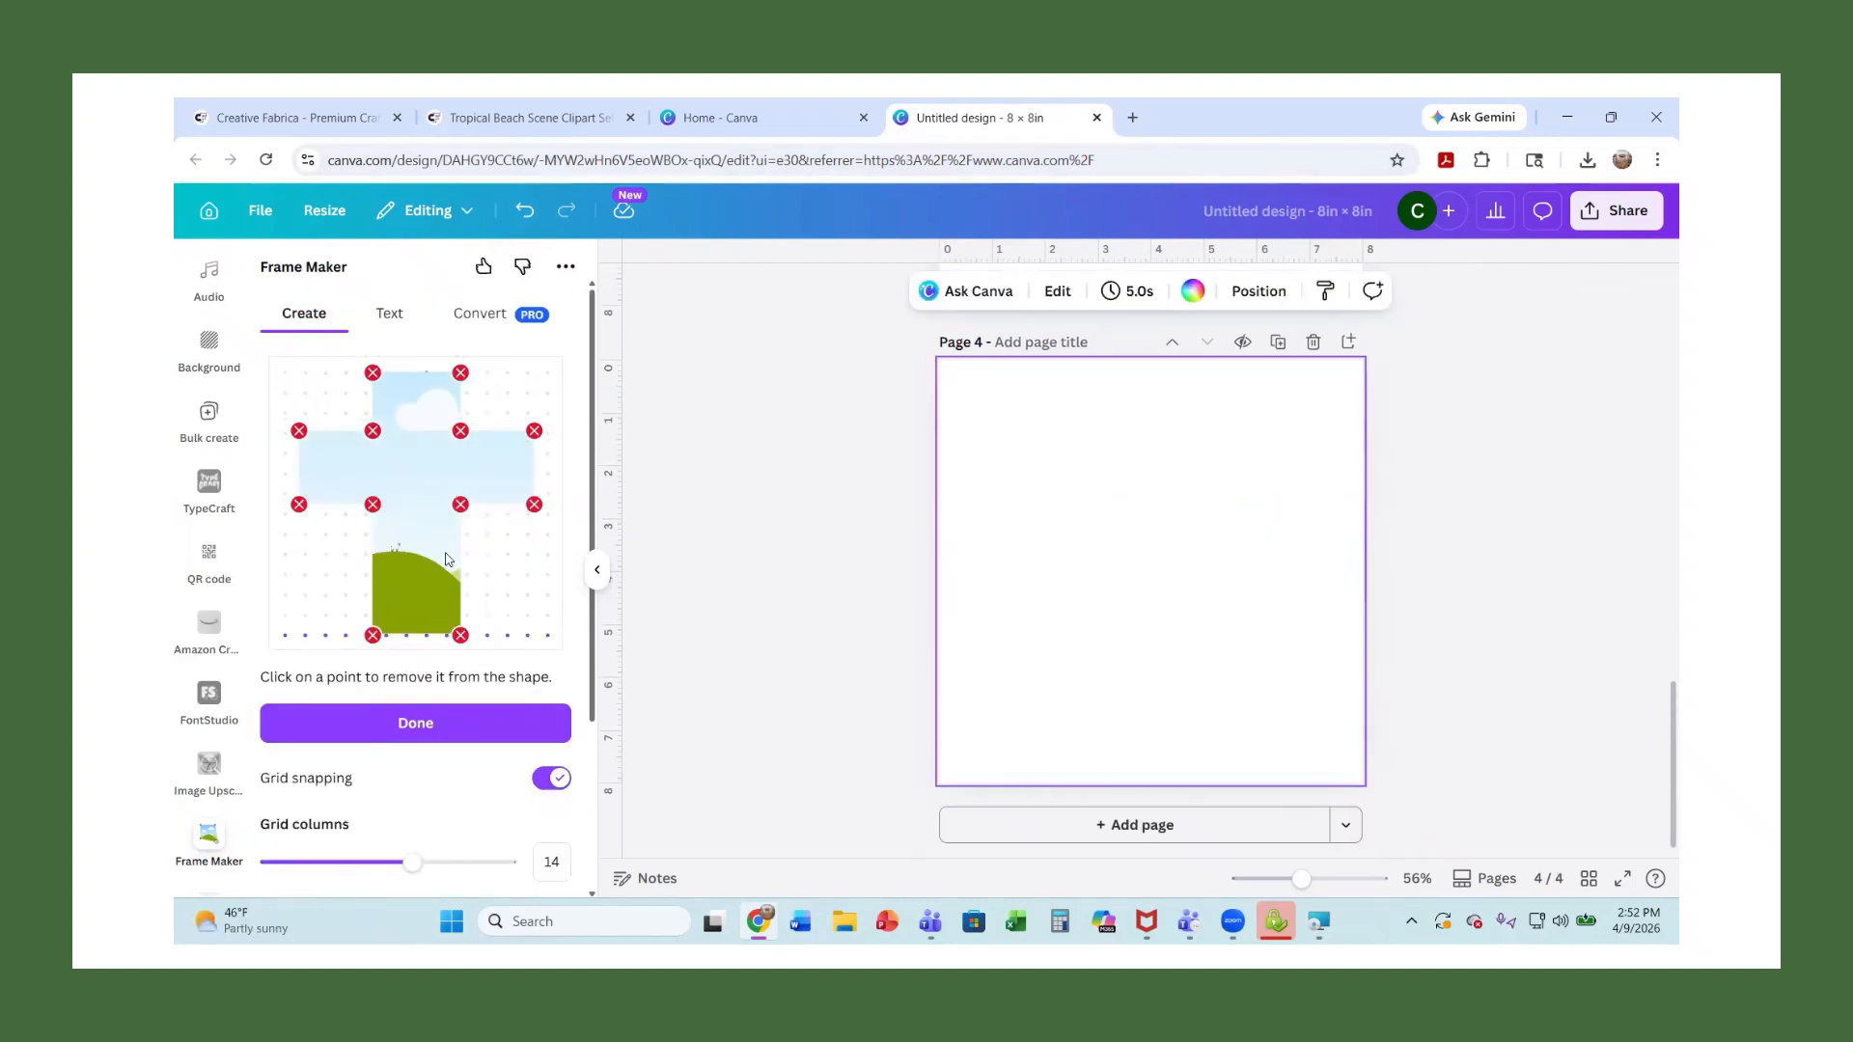
{"action": "left_click", "coordinate": [426, 732]}
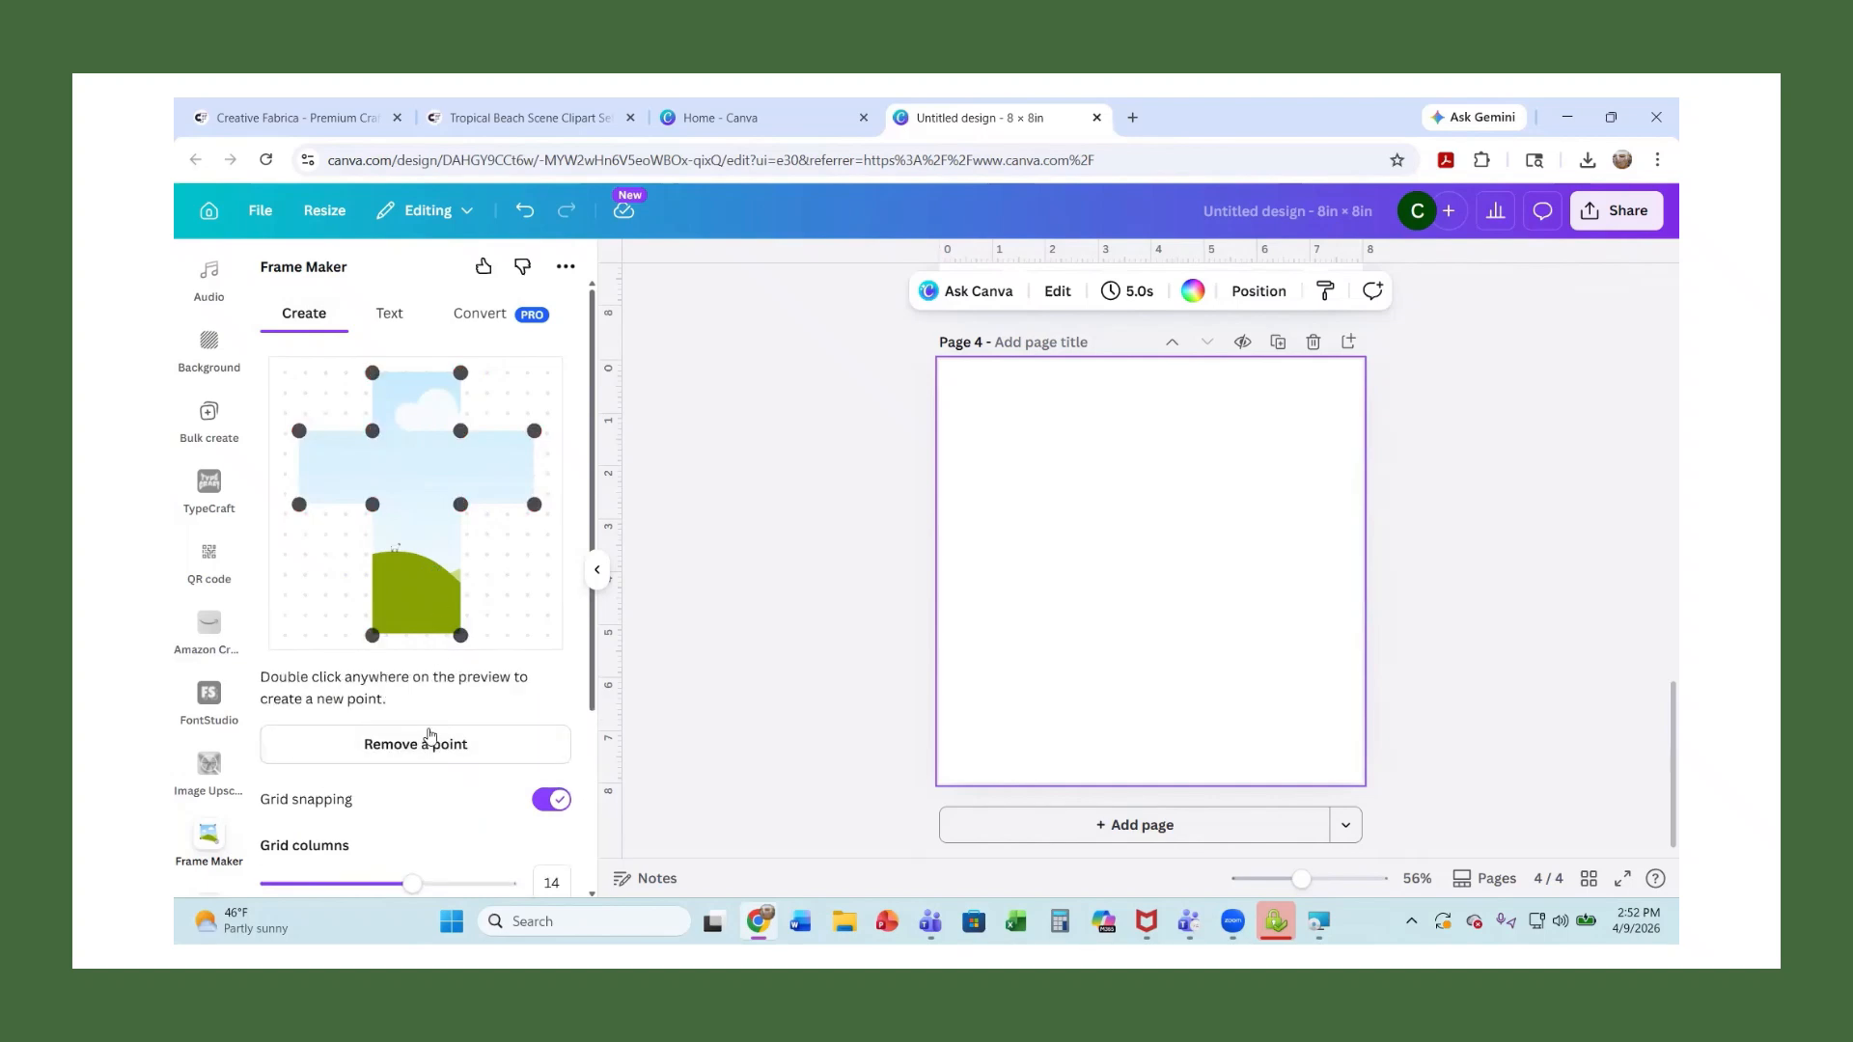
Add the cross frame to page 4, enlarge it to nearly the full page height, and position it near the middle
{"action": "scroll", "coordinate": [446, 687], "scroll_direction": "down", "scroll_amount": 3}
{"action": "left_click", "coordinate": [415, 817]}
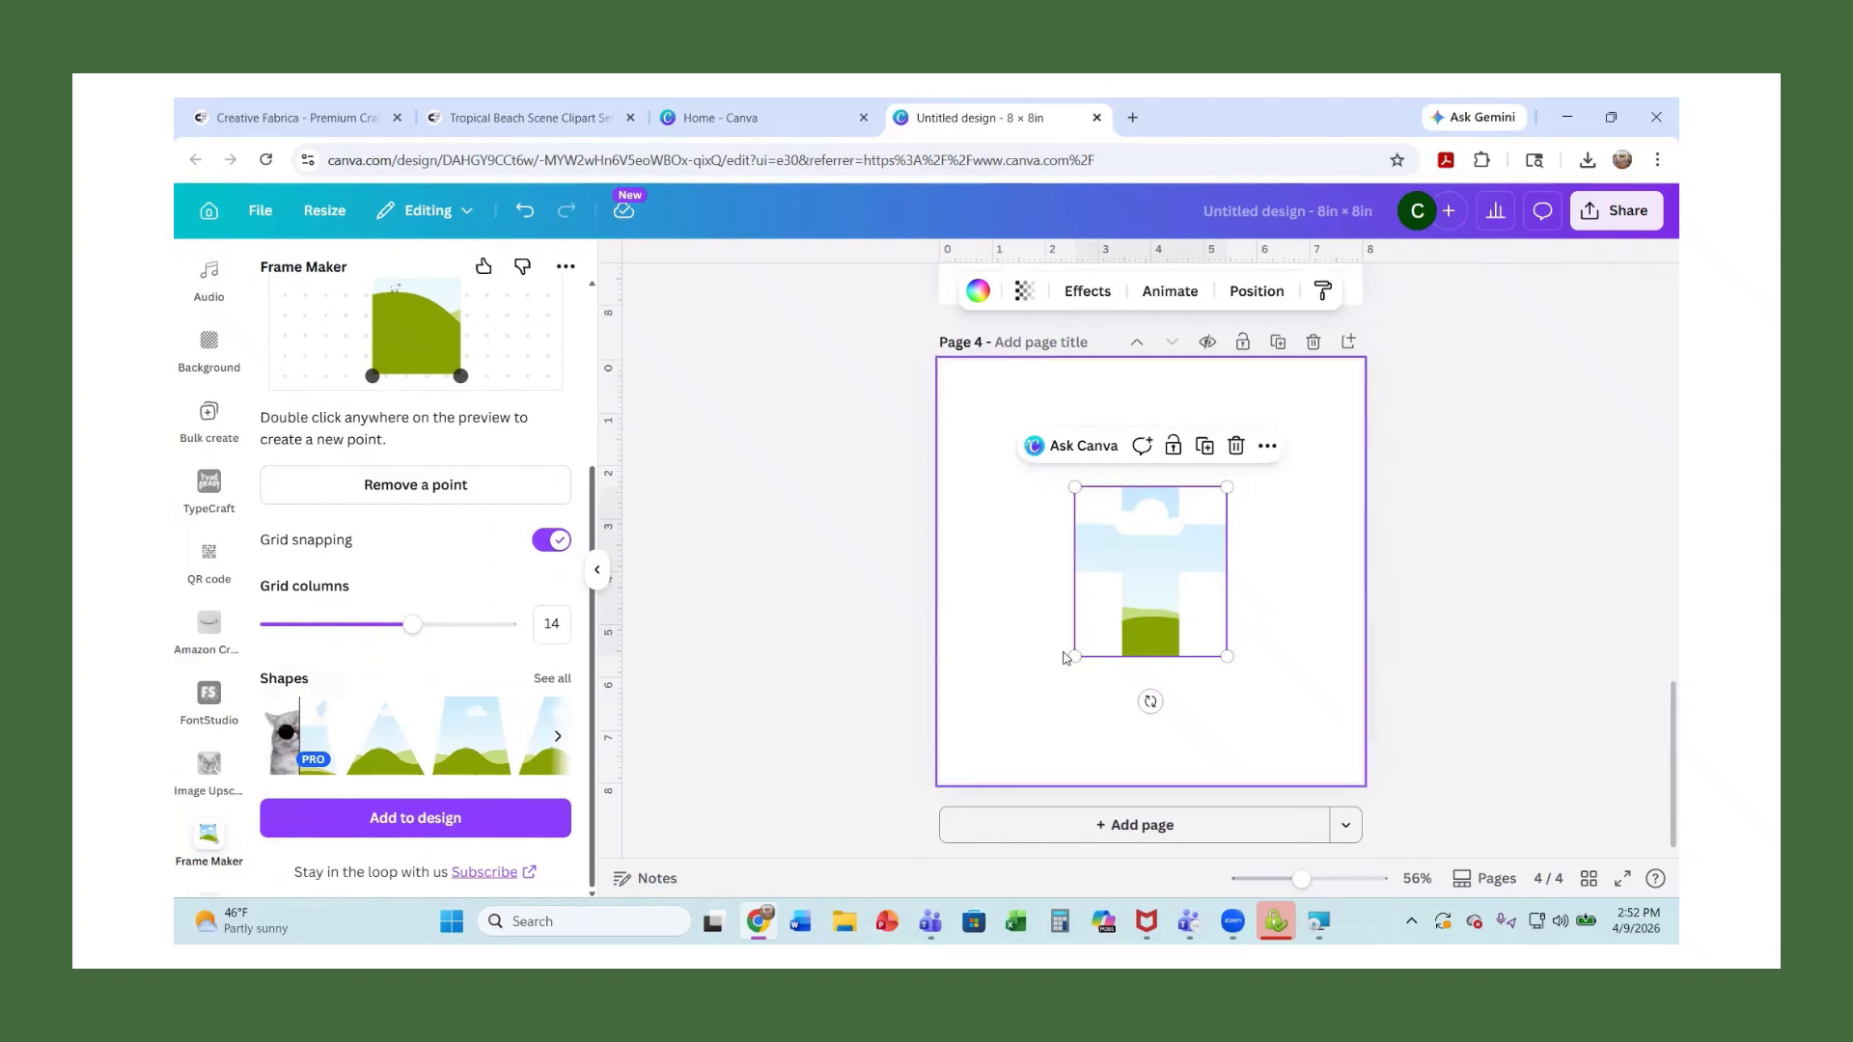
{"action": "left_click_drag", "start_coordinate": [1074, 656], "coordinate": [974, 767]}
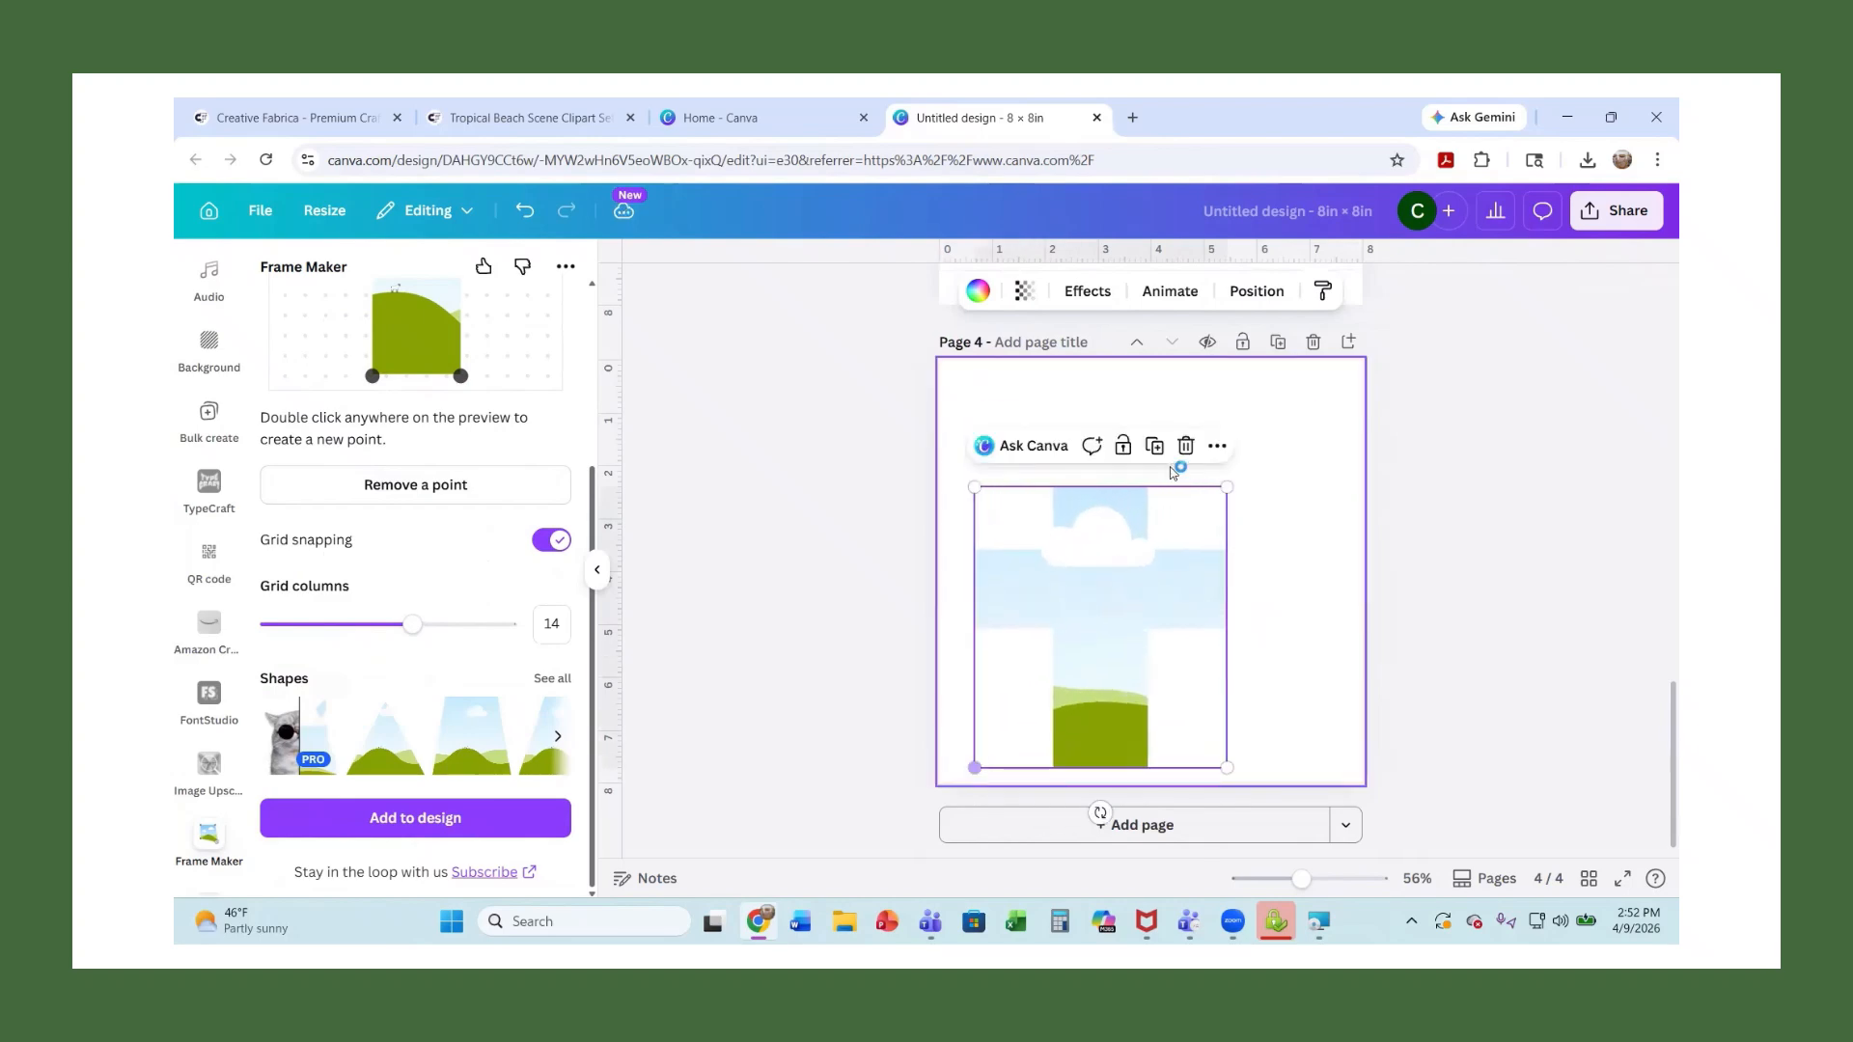
{"action": "left_click_drag", "start_coordinate": [1226, 487], "coordinate": [1368, 467]}
{"action": "left_click_drag", "start_coordinate": [1259, 646], "coordinate": [1266, 649]}
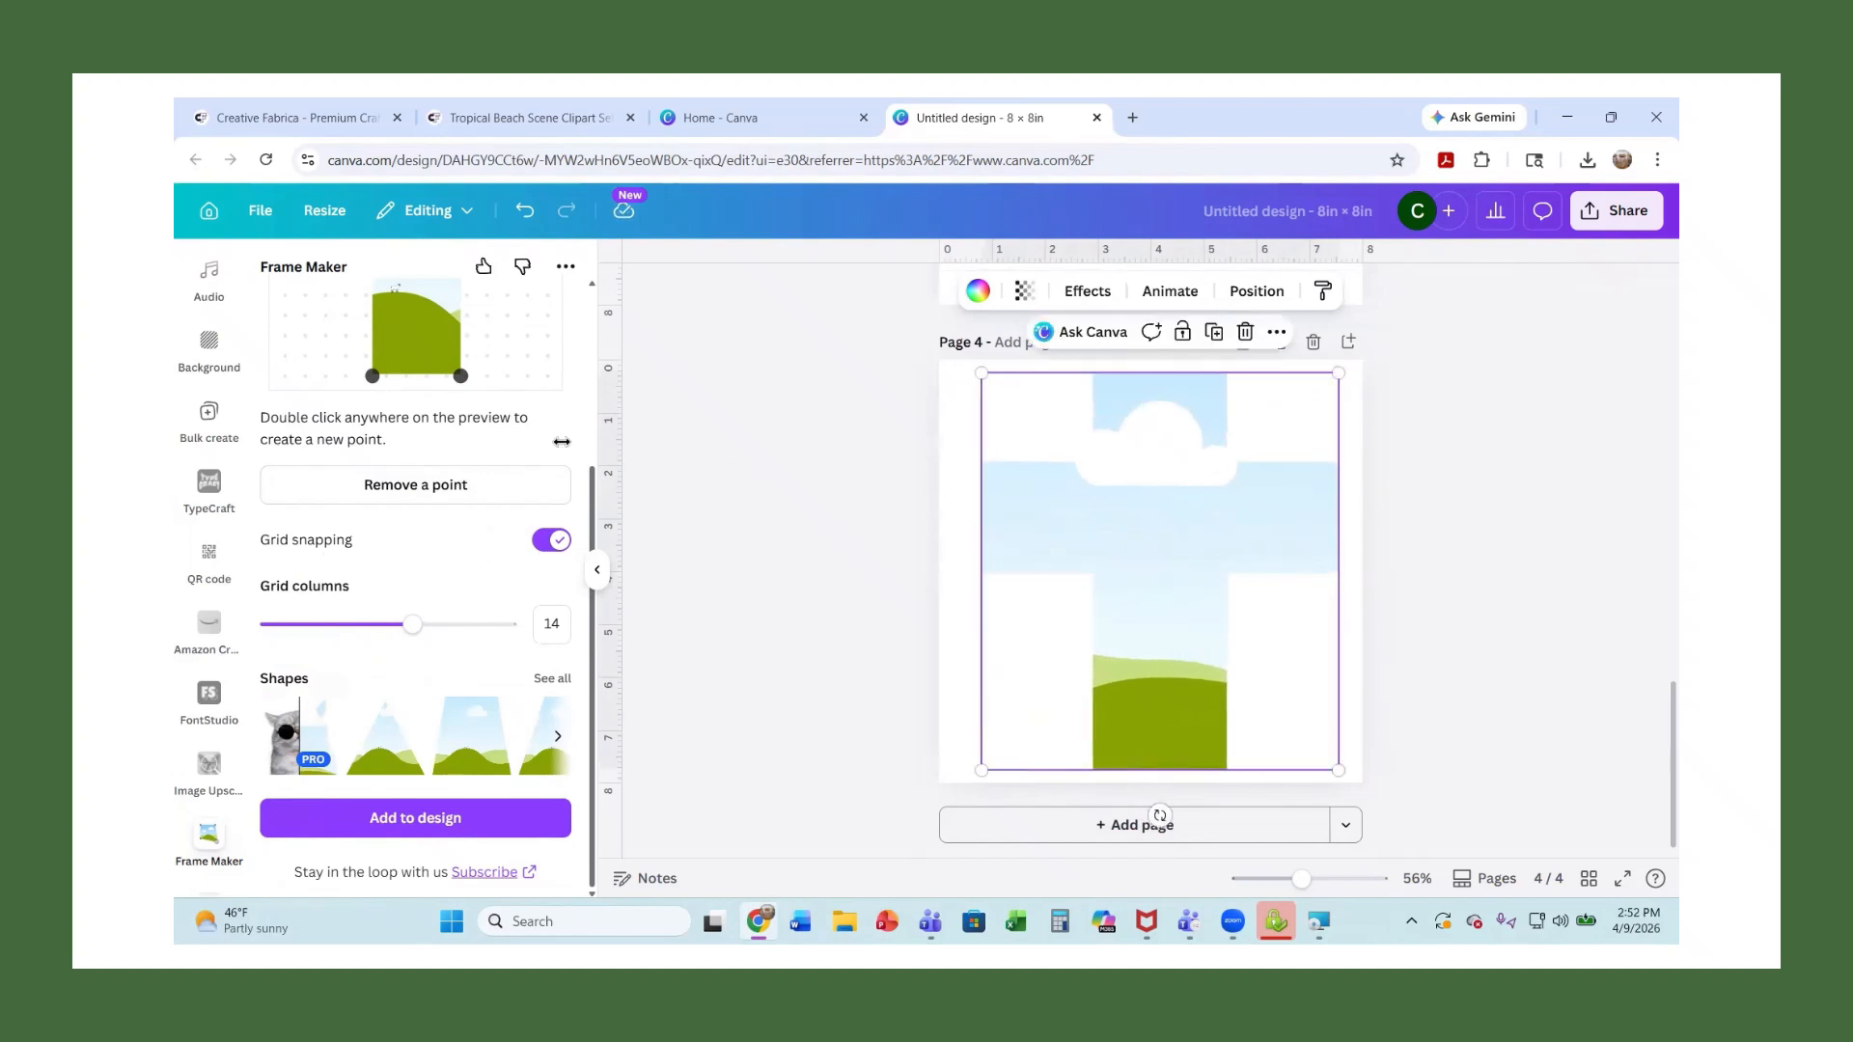
Fill the cross frame with the uploaded lake photo, keeping the woman within the cross's lower stem
{"action": "scroll", "coordinate": [211, 503], "scroll_direction": "up", "scroll_amount": 3}
{"action": "scroll", "coordinate": [212, 500], "scroll_direction": "up", "scroll_amount": 3}
{"action": "left_click", "coordinate": [210, 497]}
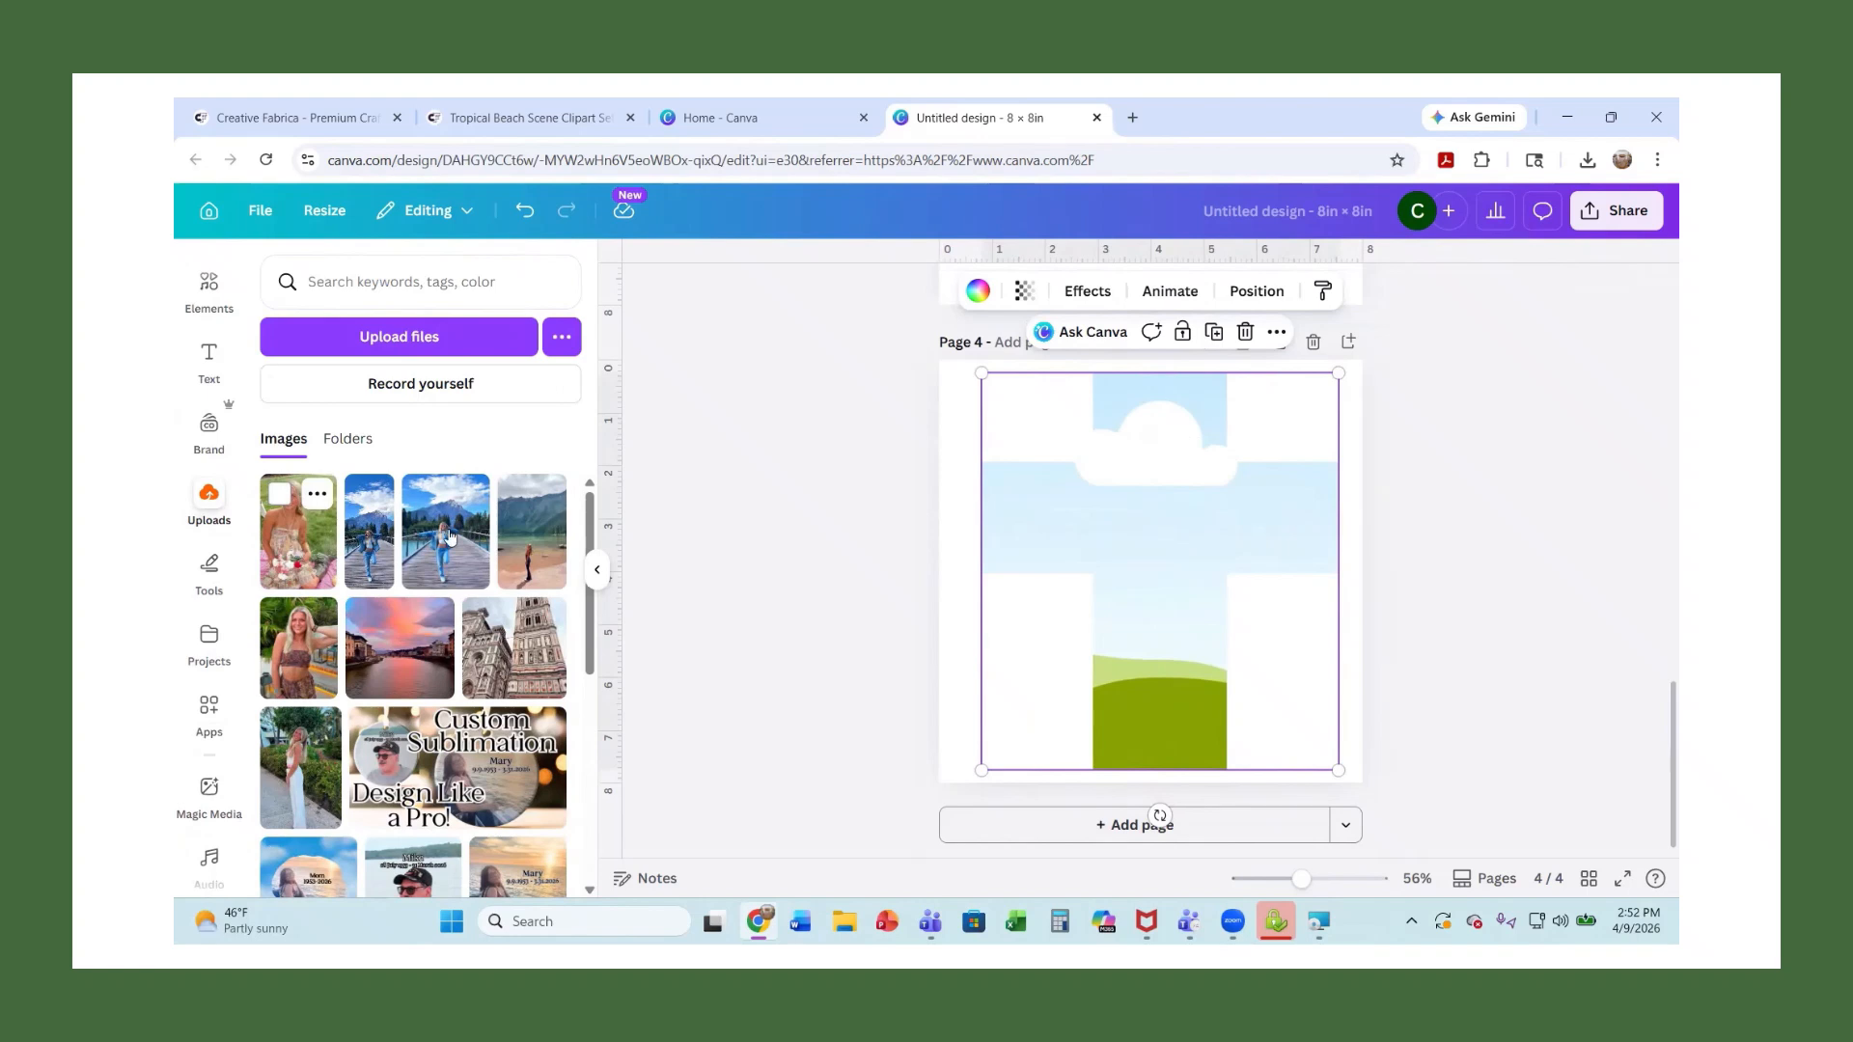
{"action": "left_click", "coordinate": [530, 557]}
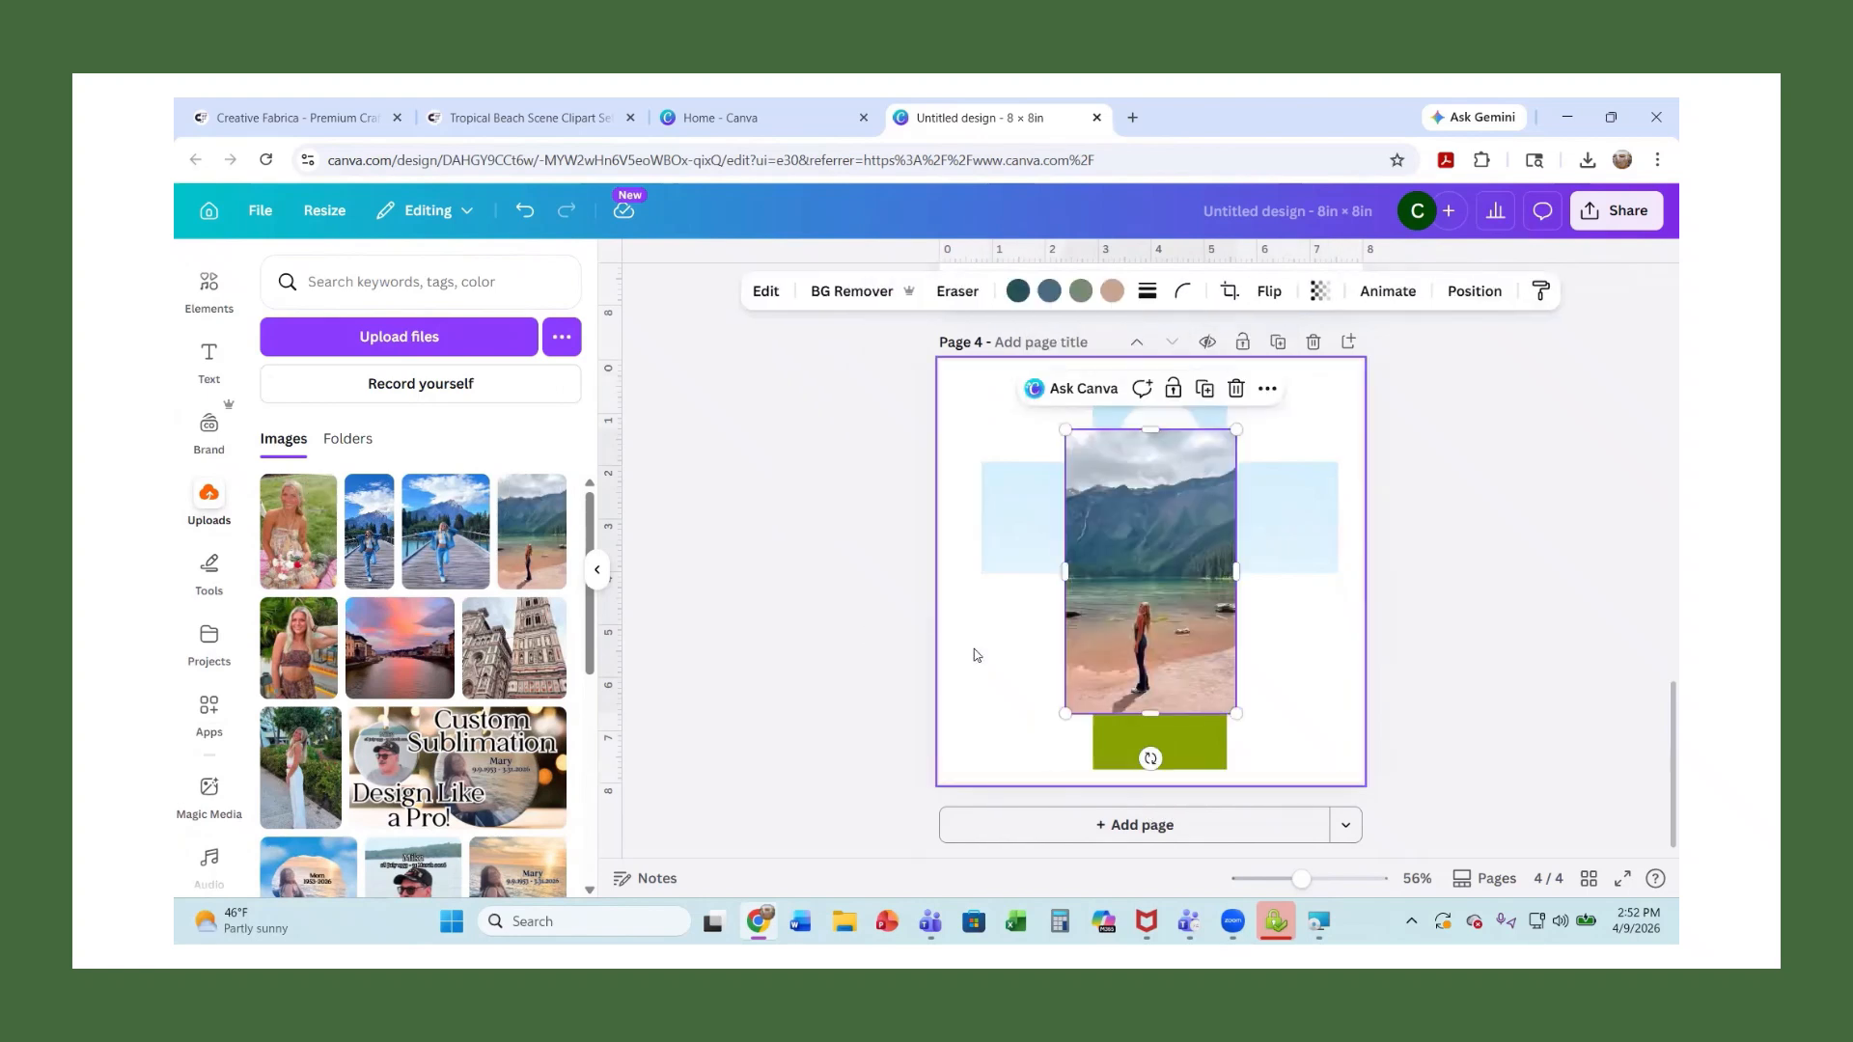
{"action": "left_click_drag", "start_coordinate": [1073, 679], "coordinate": [1194, 674]}
{"action": "double_click", "coordinate": [1167, 681]}
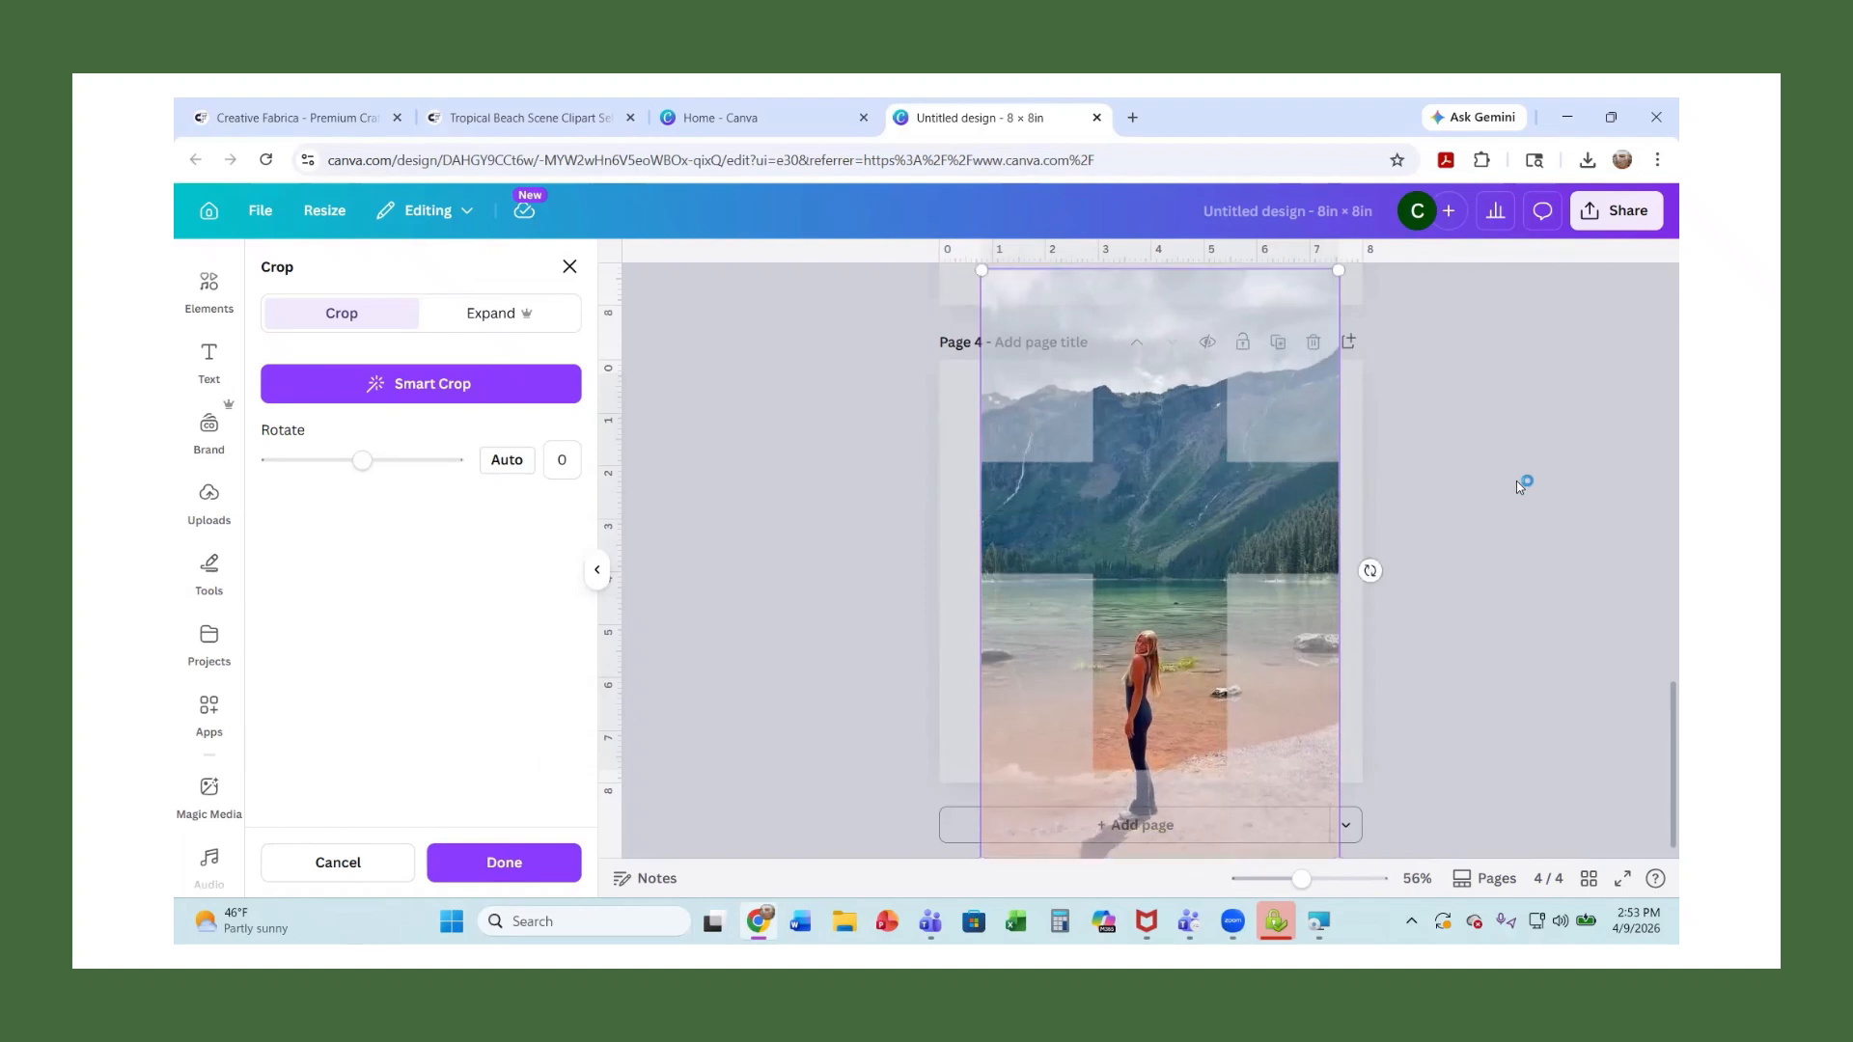
{"action": "left_click", "coordinate": [1502, 628]}
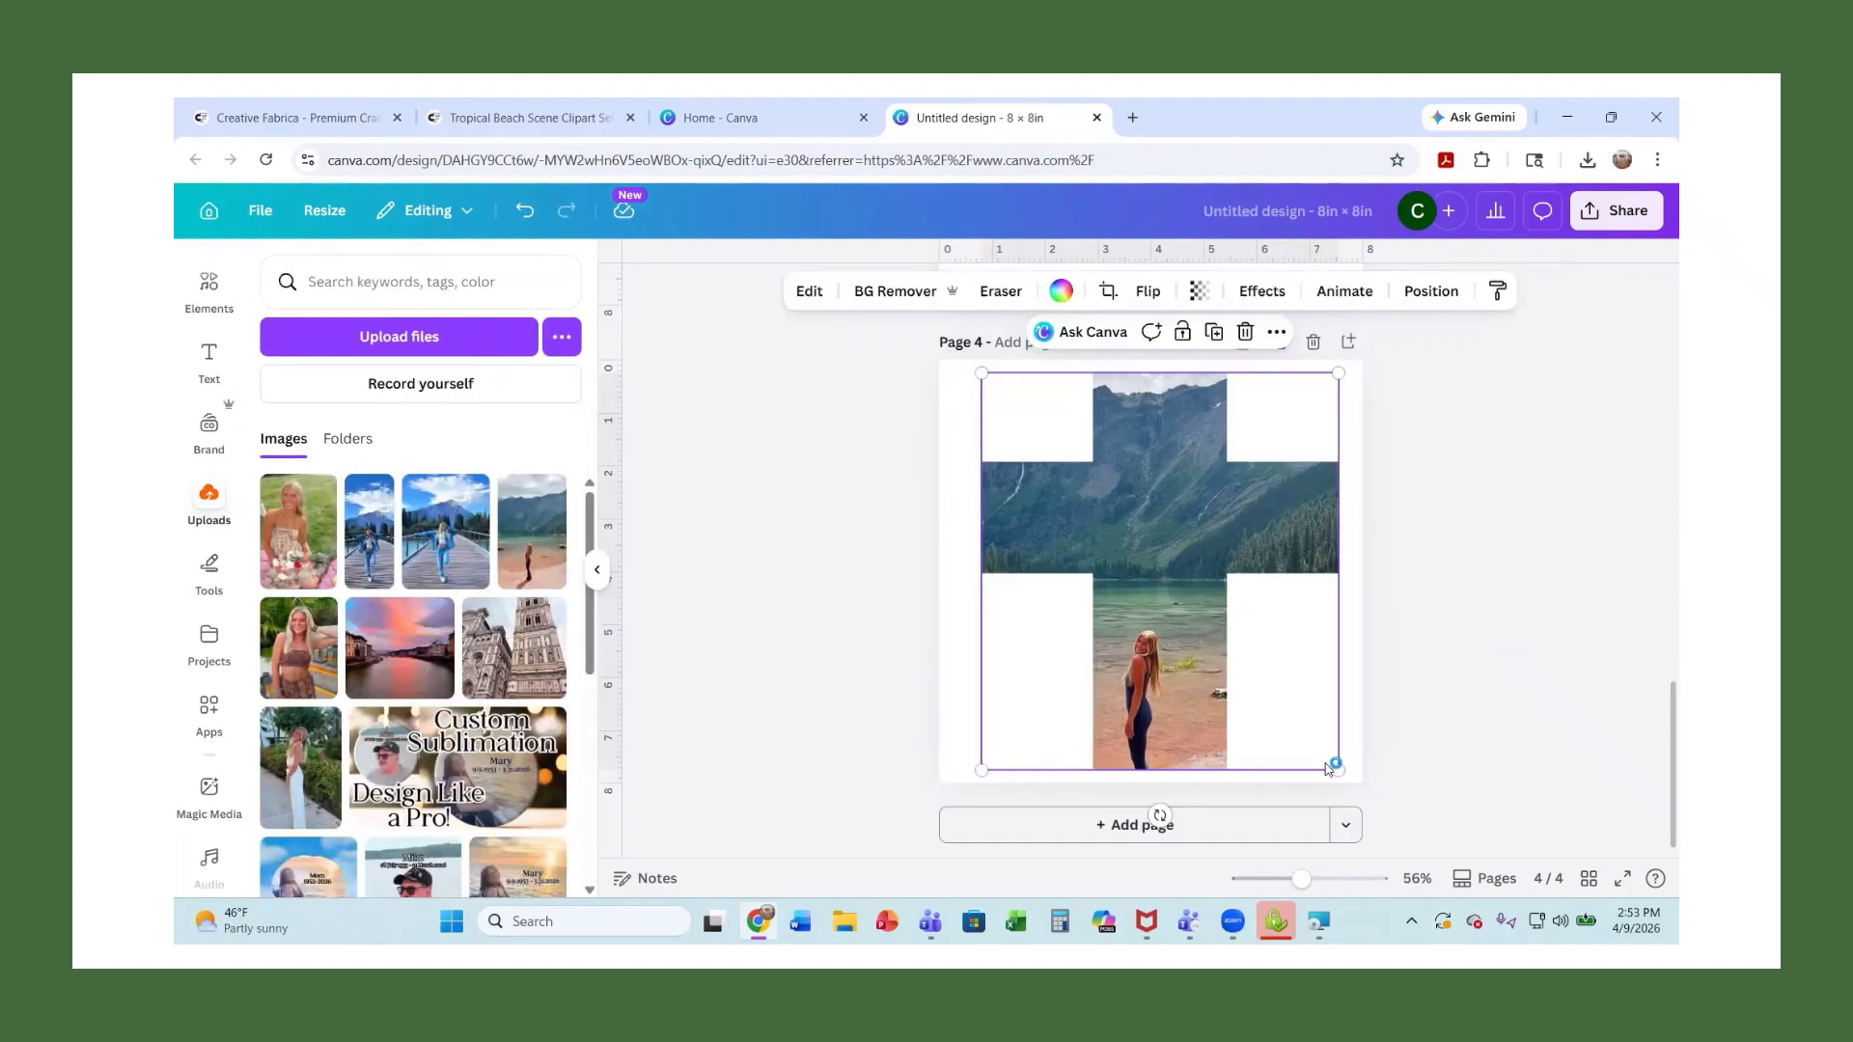
Enlarge the photo-filled cross on page 4 from two opposite corners until it spans the full page height
{"action": "left_click_drag", "start_coordinate": [1335, 769], "coordinate": [1347, 782]}
{"action": "left_click_drag", "start_coordinate": [979, 369], "coordinate": [969, 360]}
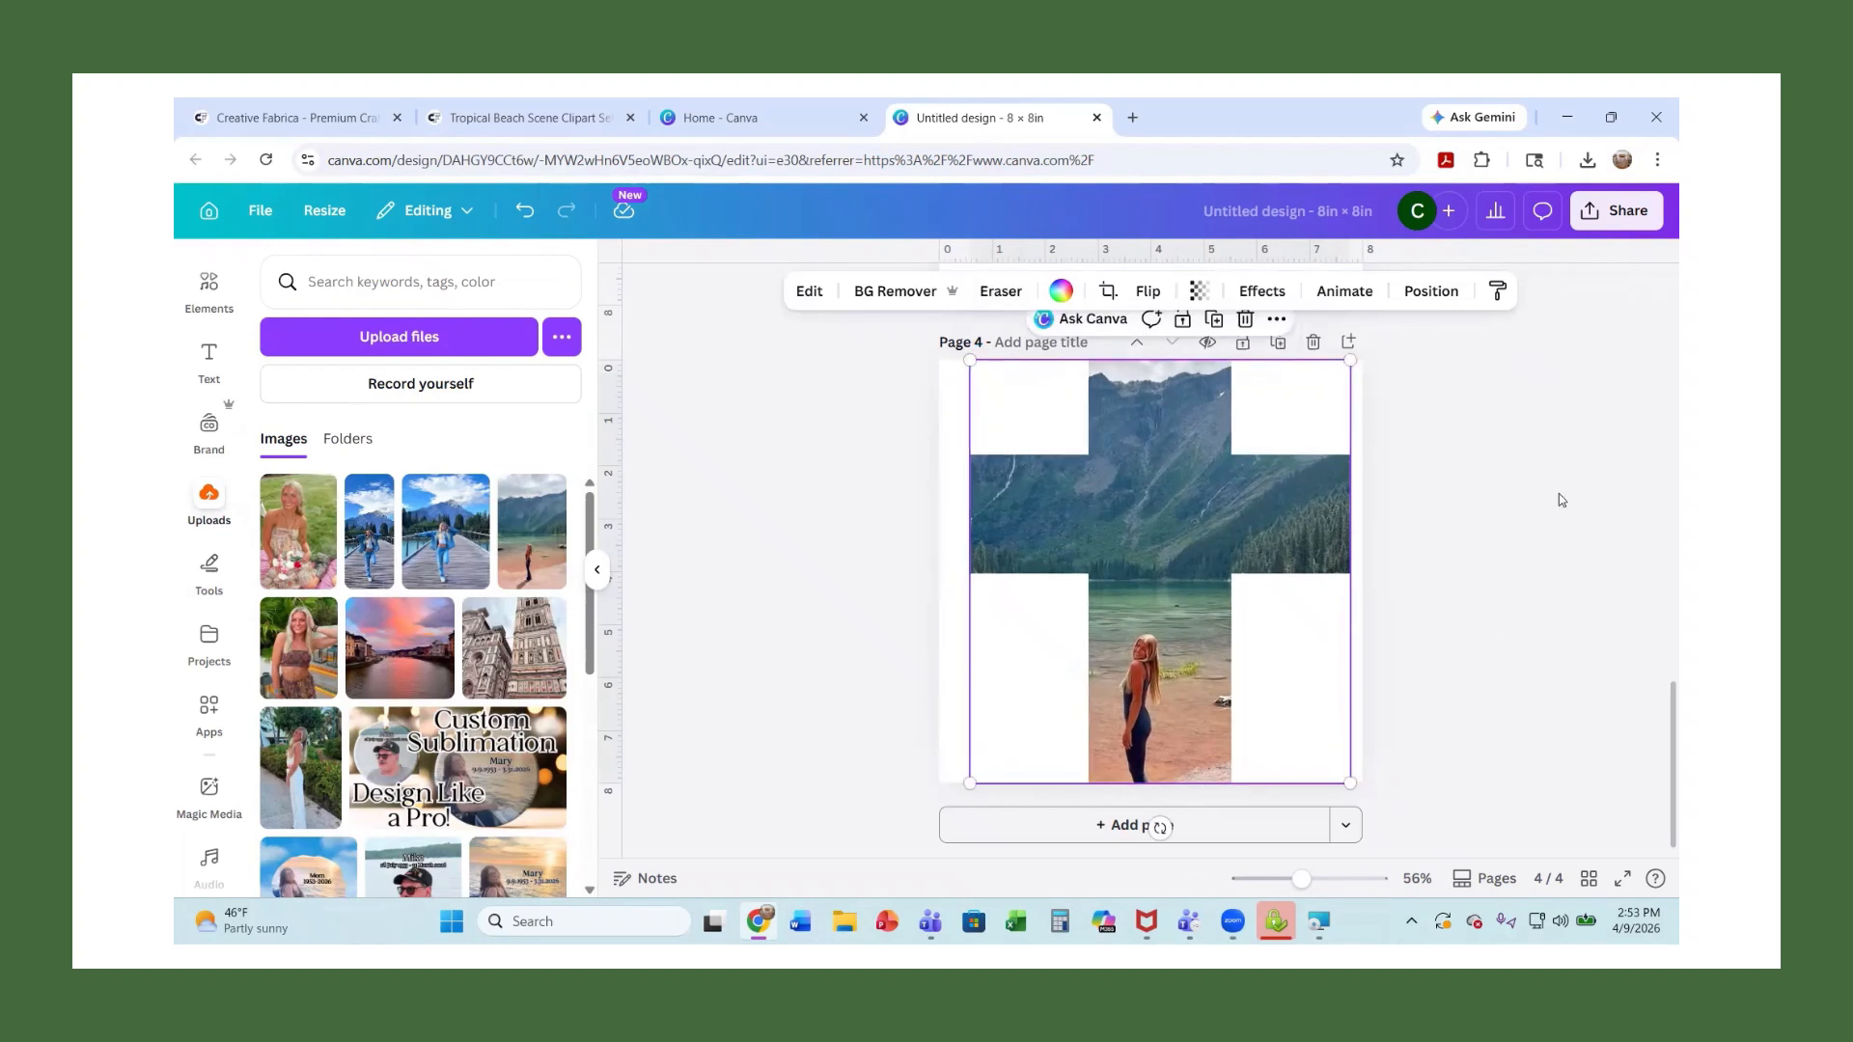
{"action": "left_click", "coordinate": [1567, 619]}
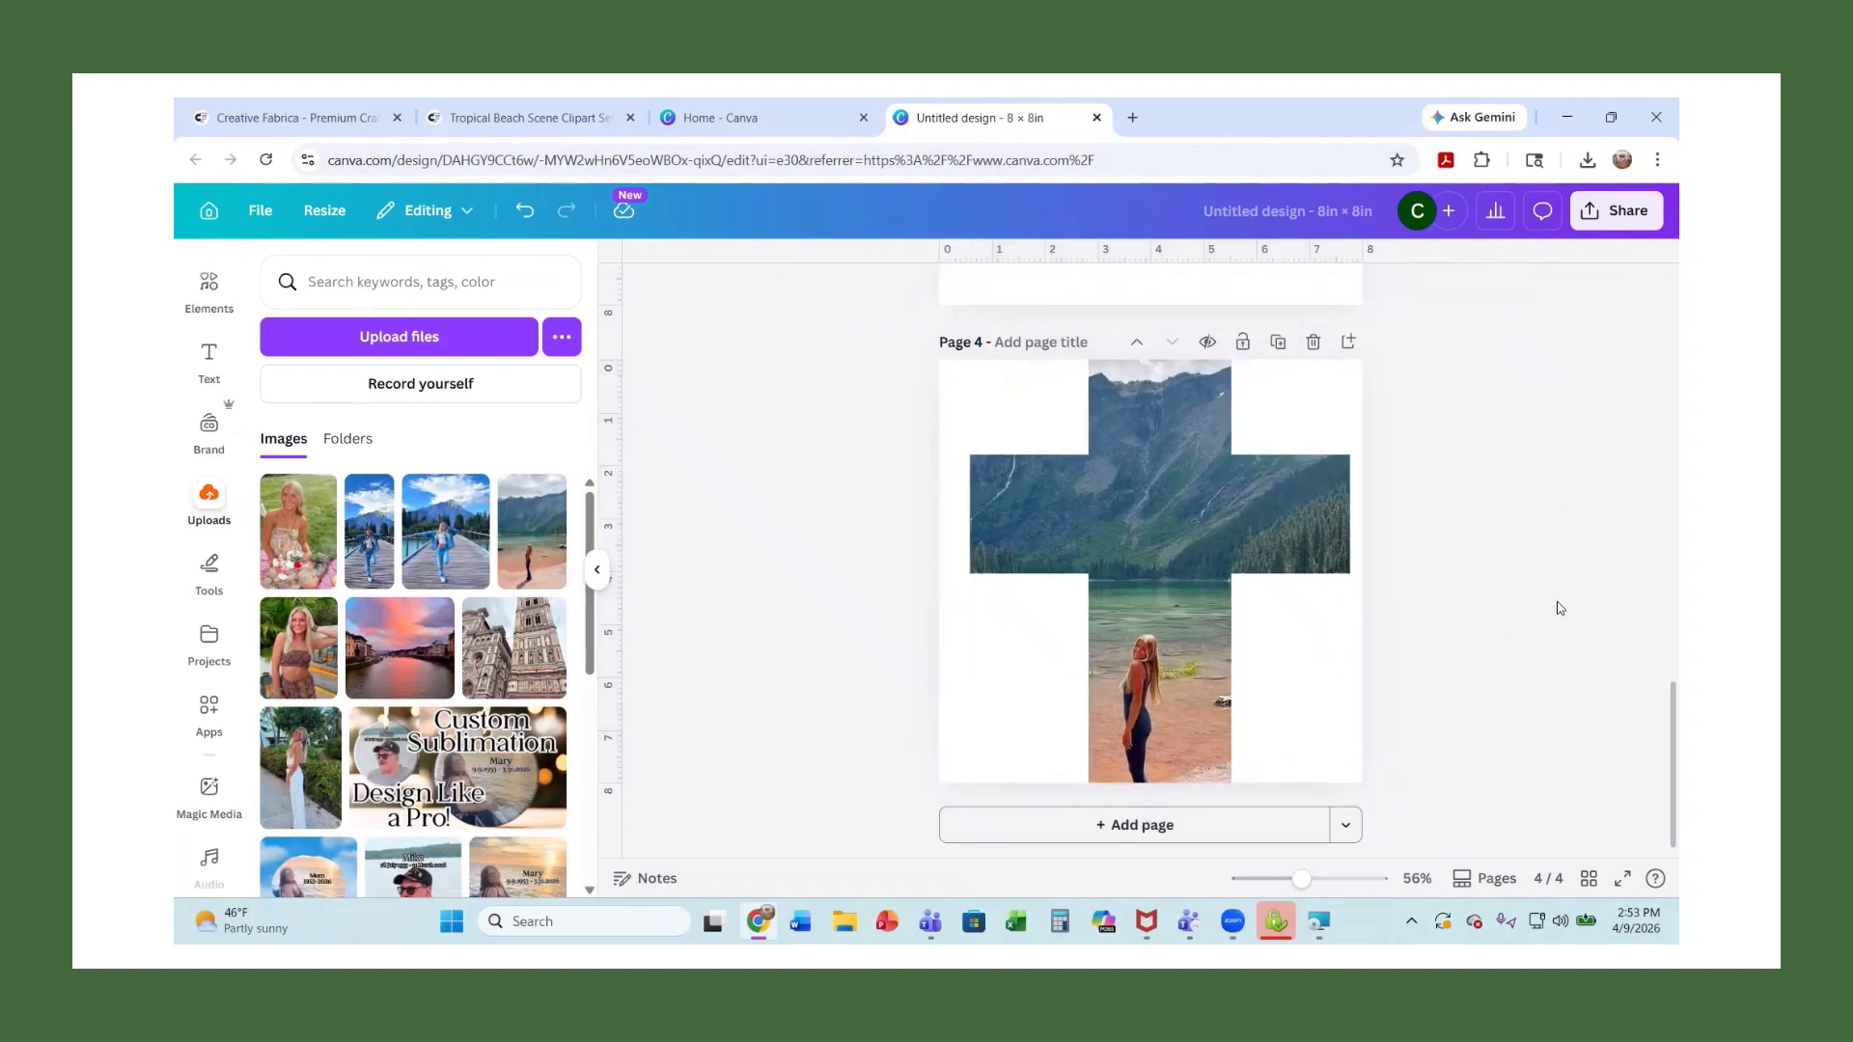
Add a blank page 5 after the cross page and open Frame Maker's text mode
{"action": "scroll", "coordinate": [1561, 608], "scroll_direction": "up", "scroll_amount": 15}
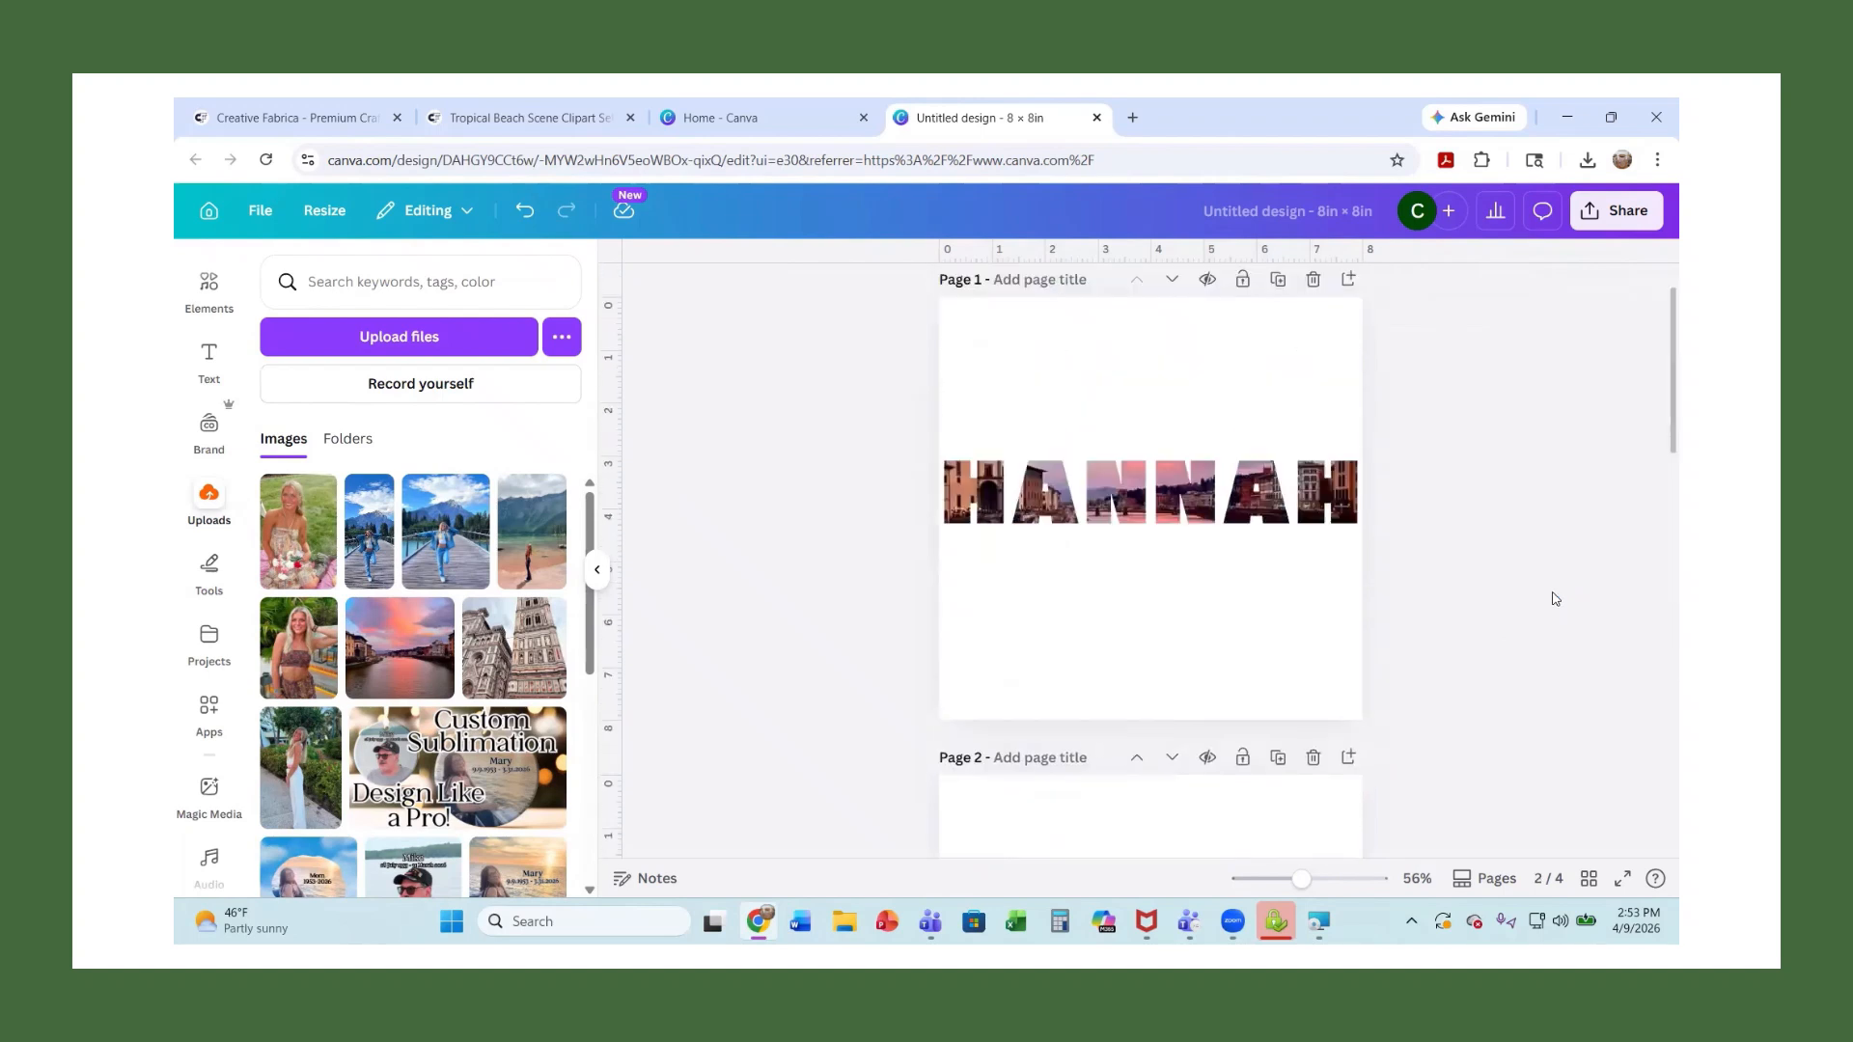
{"action": "scroll", "coordinate": [1556, 599], "scroll_direction": "up", "scroll_amount": 2}
{"action": "scroll", "coordinate": [1491, 578], "scroll_direction": "down", "scroll_amount": 17}
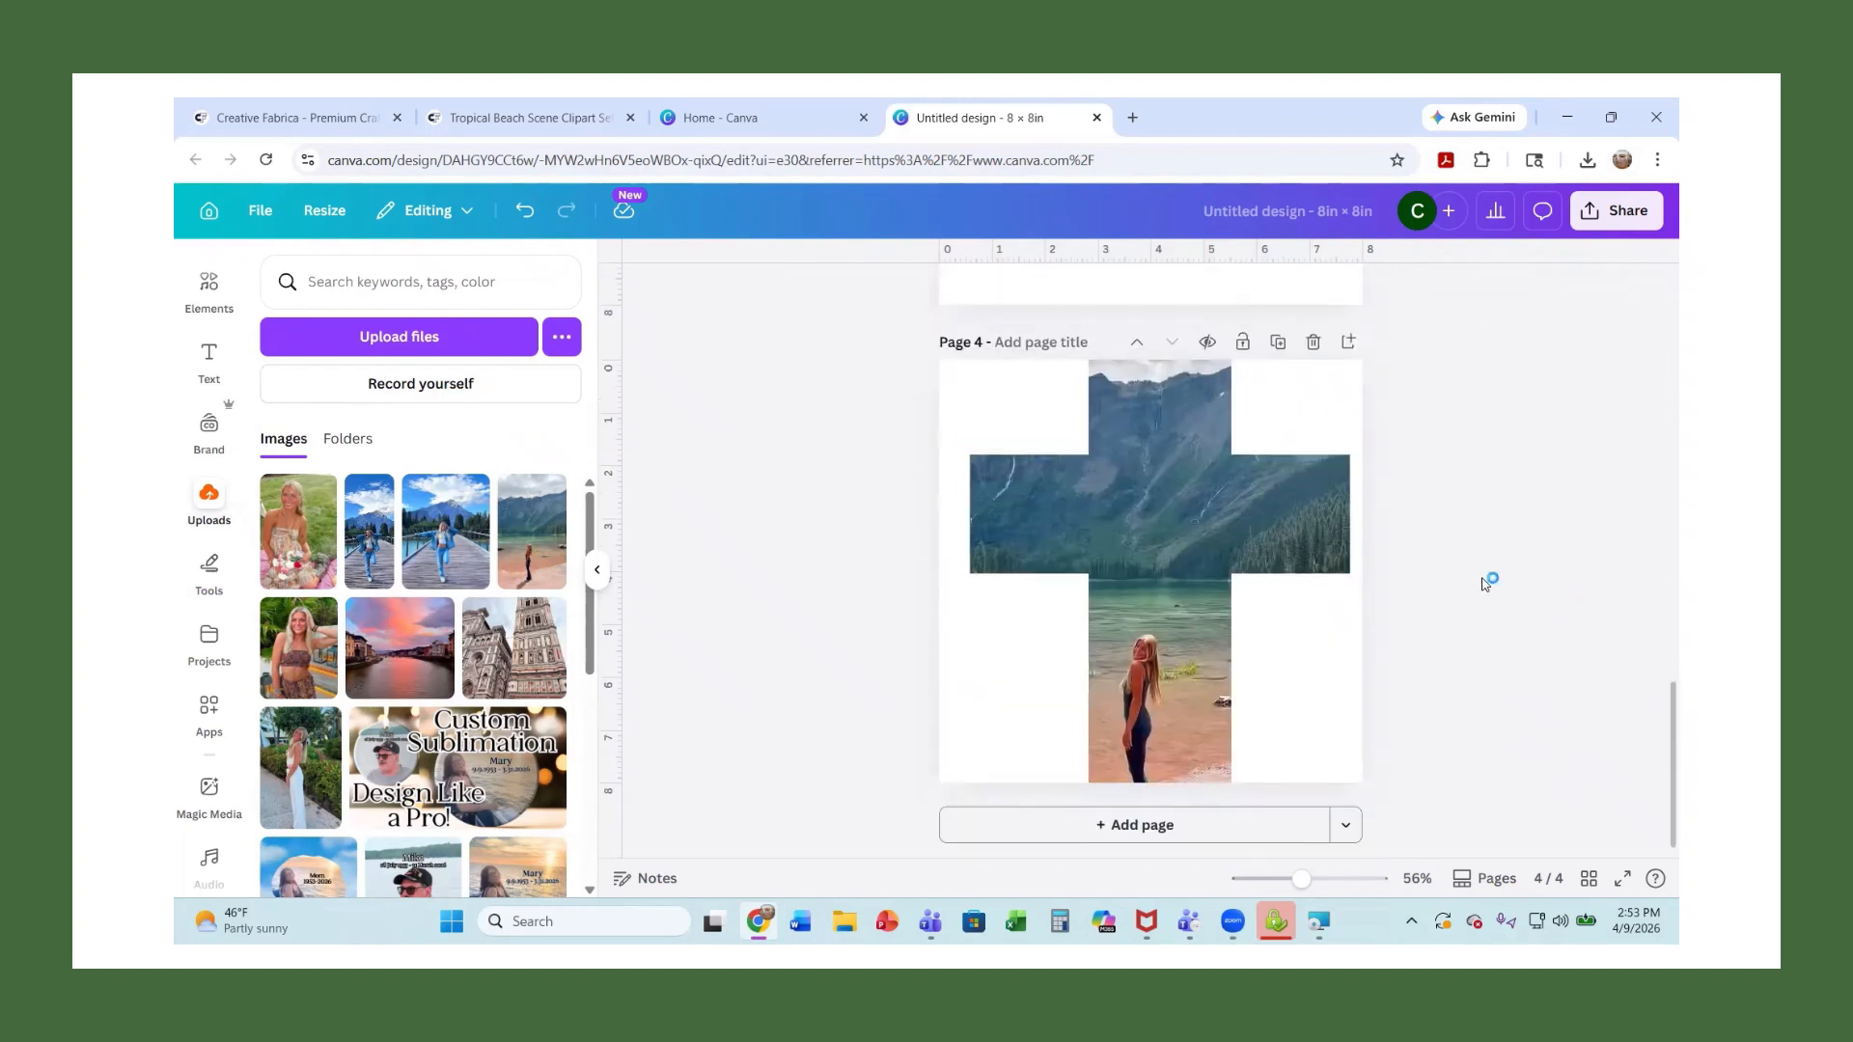
{"action": "left_click", "coordinate": [1153, 822]}
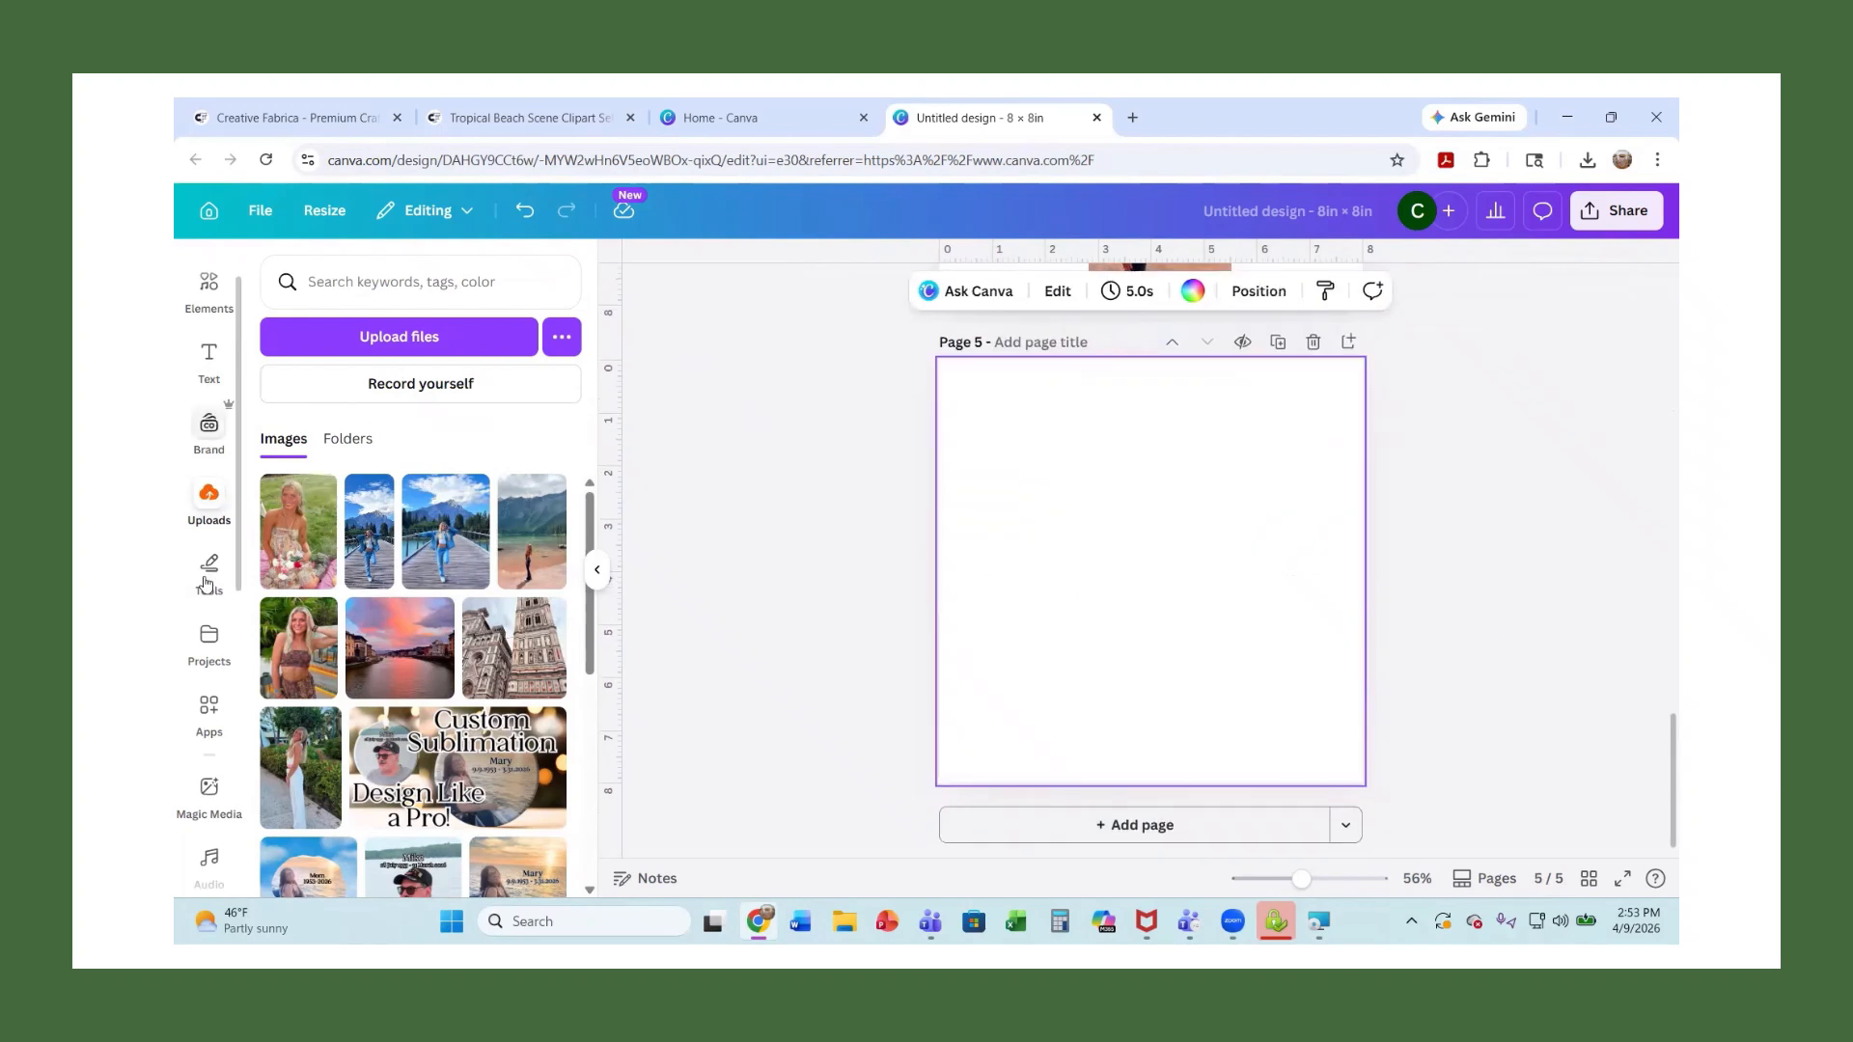
{"action": "scroll", "coordinate": [196, 731], "scroll_direction": "down", "scroll_amount": 2}
{"action": "scroll", "coordinate": [197, 714], "scroll_direction": "down", "scroll_amount": 2}
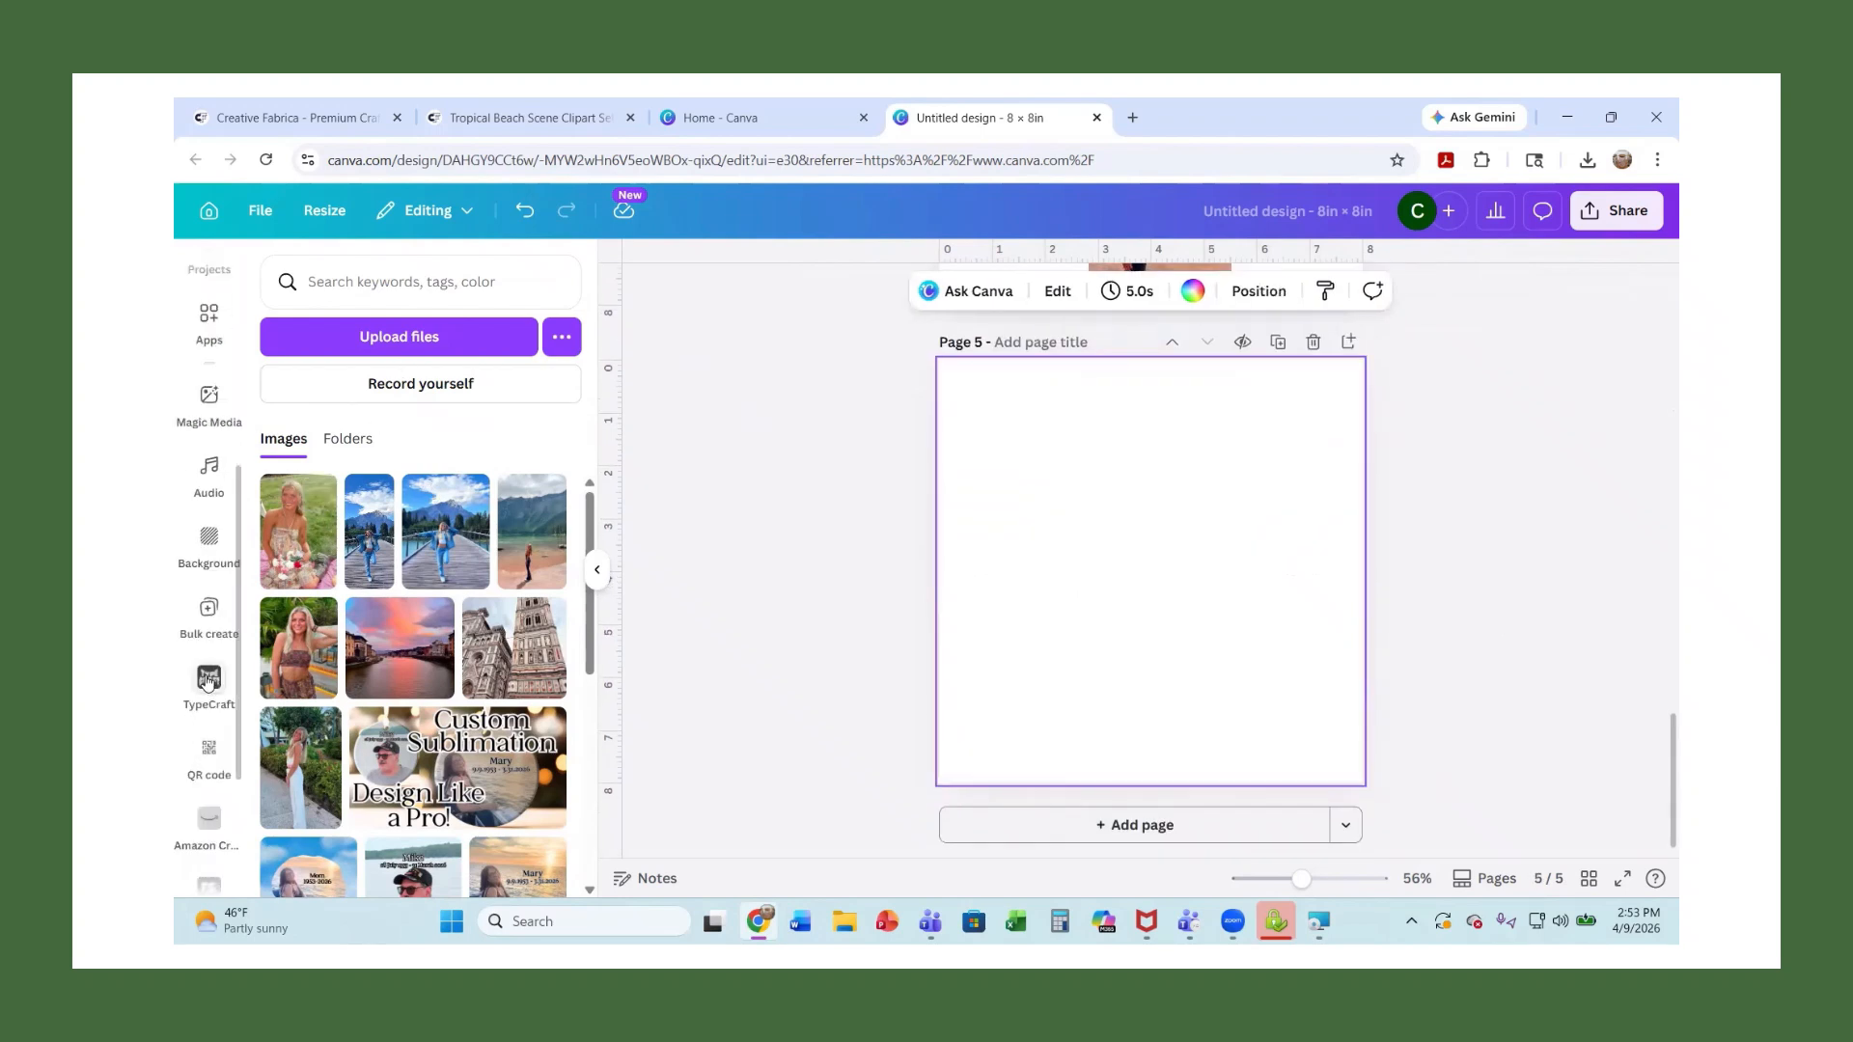
{"action": "scroll", "coordinate": [206, 680], "scroll_direction": "down", "scroll_amount": 2}
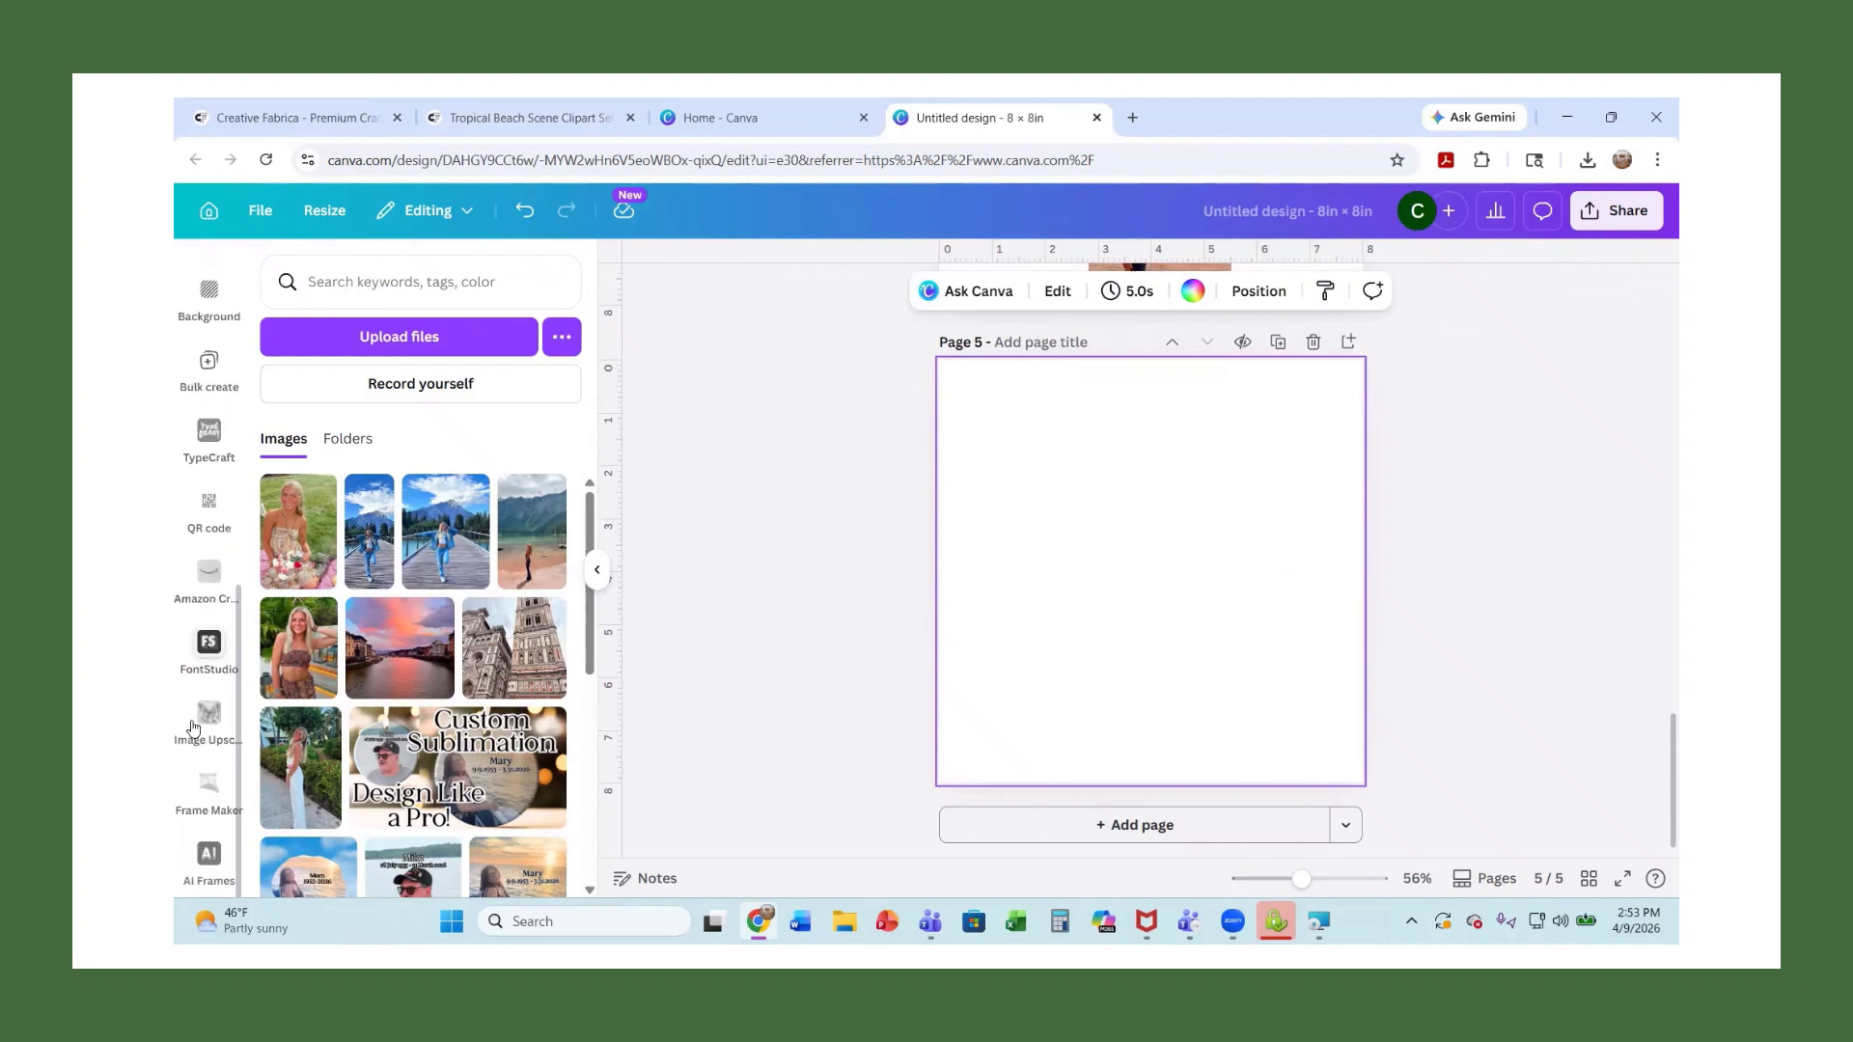
{"action": "left_click", "coordinate": [208, 777]}
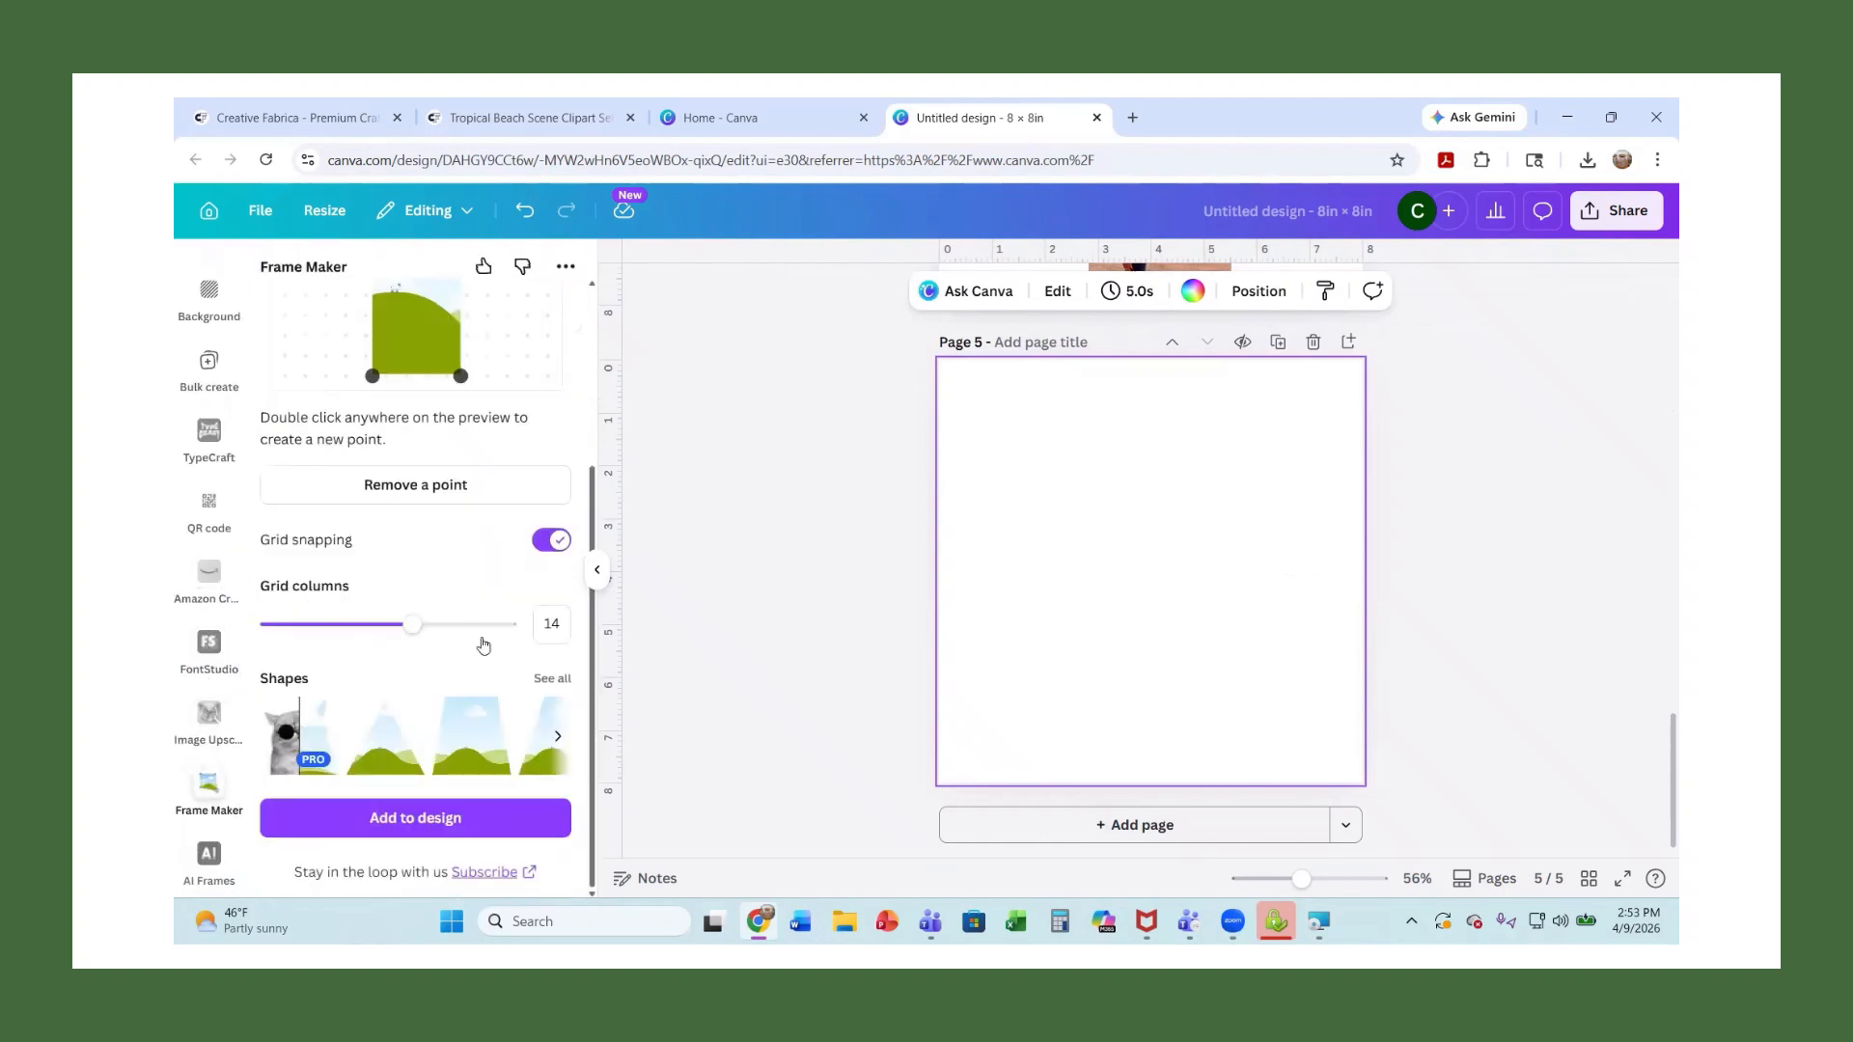
{"action": "left_click", "coordinate": [540, 679]}
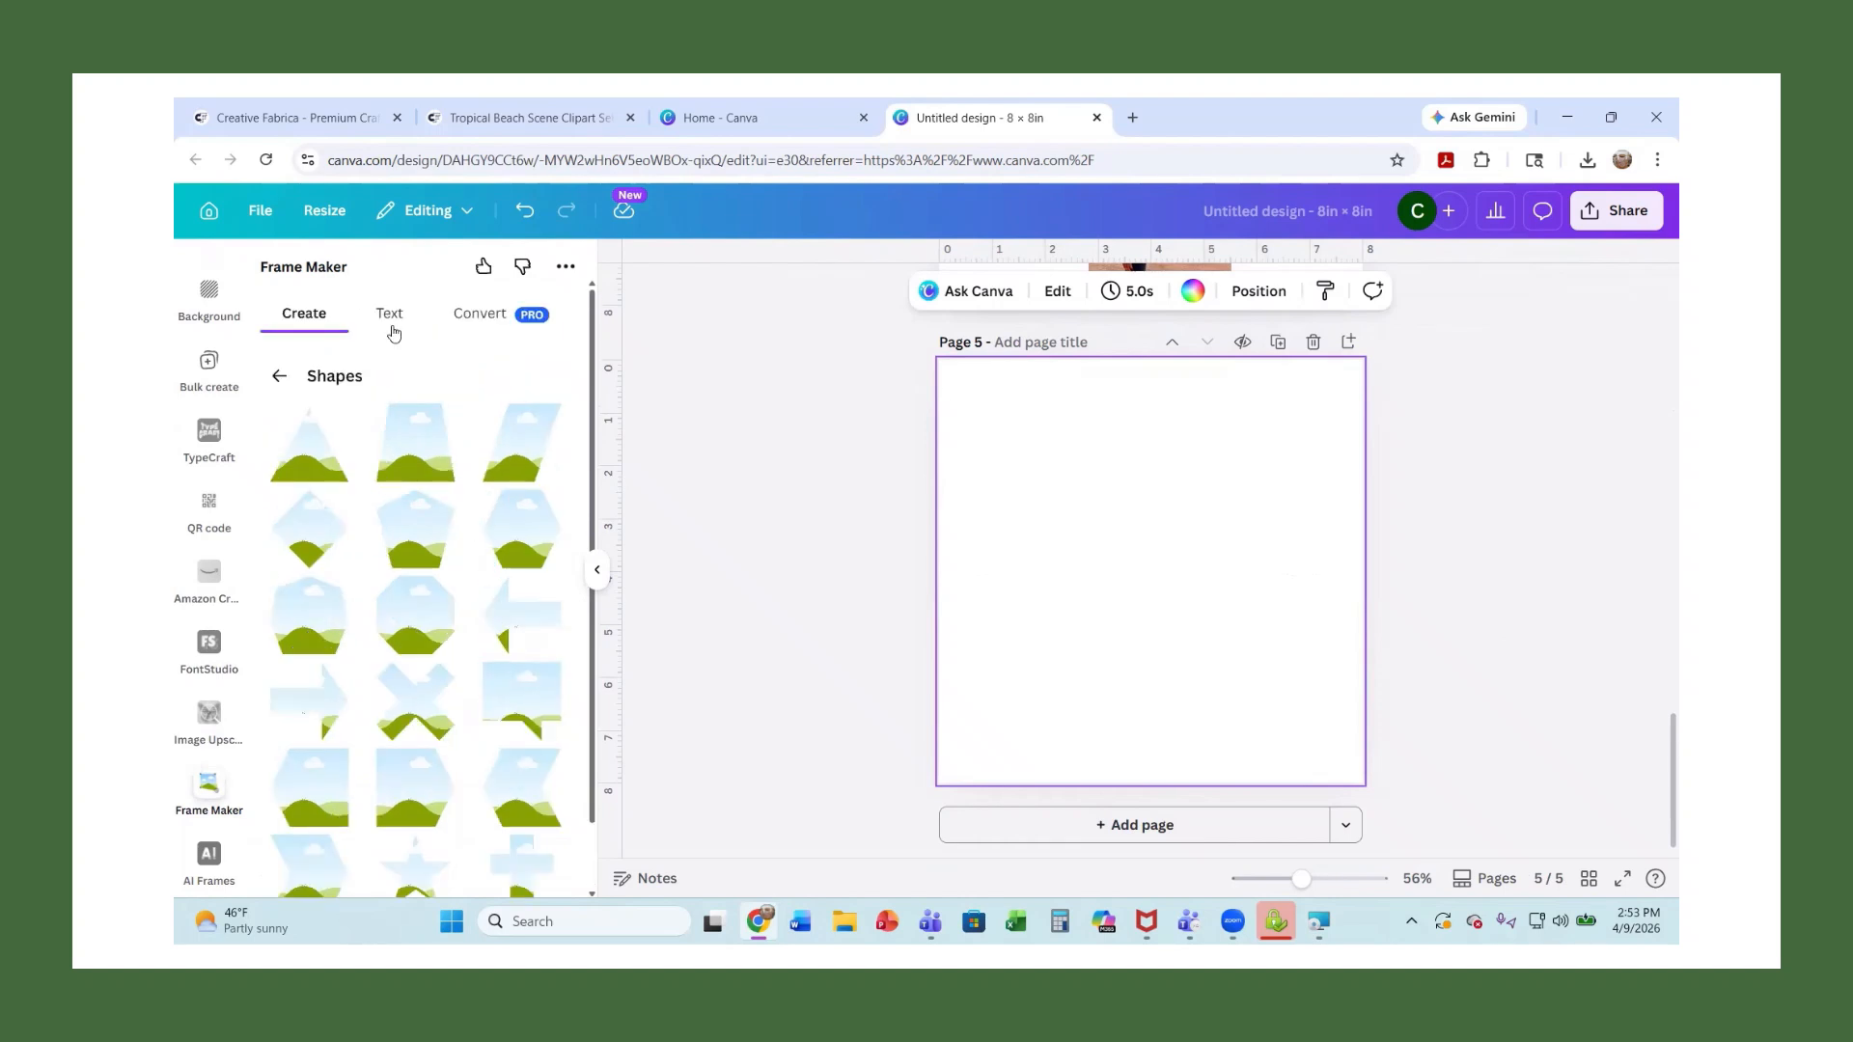
{"action": "left_click", "coordinate": [391, 315]}
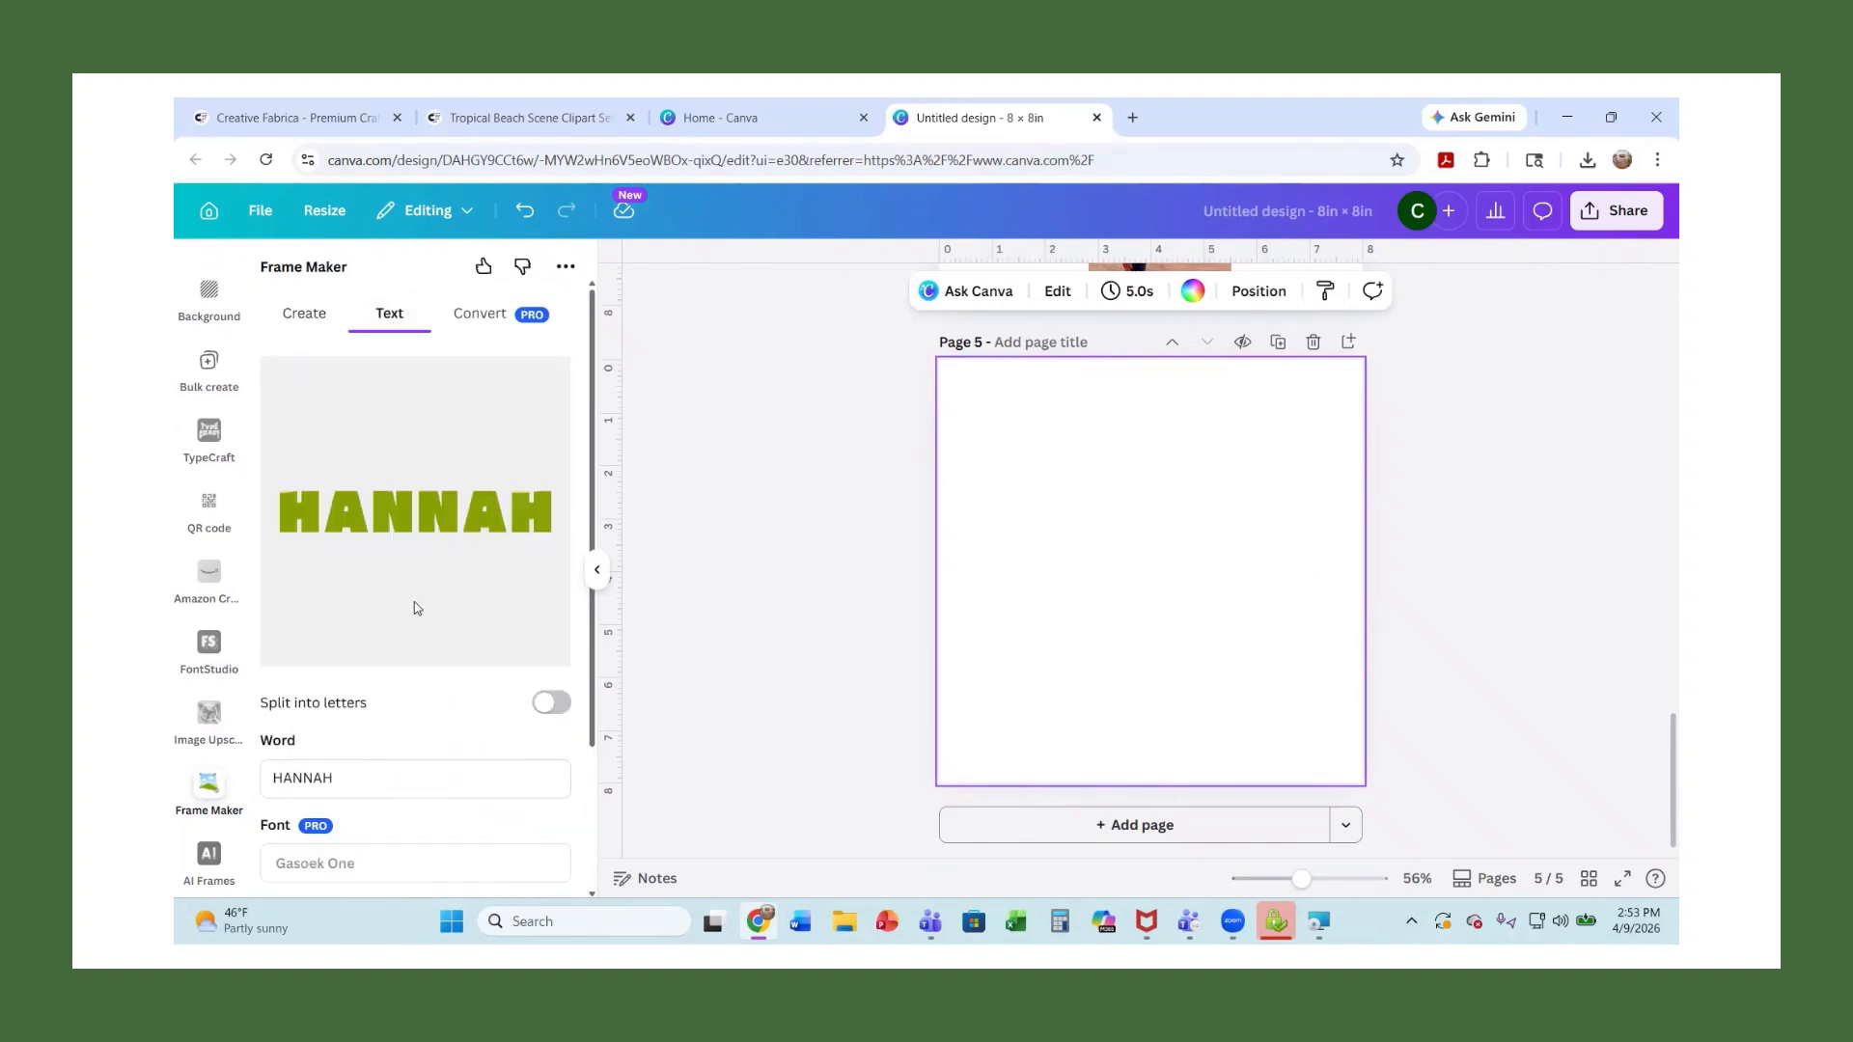
Set the Frame Maker word to LOVE and its letter spacing to -4
{"action": "scroll", "coordinate": [414, 600], "scroll_direction": "down", "scroll_amount": 2}
{"action": "left_click", "coordinate": [375, 589]}
{"action": "left_click_drag", "start_coordinate": [375, 590], "coordinate": [269, 585]}
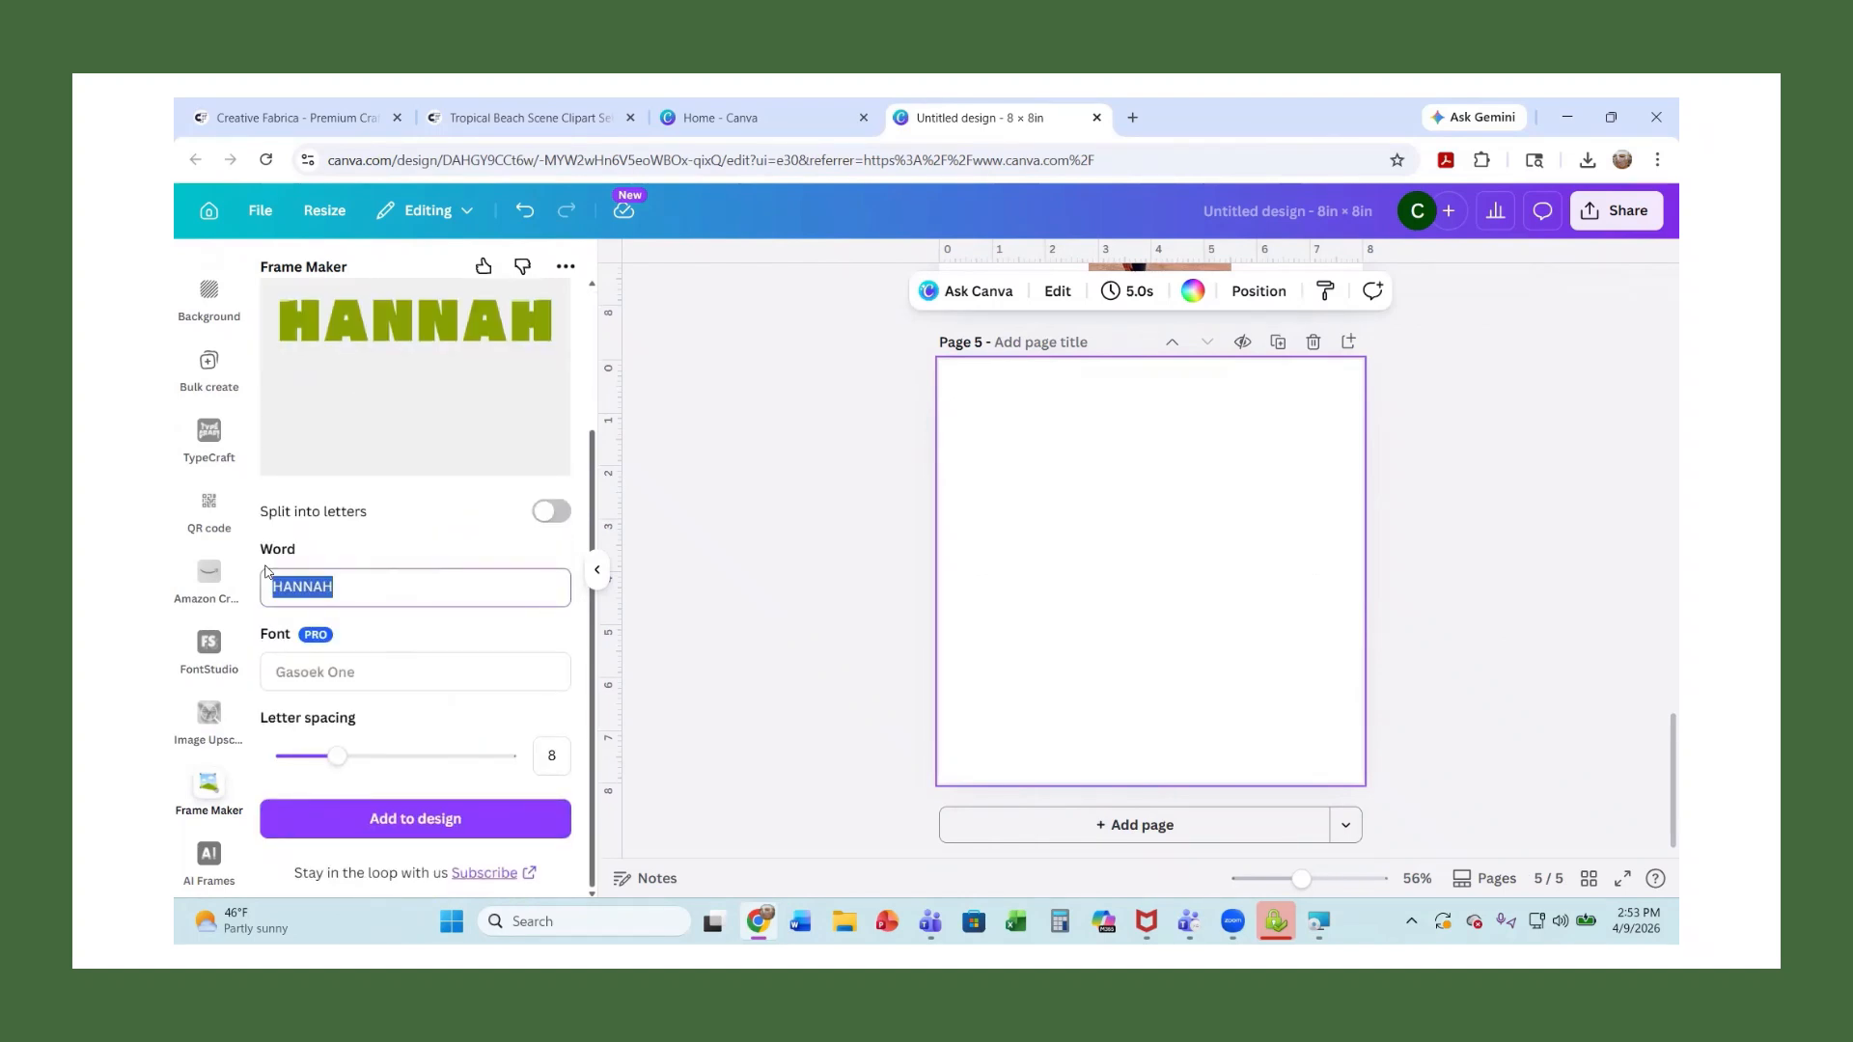
{"action": "type", "text": "LOVE"}
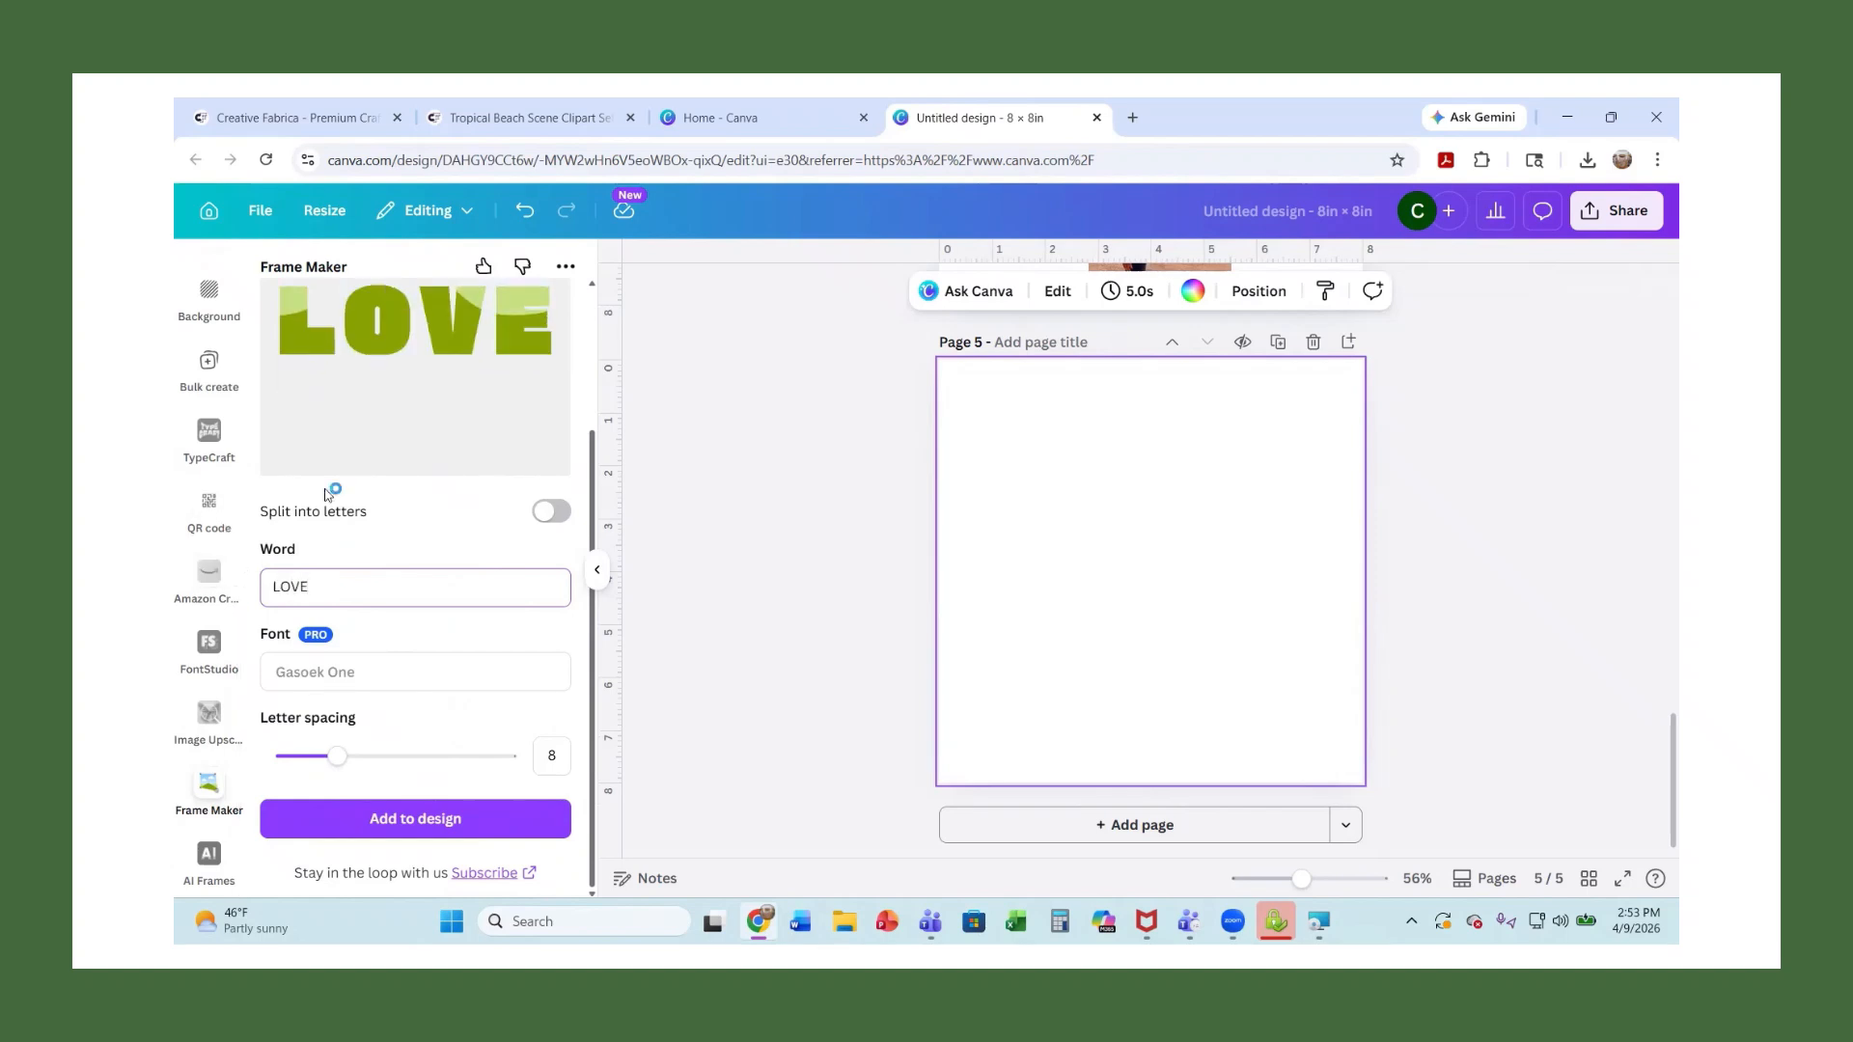
{"action": "left_click", "coordinate": [326, 759]}
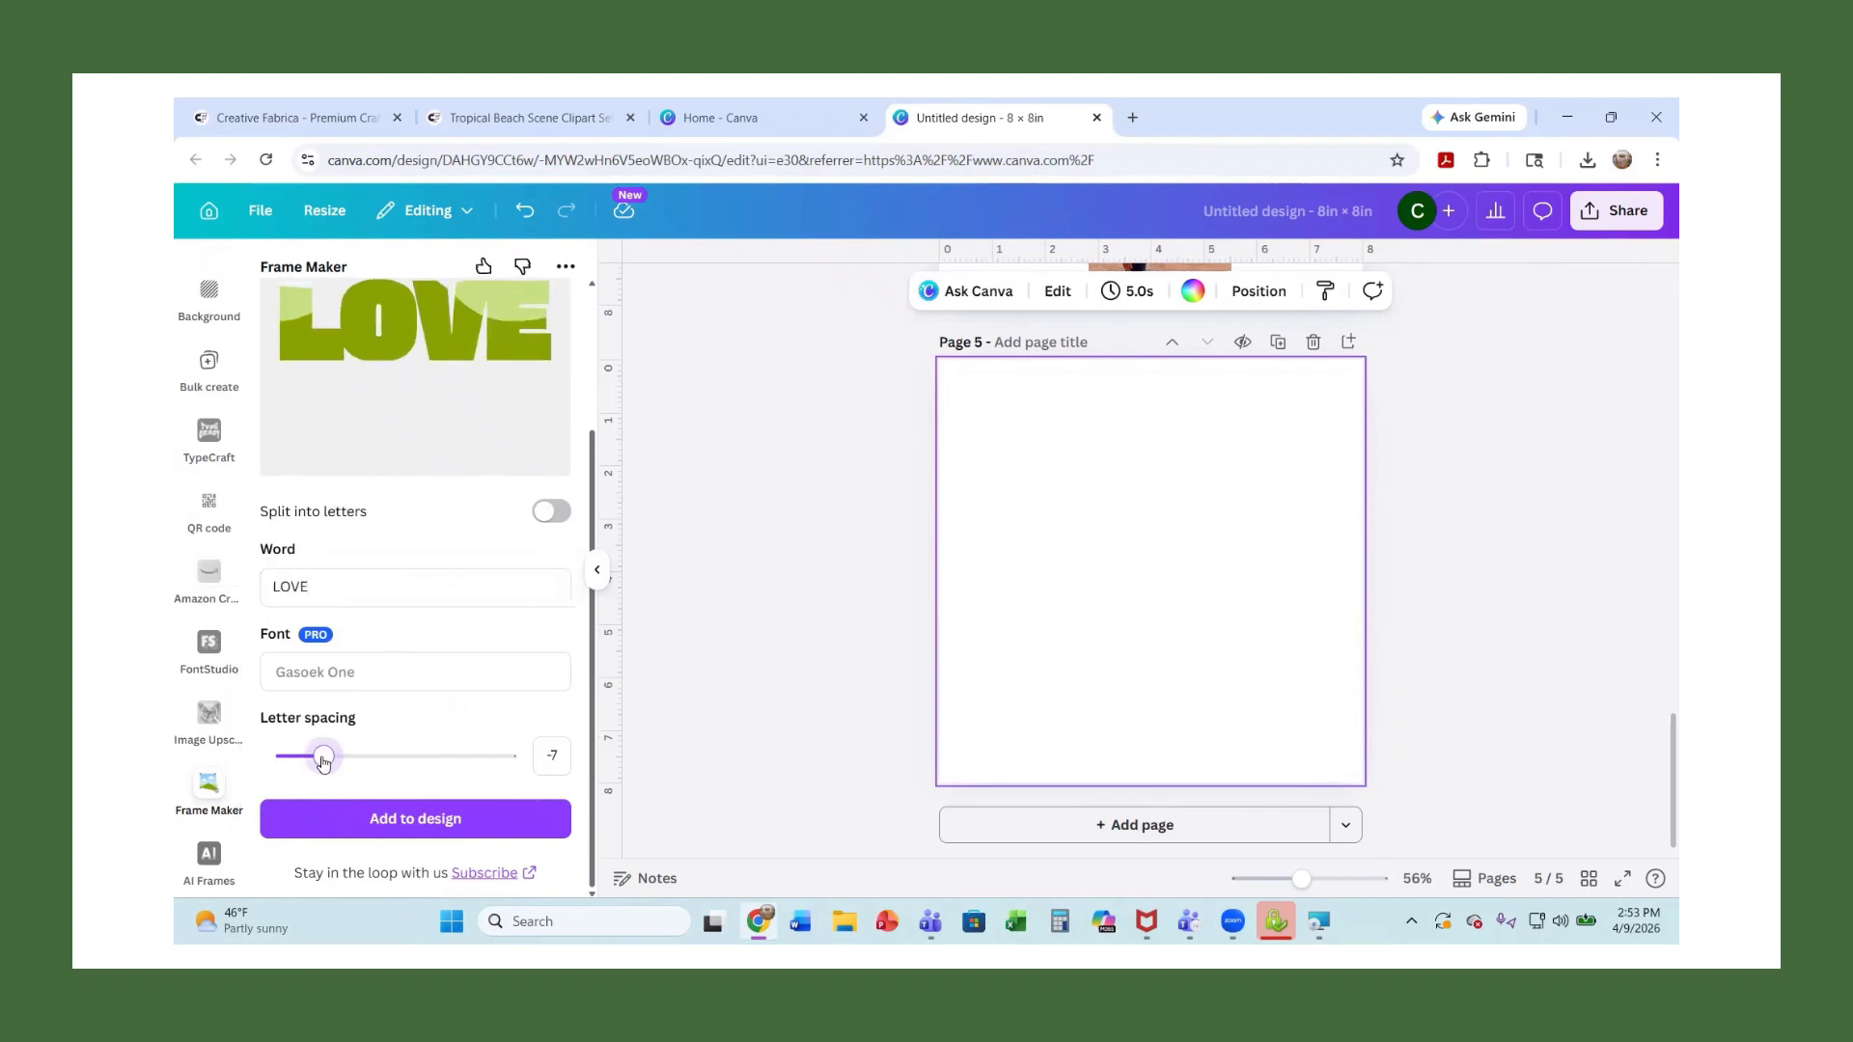
{"action": "left_click_drag", "start_coordinate": [324, 761], "coordinate": [327, 763]}
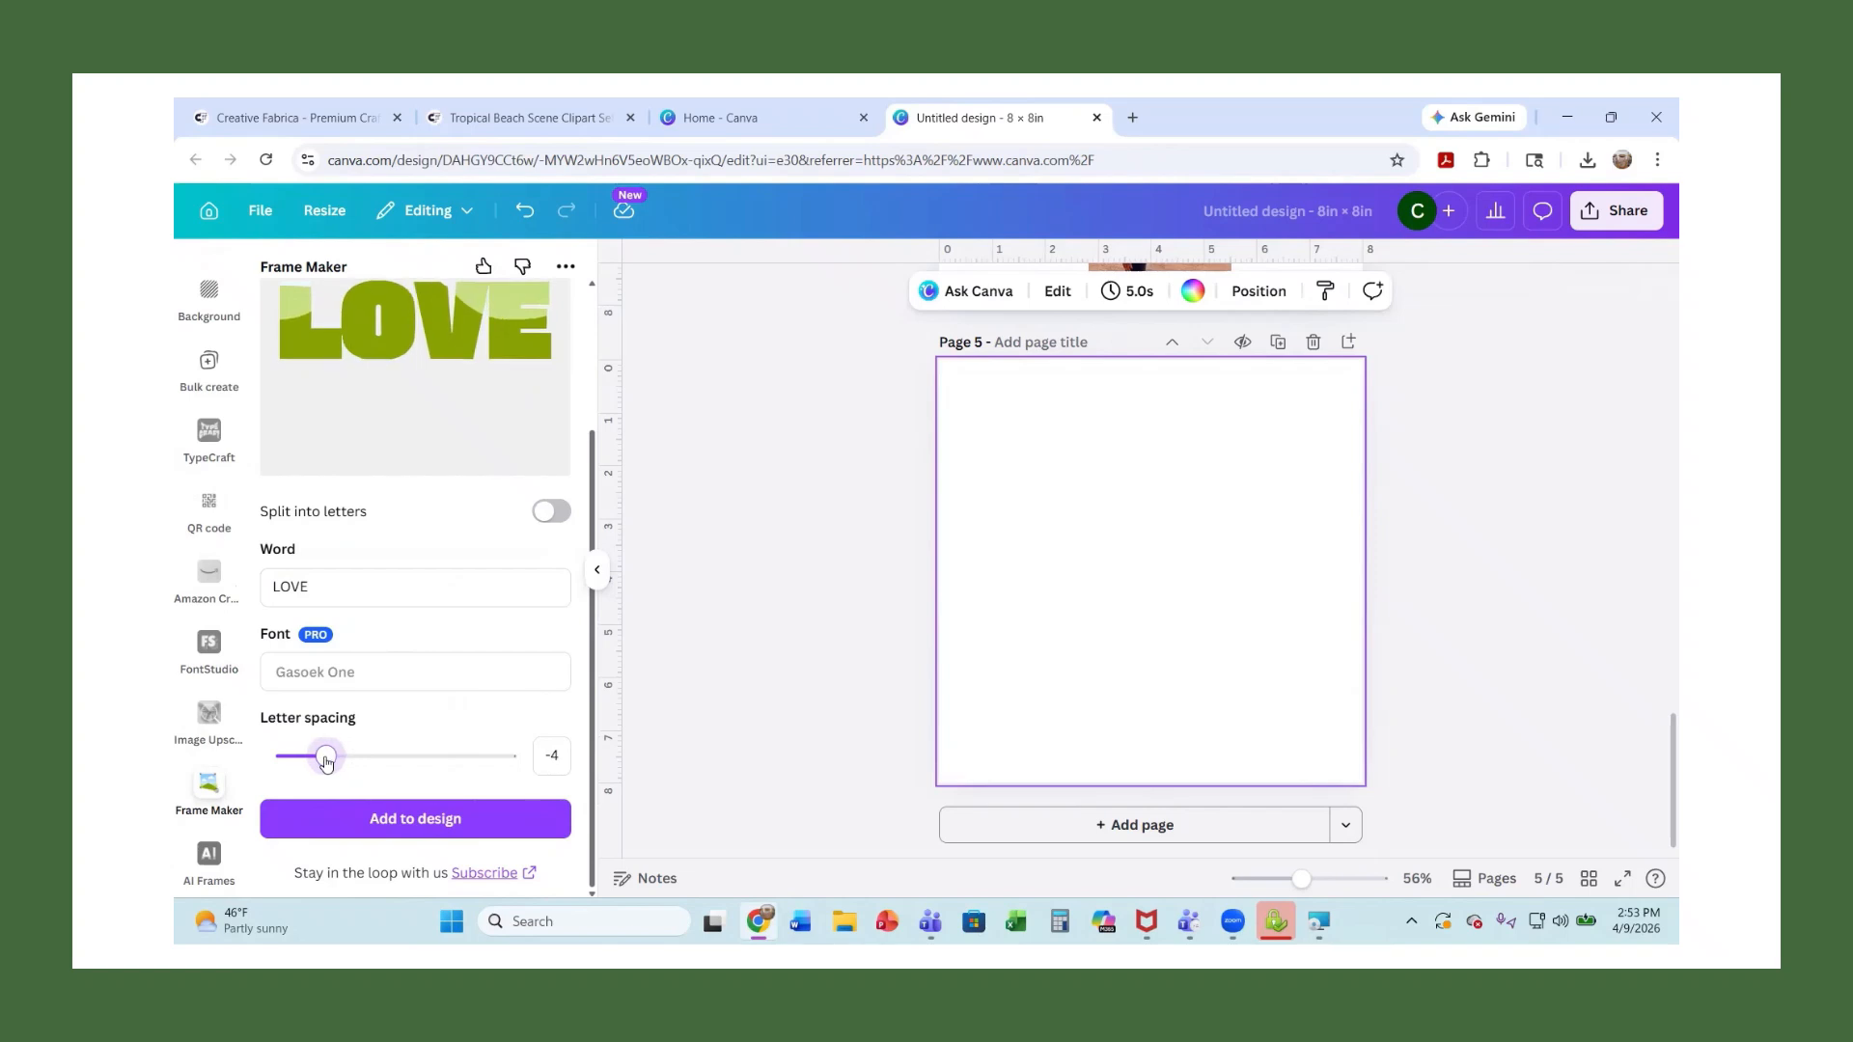
Add the LOVE frame to page 5, enlarge it to the full page width, and place it in the upper half
{"action": "left_click", "coordinate": [415, 818]}
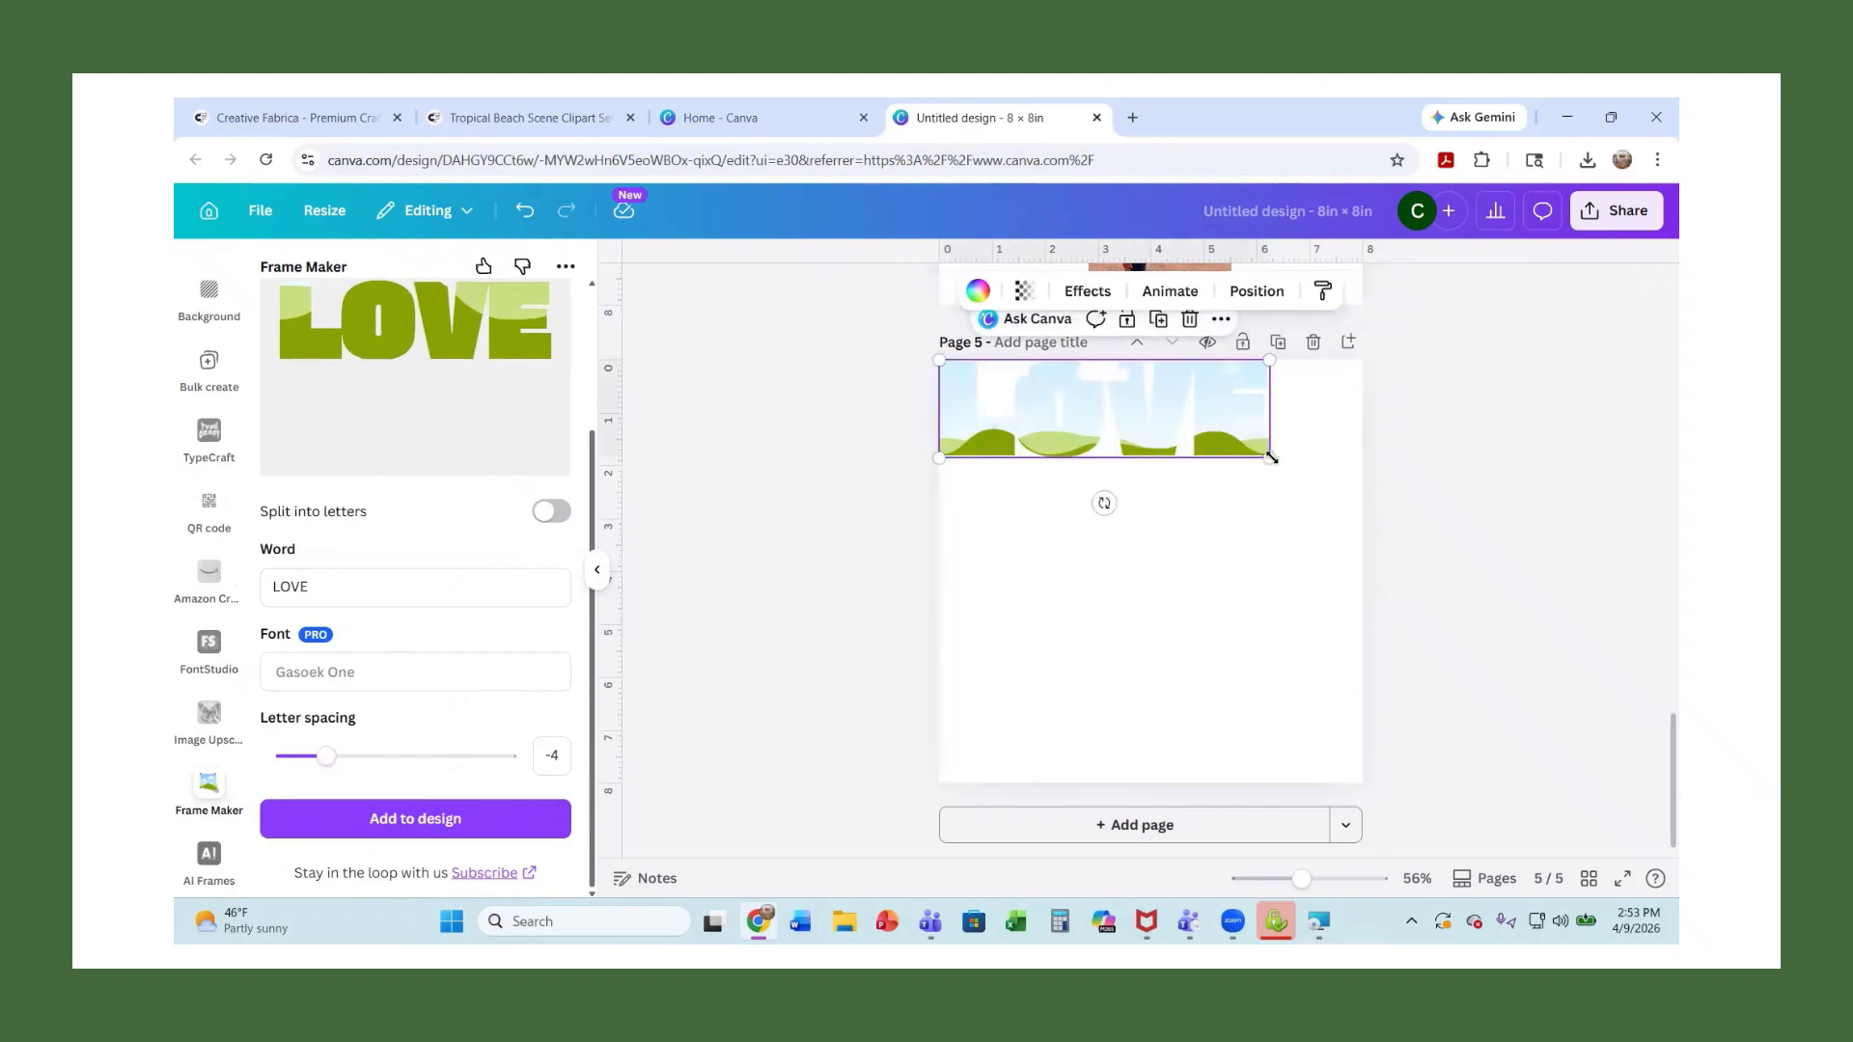
{"action": "left_click_drag", "start_coordinate": [1272, 459], "coordinate": [1225, 535]}
{"action": "scroll", "coordinate": [317, 453], "scroll_direction": "up", "scroll_amount": 5}
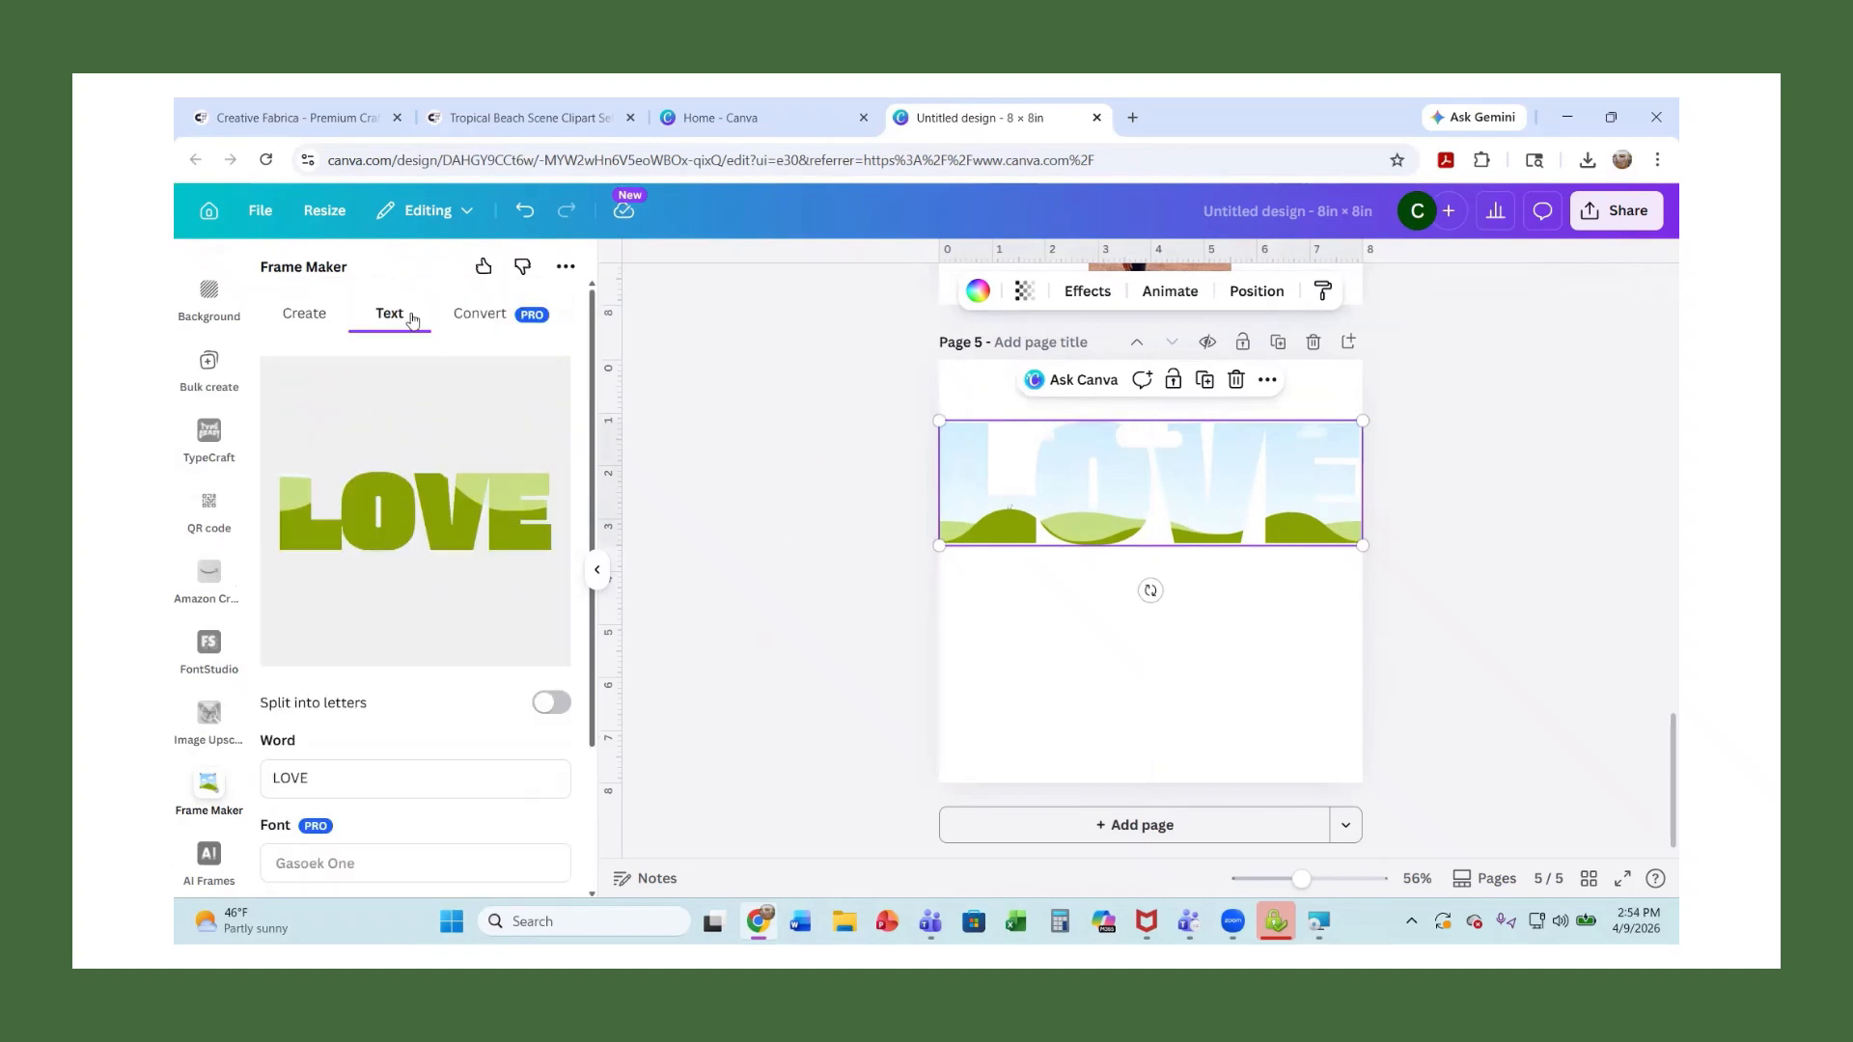
Create a right-pointing chevron frame from Frame Maker's full shape set and place it at page 5's left edge below LOVE
{"action": "left_click", "coordinate": [327, 322]}
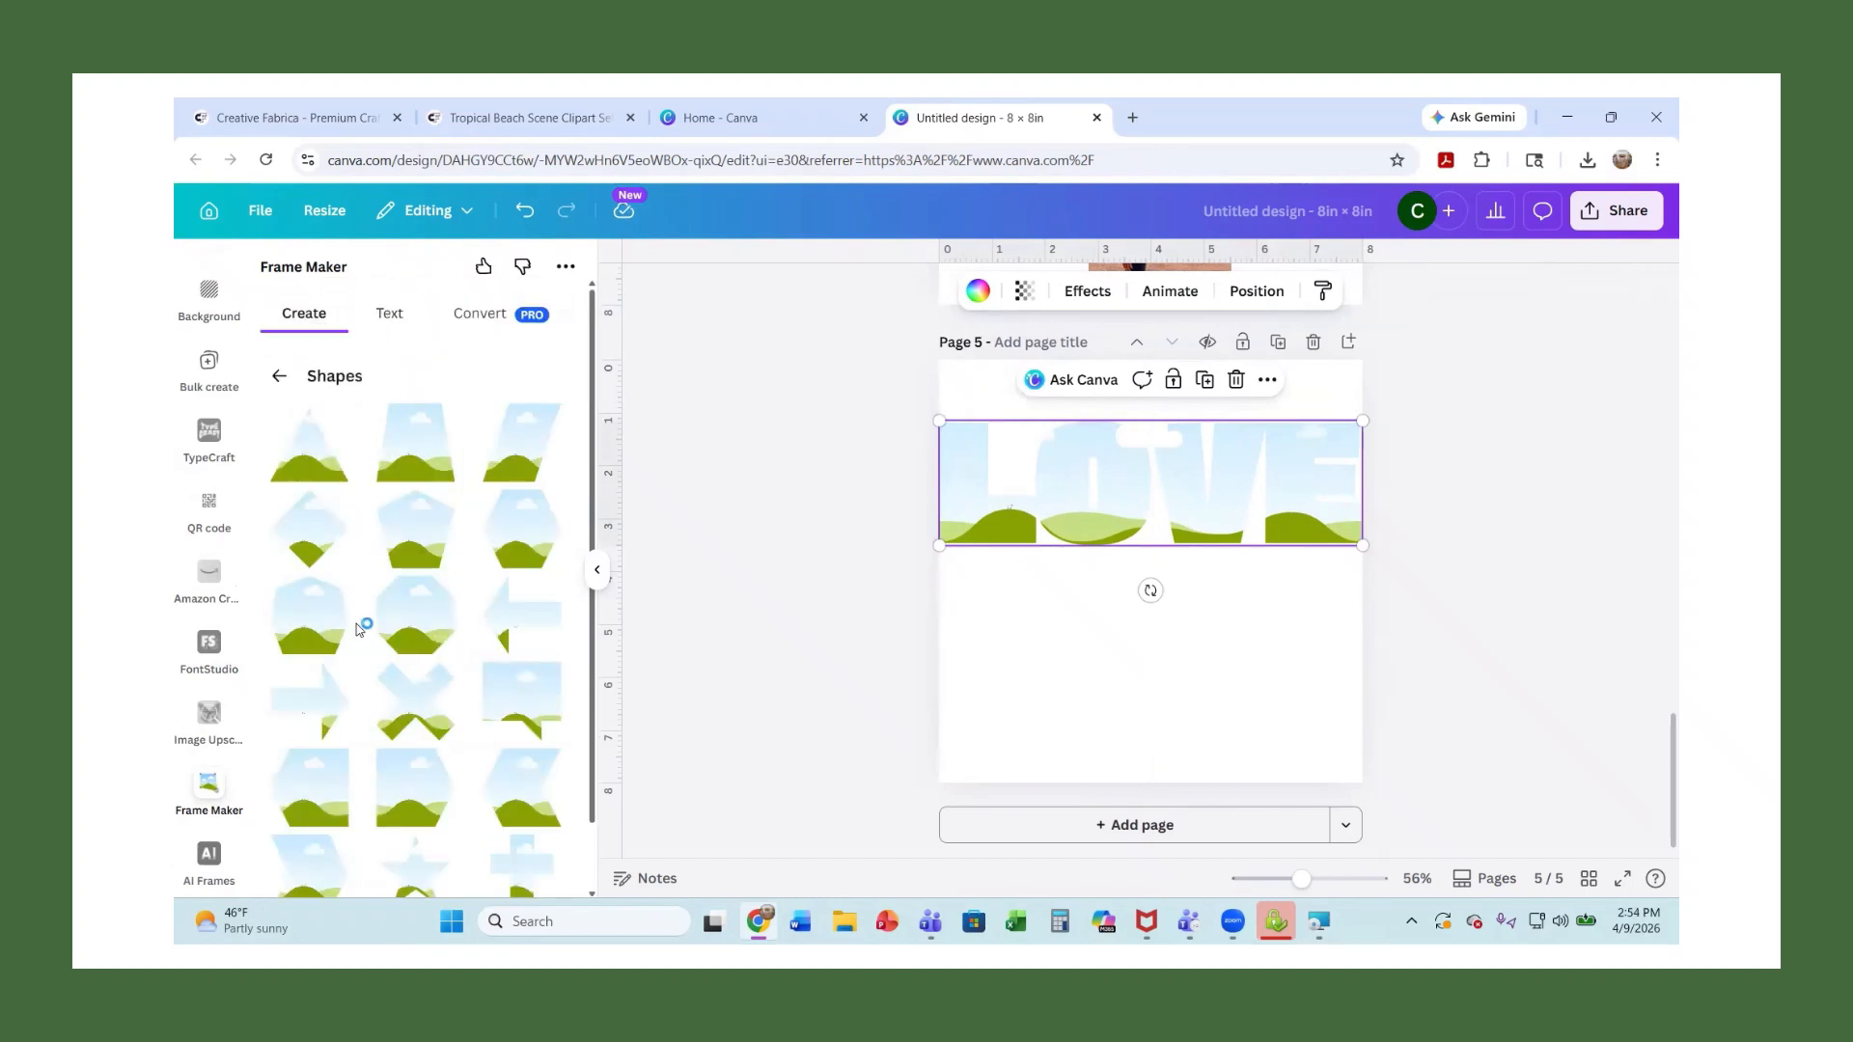
{"action": "scroll", "coordinate": [446, 639], "scroll_direction": "down", "scroll_amount": 2}
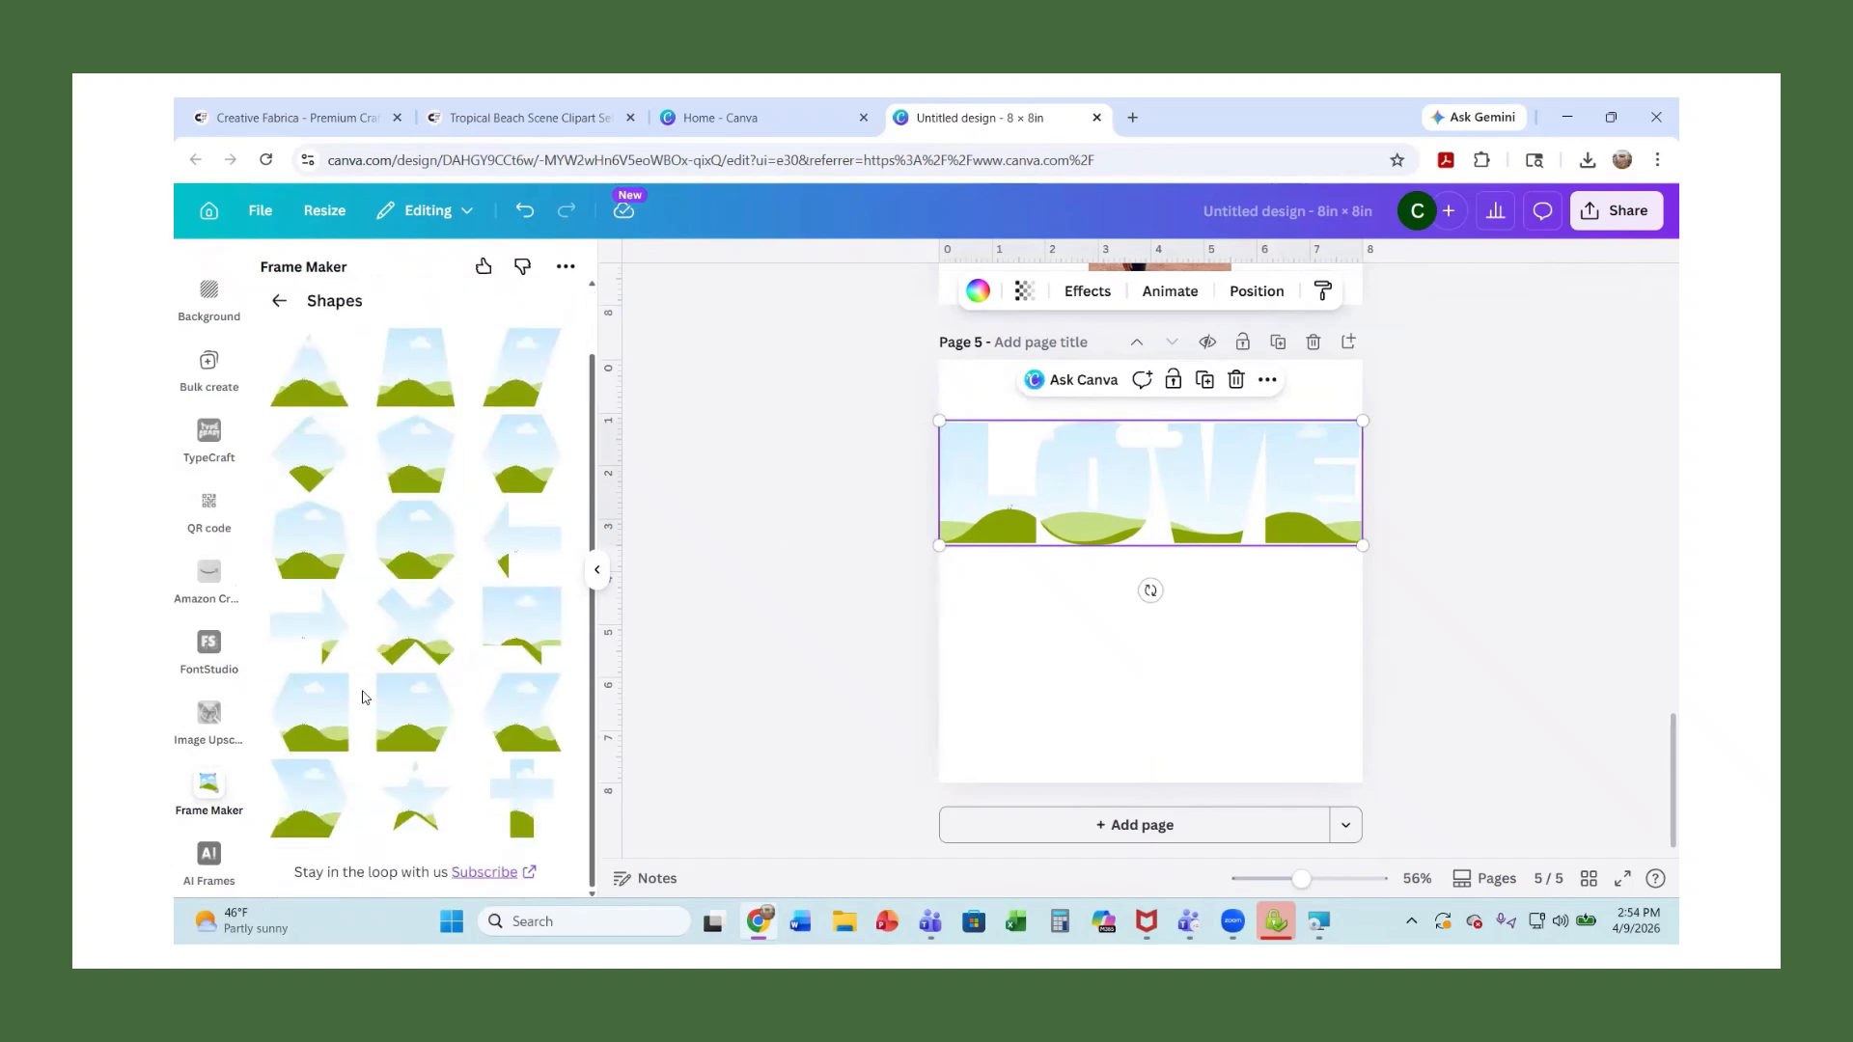
{"action": "left_click", "coordinate": [329, 809]}
{"action": "scroll", "coordinate": [408, 816], "scroll_direction": "down", "scroll_amount": 1}
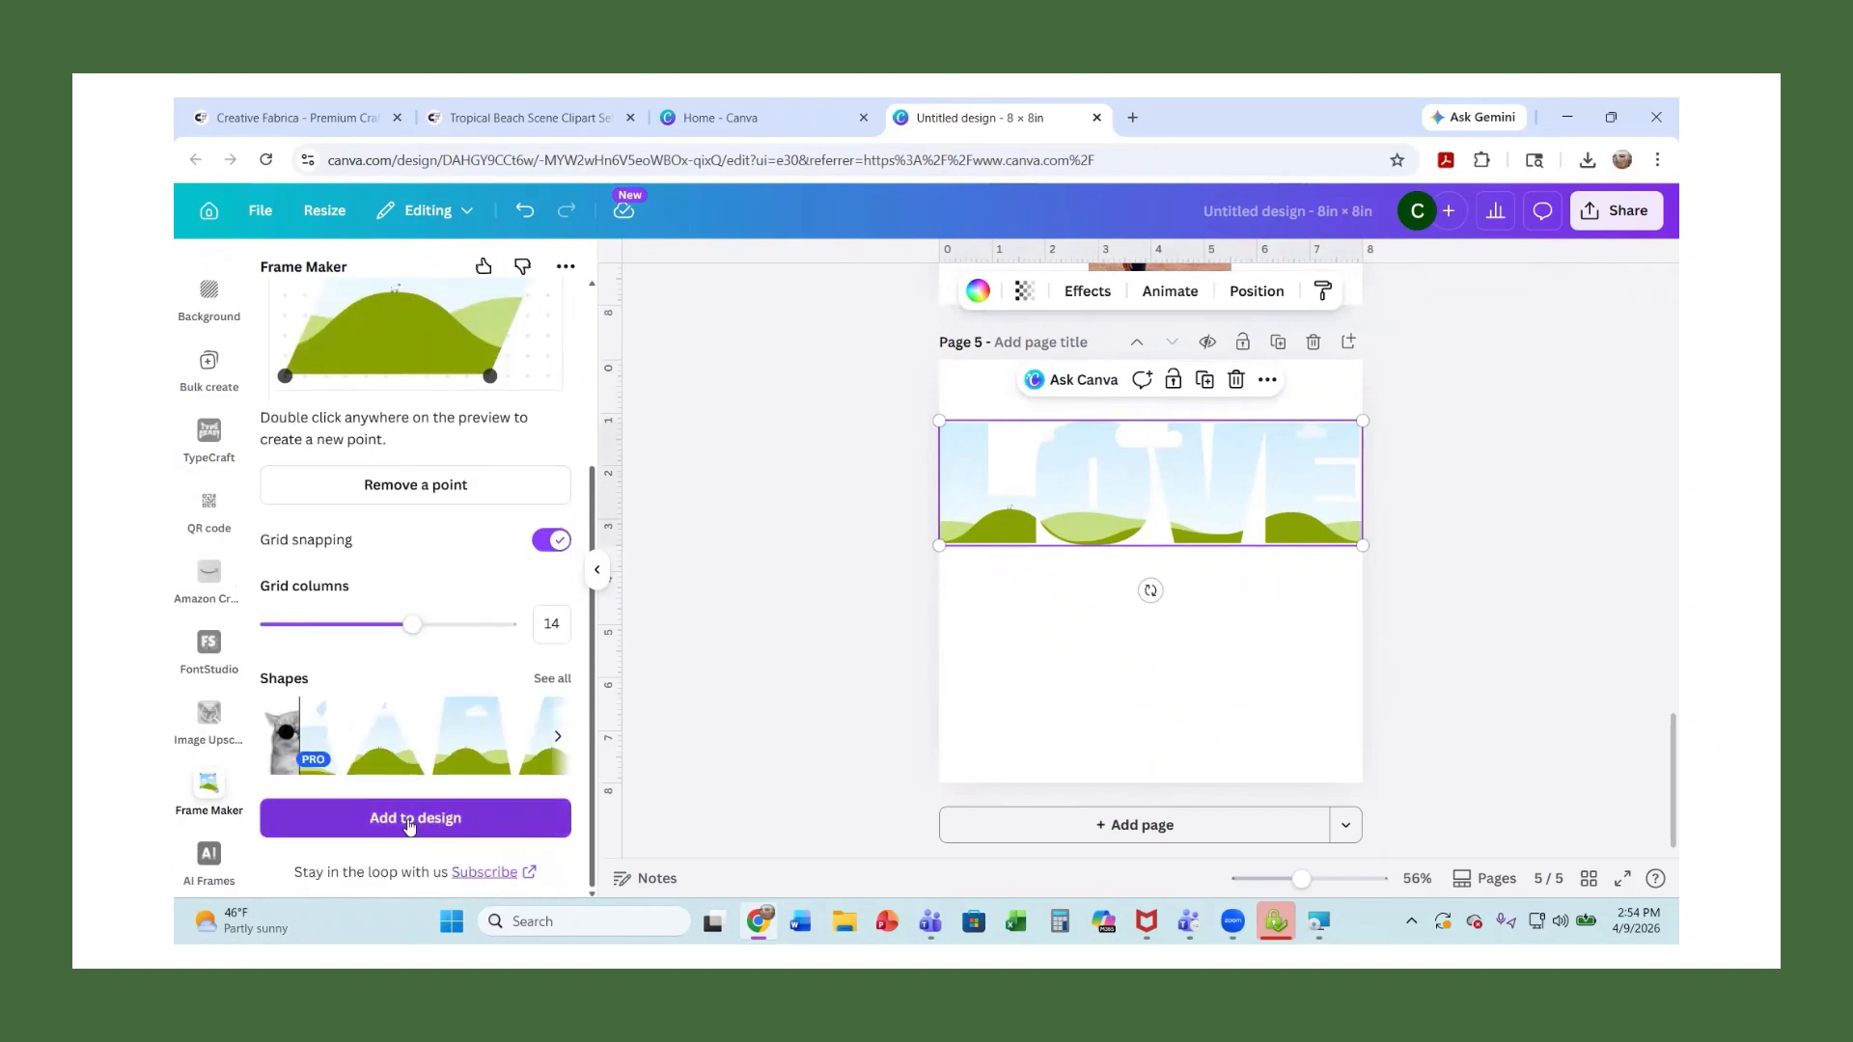
{"action": "left_click", "coordinate": [409, 818]}
{"action": "left_click_drag", "start_coordinate": [1135, 608], "coordinate": [1011, 691]}
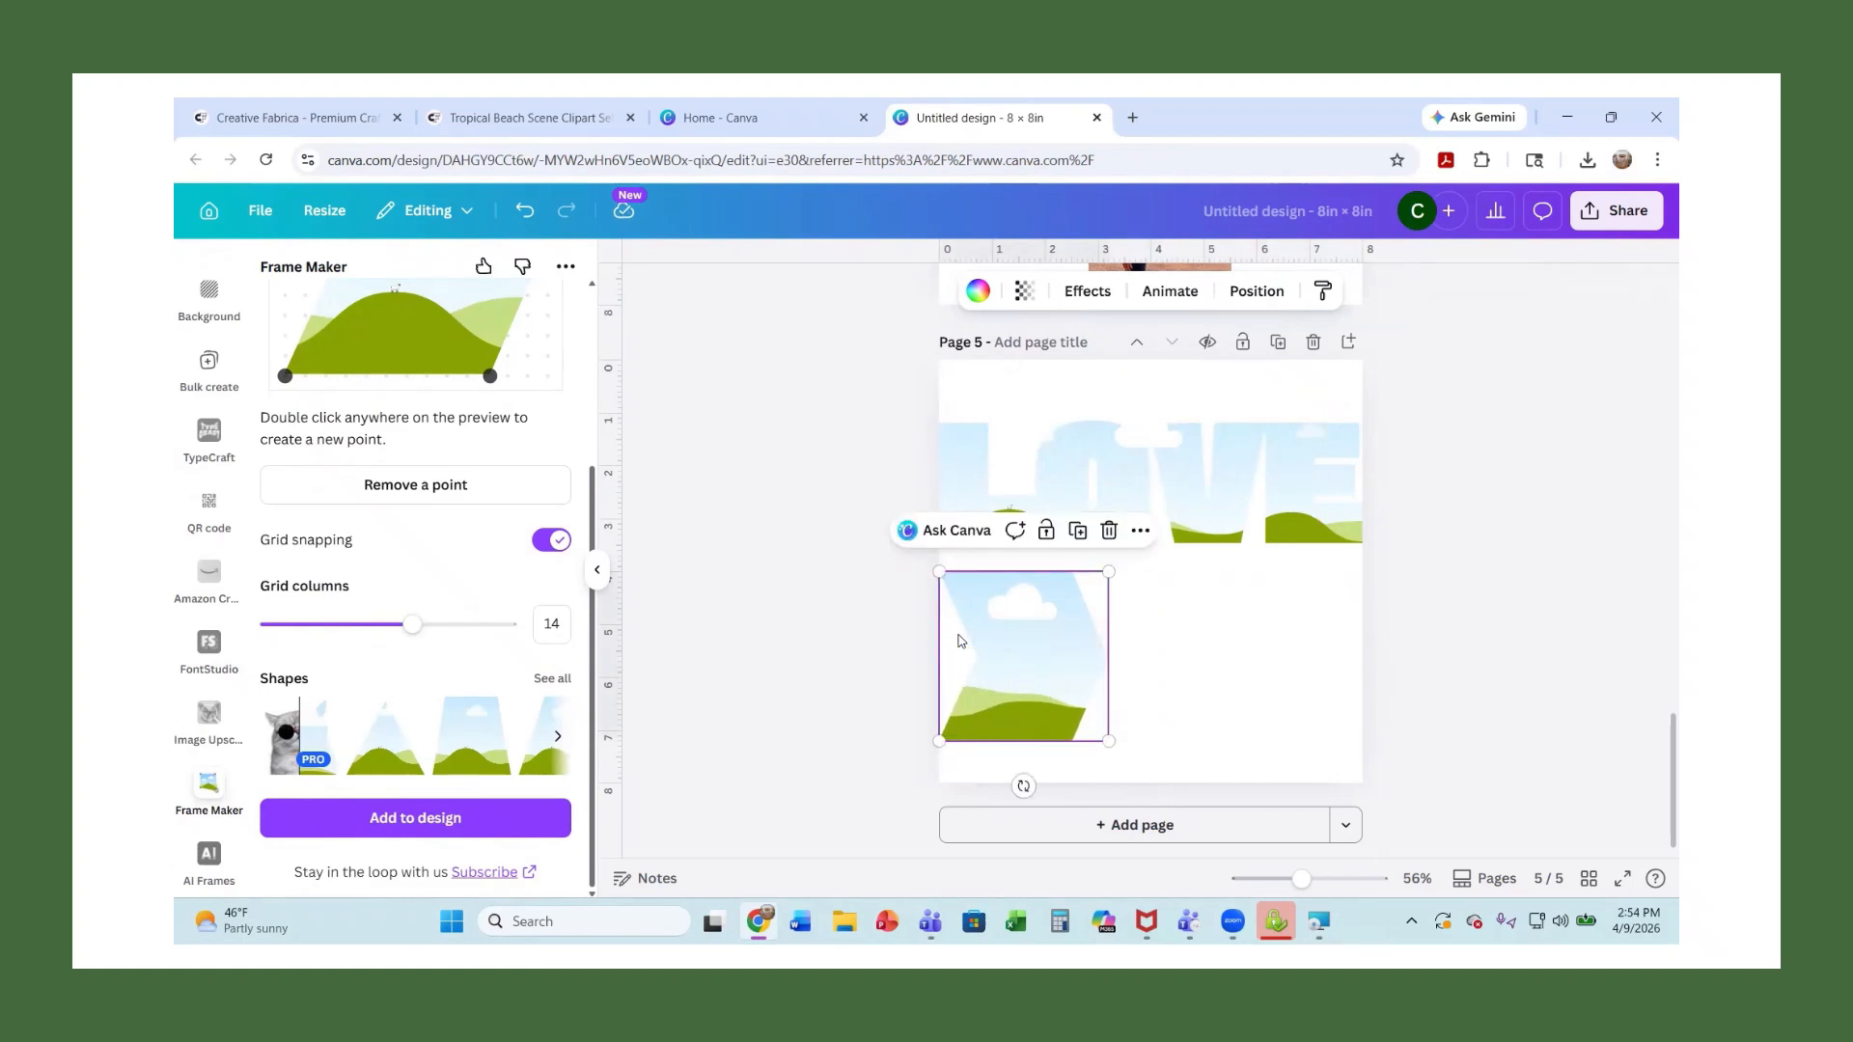
Duplicate the chevron frame to make a row of three and shrink each one to the same smaller size
{"action": "key", "text": "ctrl+d"}
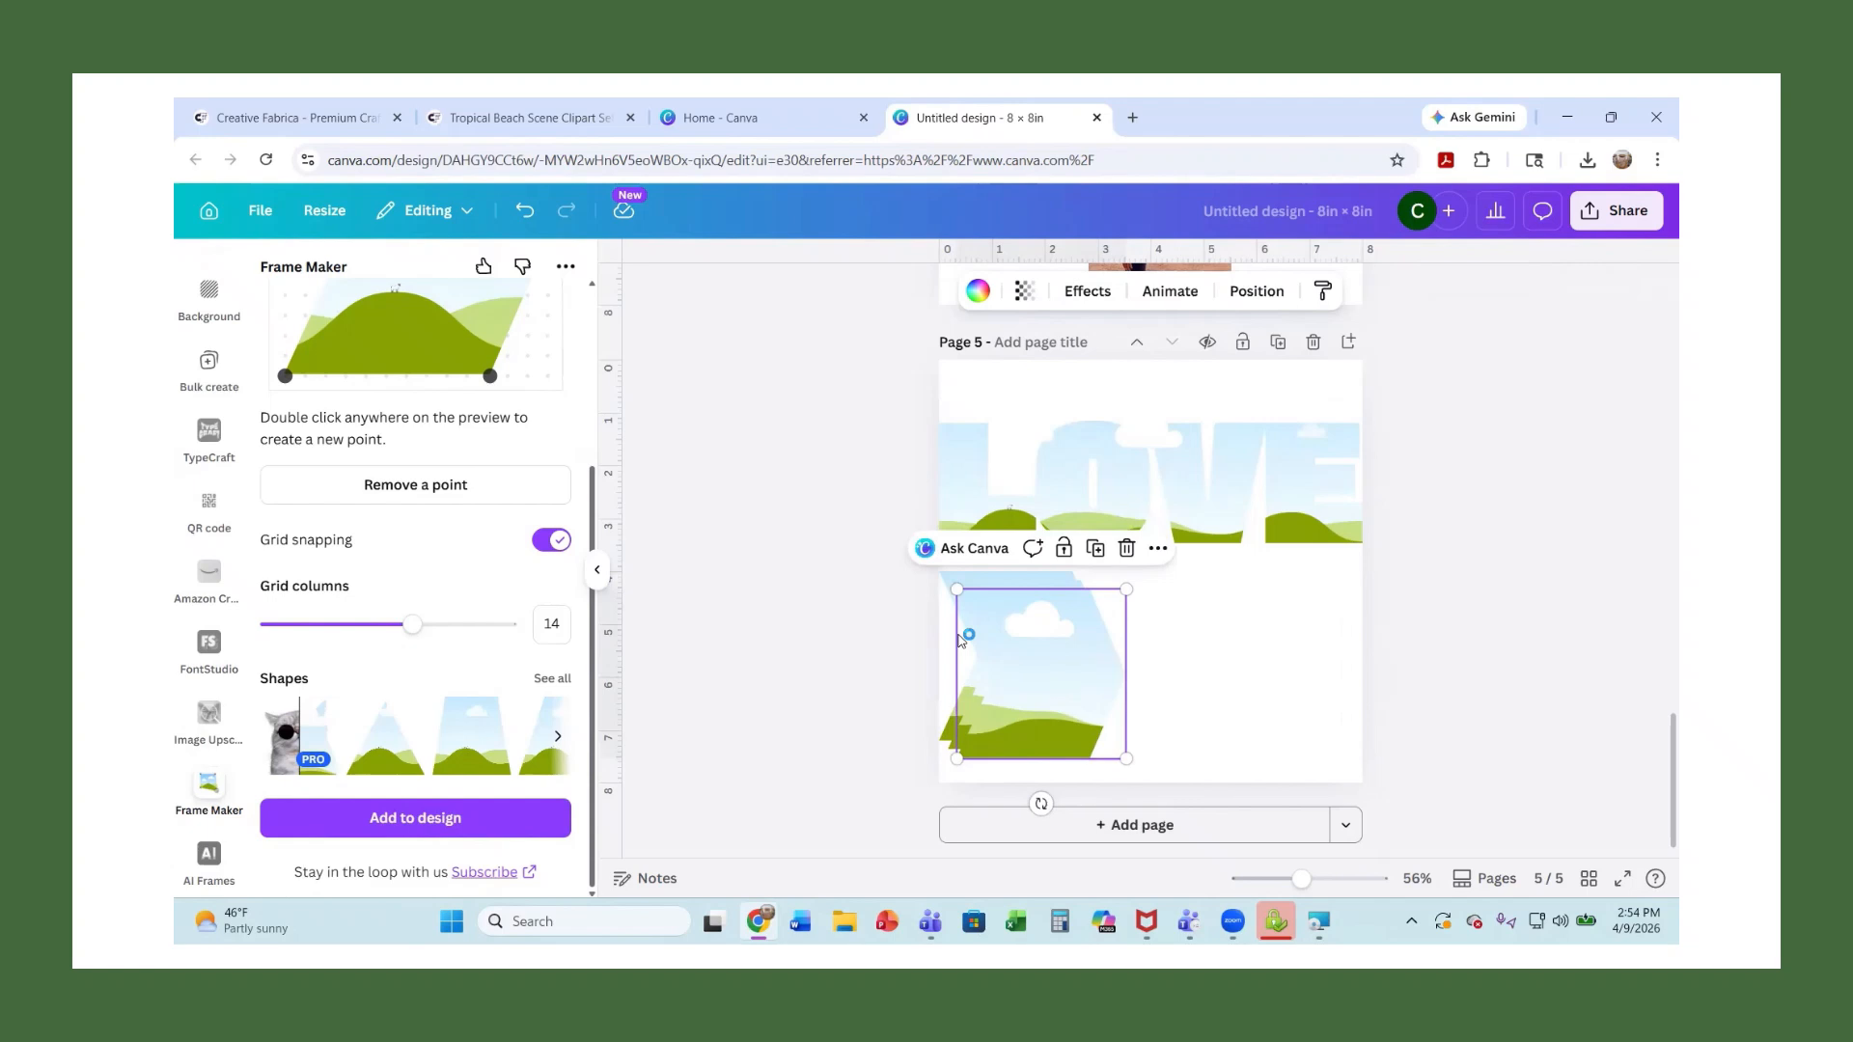
{"action": "mouse_move", "coordinate": [996, 702]}
{"action": "left_mouse_down"}
{"action": "mouse_move", "coordinate": [1207, 703]}
{"action": "mouse_move", "coordinate": [1227, 677]}
{"action": "mouse_move", "coordinate": [1040, 701]}
{"action": "mouse_move", "coordinate": [1146, 685]}
{"action": "mouse_move", "coordinate": [1002, 684]}
{"action": "left_mouse_up"}
{"action": "left_click_drag", "start_coordinate": [1106, 573], "coordinate": [1075, 604]}
{"action": "left_click", "coordinate": [1179, 605]}
{"action": "left_click_drag", "start_coordinate": [1239, 567], "coordinate": [1208, 600]}
{"action": "left_click", "coordinate": [1308, 615]}
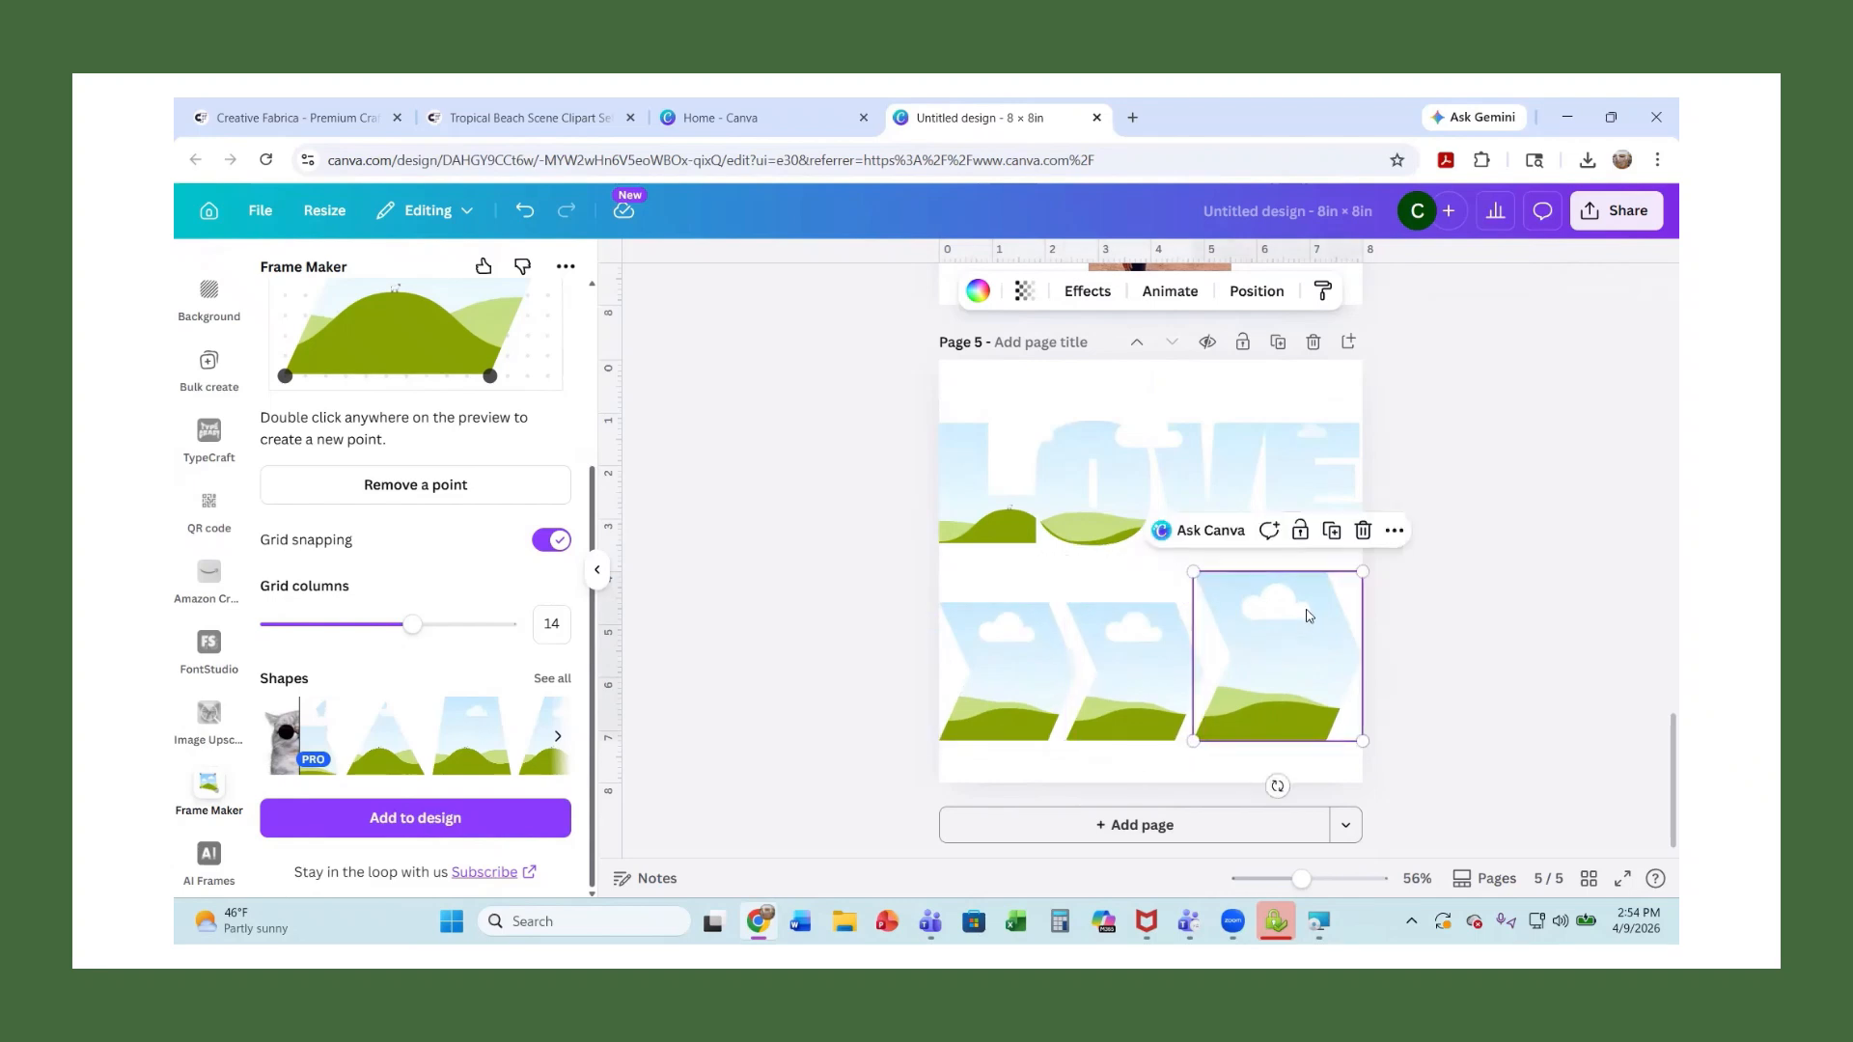
{"action": "left_click_drag", "start_coordinate": [1361, 576], "coordinate": [1330, 614]}
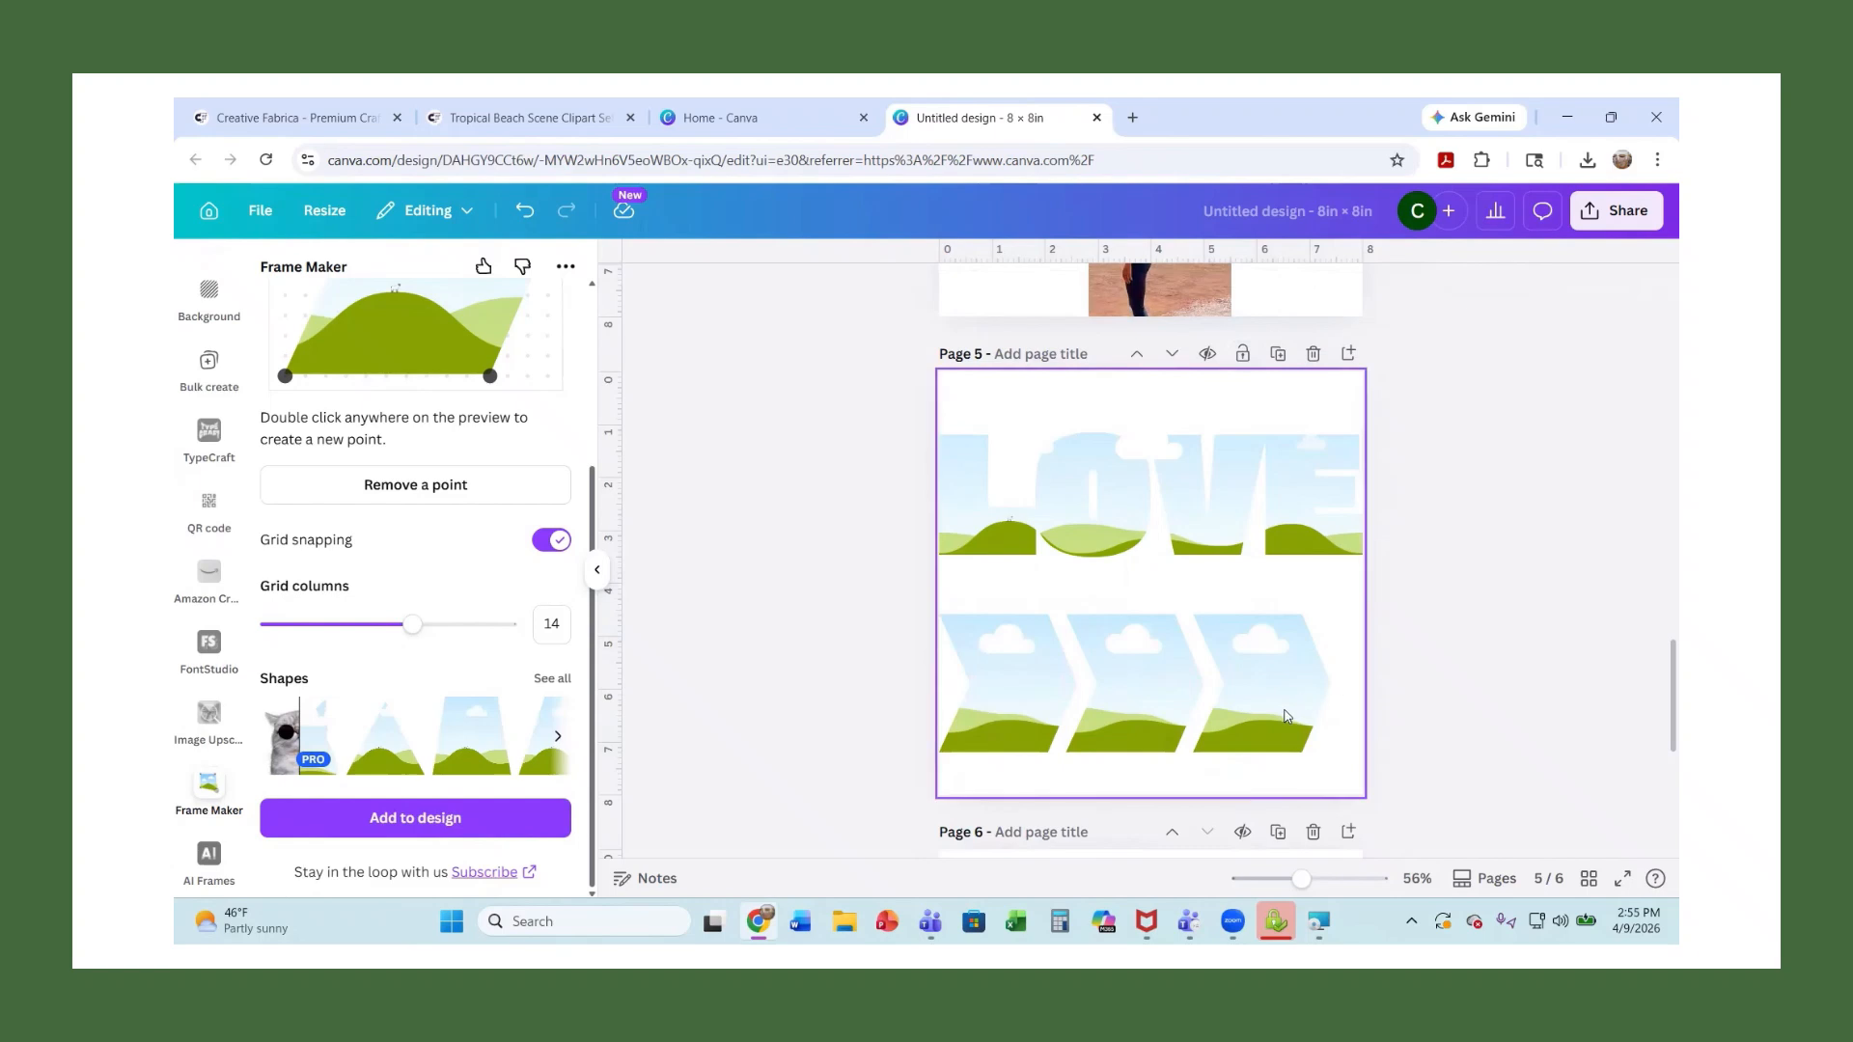
Move the three chevron frames up close beneath LOVE, nesting them evenly in a roughly centred row
{"action": "left_click_drag", "start_coordinate": [1286, 699], "coordinate": [1304, 669]}
{"action": "left_click_drag", "start_coordinate": [1127, 739], "coordinate": [1154, 701]}
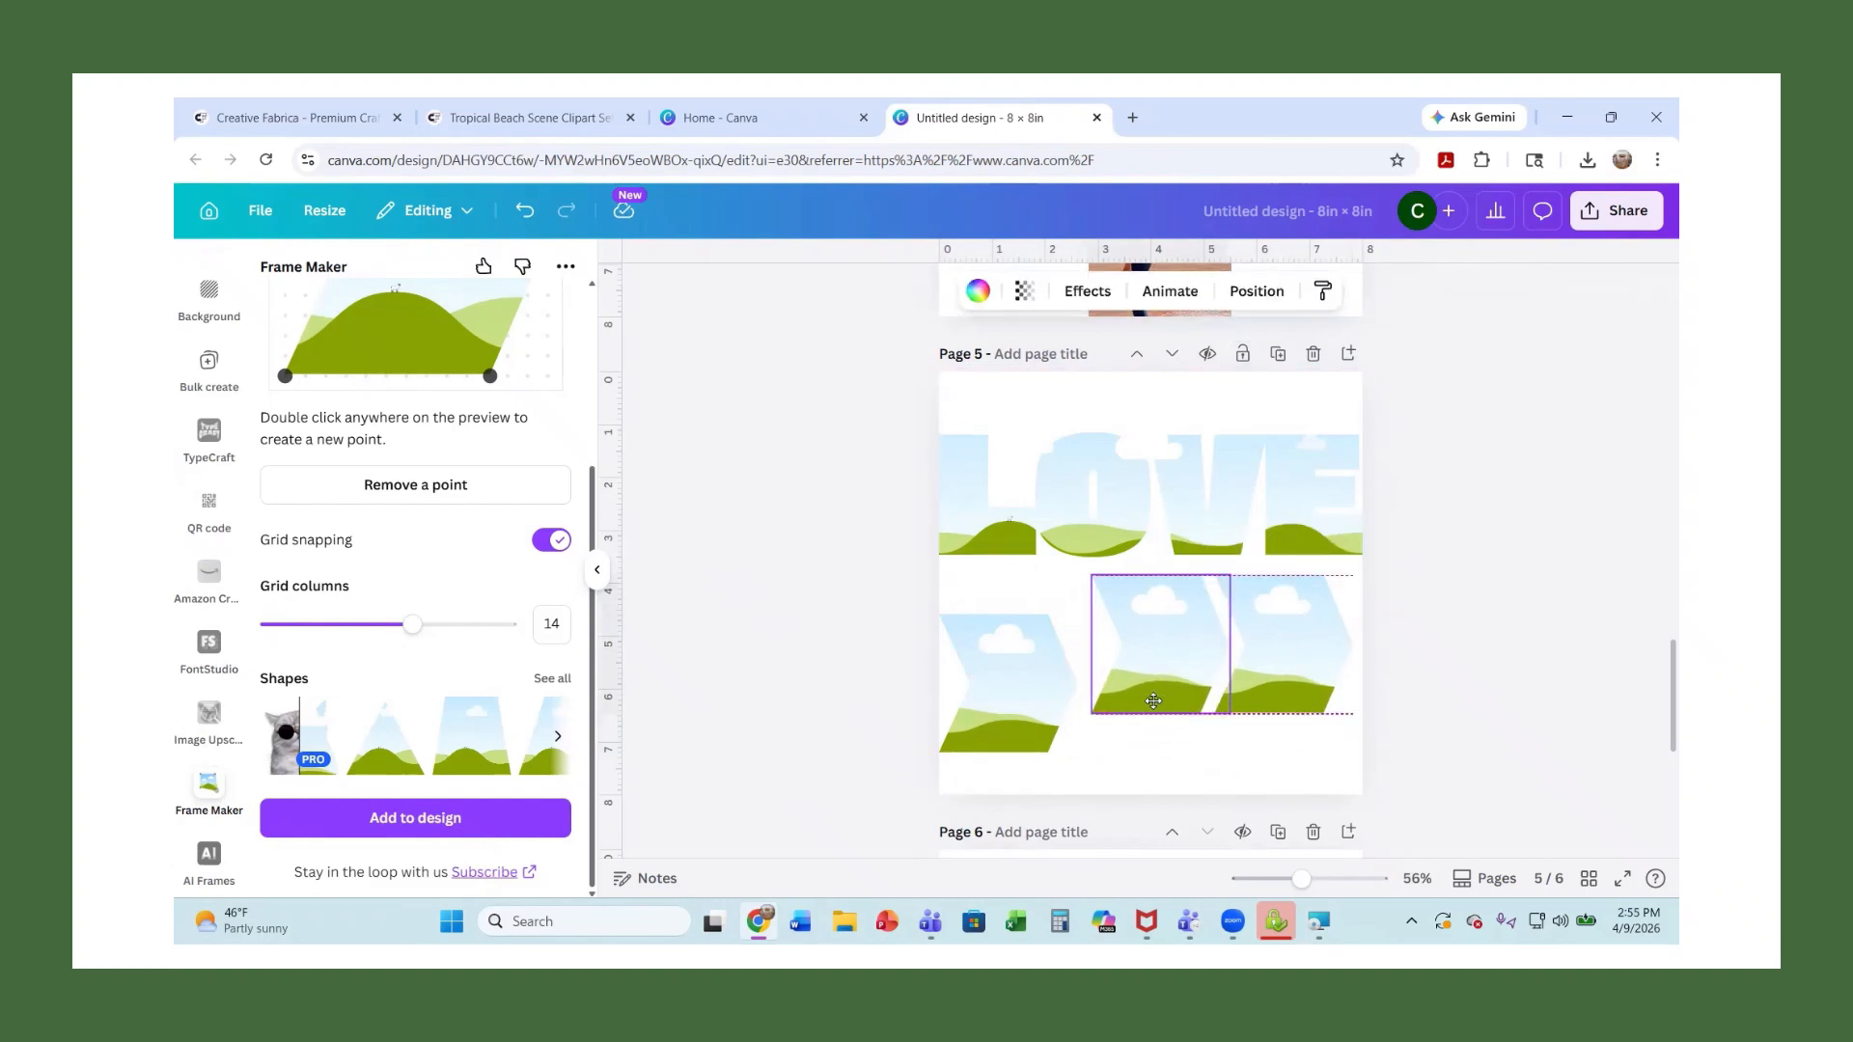
{"action": "left_click_drag", "start_coordinate": [1039, 752], "coordinate": [1038, 700]}
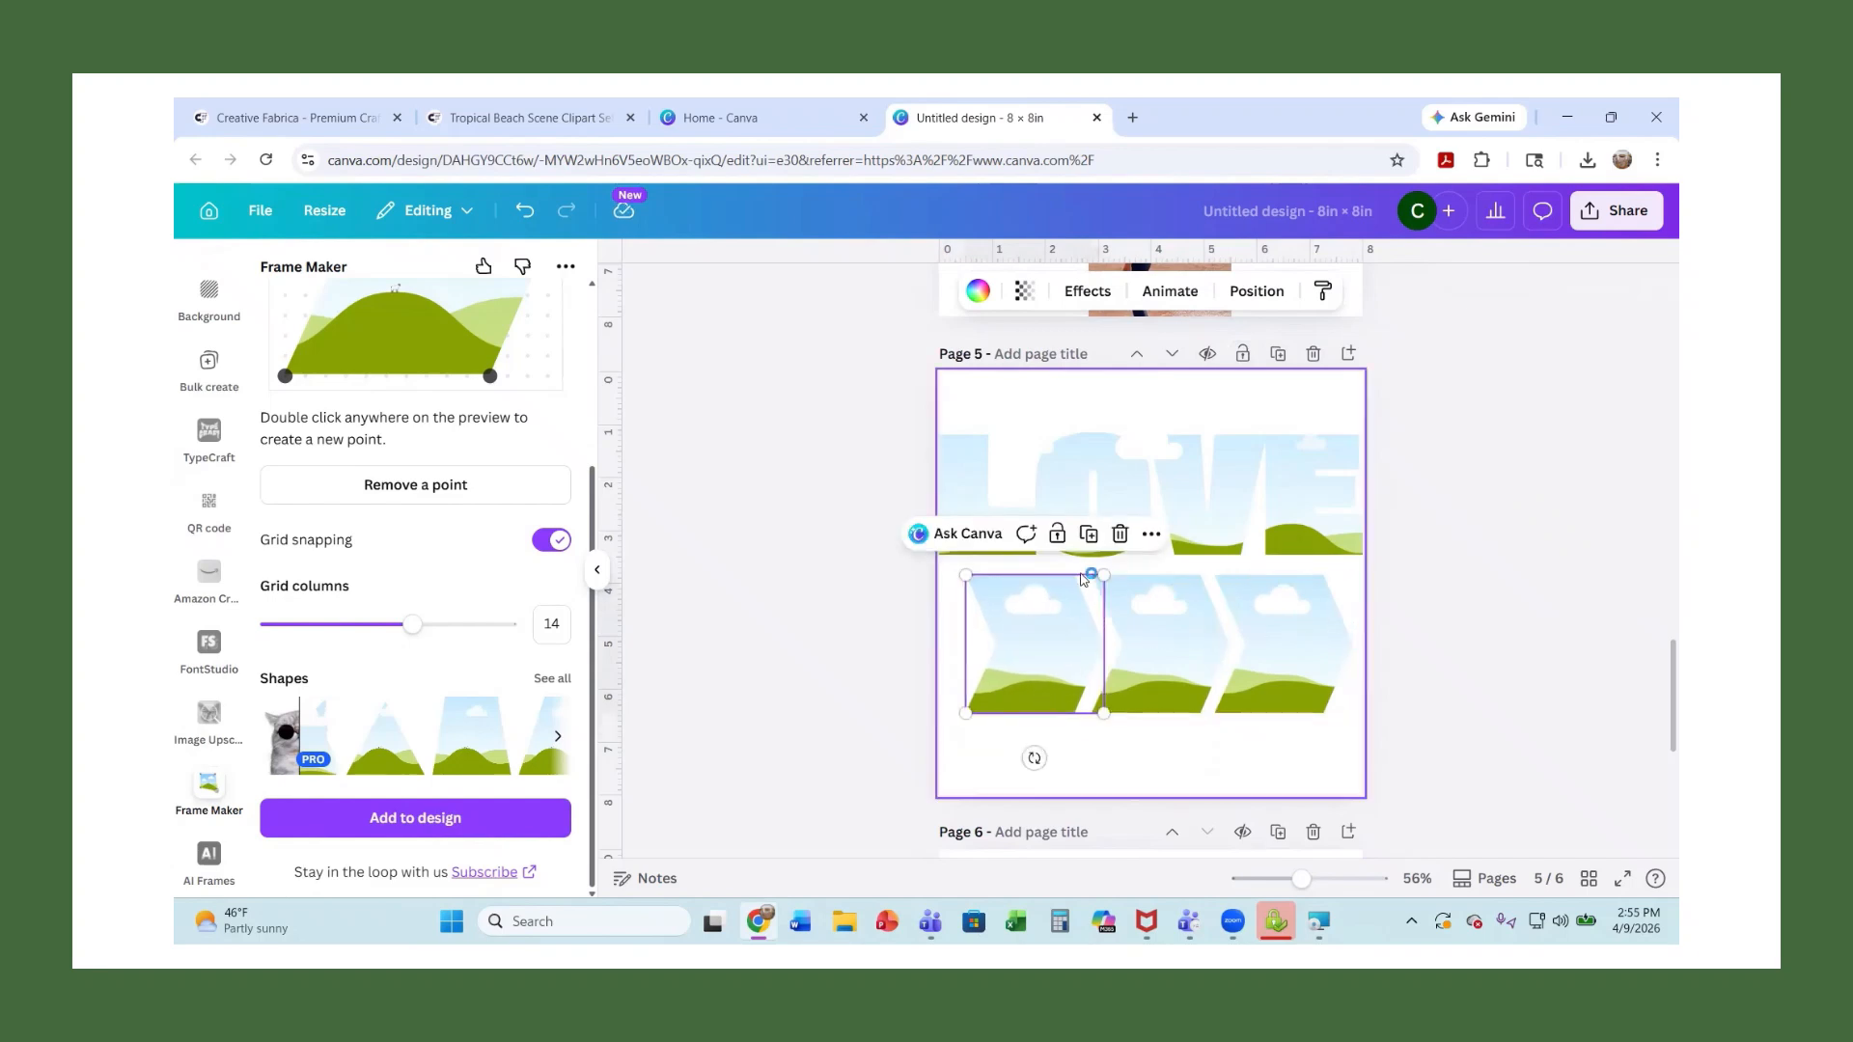
{"action": "left_click", "coordinate": [1240, 763]}
{"action": "left_click", "coordinate": [1562, 579]}
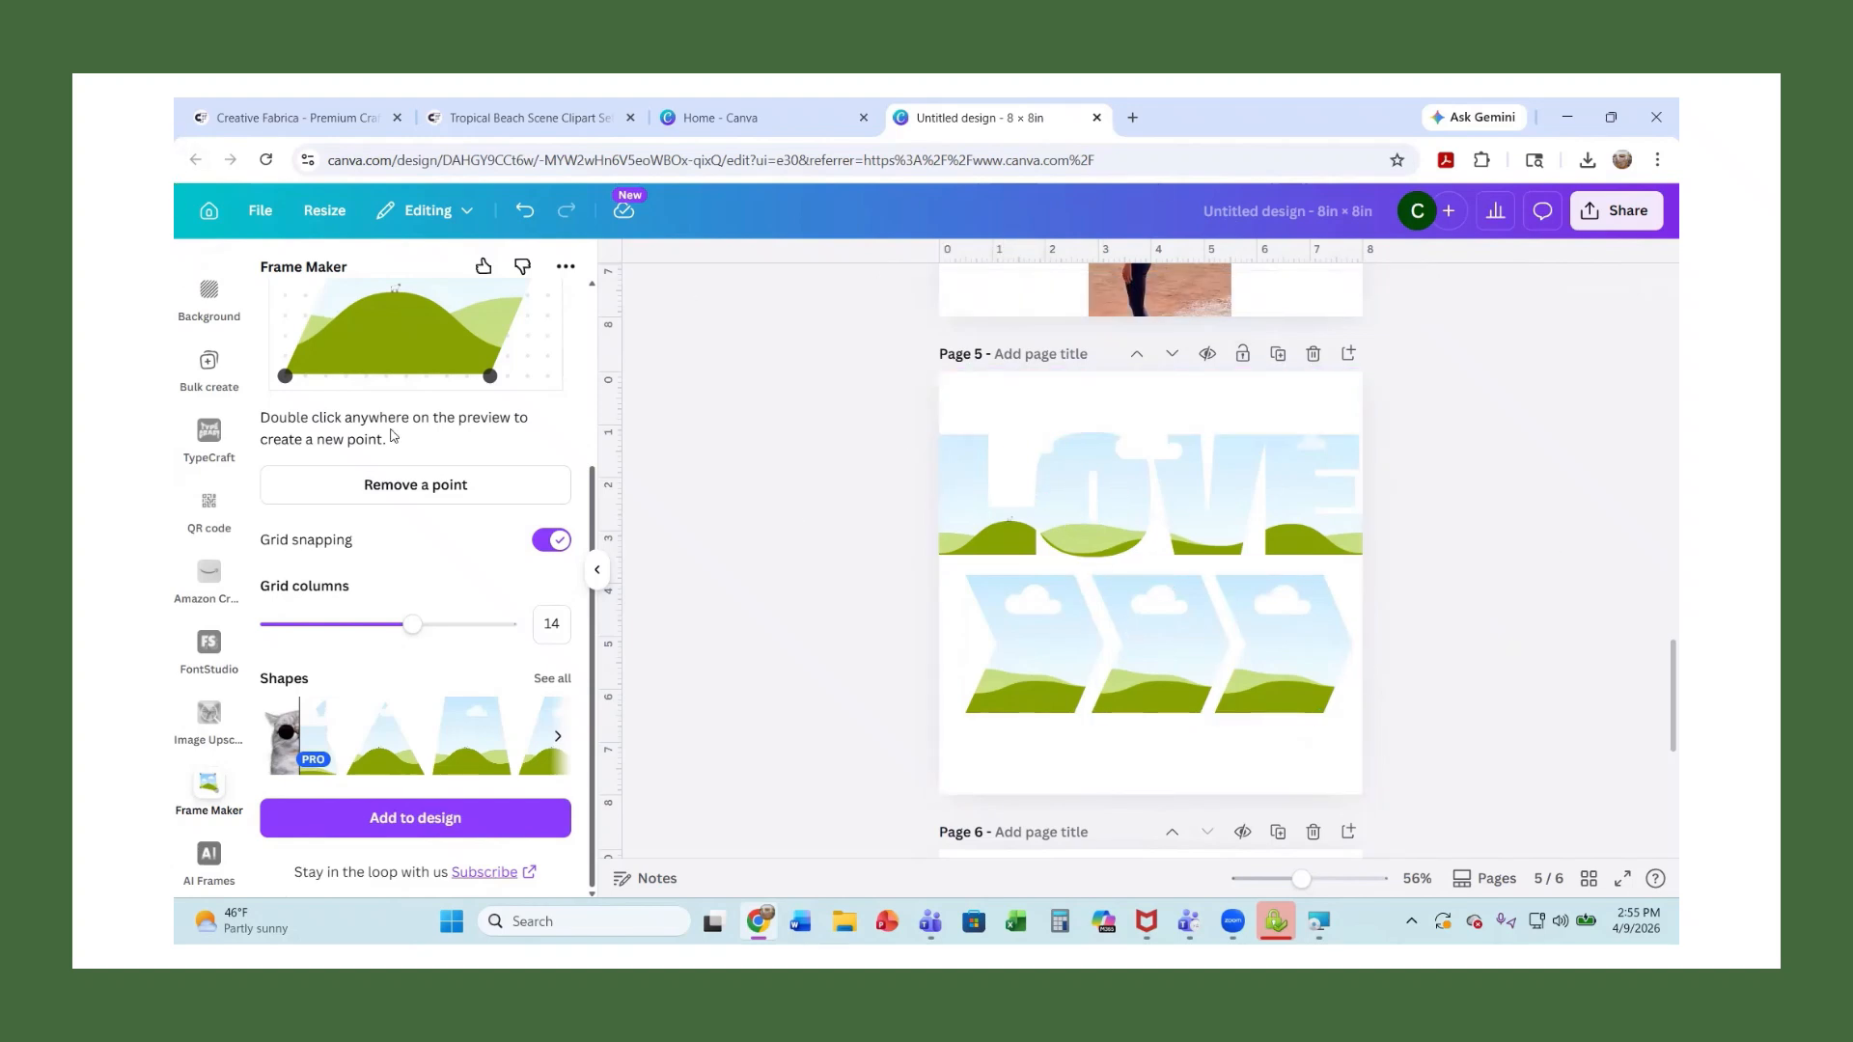
Fill the LOVE frame with the uploaded photo of the river at sunset
{"action": "scroll", "coordinate": [221, 550], "scroll_direction": "up", "scroll_amount": 5}
{"action": "scroll", "coordinate": [221, 551], "scroll_direction": "up", "scroll_amount": 2}
{"action": "scroll", "coordinate": [221, 548], "scroll_direction": "down", "scroll_amount": 2}
{"action": "scroll", "coordinate": [217, 584], "scroll_direction": "up", "scroll_amount": 2}
{"action": "left_click", "coordinate": [210, 560]}
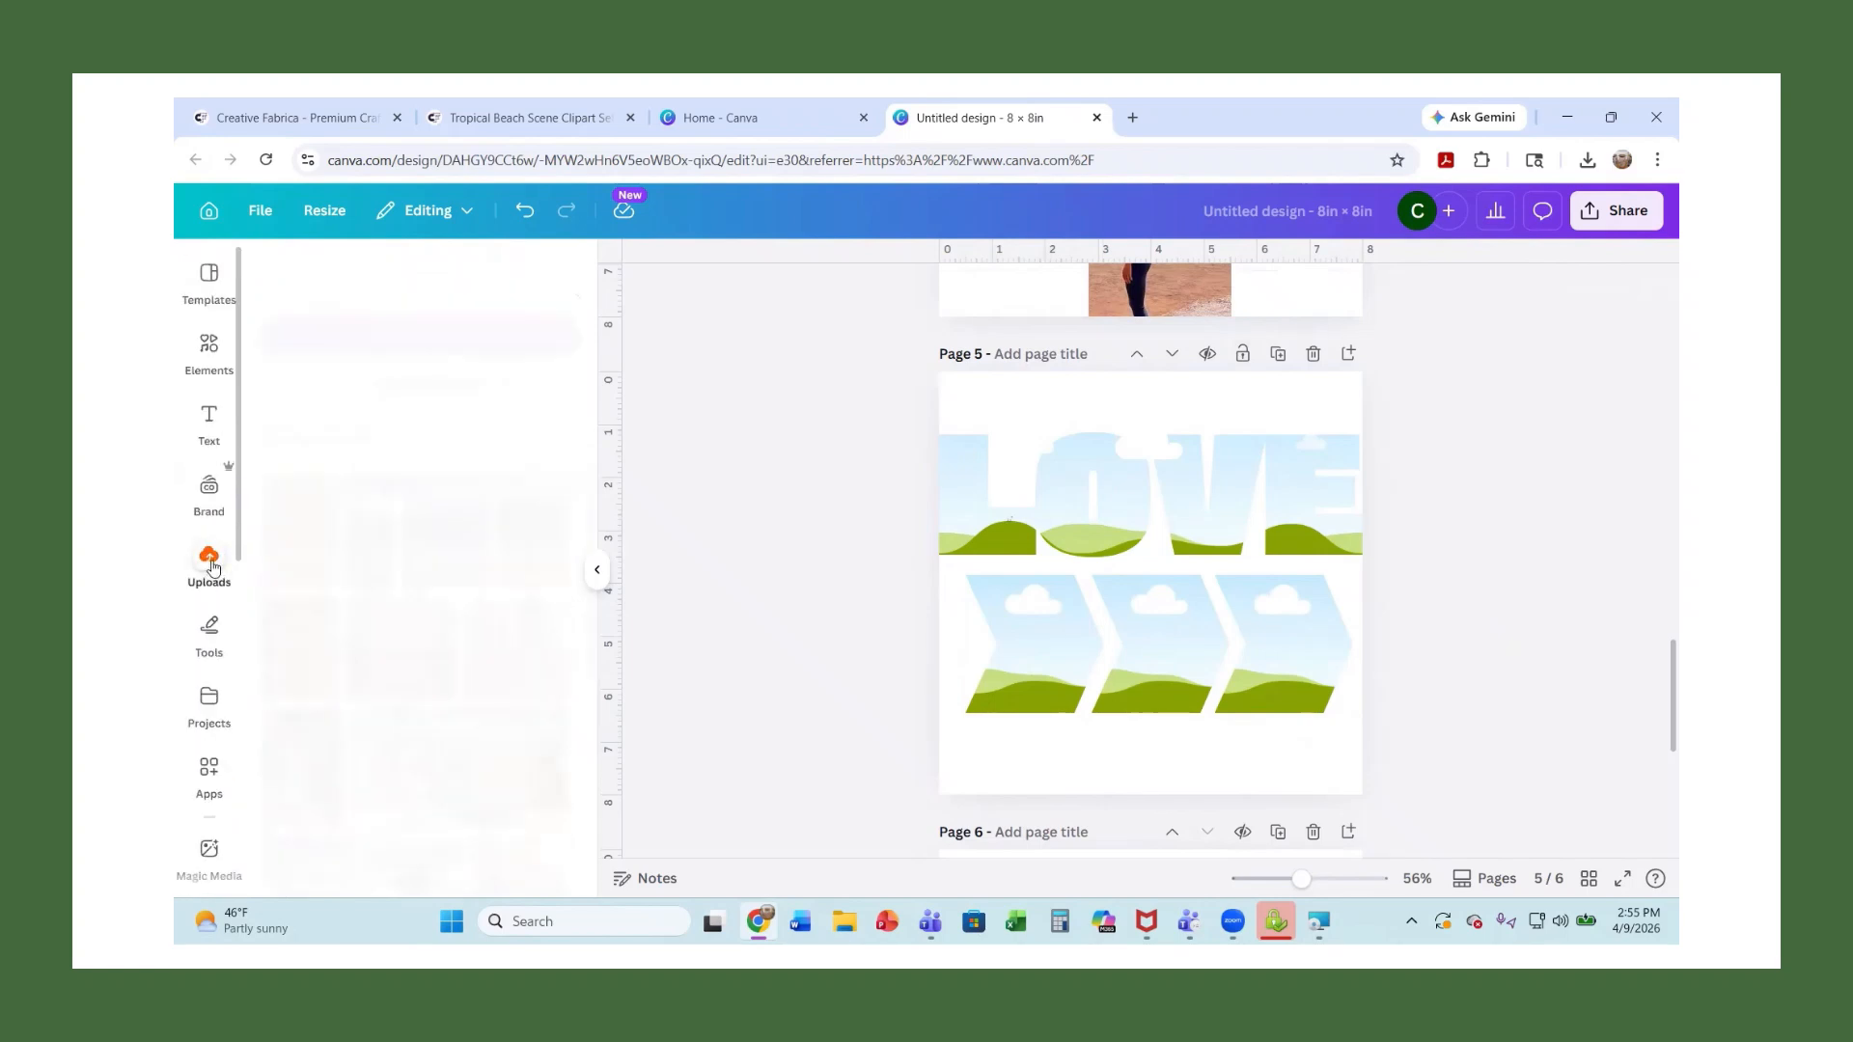
{"action": "left_click", "coordinate": [410, 666]}
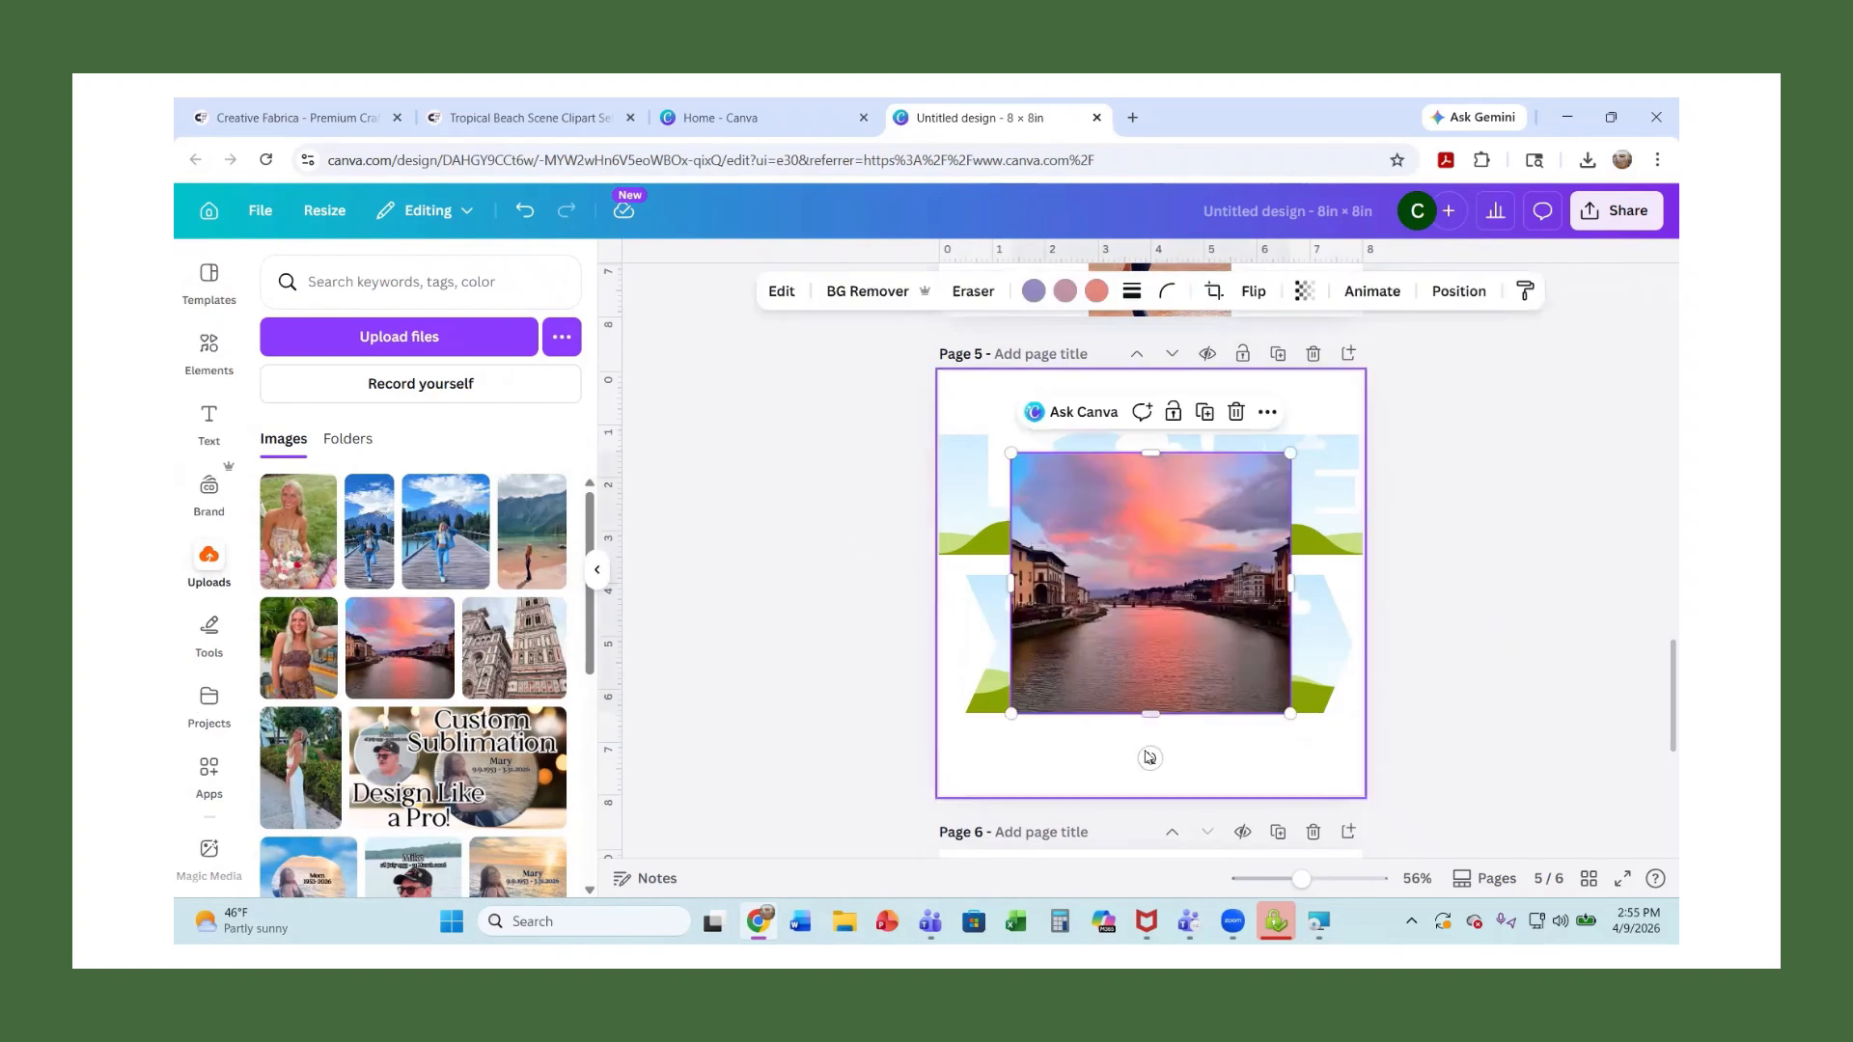
{"action": "left_click_drag", "start_coordinate": [1177, 657], "coordinate": [1179, 517]}
{"action": "double_click", "coordinate": [1212, 526]}
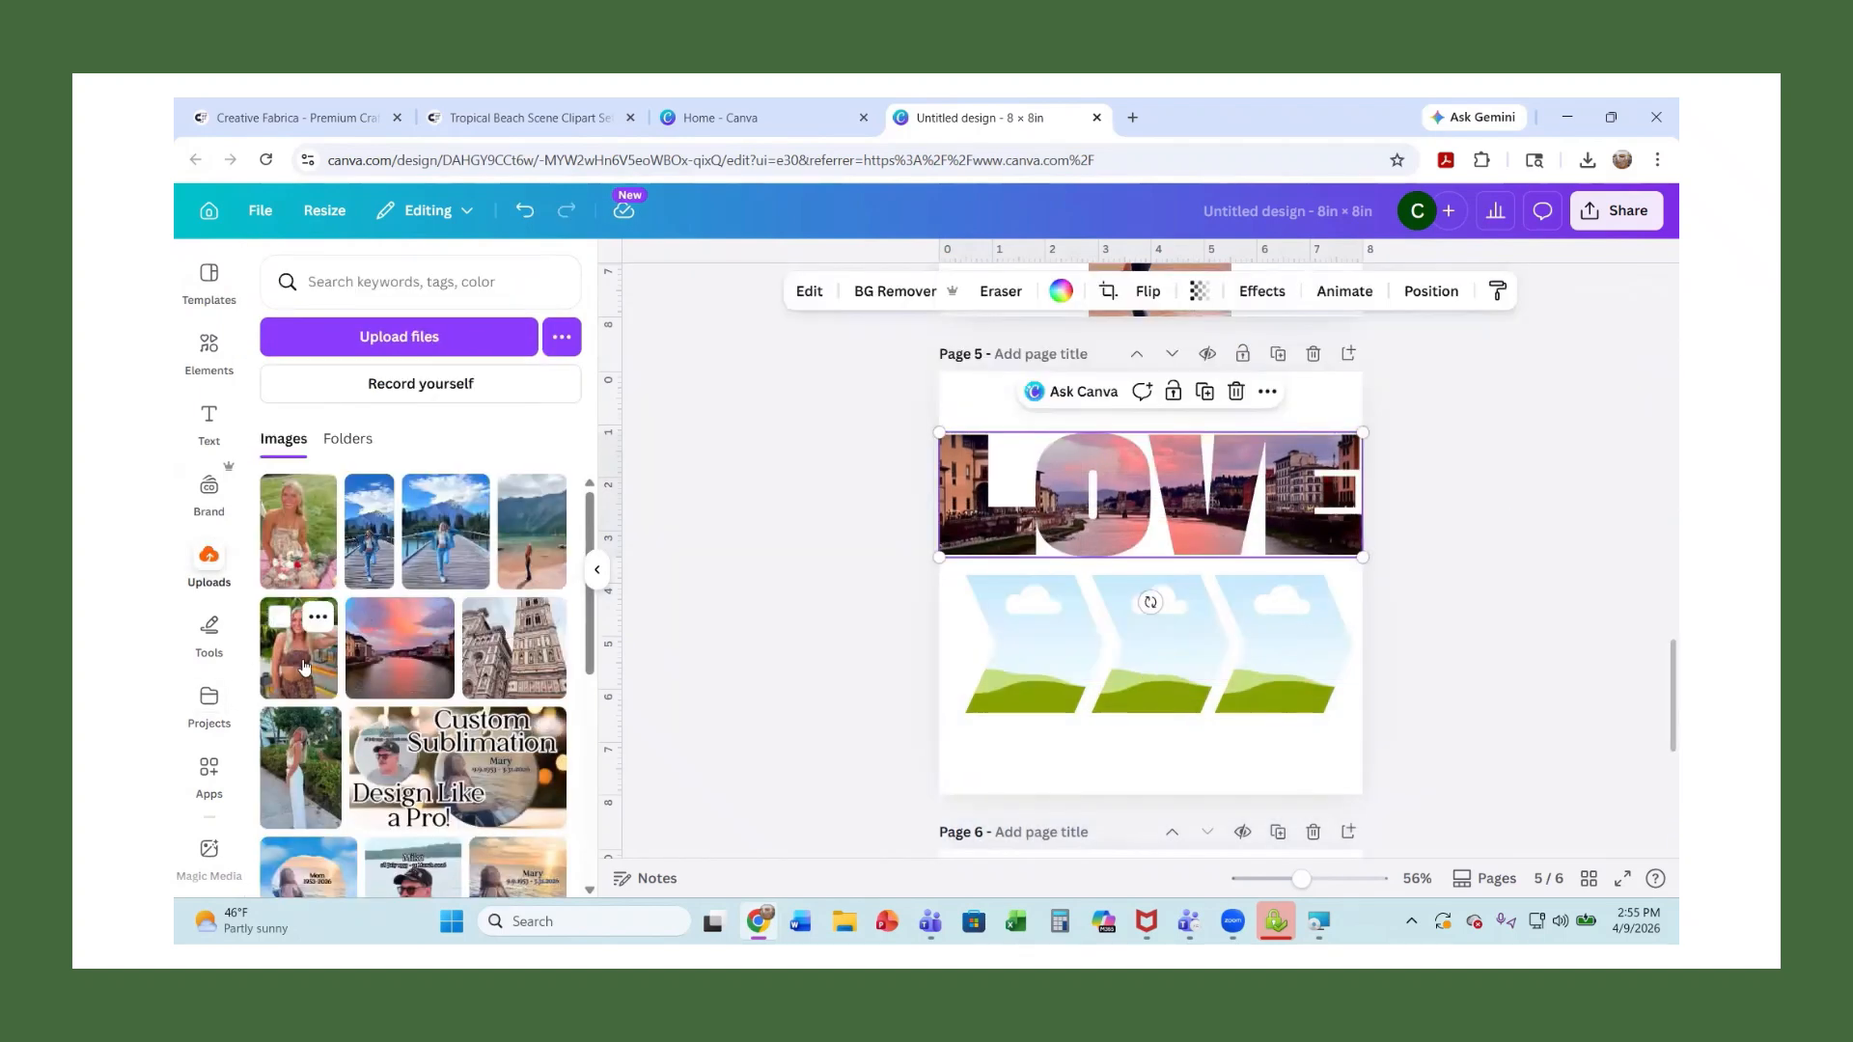
Fill the chevron frames from left to right with the brown-top portrait, the white-outfit garden photo, and the wider boardwalk photo
{"action": "left_click_drag", "start_coordinate": [303, 666], "coordinate": [1034, 653]}
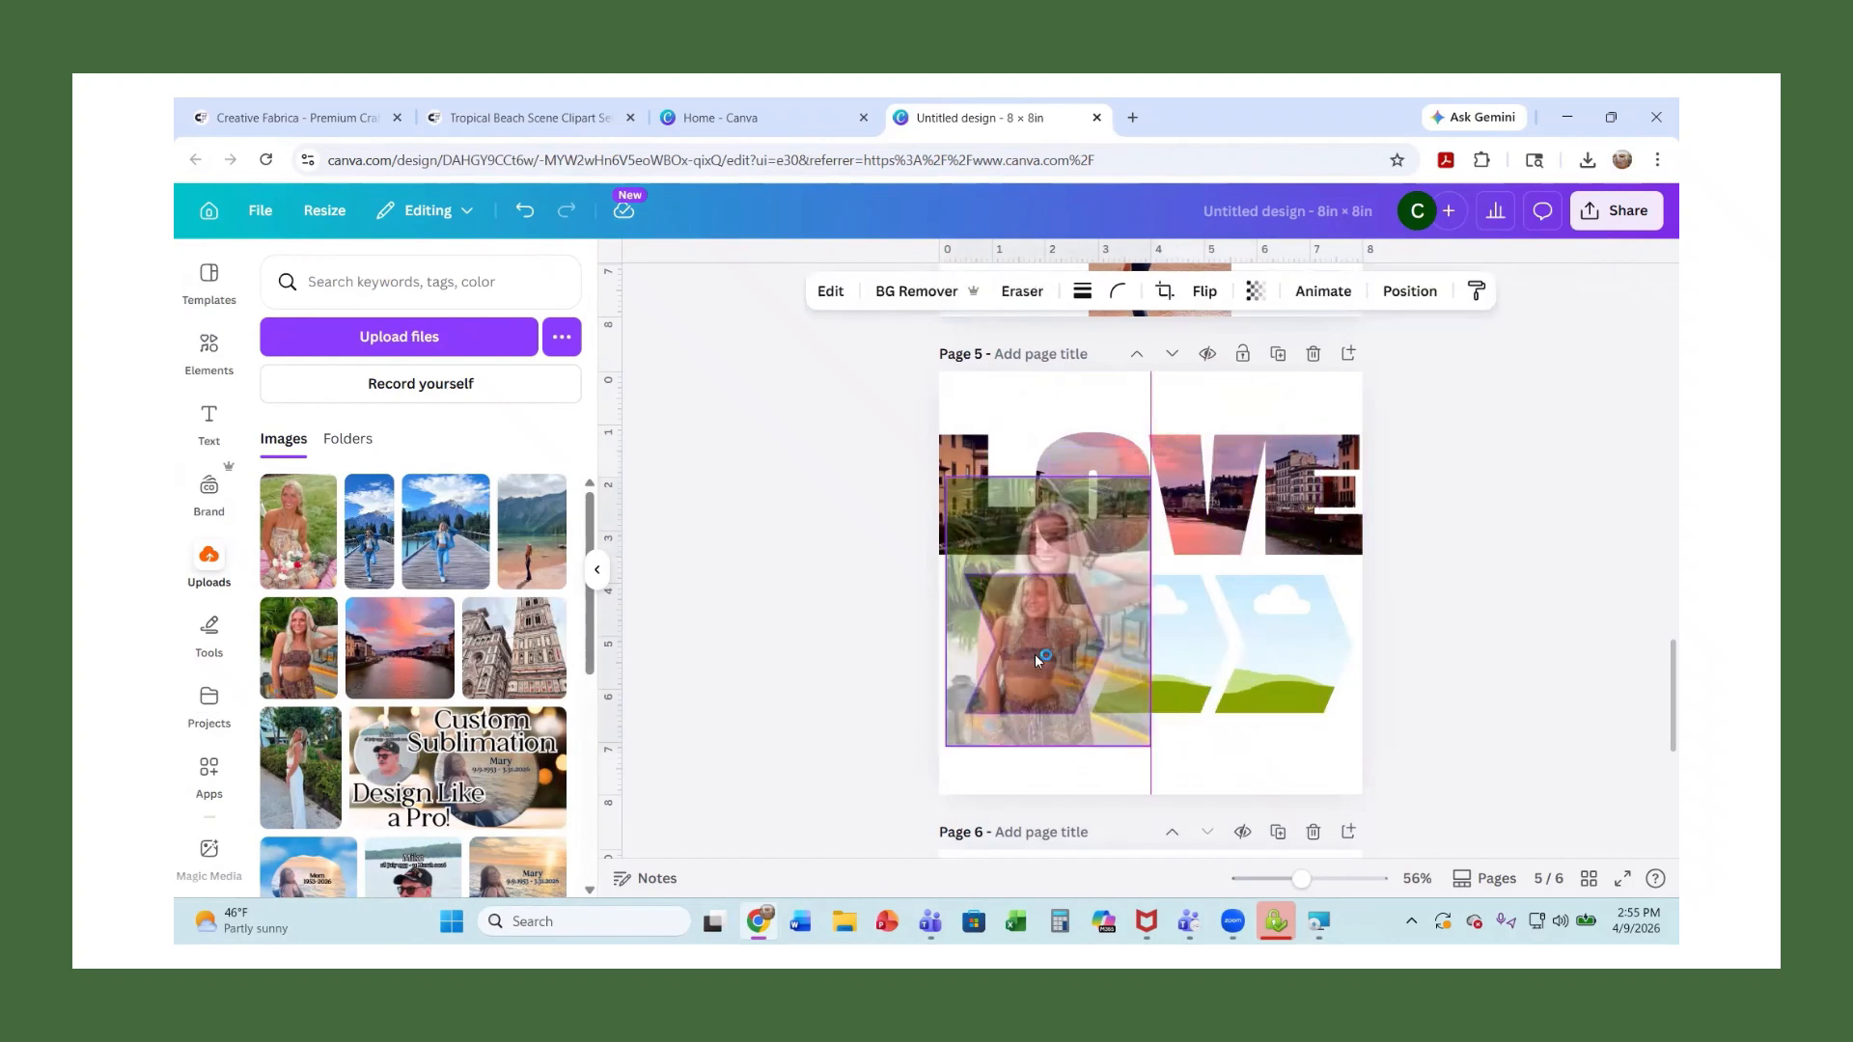
{"action": "left_click", "coordinate": [289, 778]}
{"action": "mouse_move", "coordinate": [1158, 680]}
{"action": "left_mouse_down"}
{"action": "mouse_move", "coordinate": [1139, 676]}
{"action": "mouse_move", "coordinate": [1158, 657]}
{"action": "left_mouse_up"}
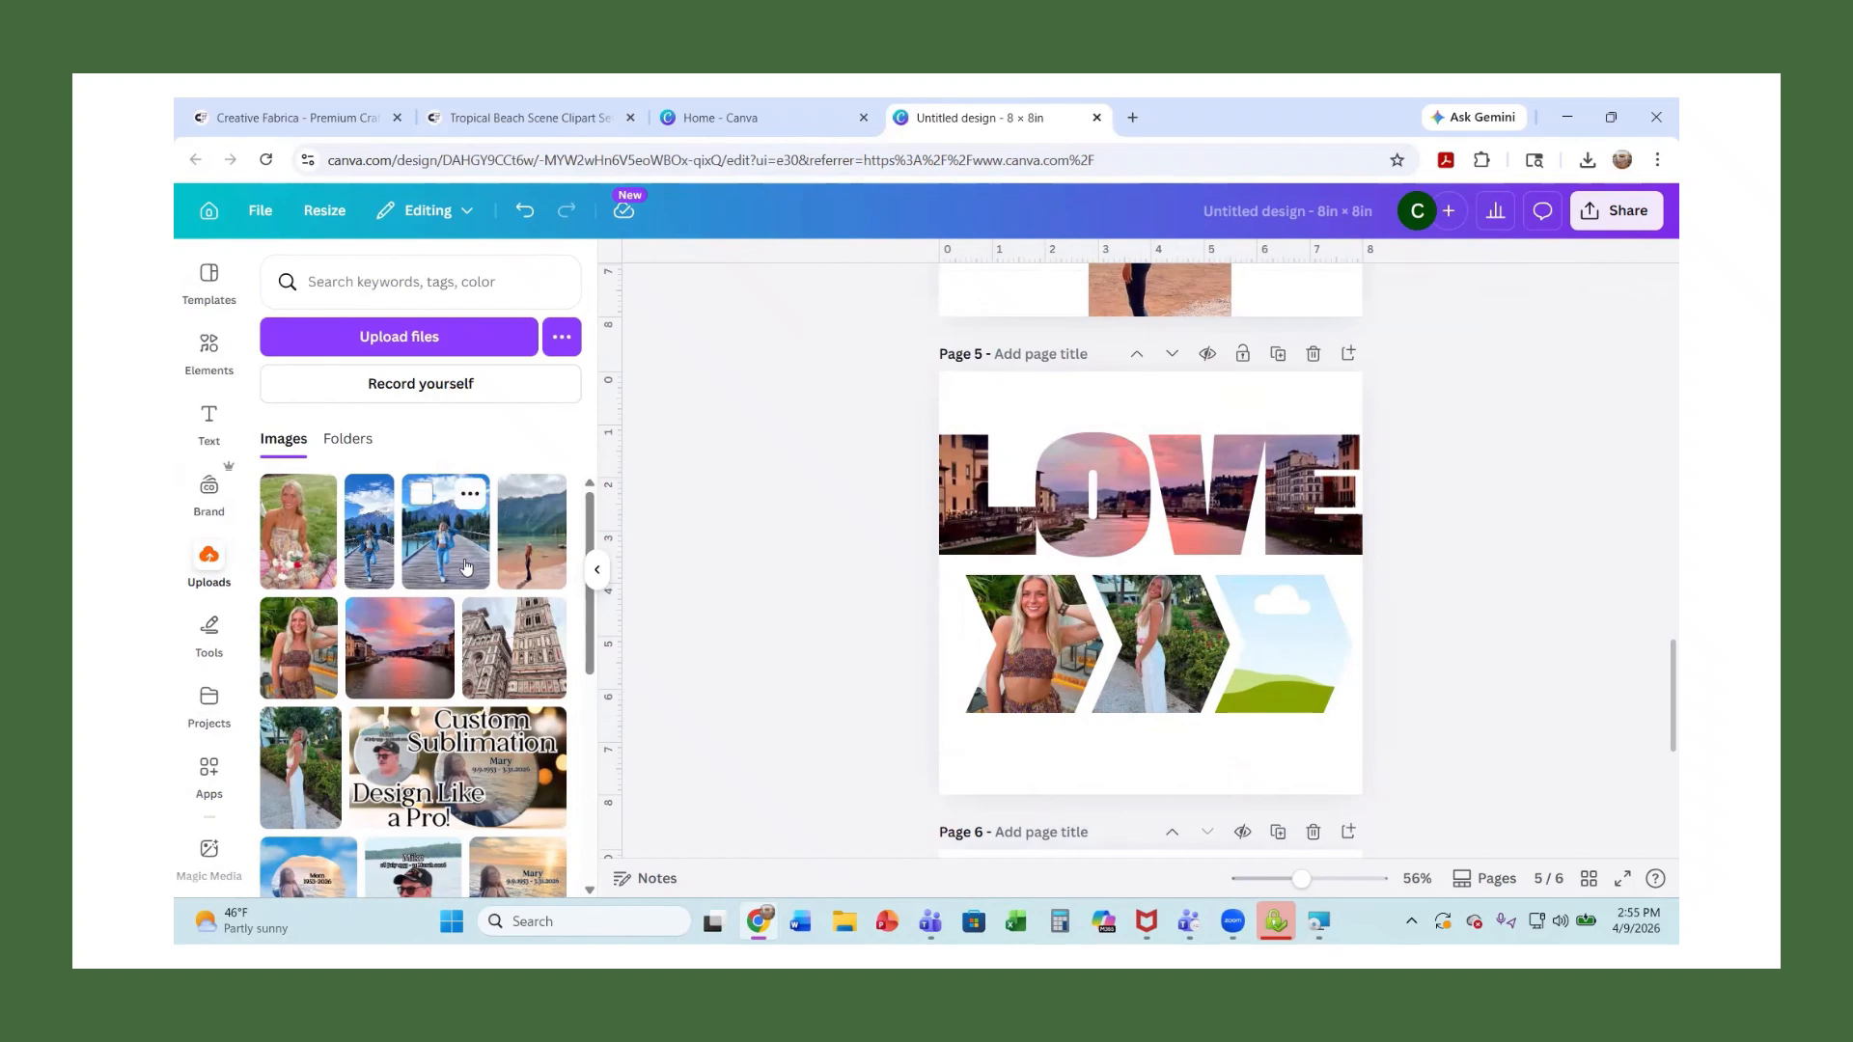
{"action": "left_click", "coordinate": [449, 526]}
{"action": "left_click_drag", "start_coordinate": [1144, 628], "coordinate": [1298, 635]}
Adjust the photo crops inside the three chevron frames so each woman sits well within her shape
{"action": "double_click", "coordinate": [1293, 668]}
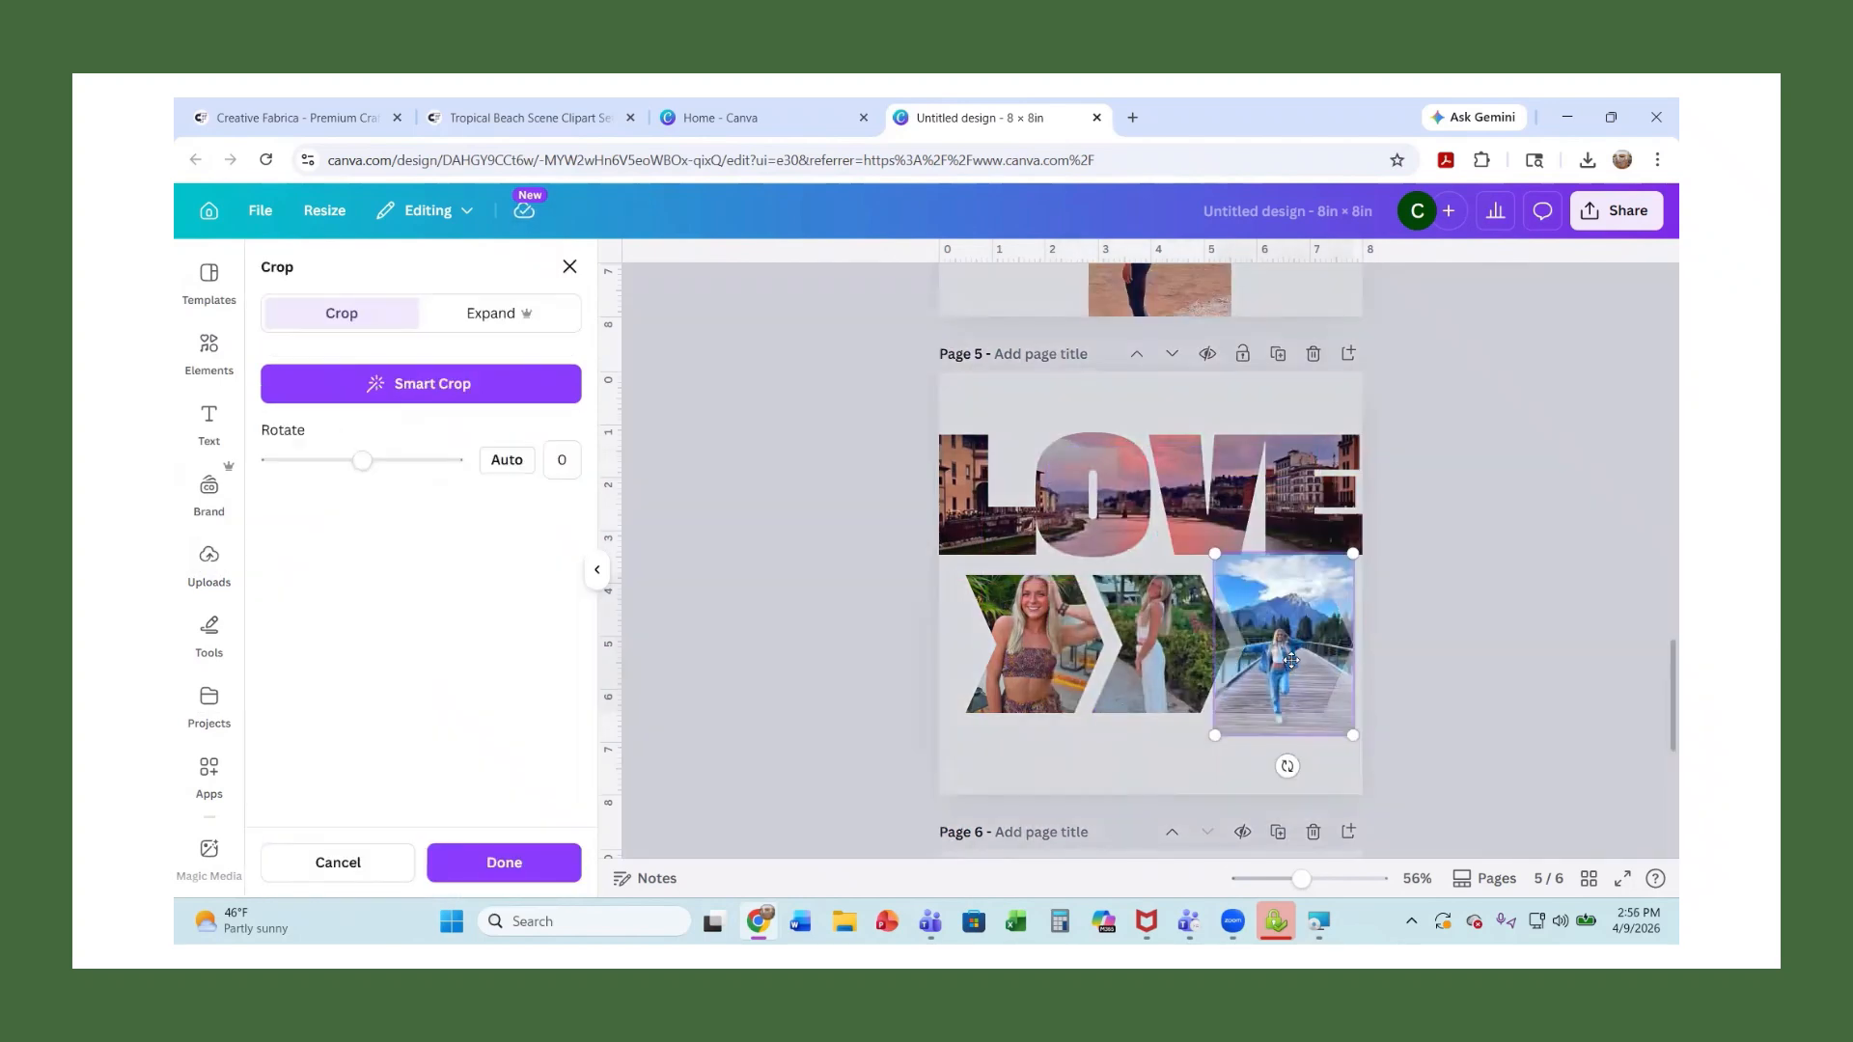
{"action": "left_click", "coordinate": [1172, 645]}
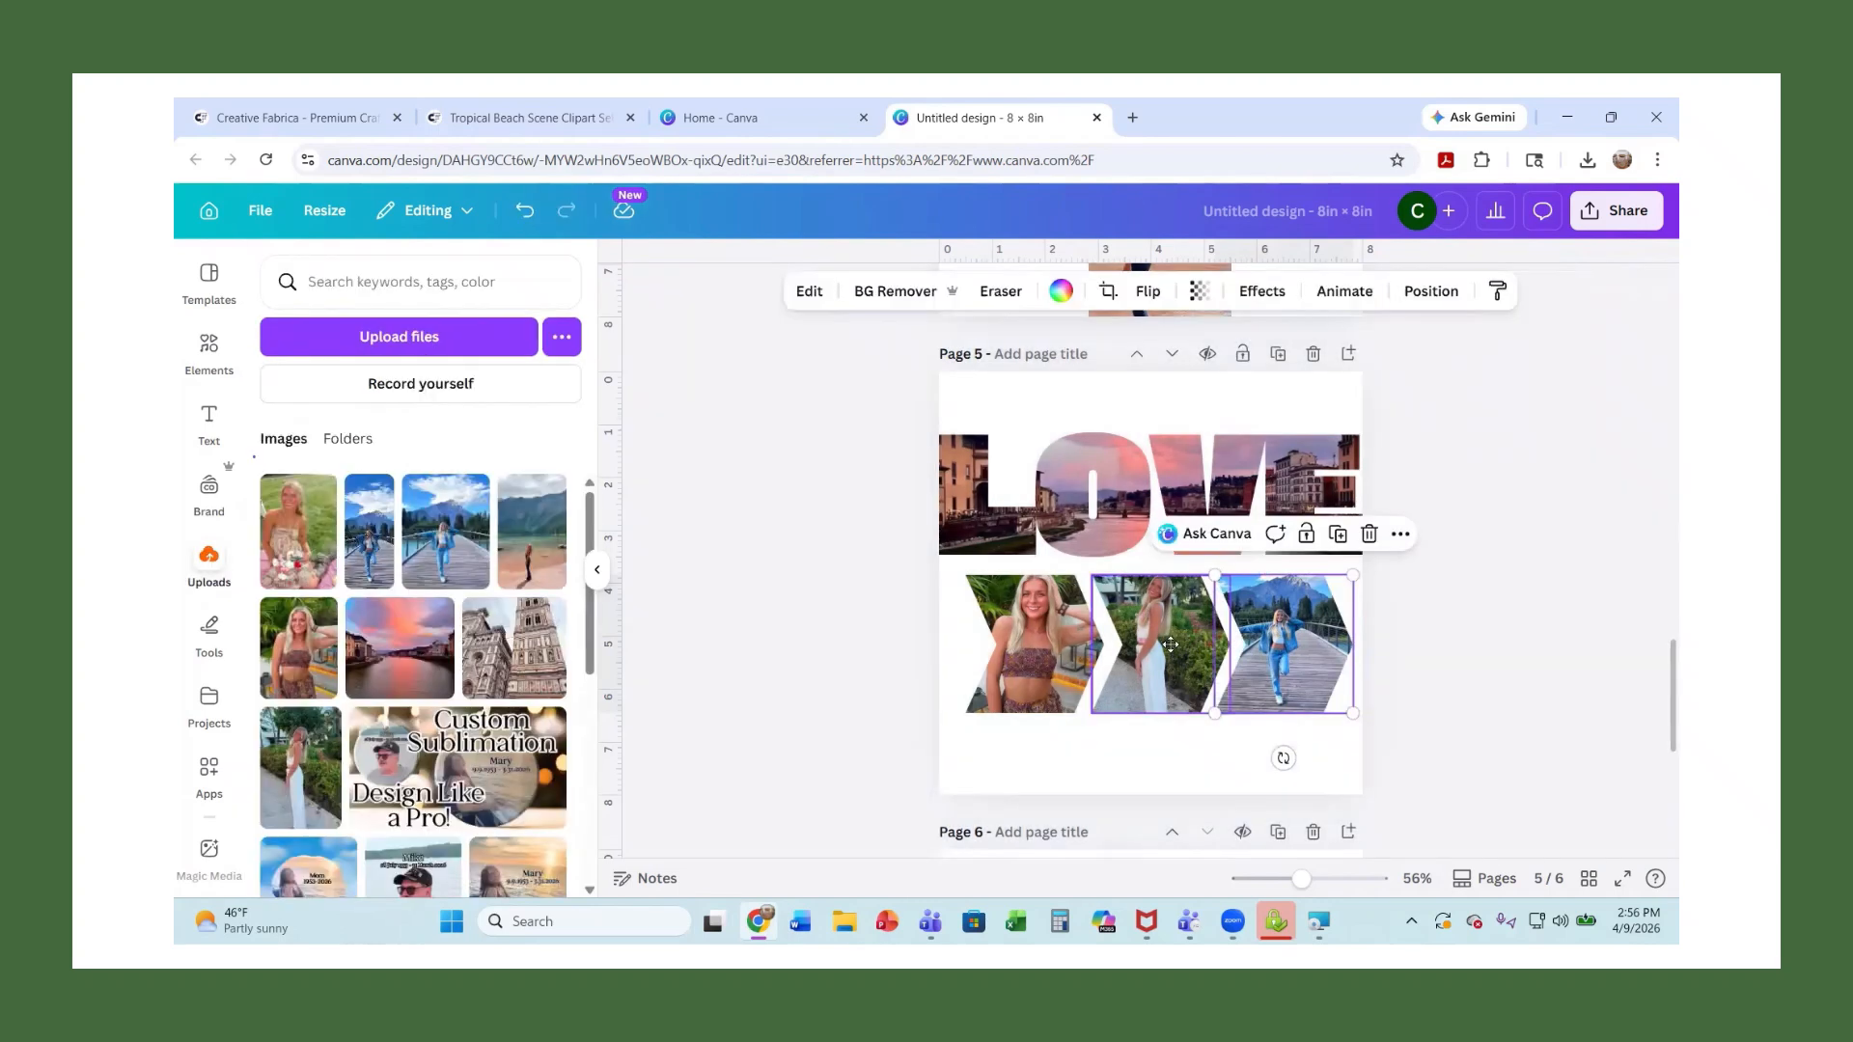
{"action": "double_click", "coordinate": [1171, 645]}
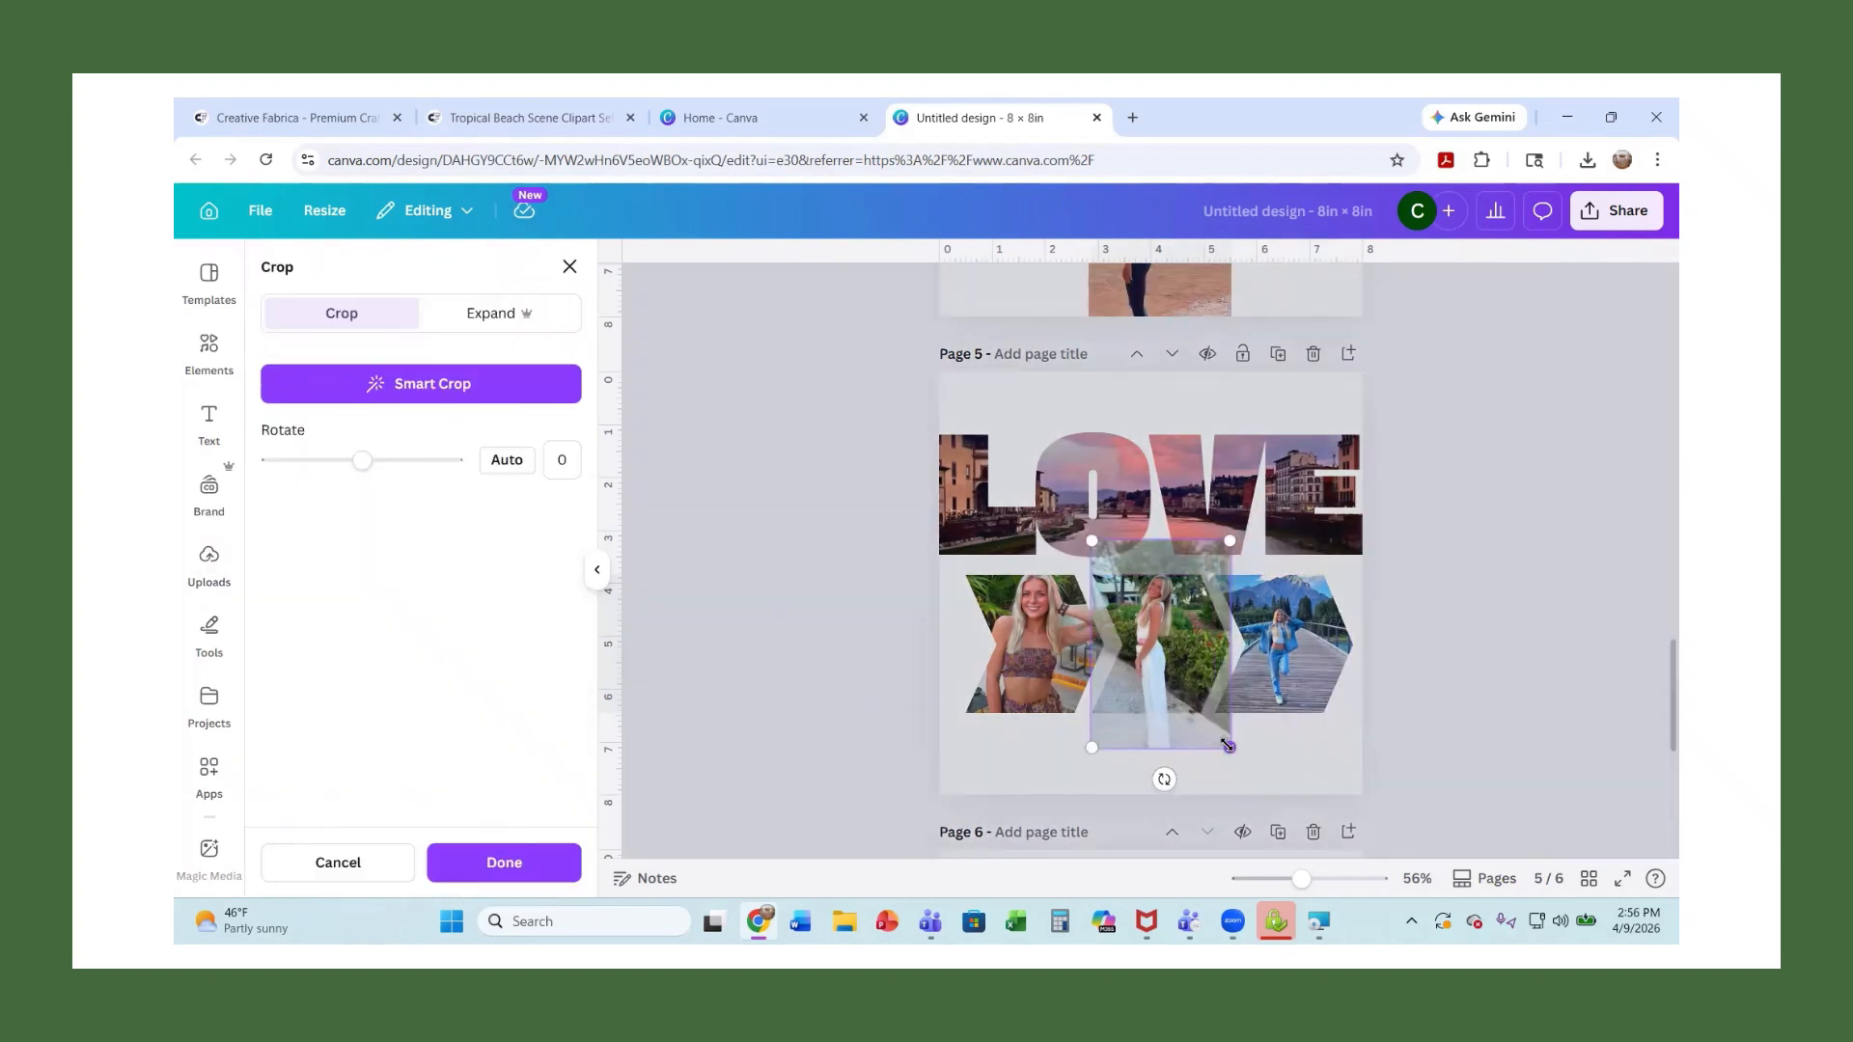
{"action": "left_click_drag", "start_coordinate": [1156, 711], "coordinate": [1160, 721]}
{"action": "double_click", "coordinate": [1040, 680]}
{"action": "left_click_drag", "start_coordinate": [1040, 679], "coordinate": [1033, 710]}
{"action": "left_click", "coordinate": [1510, 600]}
{"action": "left_click", "coordinate": [1504, 591]}
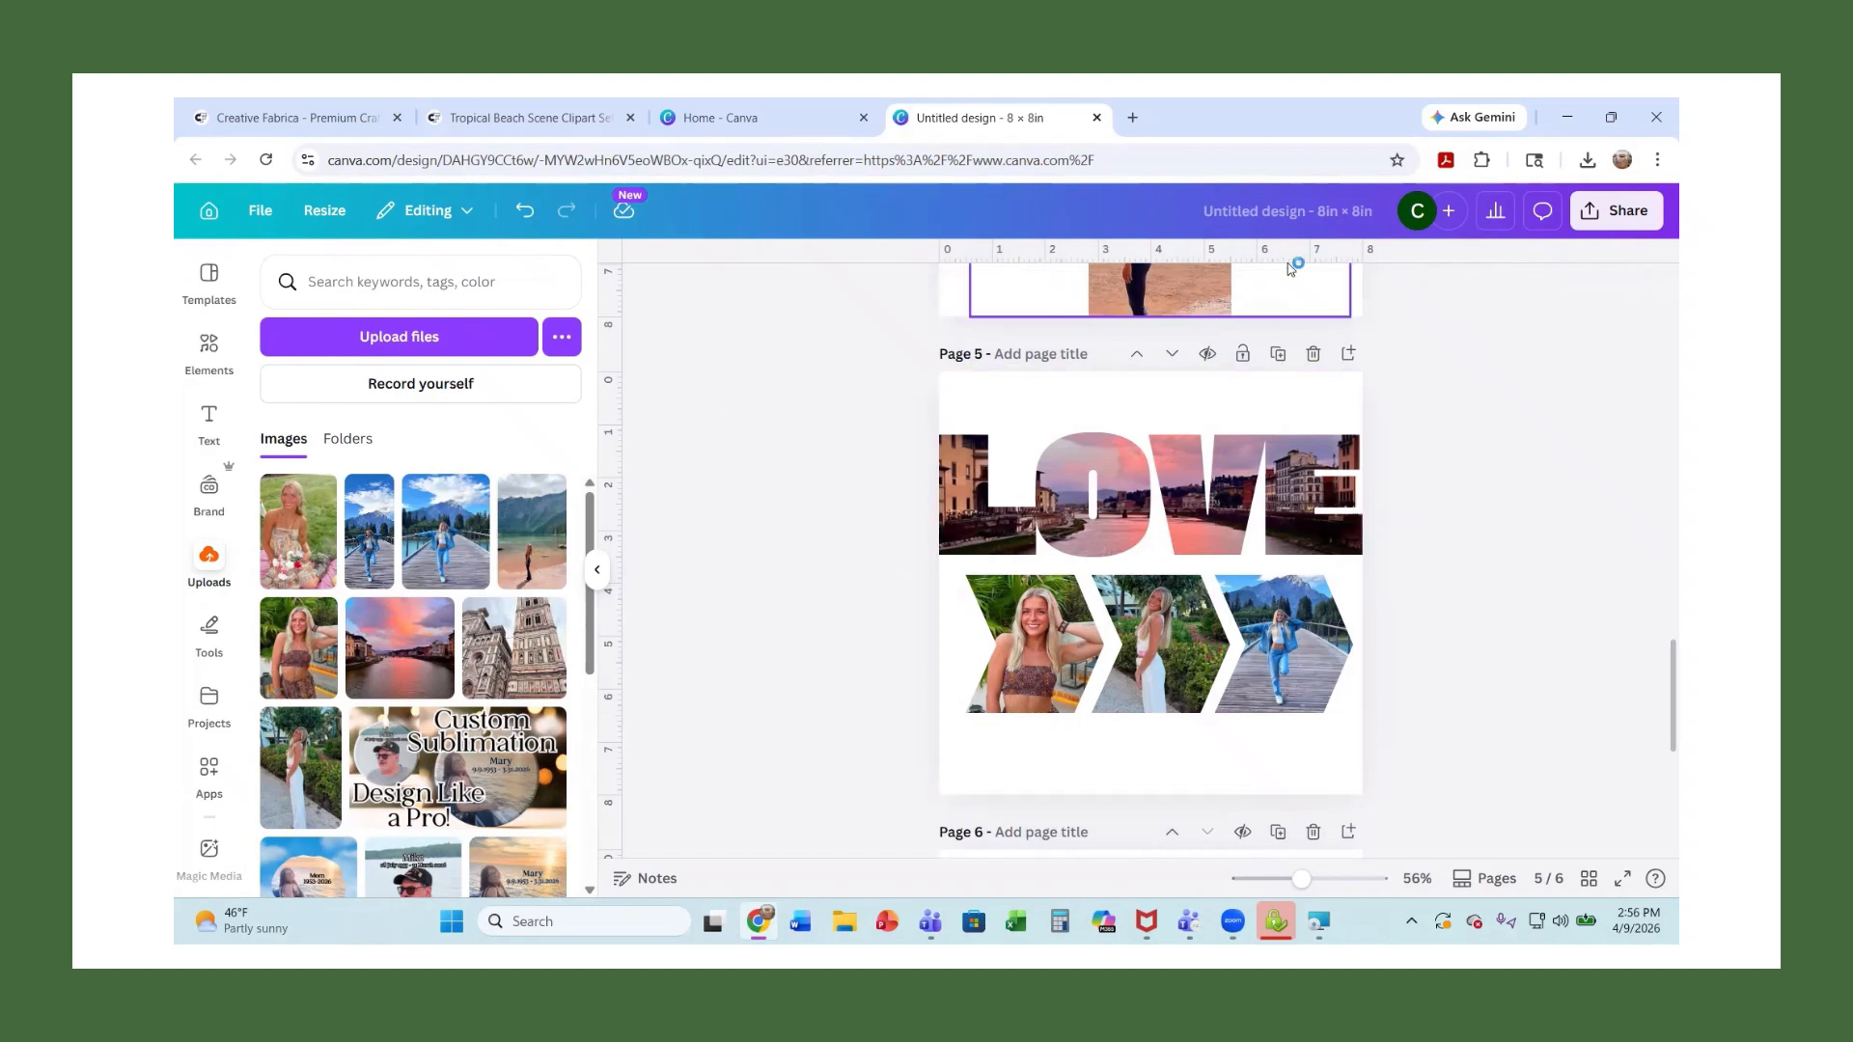
Download all six pages as PNG files with a transparent background and the size multiplier set to 1.375
{"action": "left_click", "coordinate": [1621, 214]}
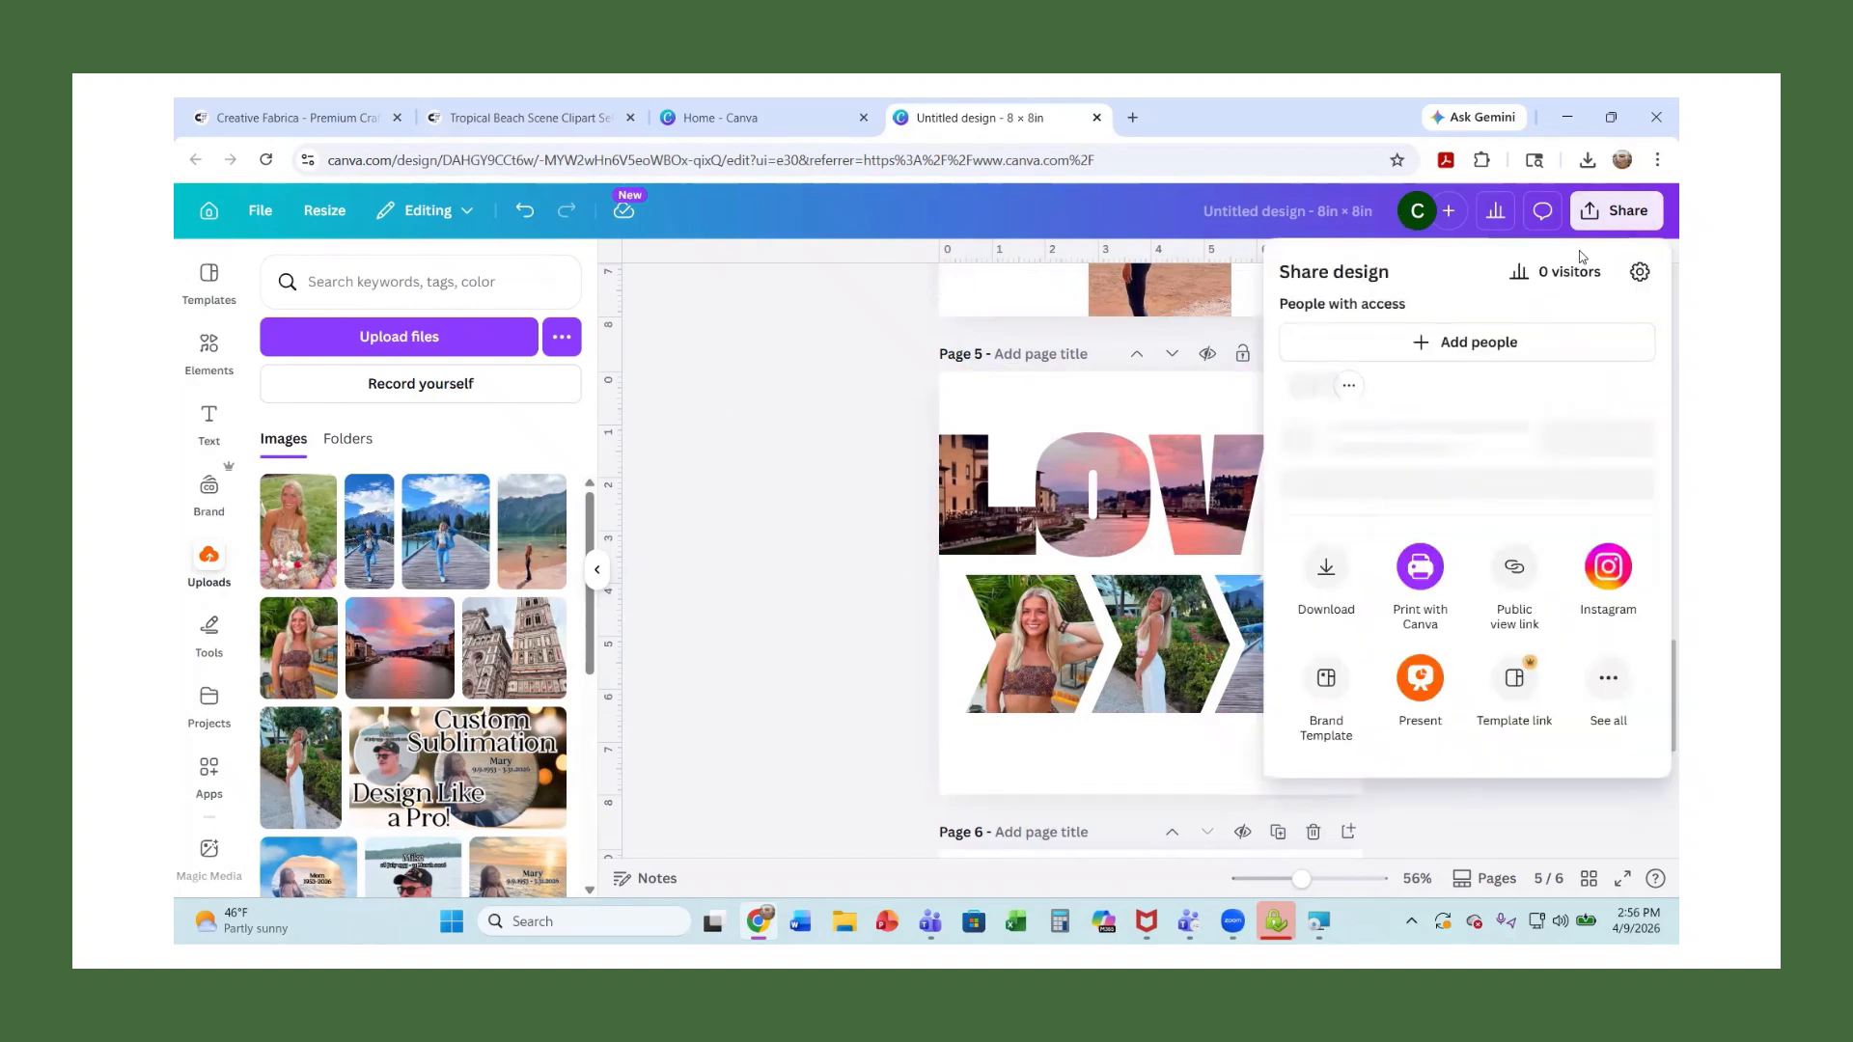
{"action": "left_click", "coordinate": [1335, 637]}
{"action": "left_click_drag", "start_coordinate": [1344, 417], "coordinate": [1418, 417]}
{"action": "left_click_drag", "start_coordinate": [1272, 407], "coordinate": [1322, 391]}
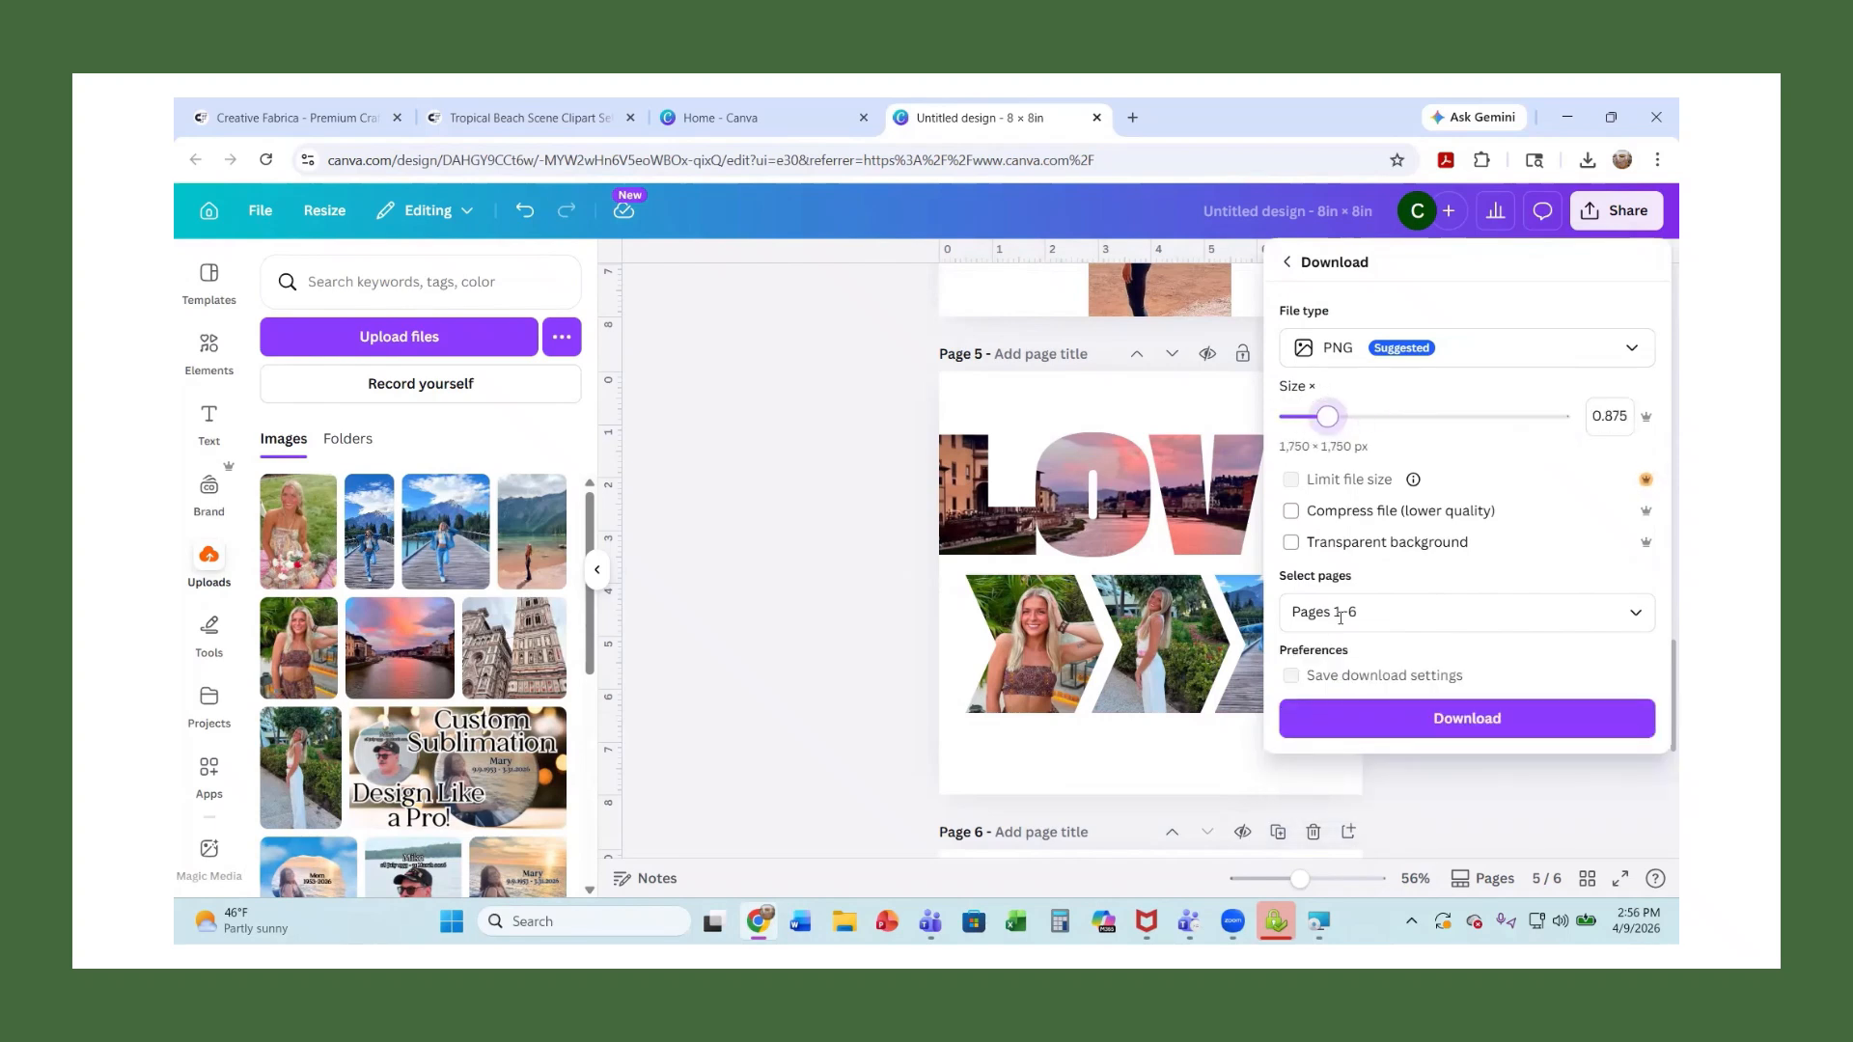
{"action": "left_click", "coordinate": [1289, 543]}
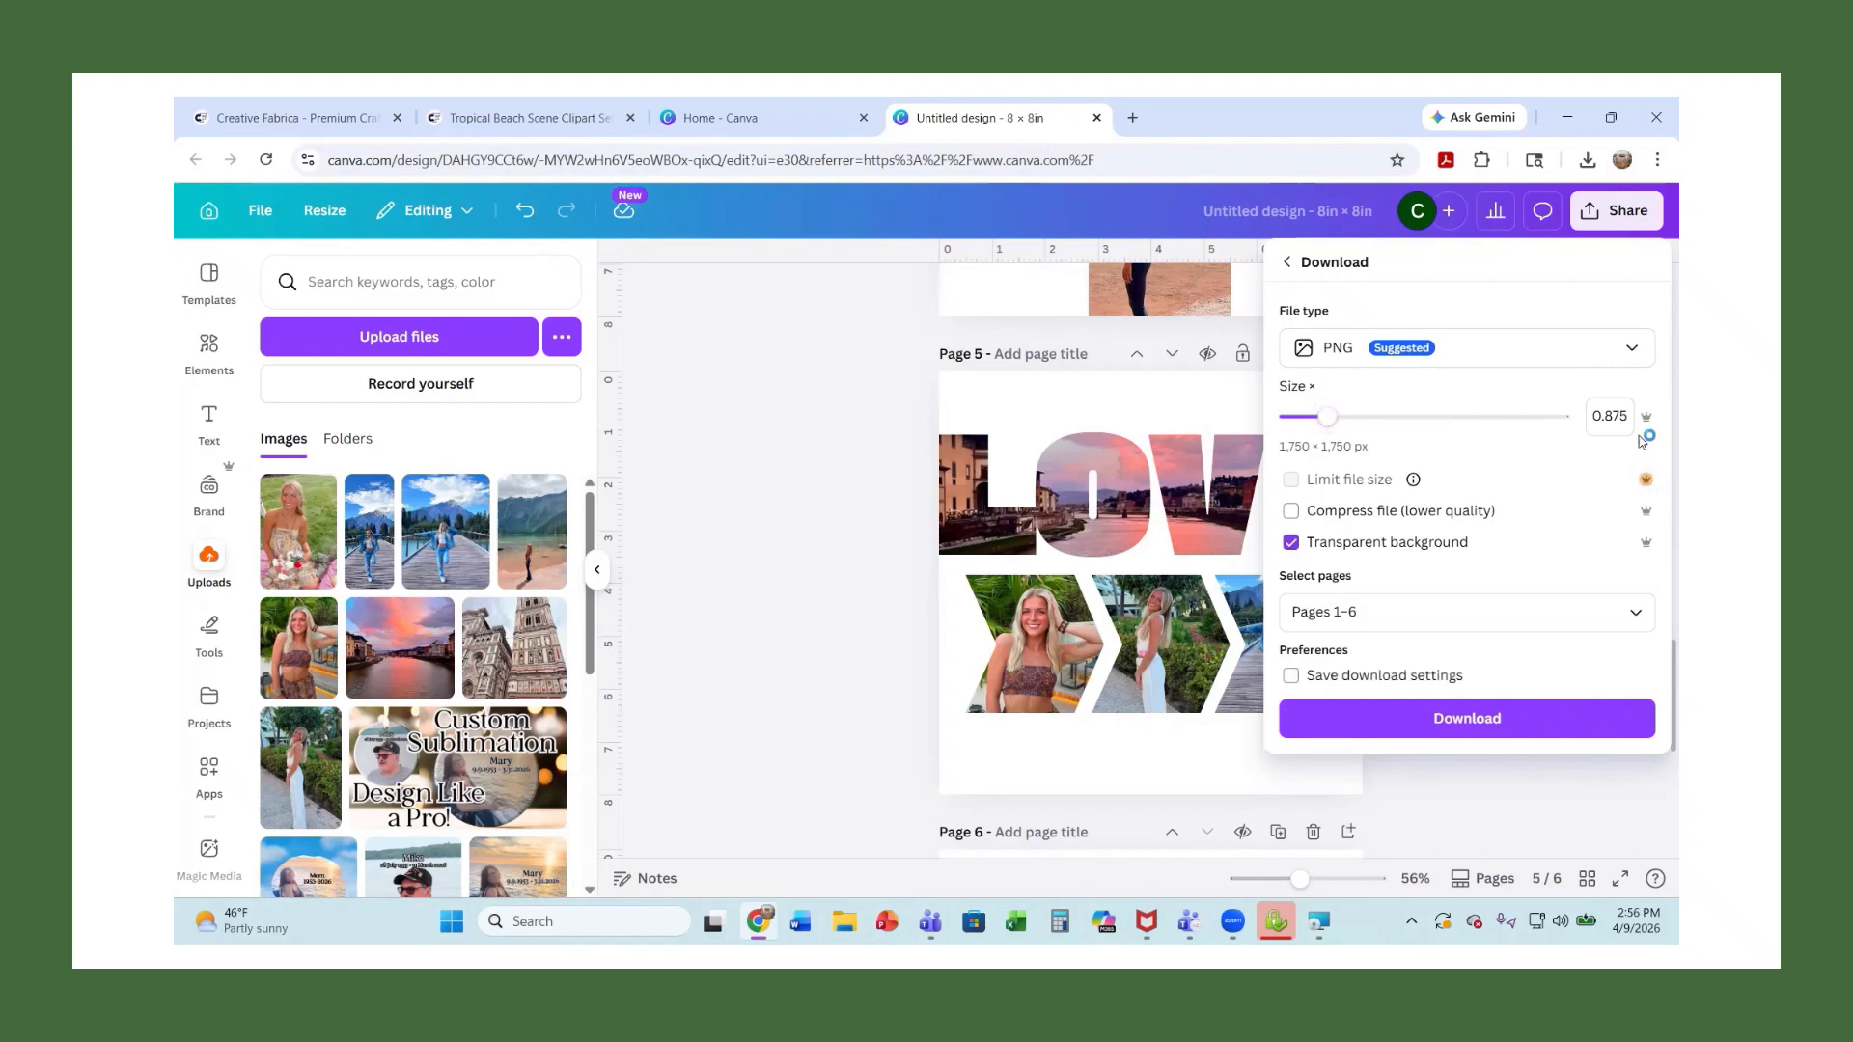
{"action": "left_click_drag", "start_coordinate": [1432, 420], "coordinate": [1379, 416]}
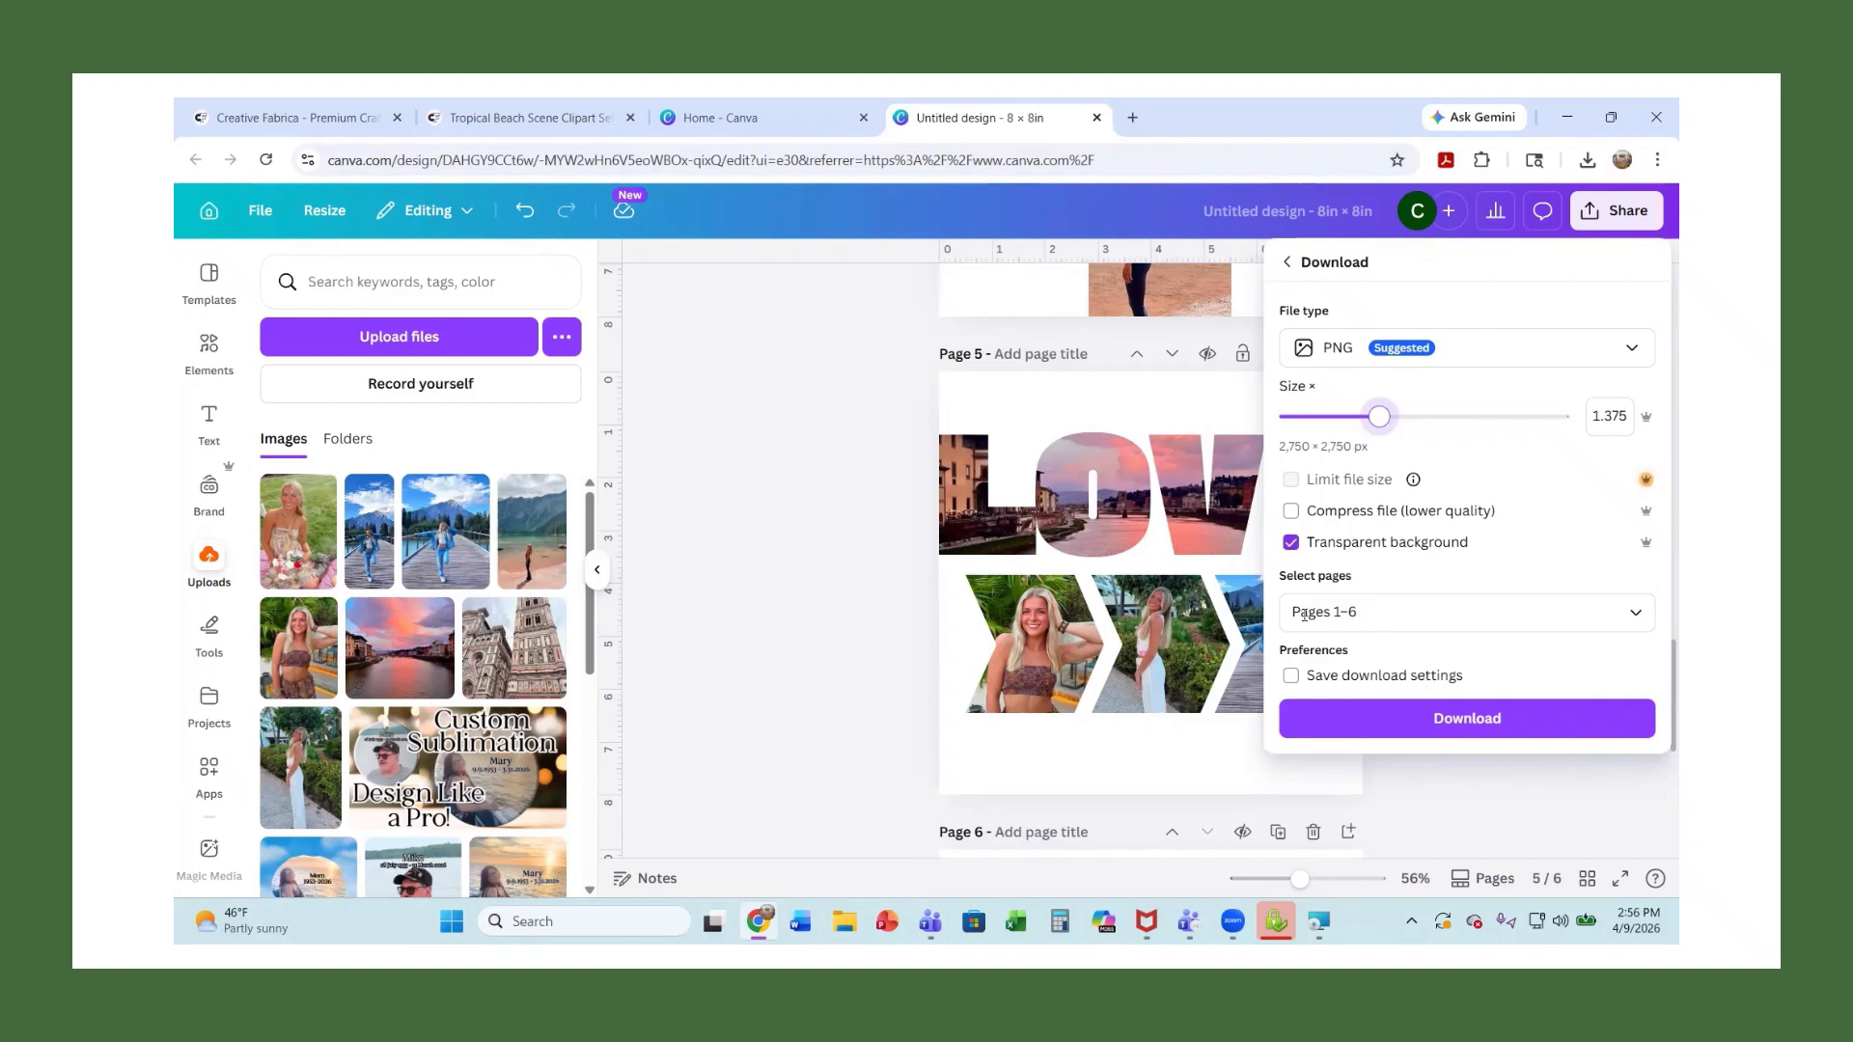
{"action": "left_click", "coordinate": [1453, 733]}
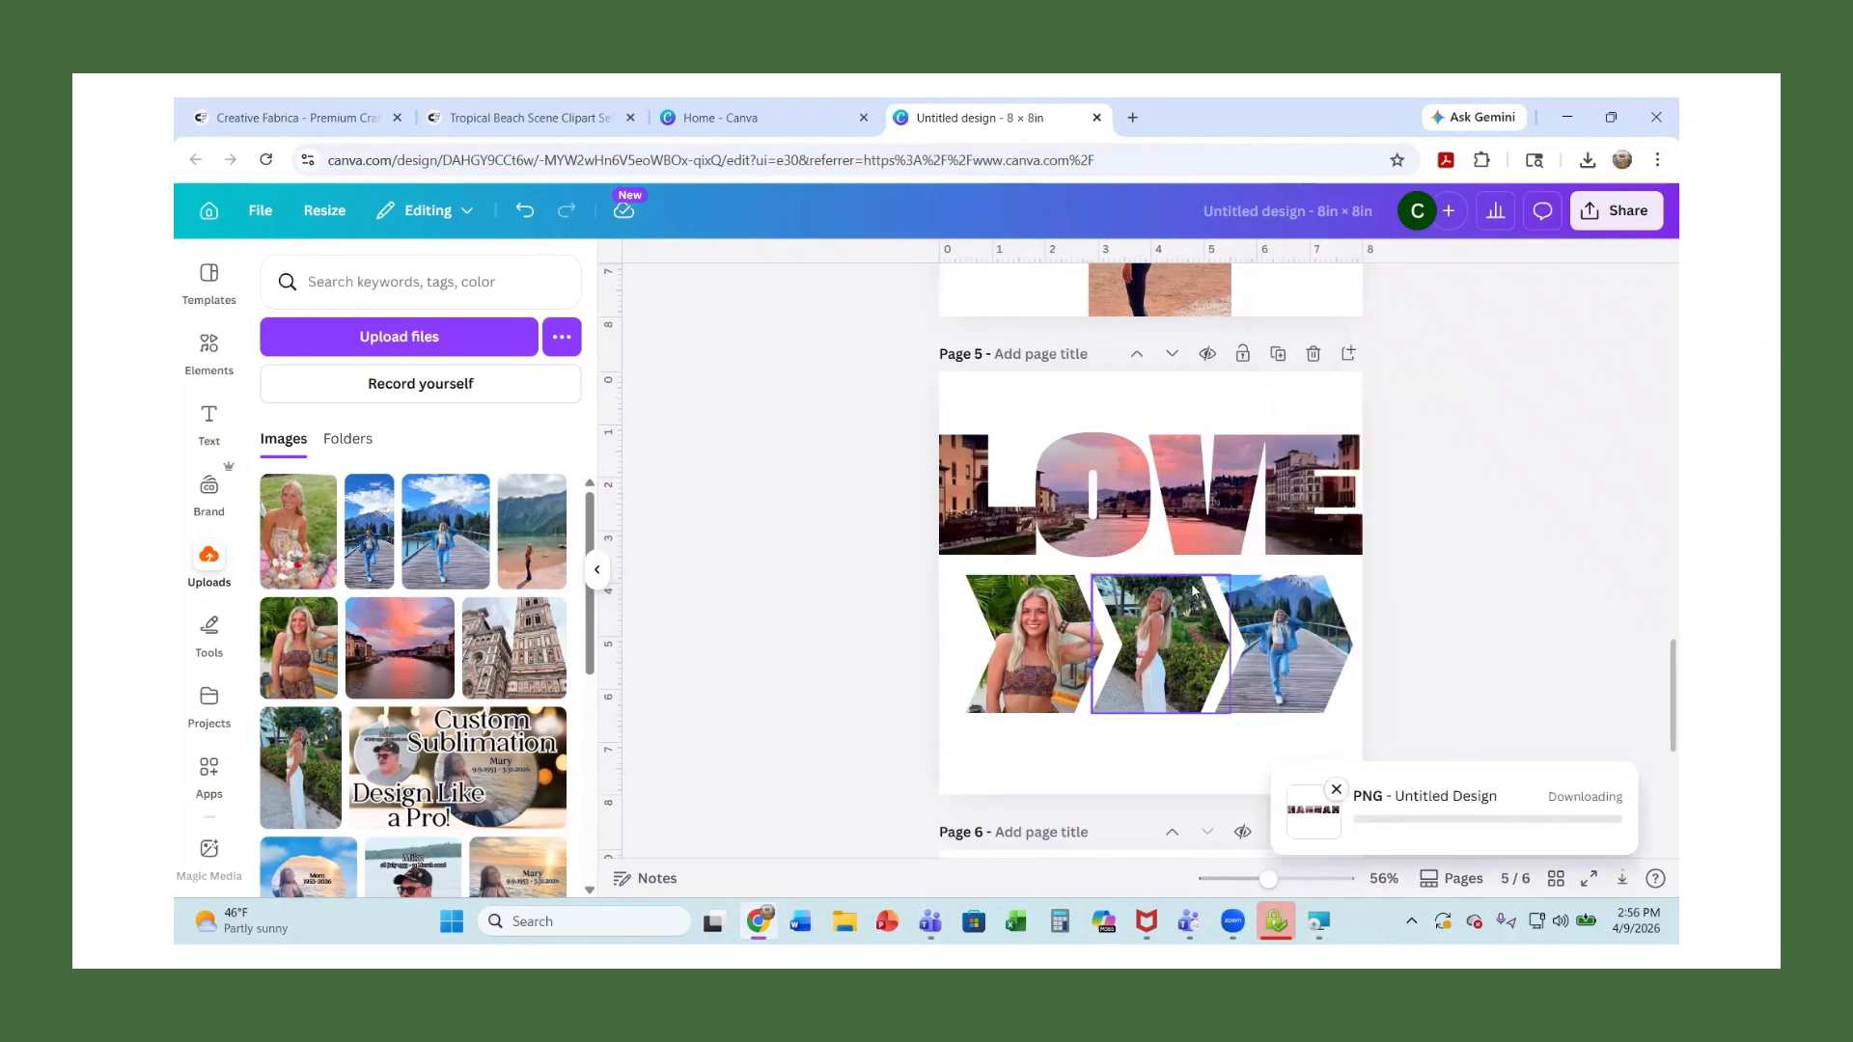
Upload the images 1 (1), 1 (17) and 1 (18) from the Tropical-Beach-Scene-Clipart-Set folder in Downloads
{"action": "scroll", "coordinate": [1110, 487], "scroll_direction": "up", "scroll_amount": 4}
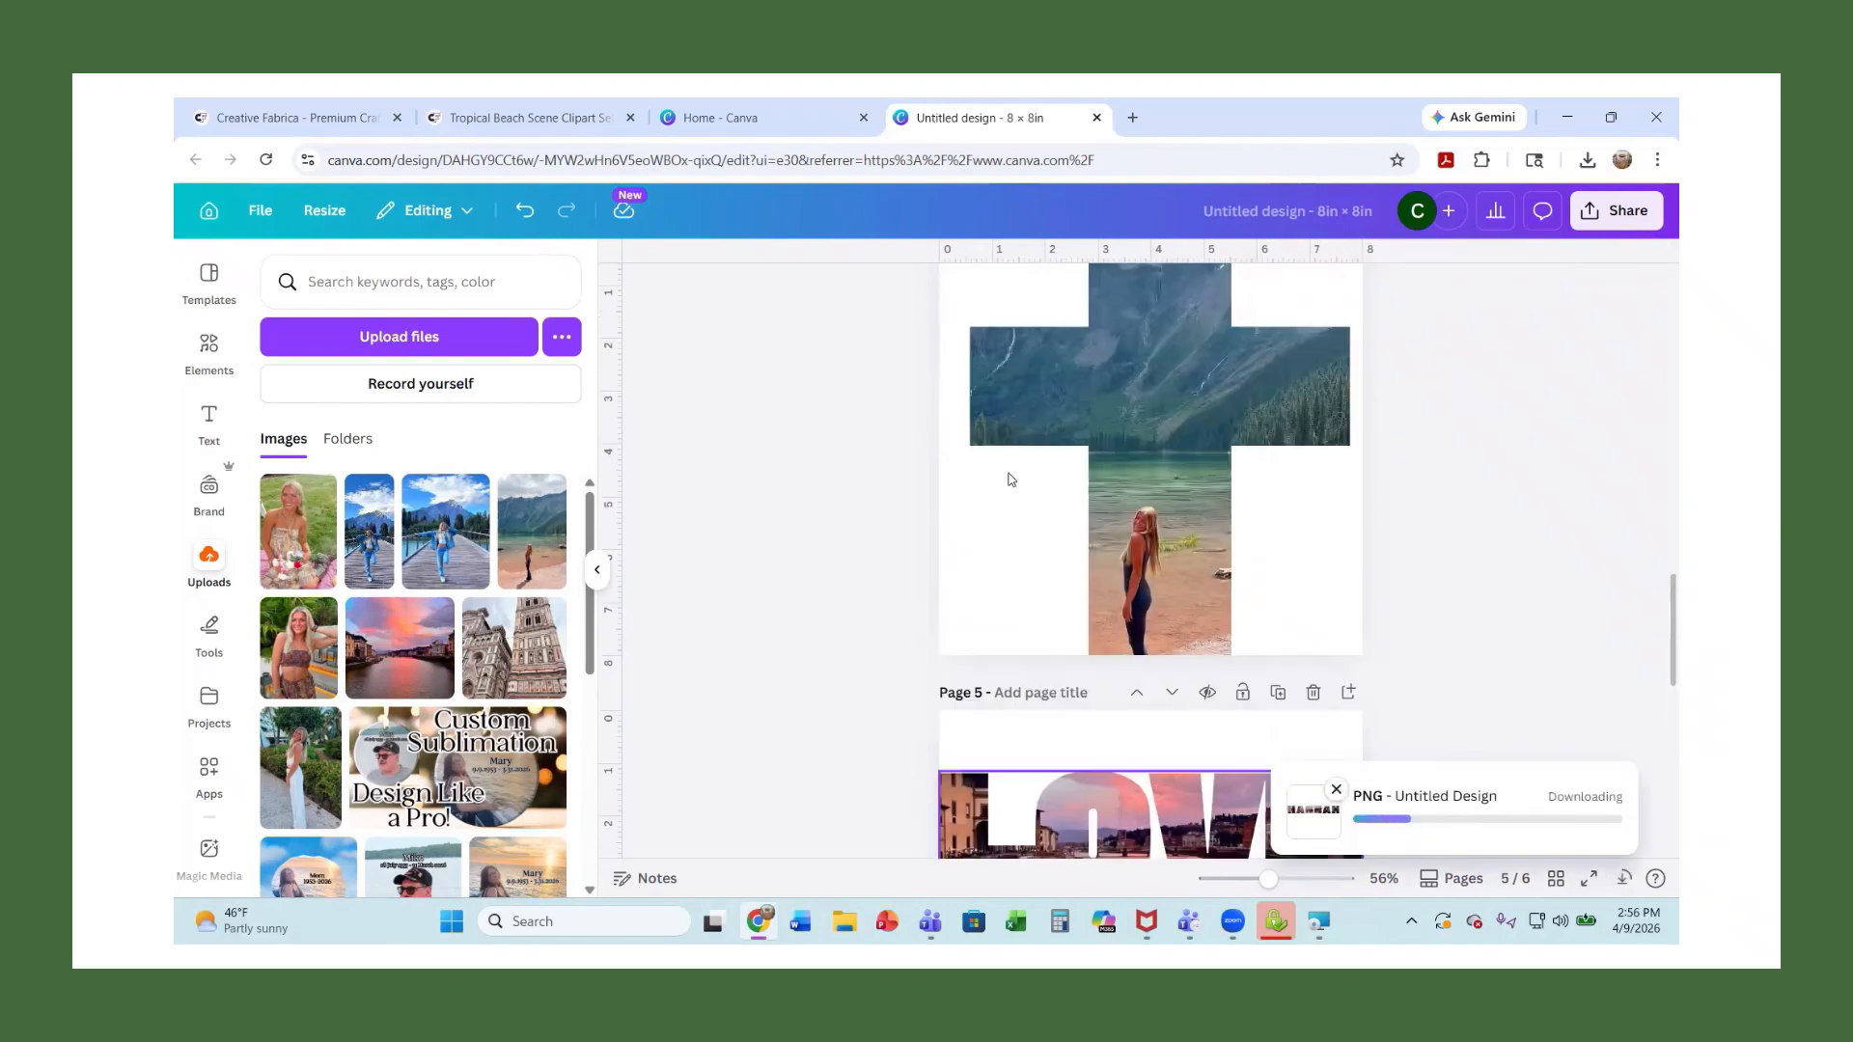
{"action": "scroll", "coordinate": [1008, 471], "scroll_direction": "down", "scroll_amount": 5}
{"action": "scroll", "coordinate": [1007, 482], "scroll_direction": "down", "scroll_amount": 3}
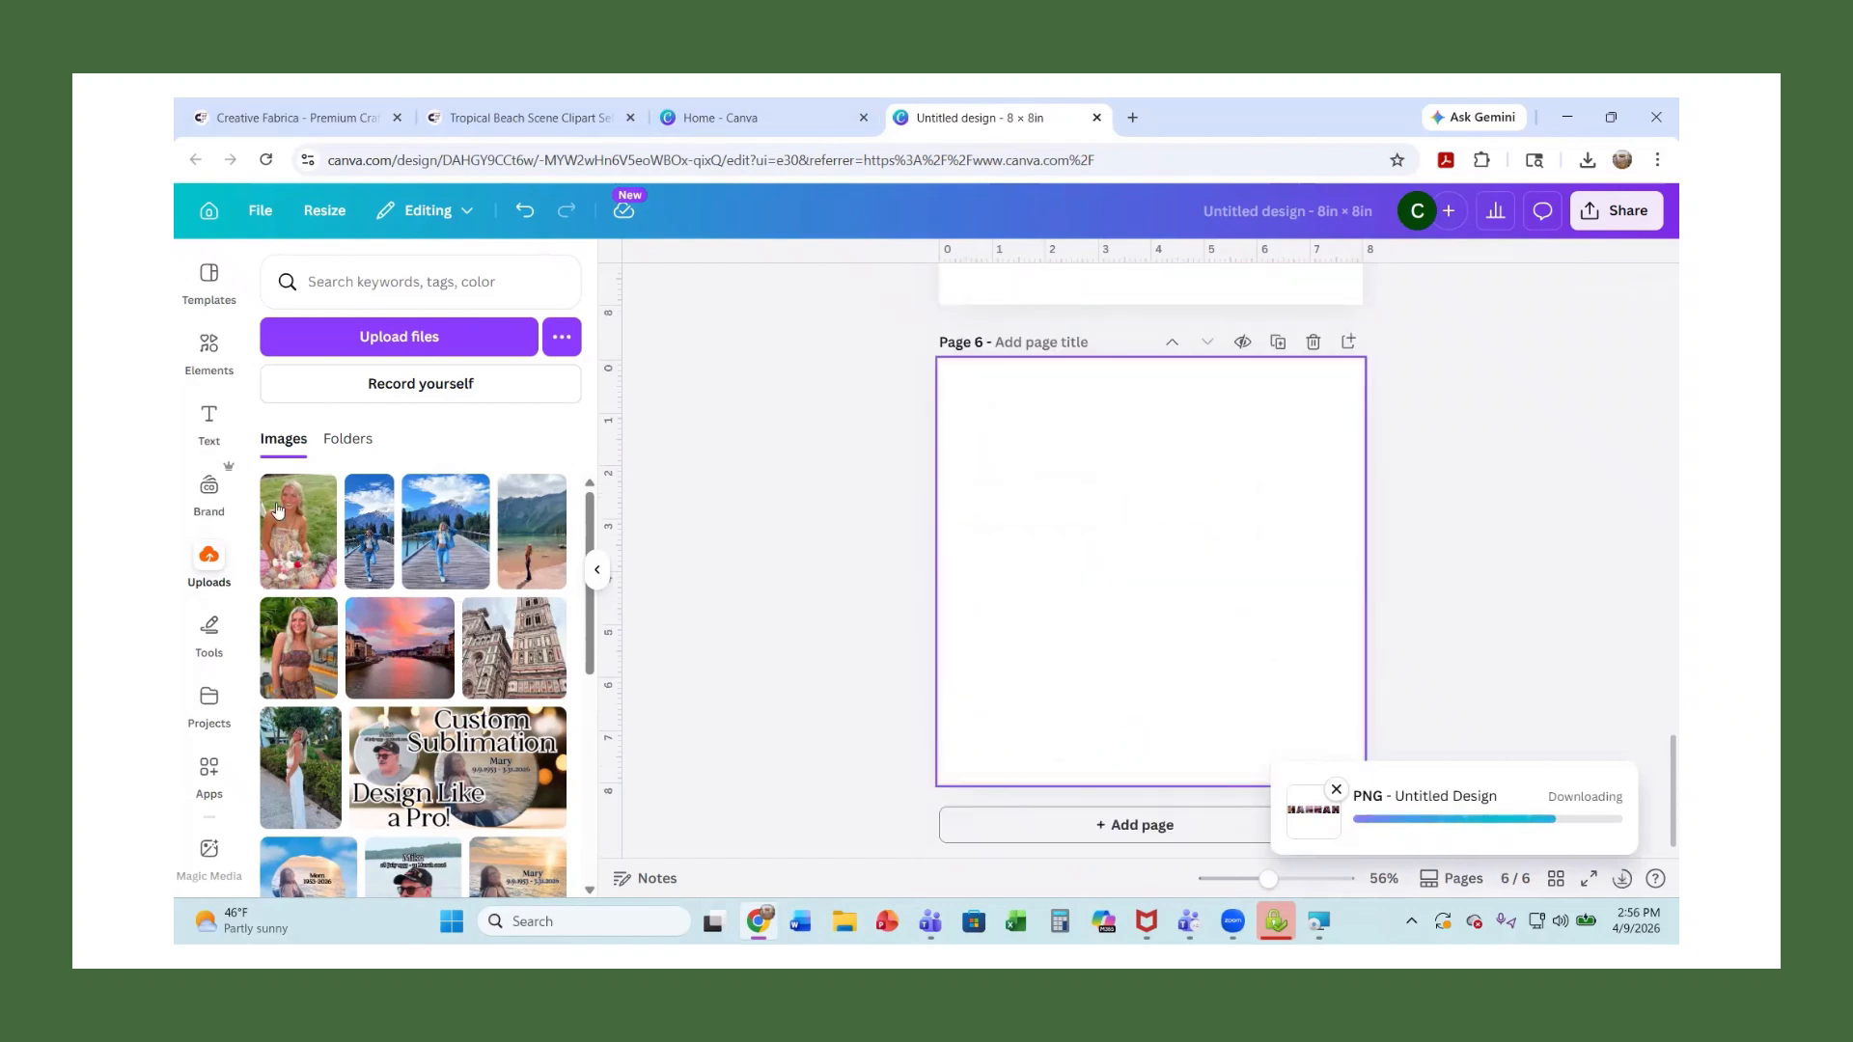
{"action": "left_click", "coordinate": [206, 551]}
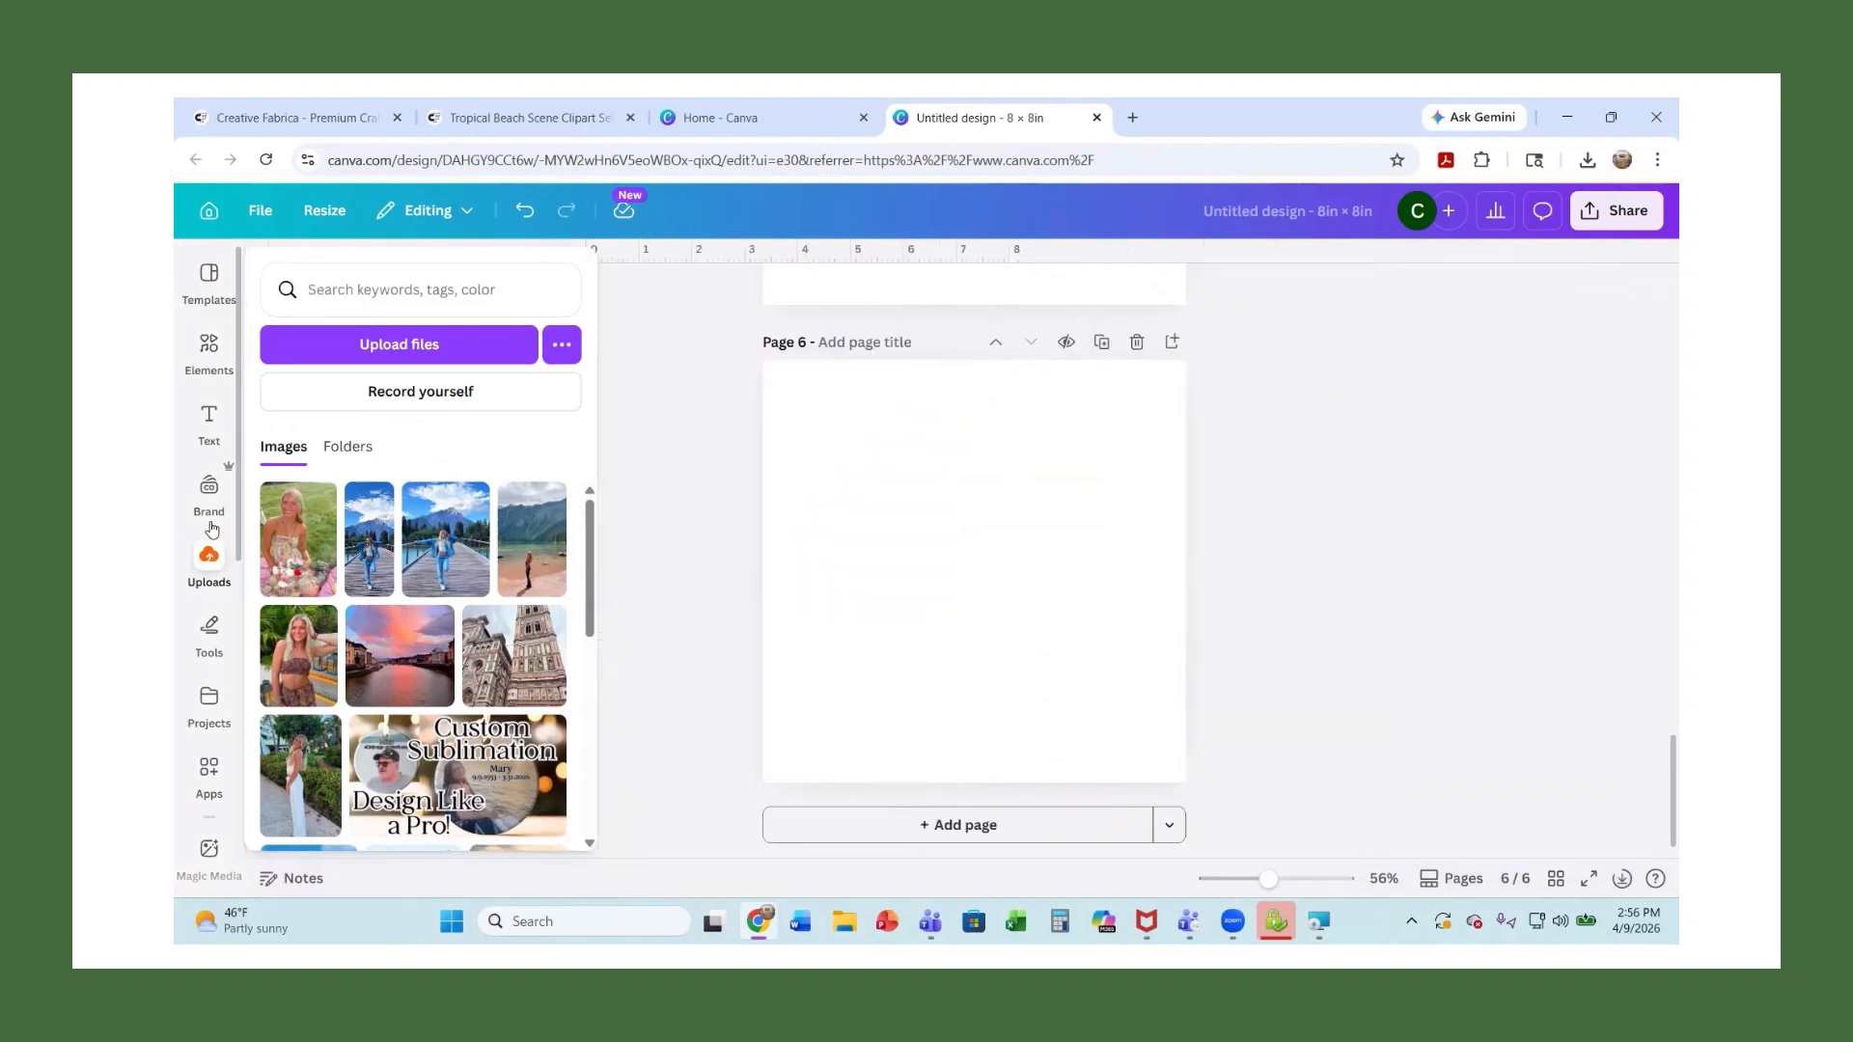
{"action": "left_click", "coordinate": [218, 564]}
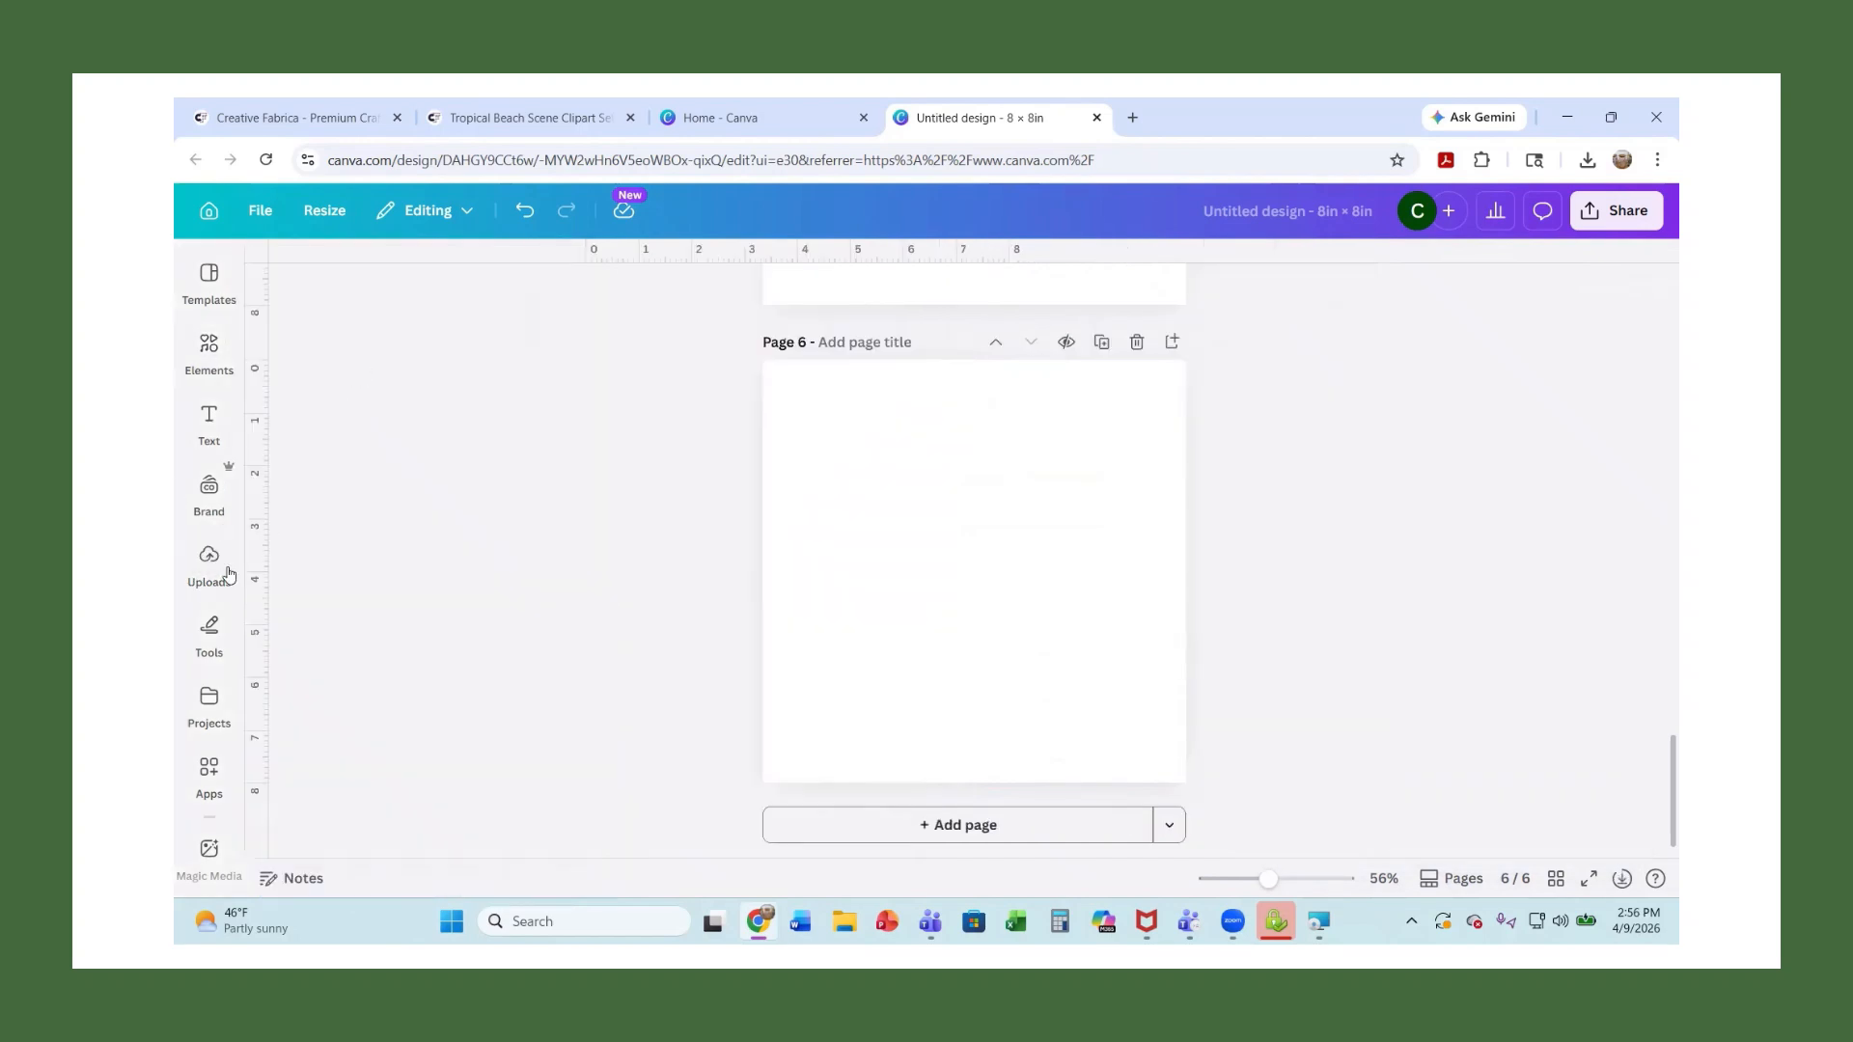
{"action": "left_click", "coordinate": [228, 574]}
{"action": "left_click", "coordinate": [413, 359]}
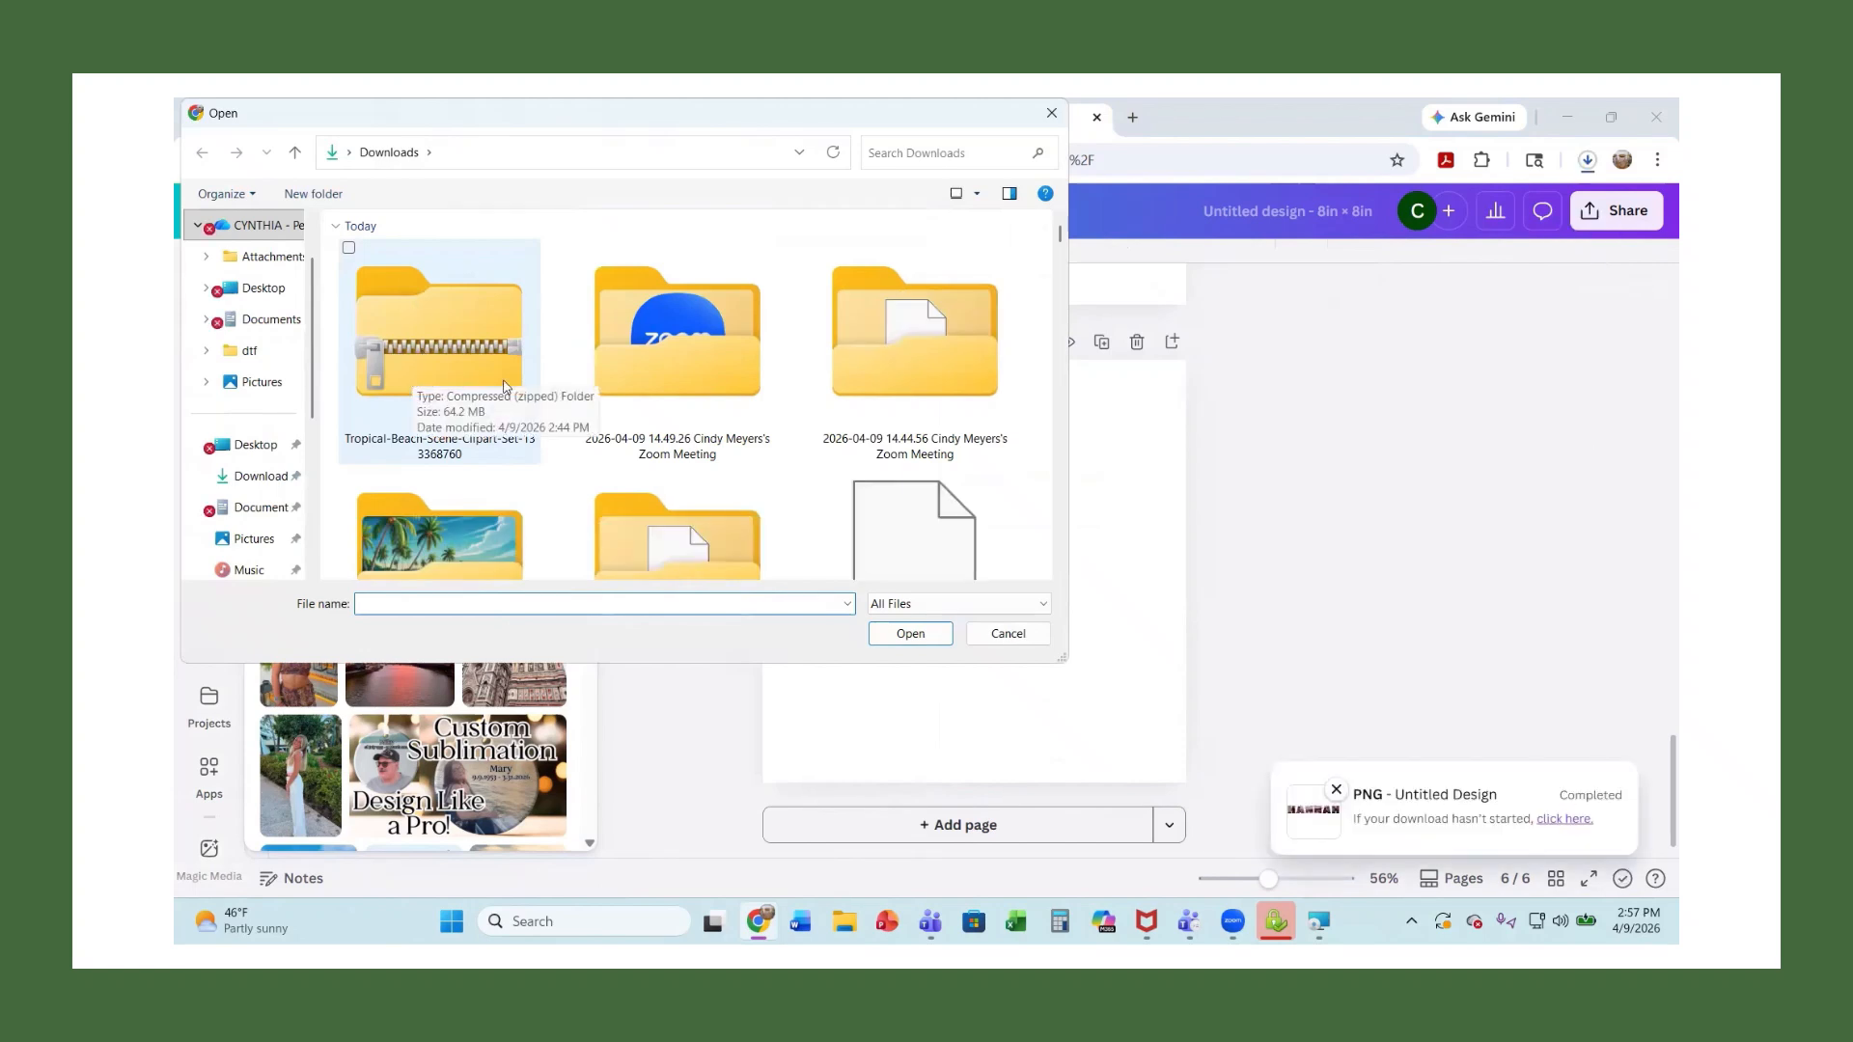
{"action": "double_click", "coordinate": [442, 519]}
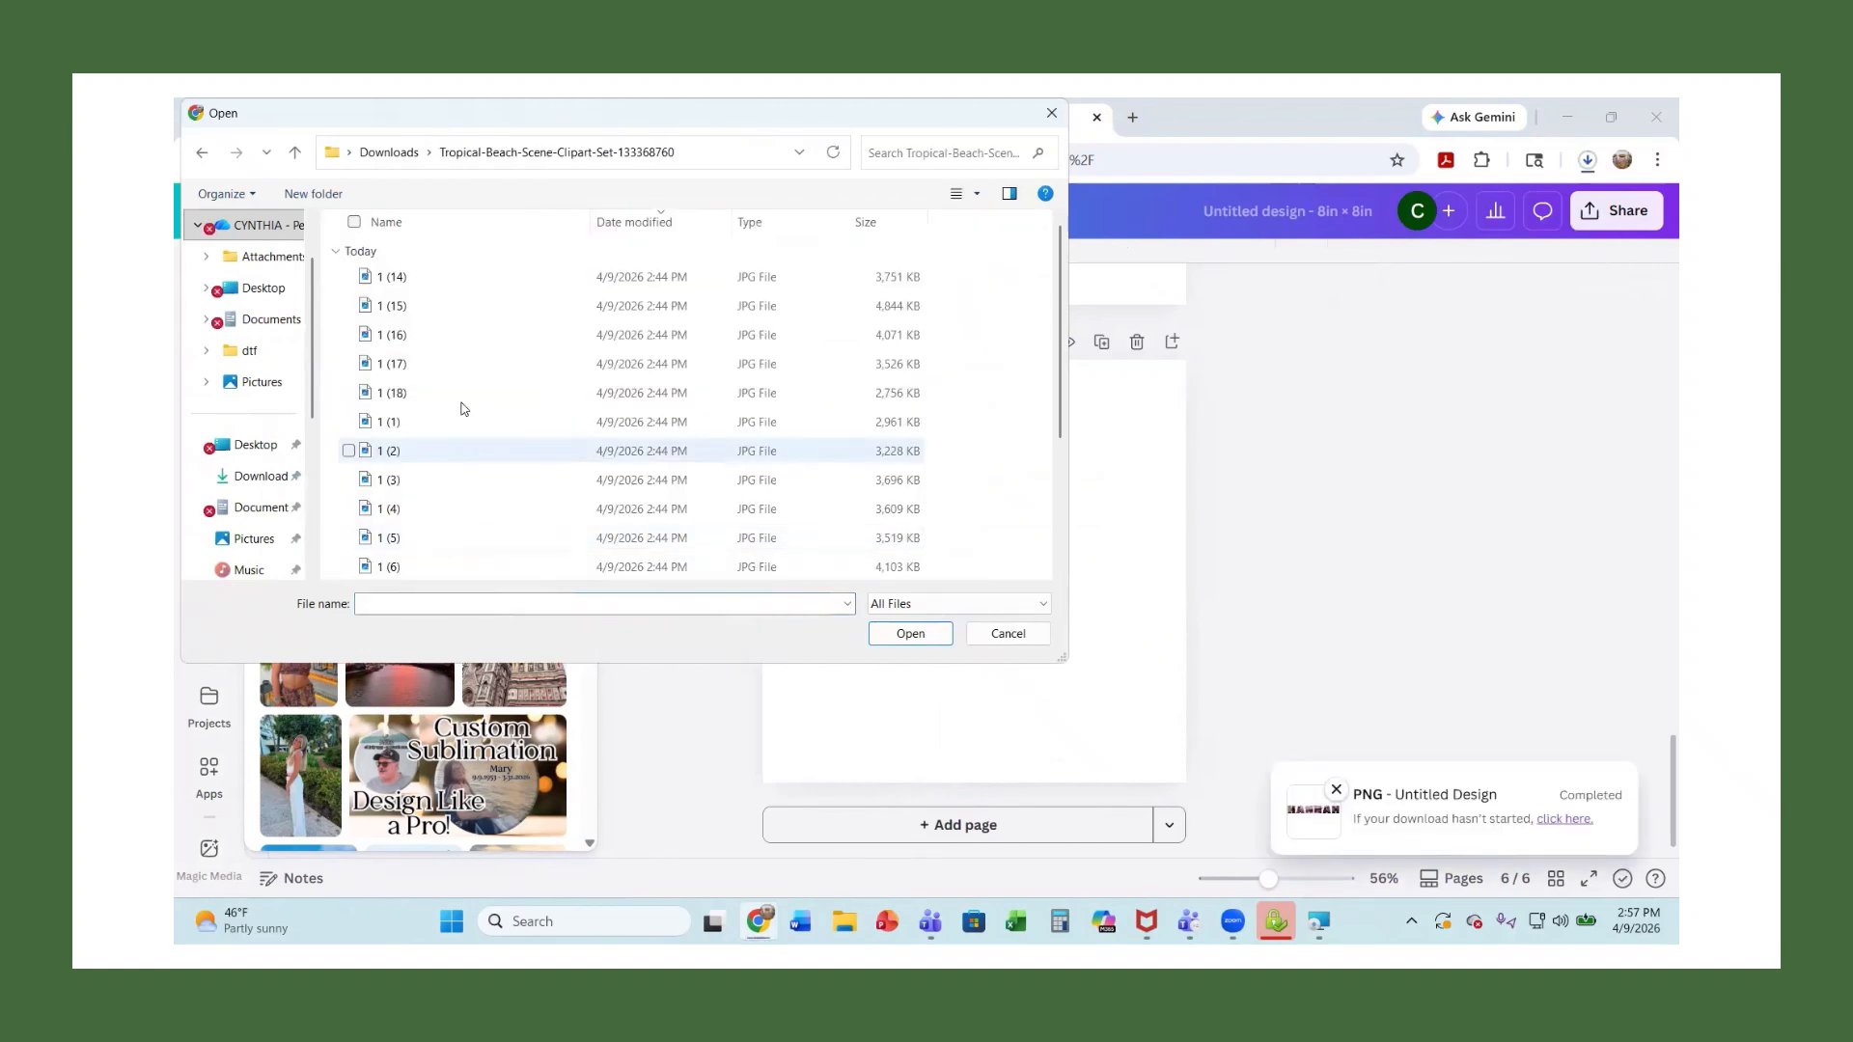
{"action": "left_click", "coordinate": [456, 371]}
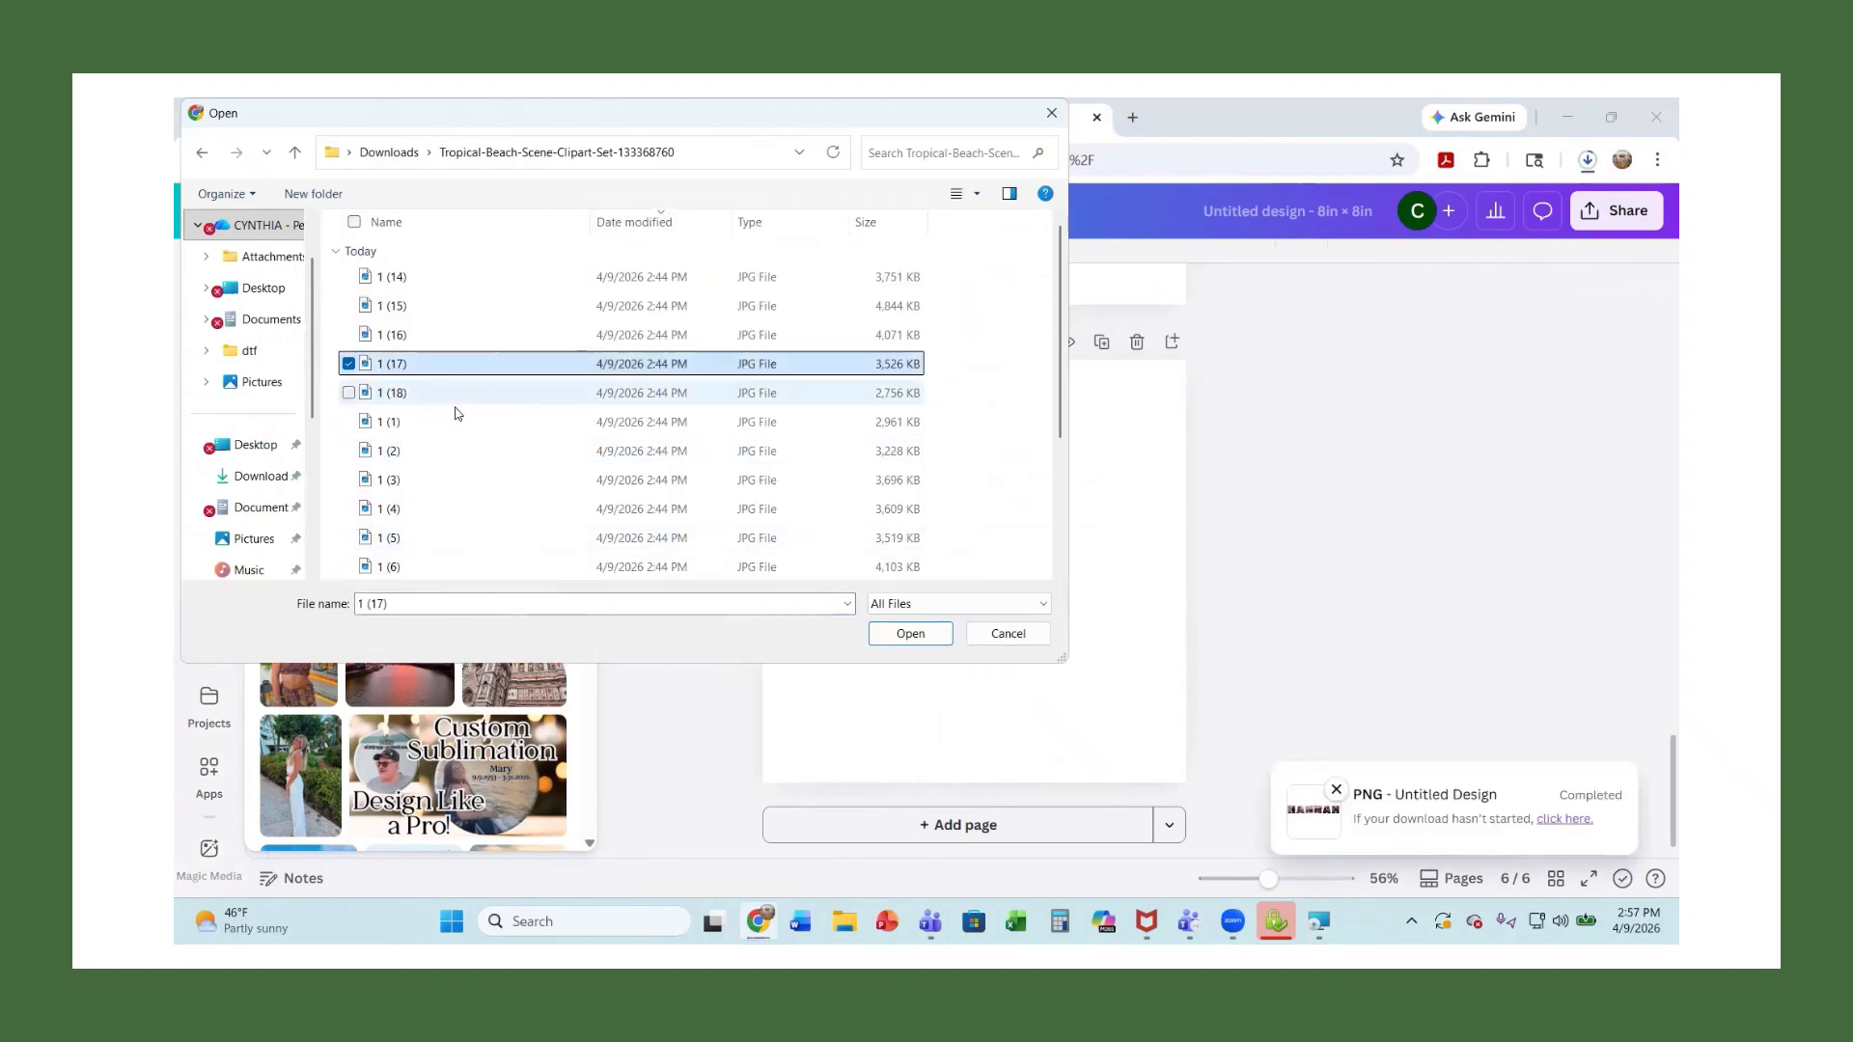
{"action": "left_click", "coordinate": [461, 395], "text": "ctrl"}
{"action": "left_click", "coordinate": [461, 422], "text": "ctrl"}
{"action": "left_click", "coordinate": [907, 635]}
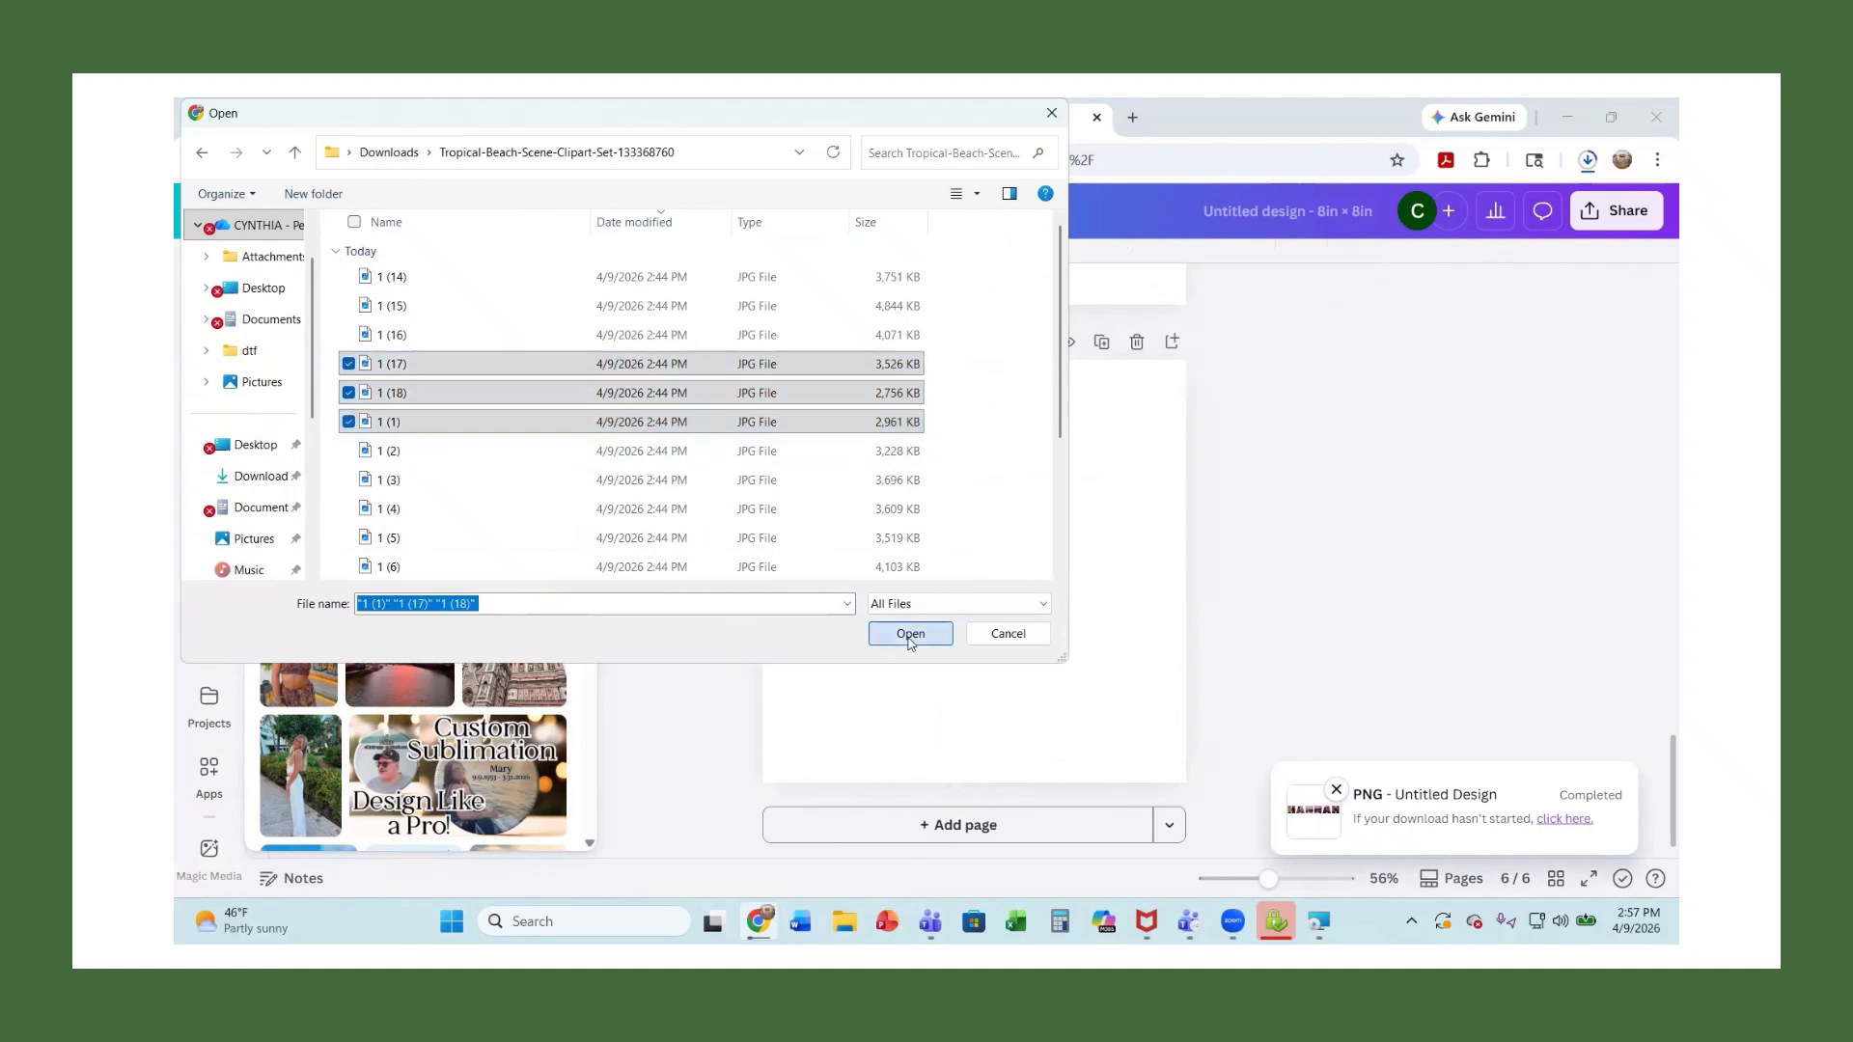
{"action": "left_click", "coordinate": [588, 645]}
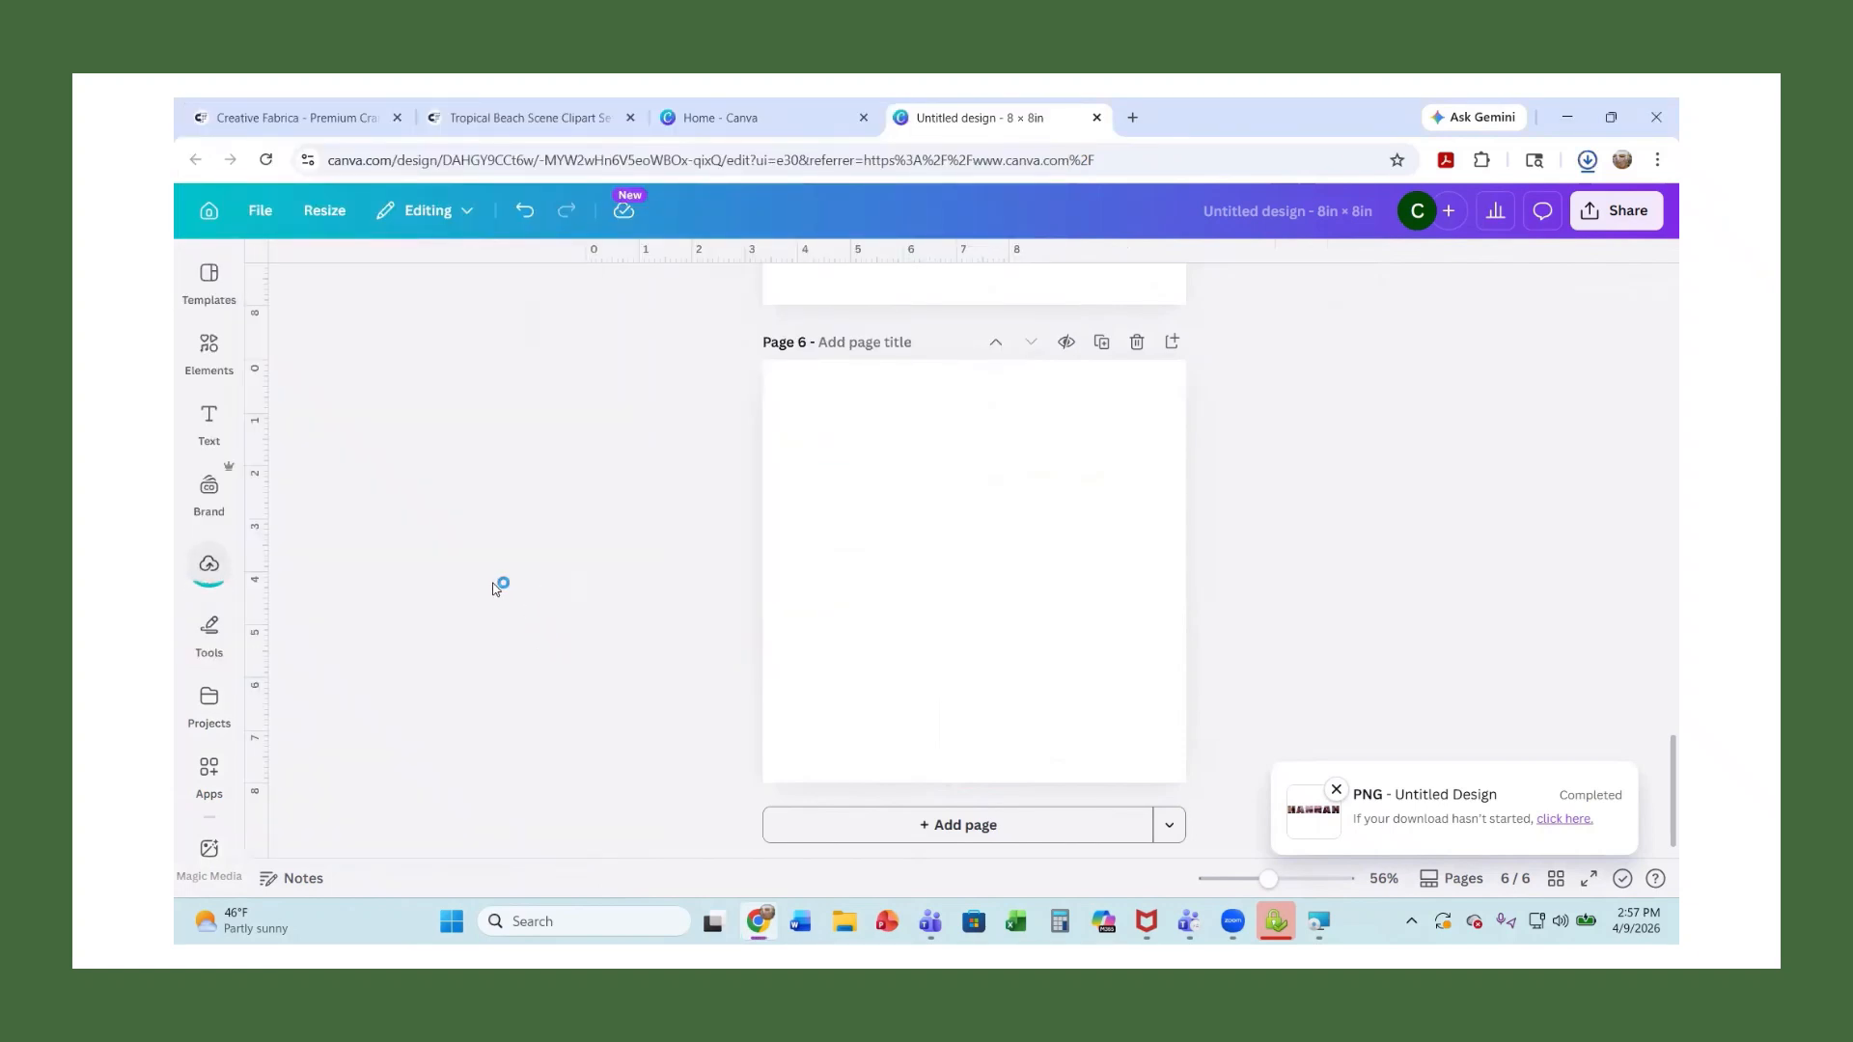
Add the uploaded palm beach image with the curved lagoon to page 6 and enlarge it to cover the whole page
{"action": "left_click", "coordinate": [214, 552]}
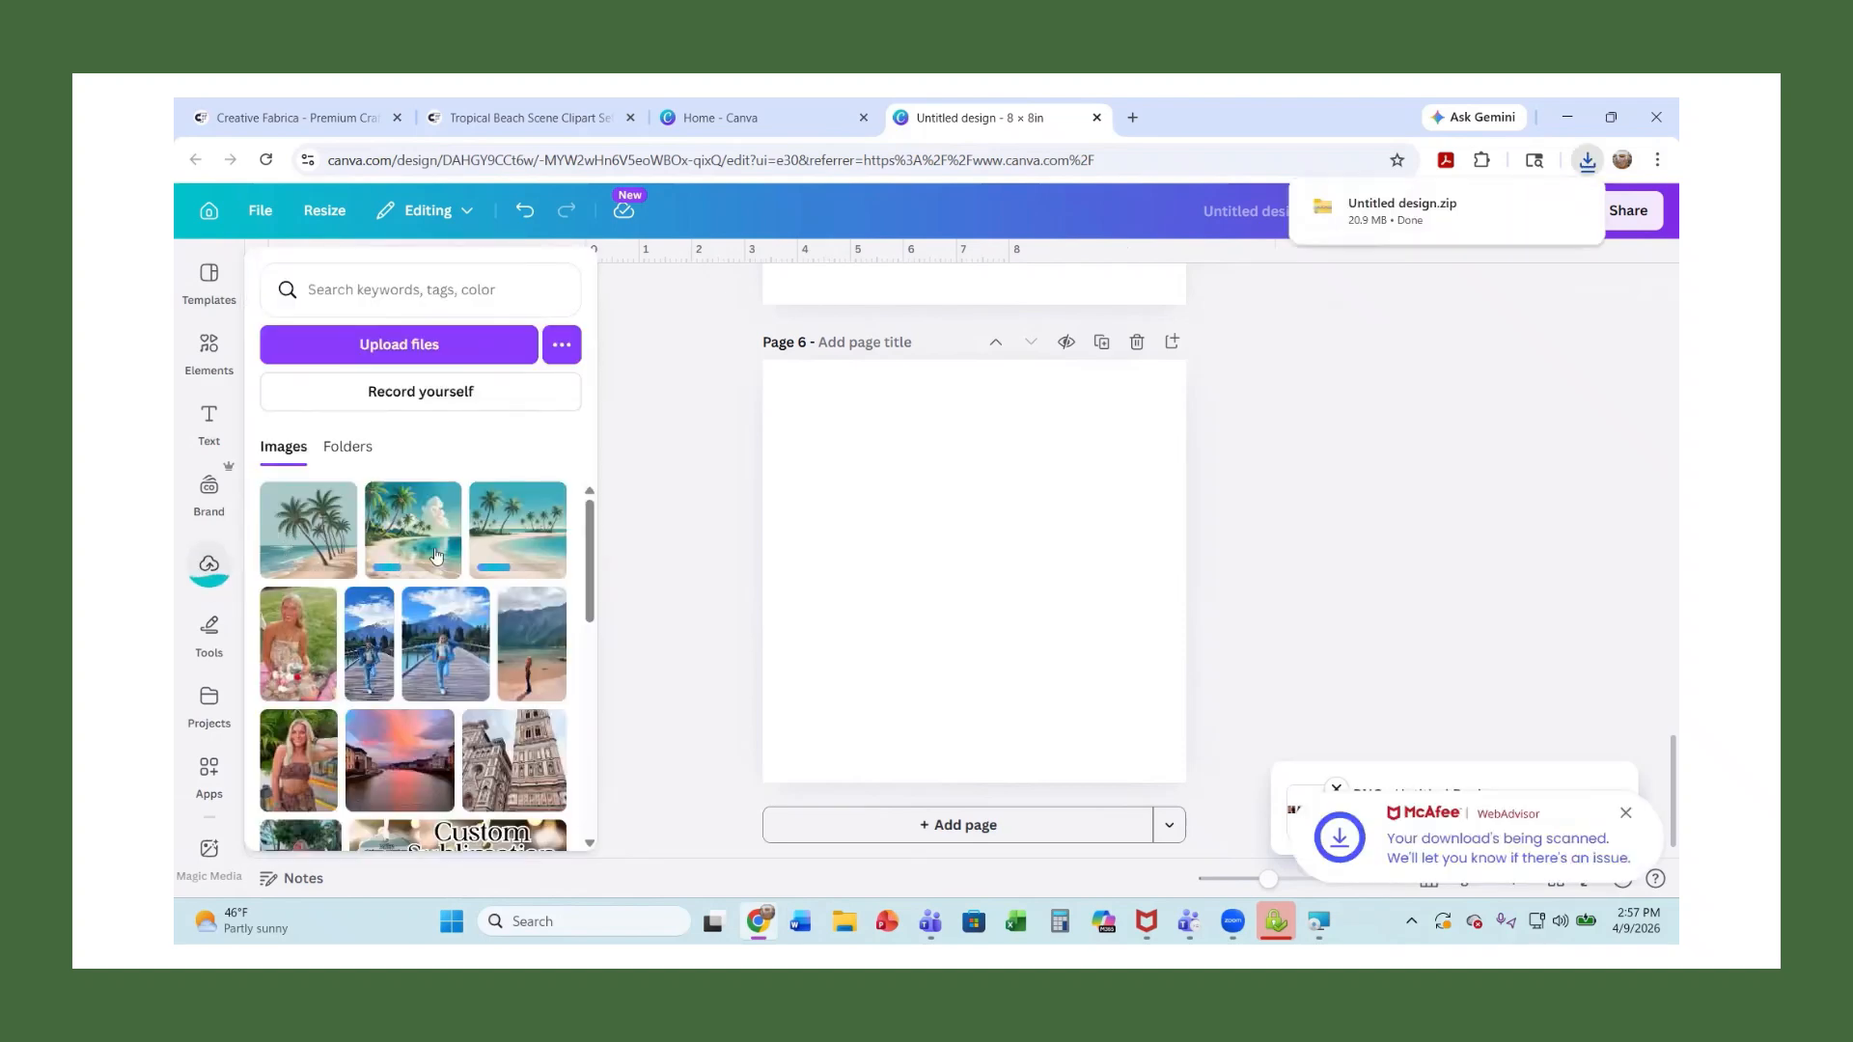
{"action": "left_click", "coordinate": [514, 559]}
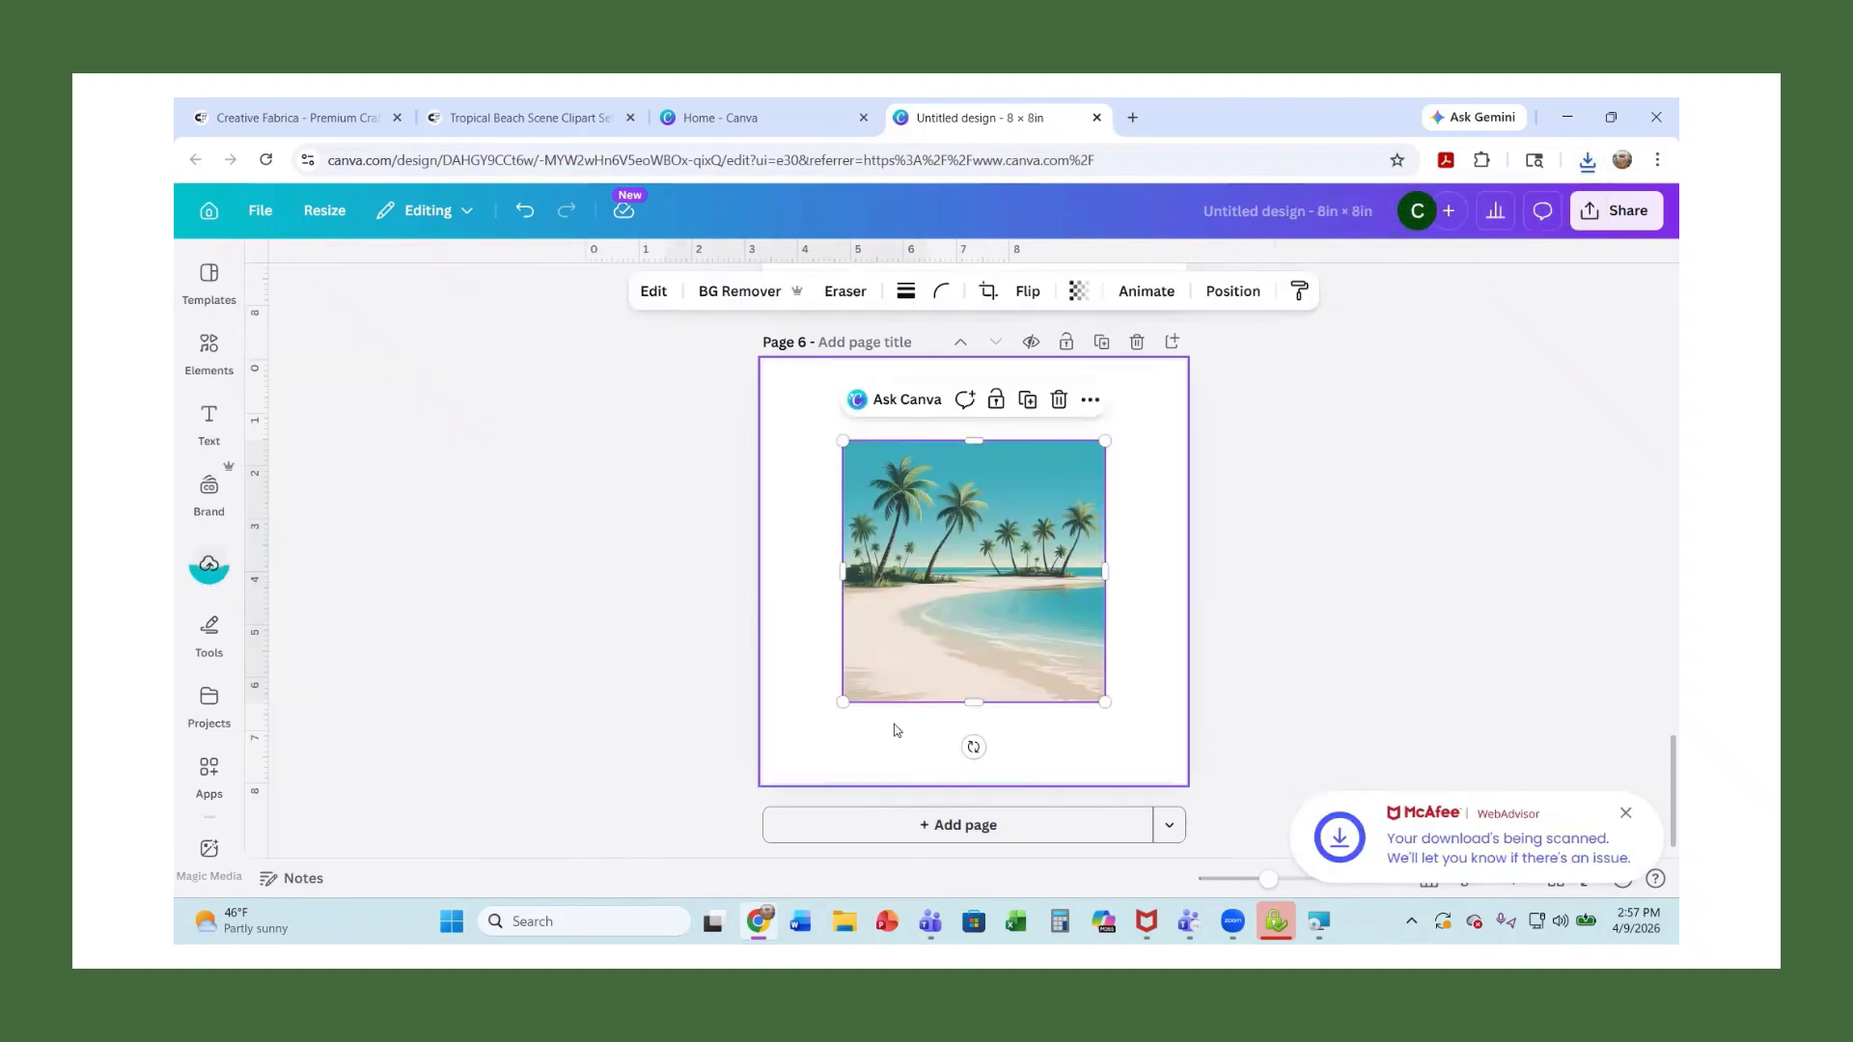
{"action": "left_click_drag", "start_coordinate": [845, 703], "coordinate": [758, 787]}
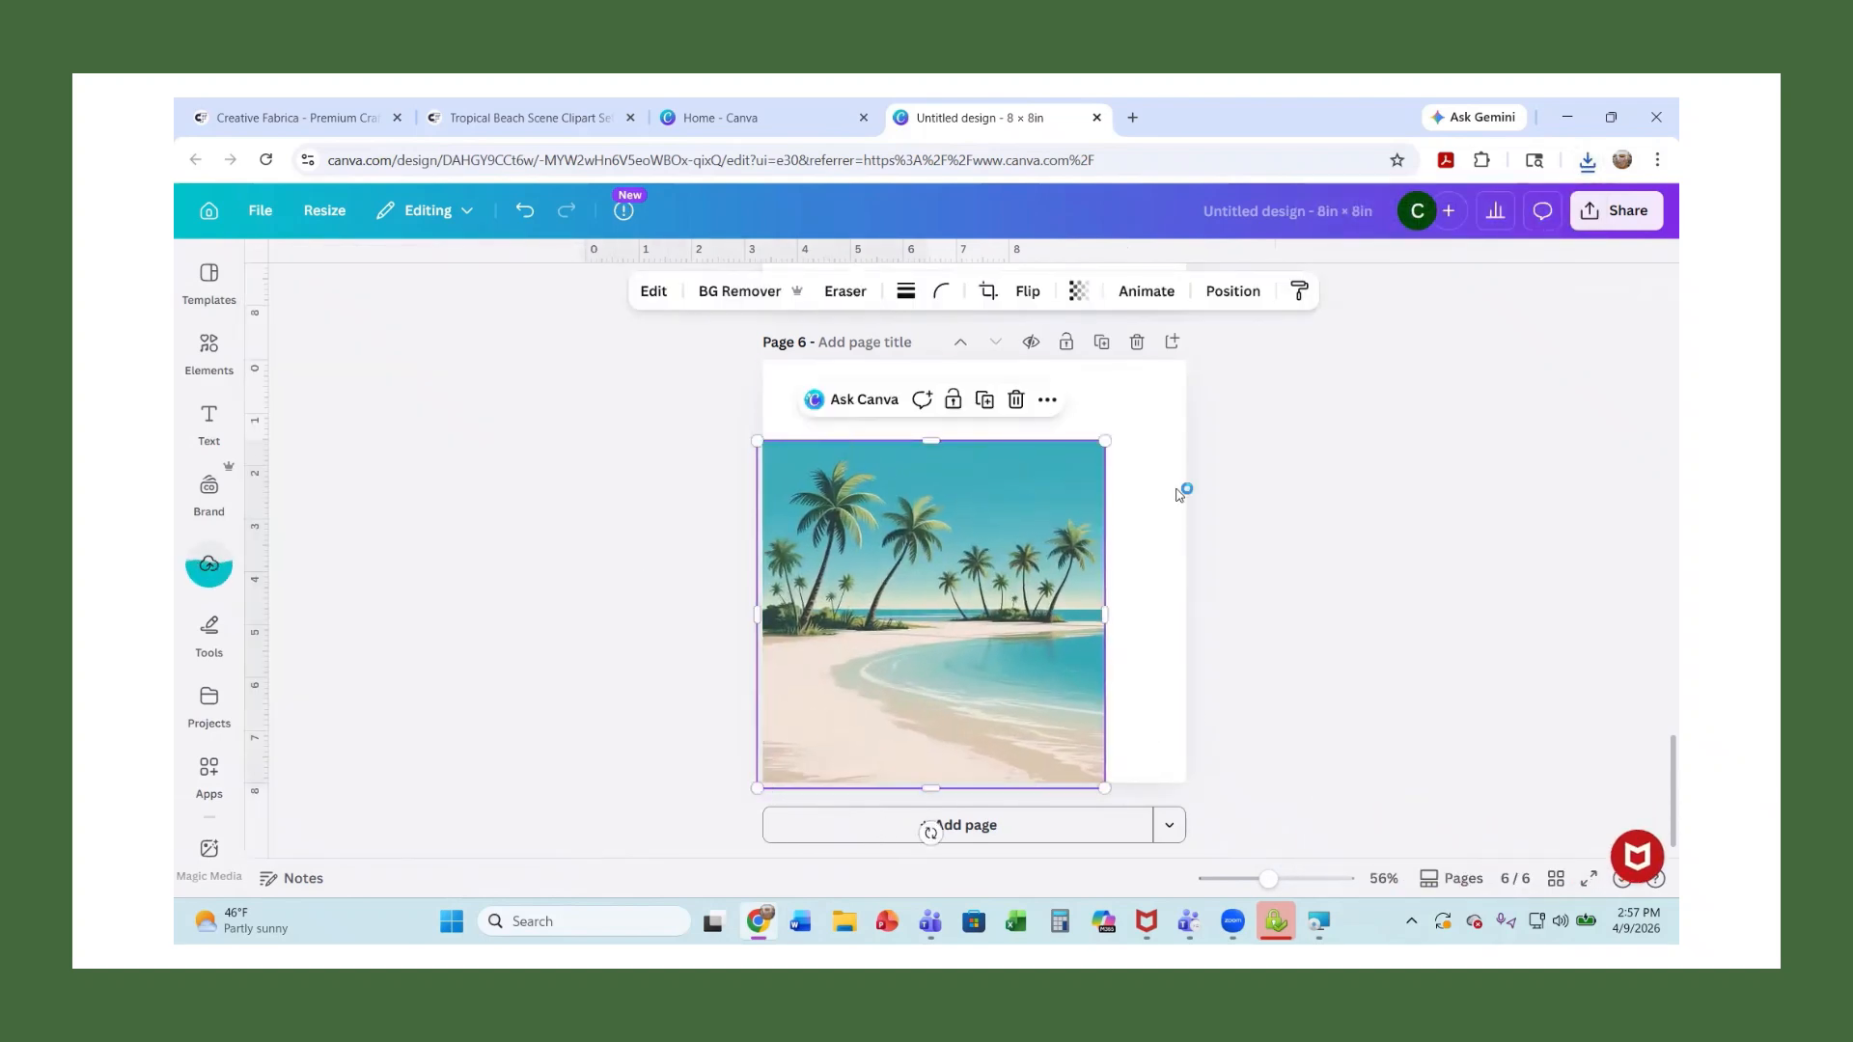
{"action": "mouse_move", "coordinate": [1194, 420]}
{"action": "left_mouse_down"}
{"action": "mouse_move", "coordinate": [1225, 380]}
{"action": "mouse_move", "coordinate": [1220, 403]}
{"action": "left_mouse_up"}
Search the elements for FRAMES and show all results in the Frames category
{"action": "left_click", "coordinate": [230, 557]}
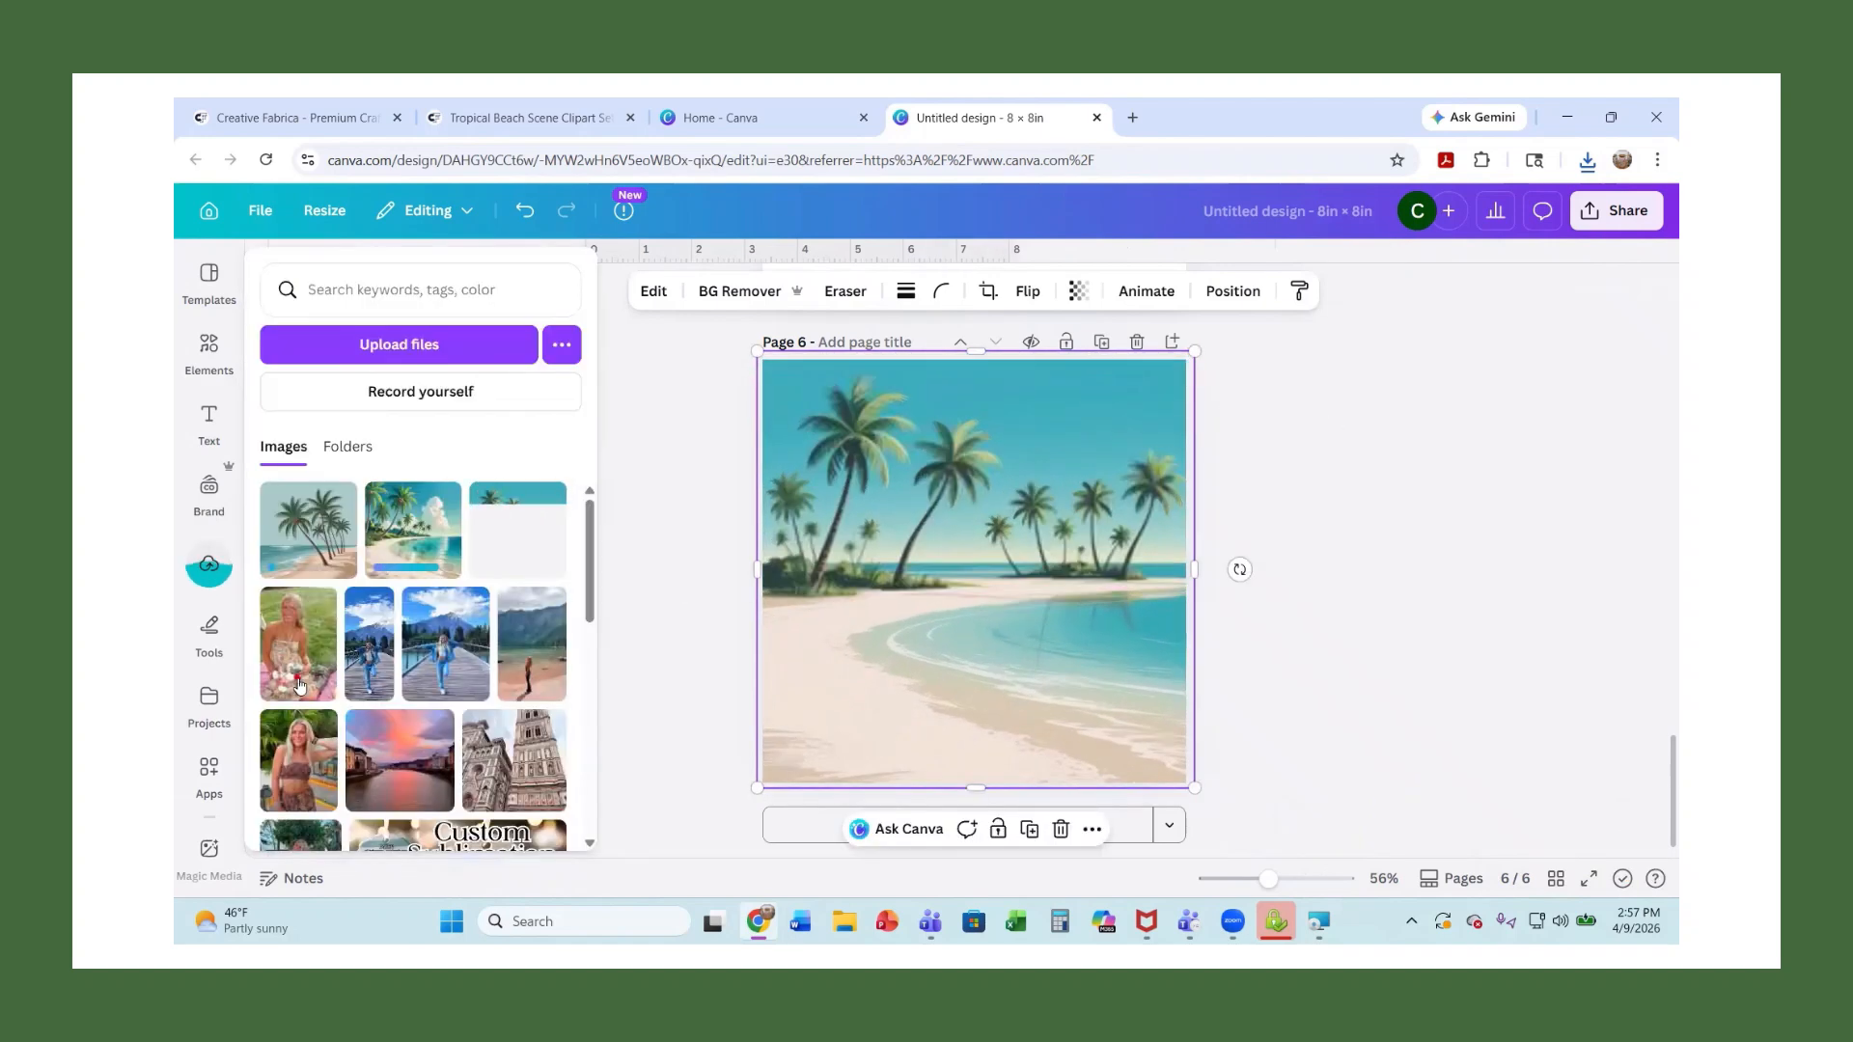
{"action": "left_click", "coordinate": [192, 678]}
{"action": "scroll", "coordinate": [190, 674], "scroll_direction": "down", "scroll_amount": 2}
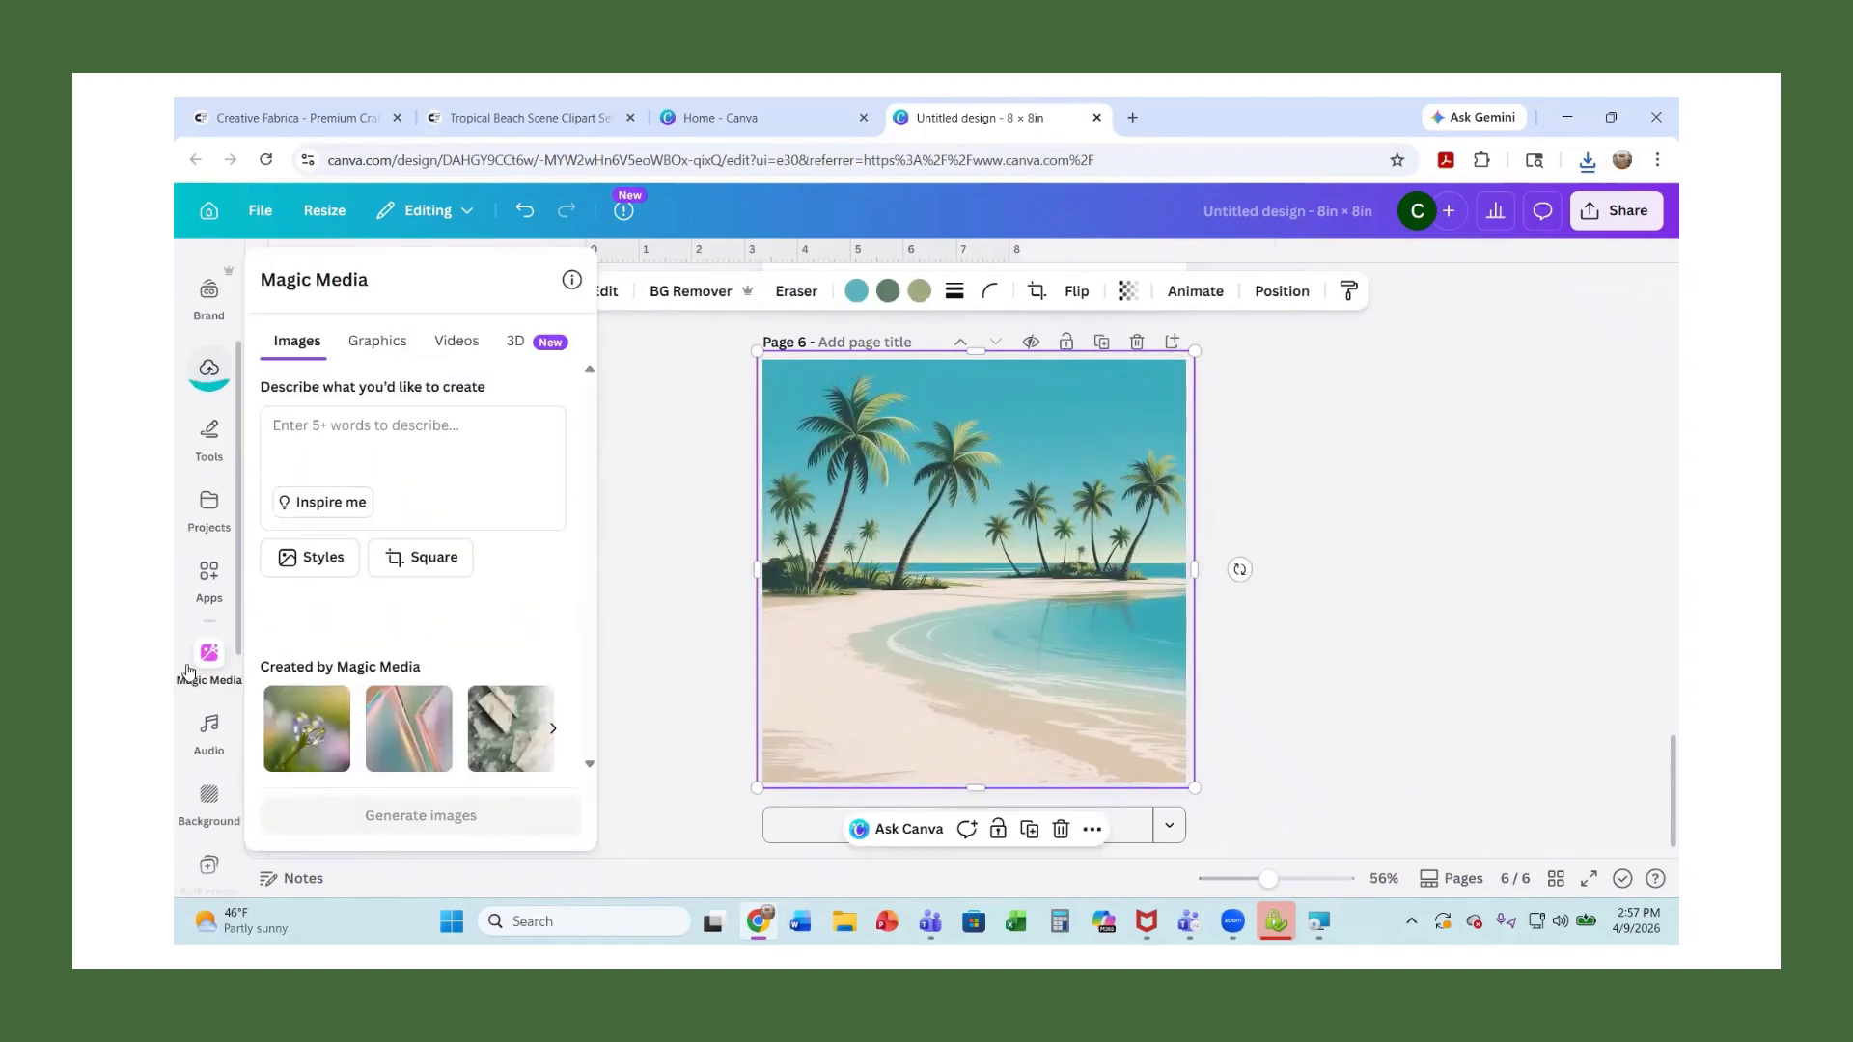
{"action": "scroll", "coordinate": [207, 642], "scroll_direction": "up", "scroll_amount": 2}
{"action": "left_click", "coordinate": [208, 348]}
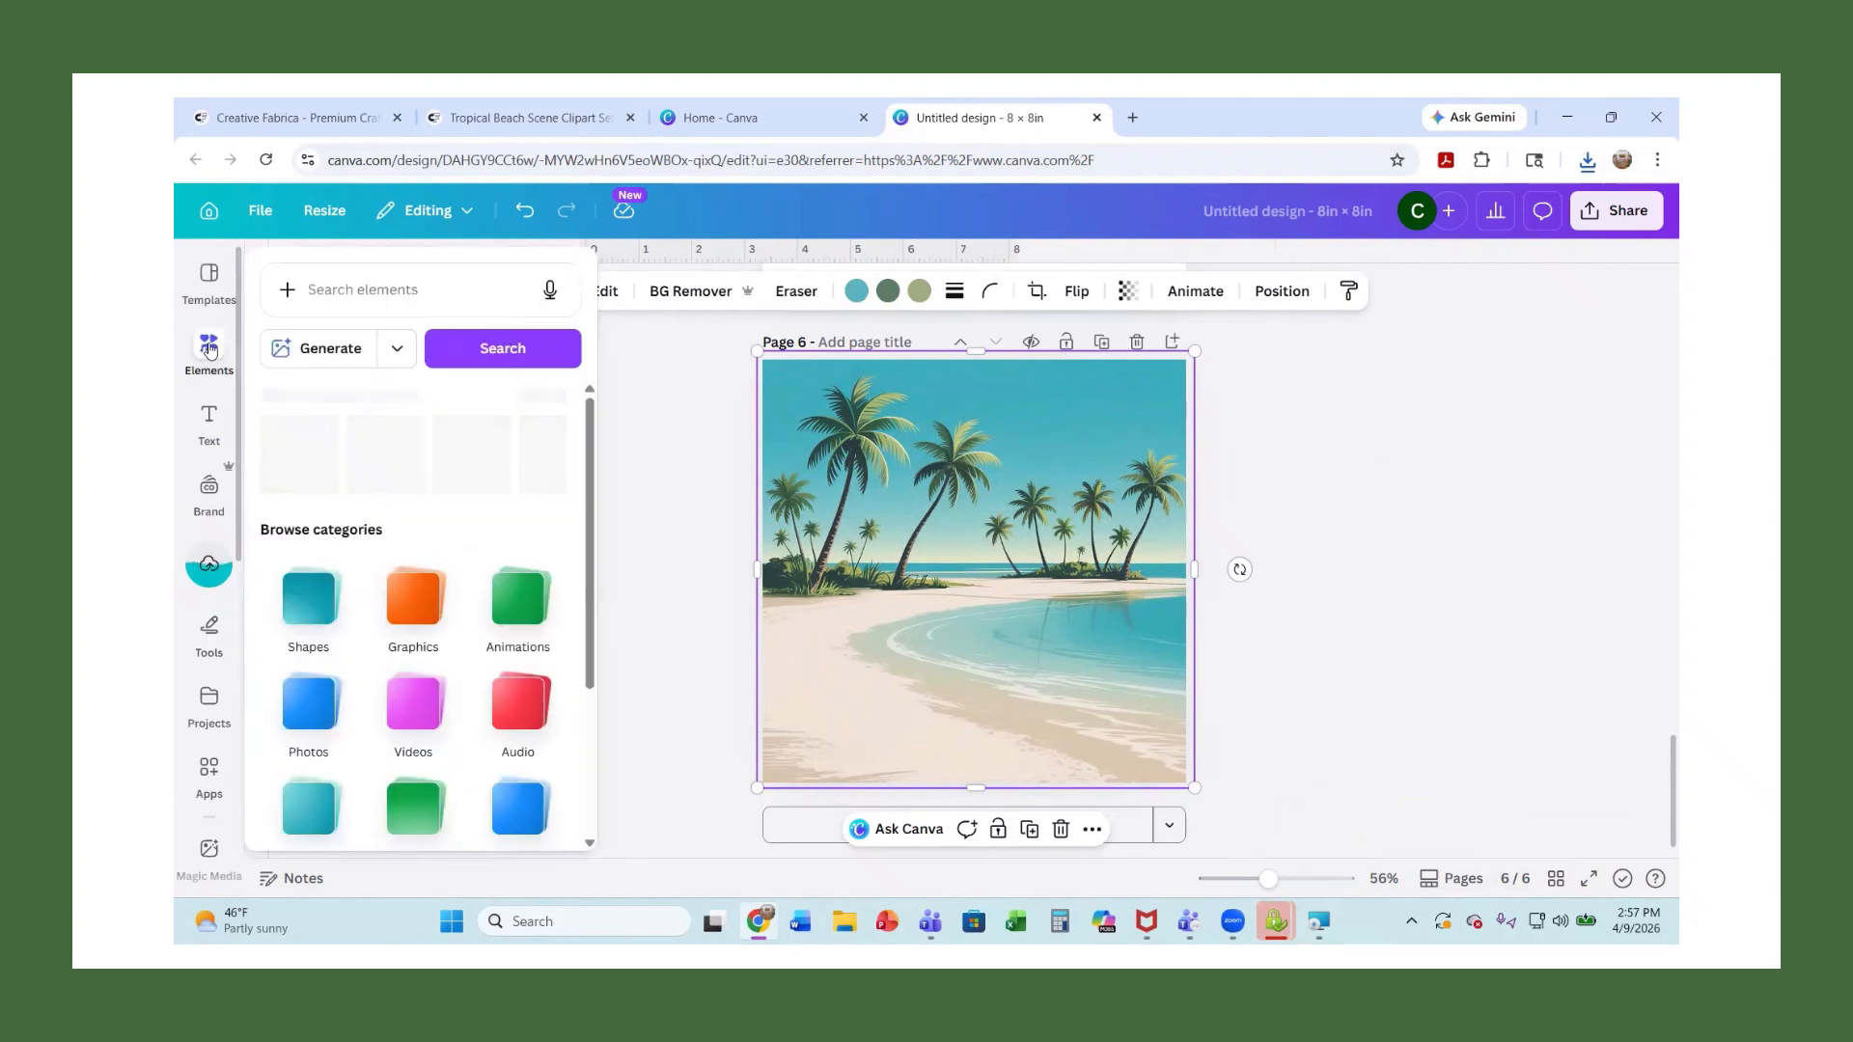
{"action": "left_click", "coordinate": [410, 288]}
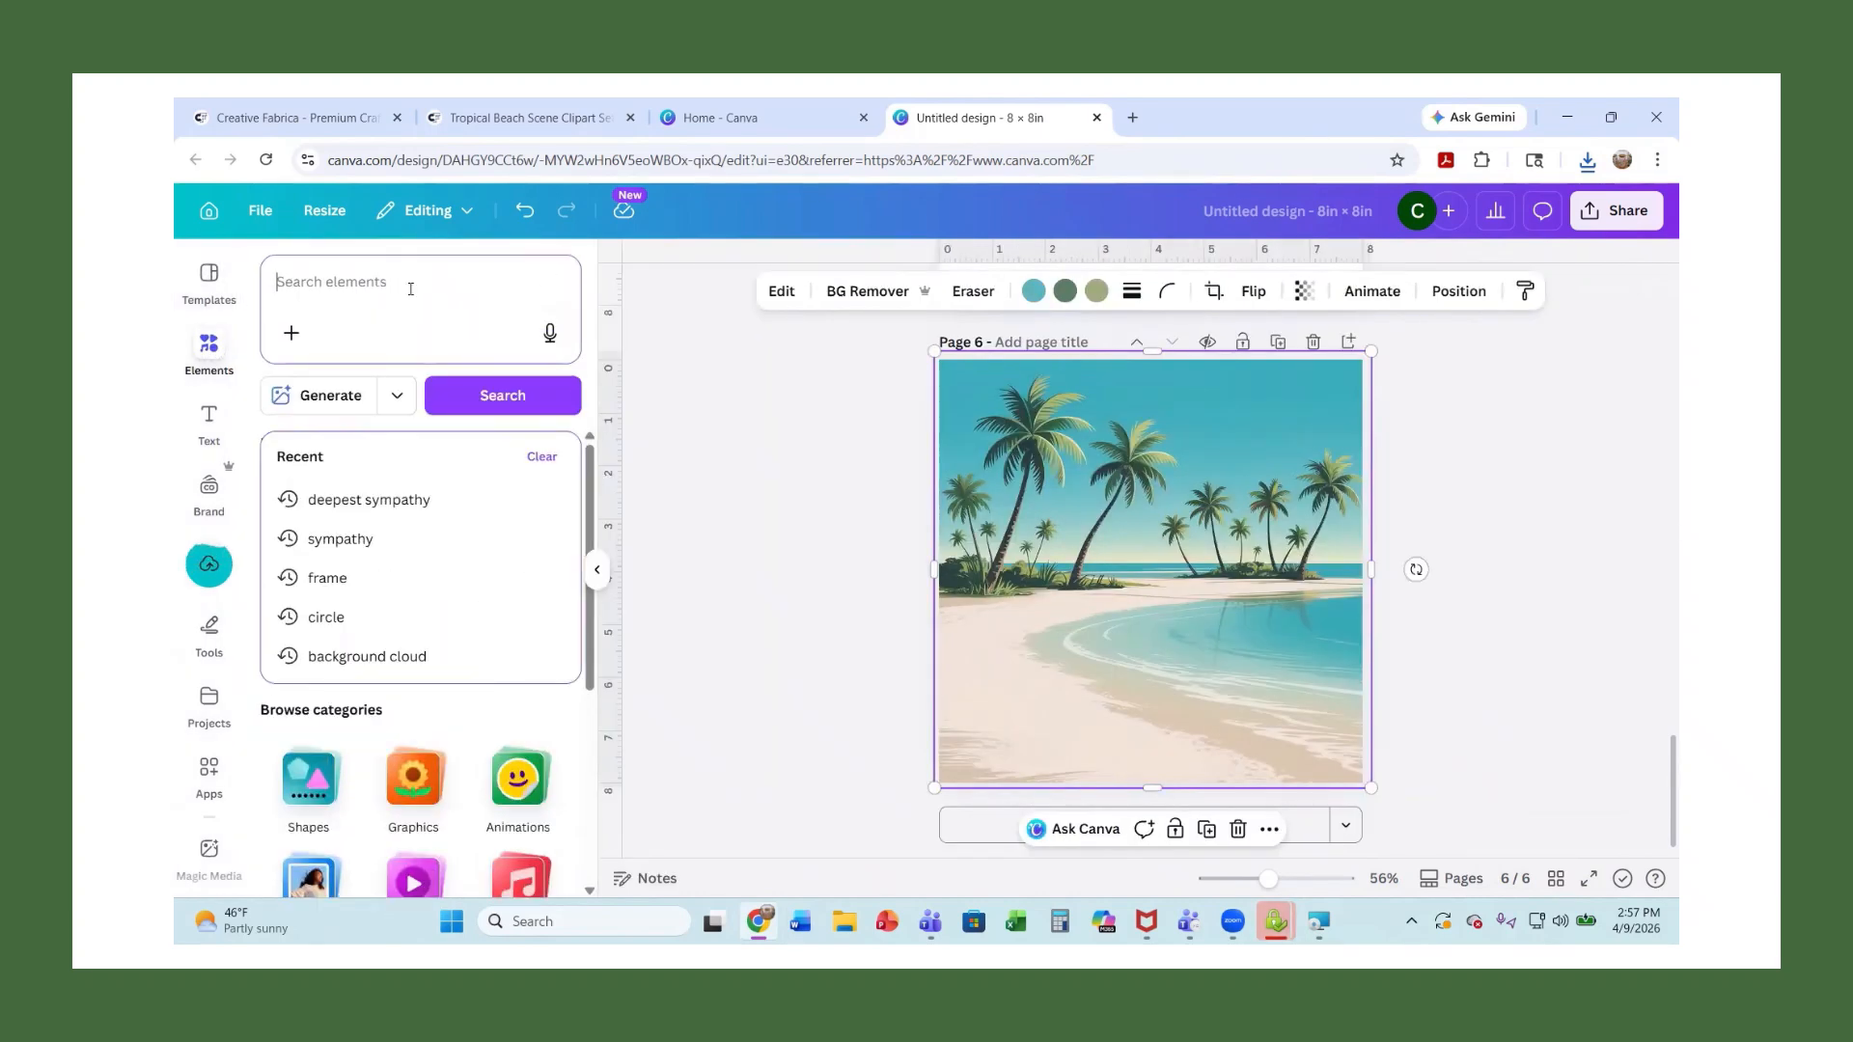
{"action": "type", "text": "FRAM"}
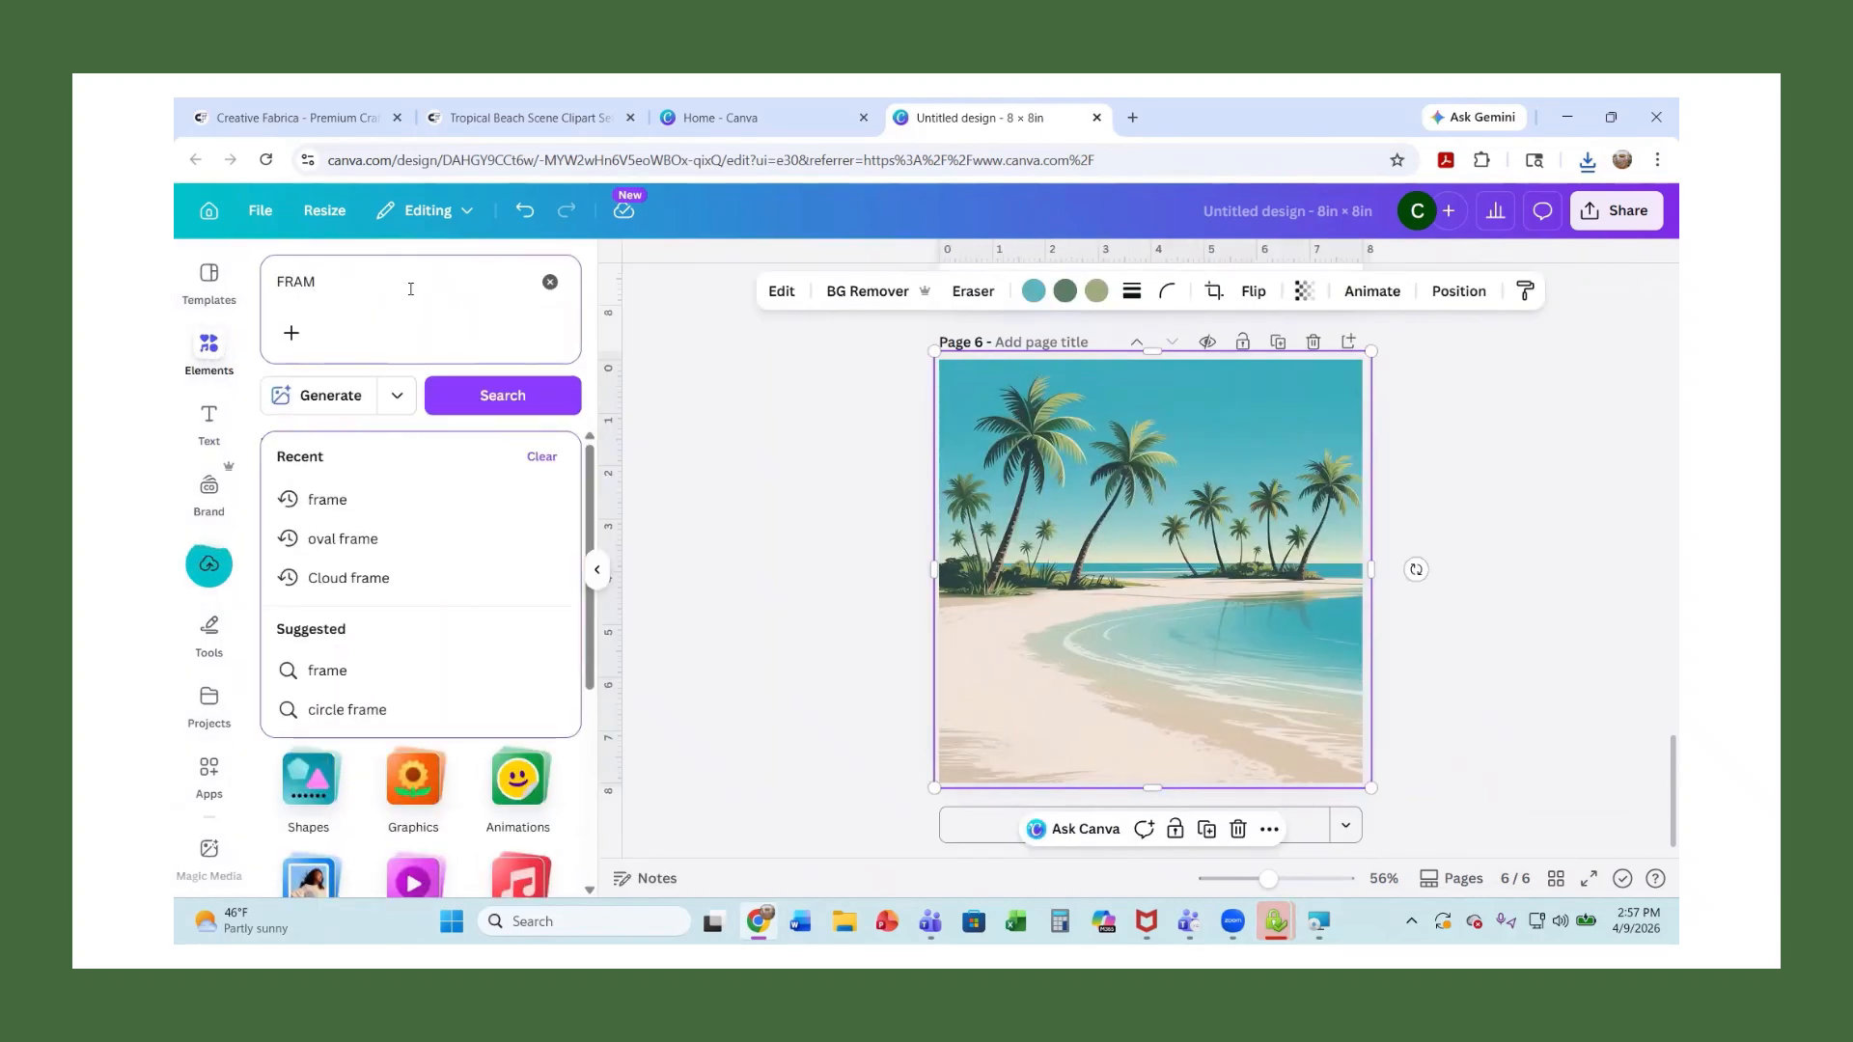
{"action": "type", "text": "ES"}
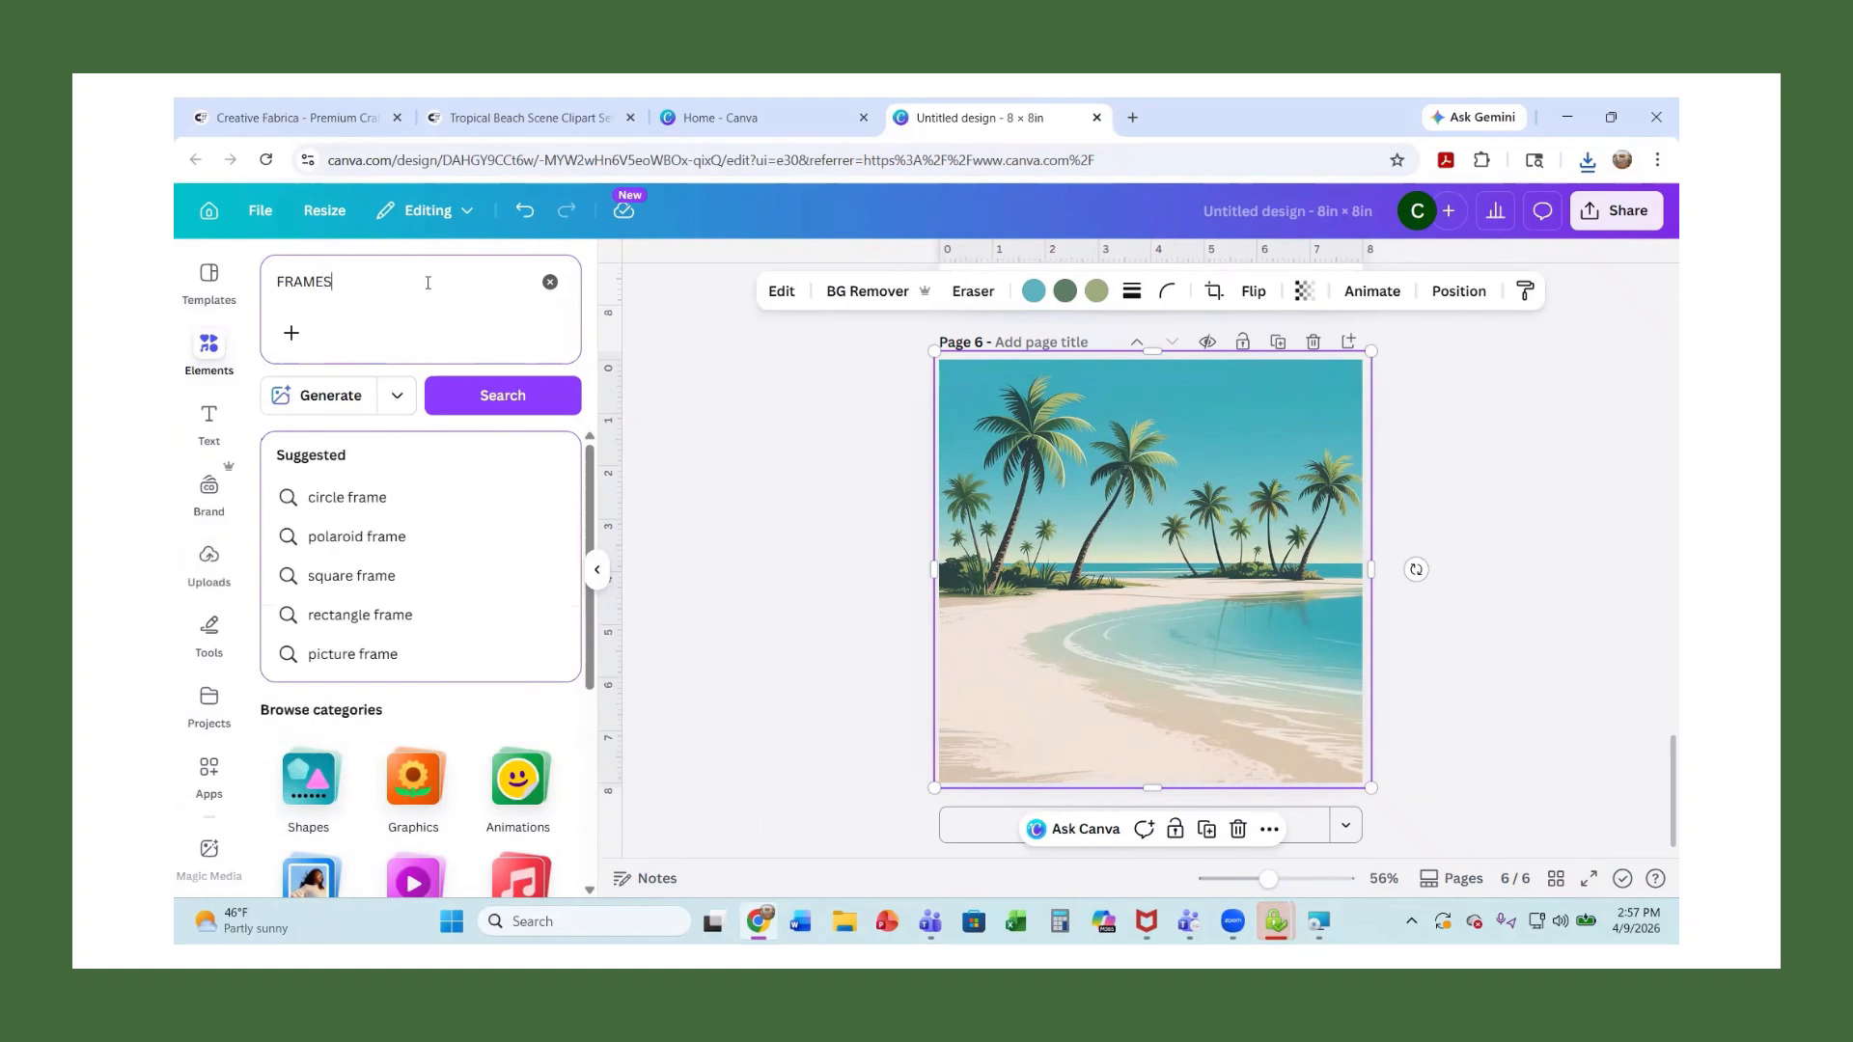
{"action": "left_click", "coordinate": [474, 399]}
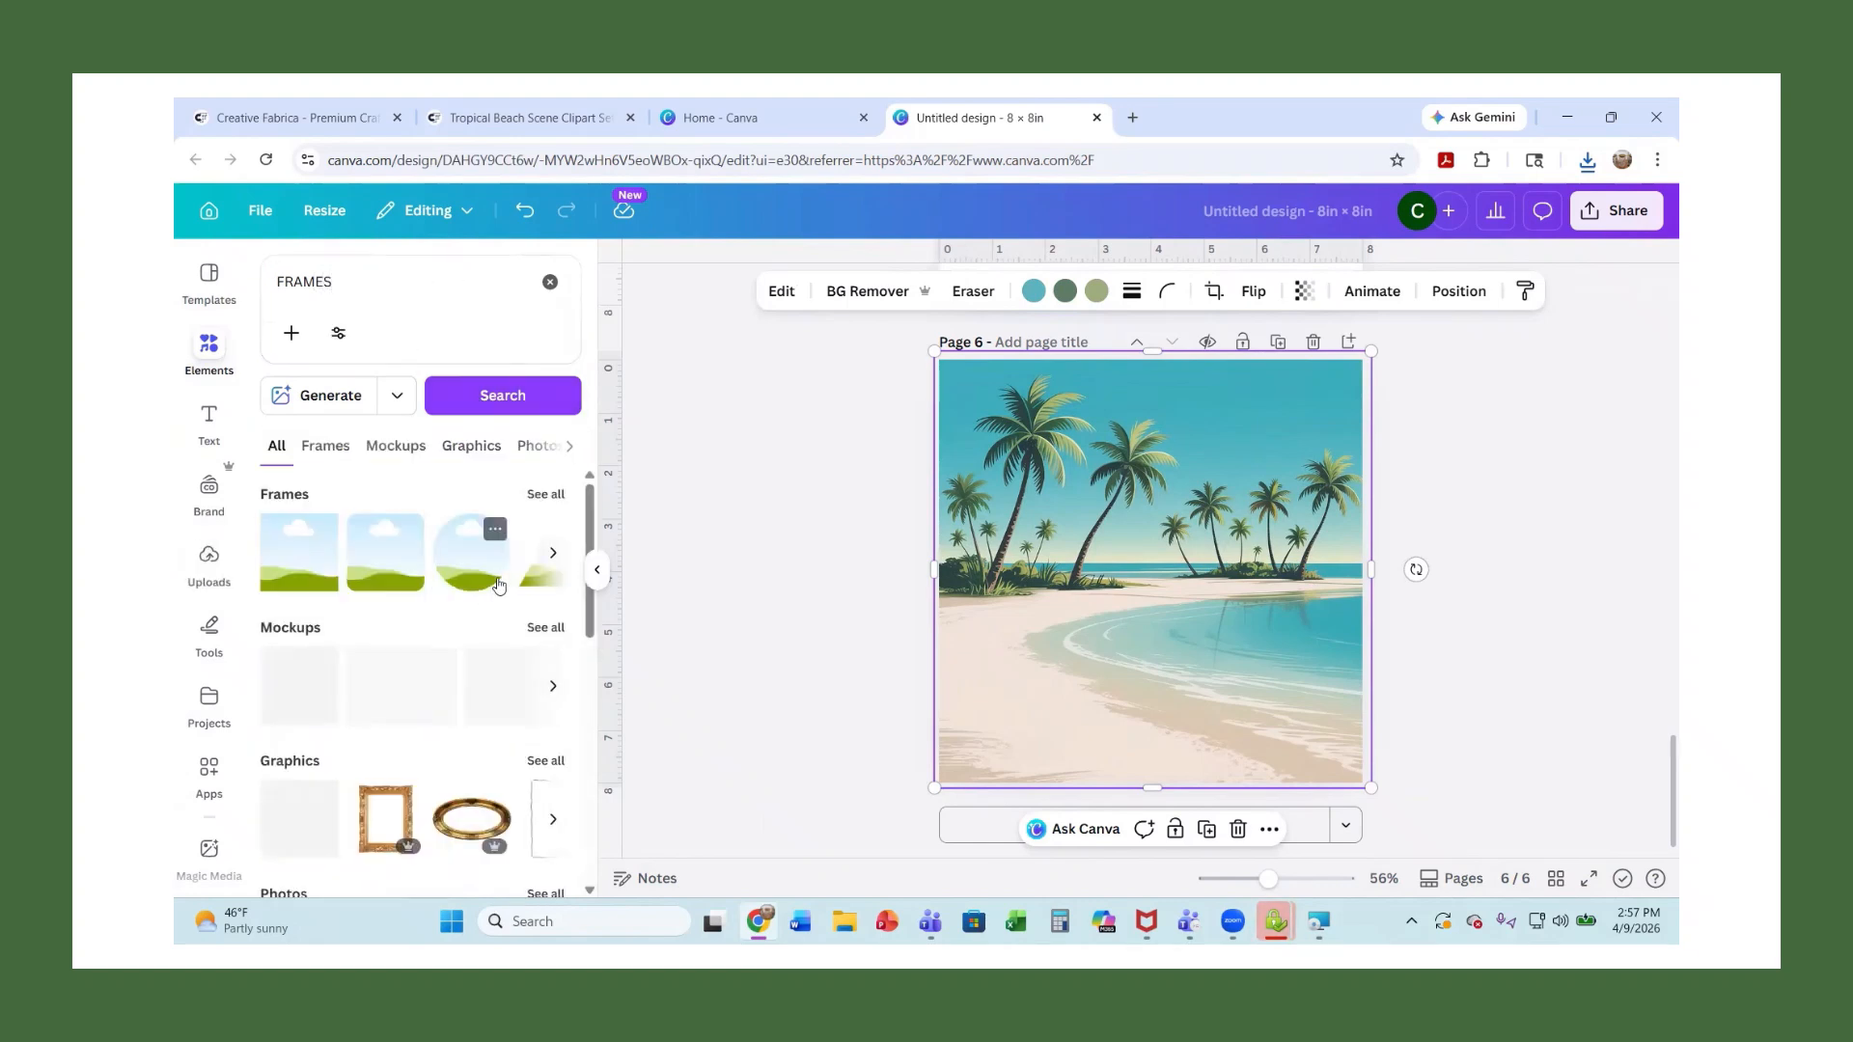
{"action": "left_click", "coordinate": [546, 495]}
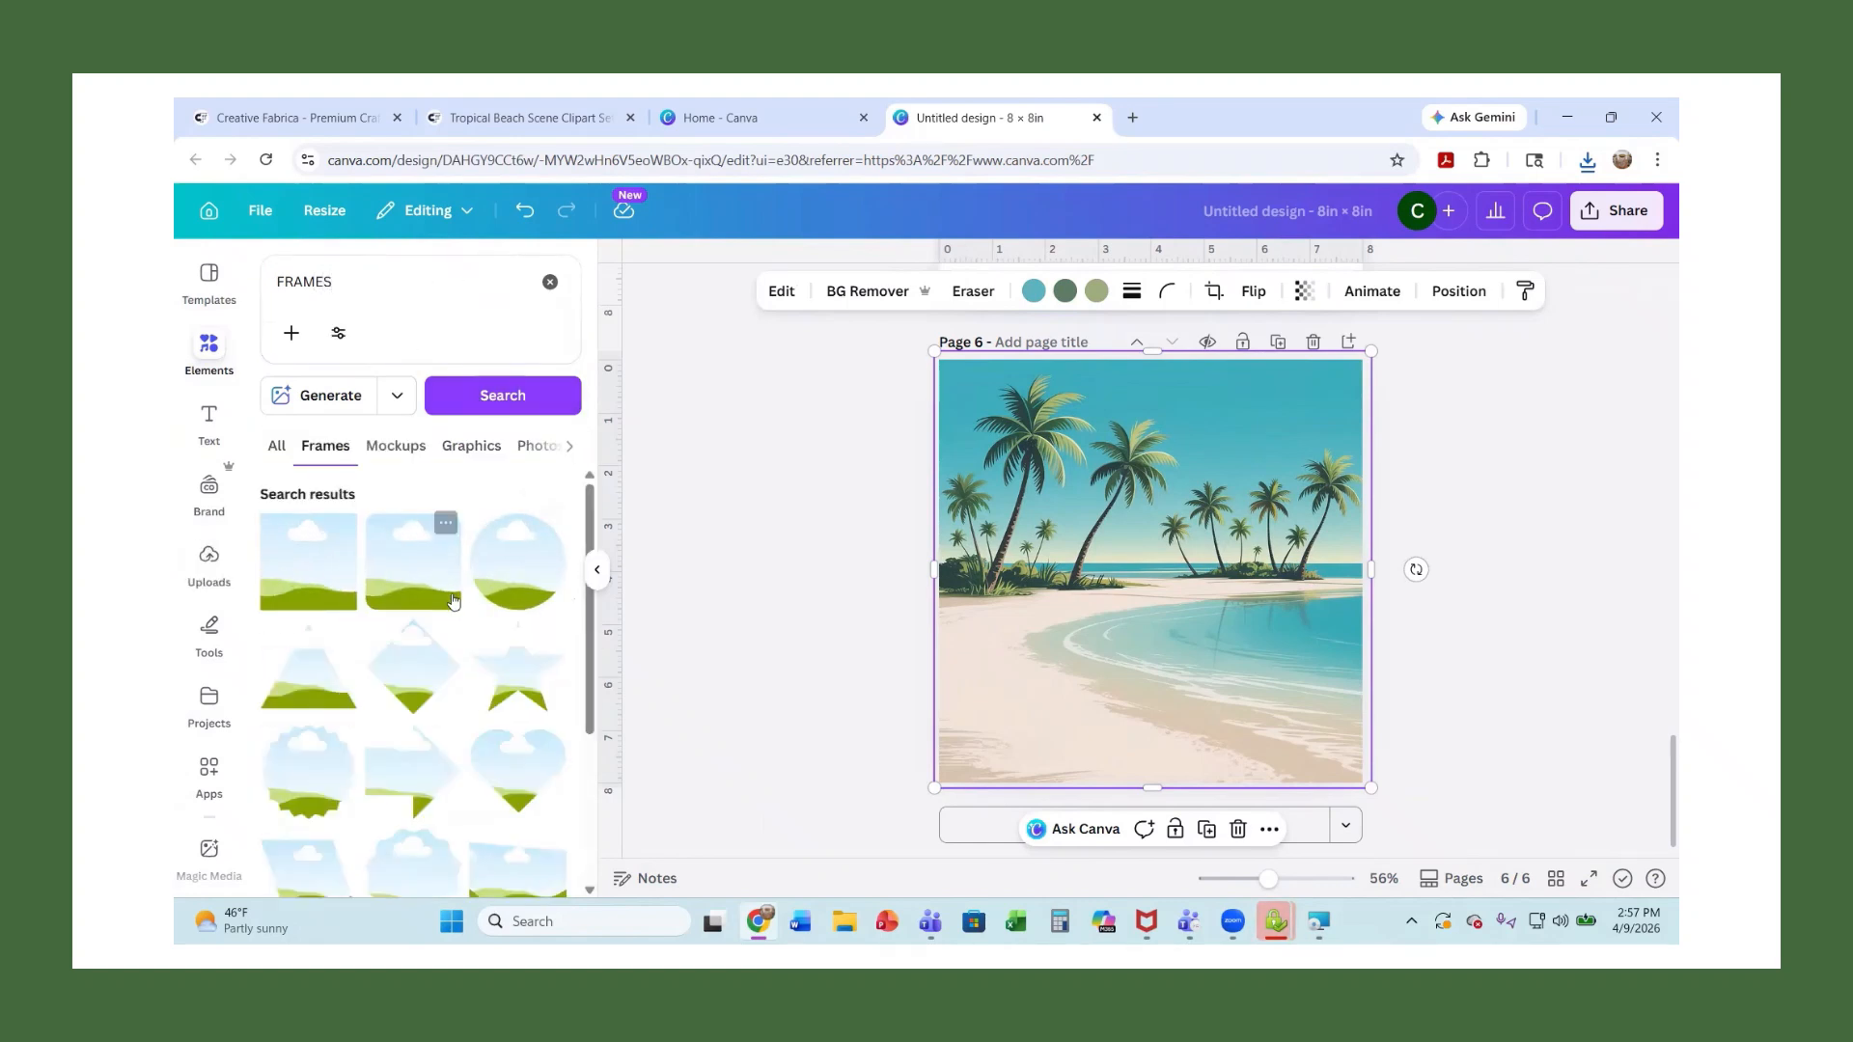
Add the three-panel rectangular frame to page 6 and enlarge it across the lower half of the beach background, about 7 inches wide
{"action": "scroll", "coordinate": [444, 657], "scroll_direction": "down", "scroll_amount": 2}
{"action": "scroll", "coordinate": [448, 659], "scroll_direction": "down", "scroll_amount": 3}
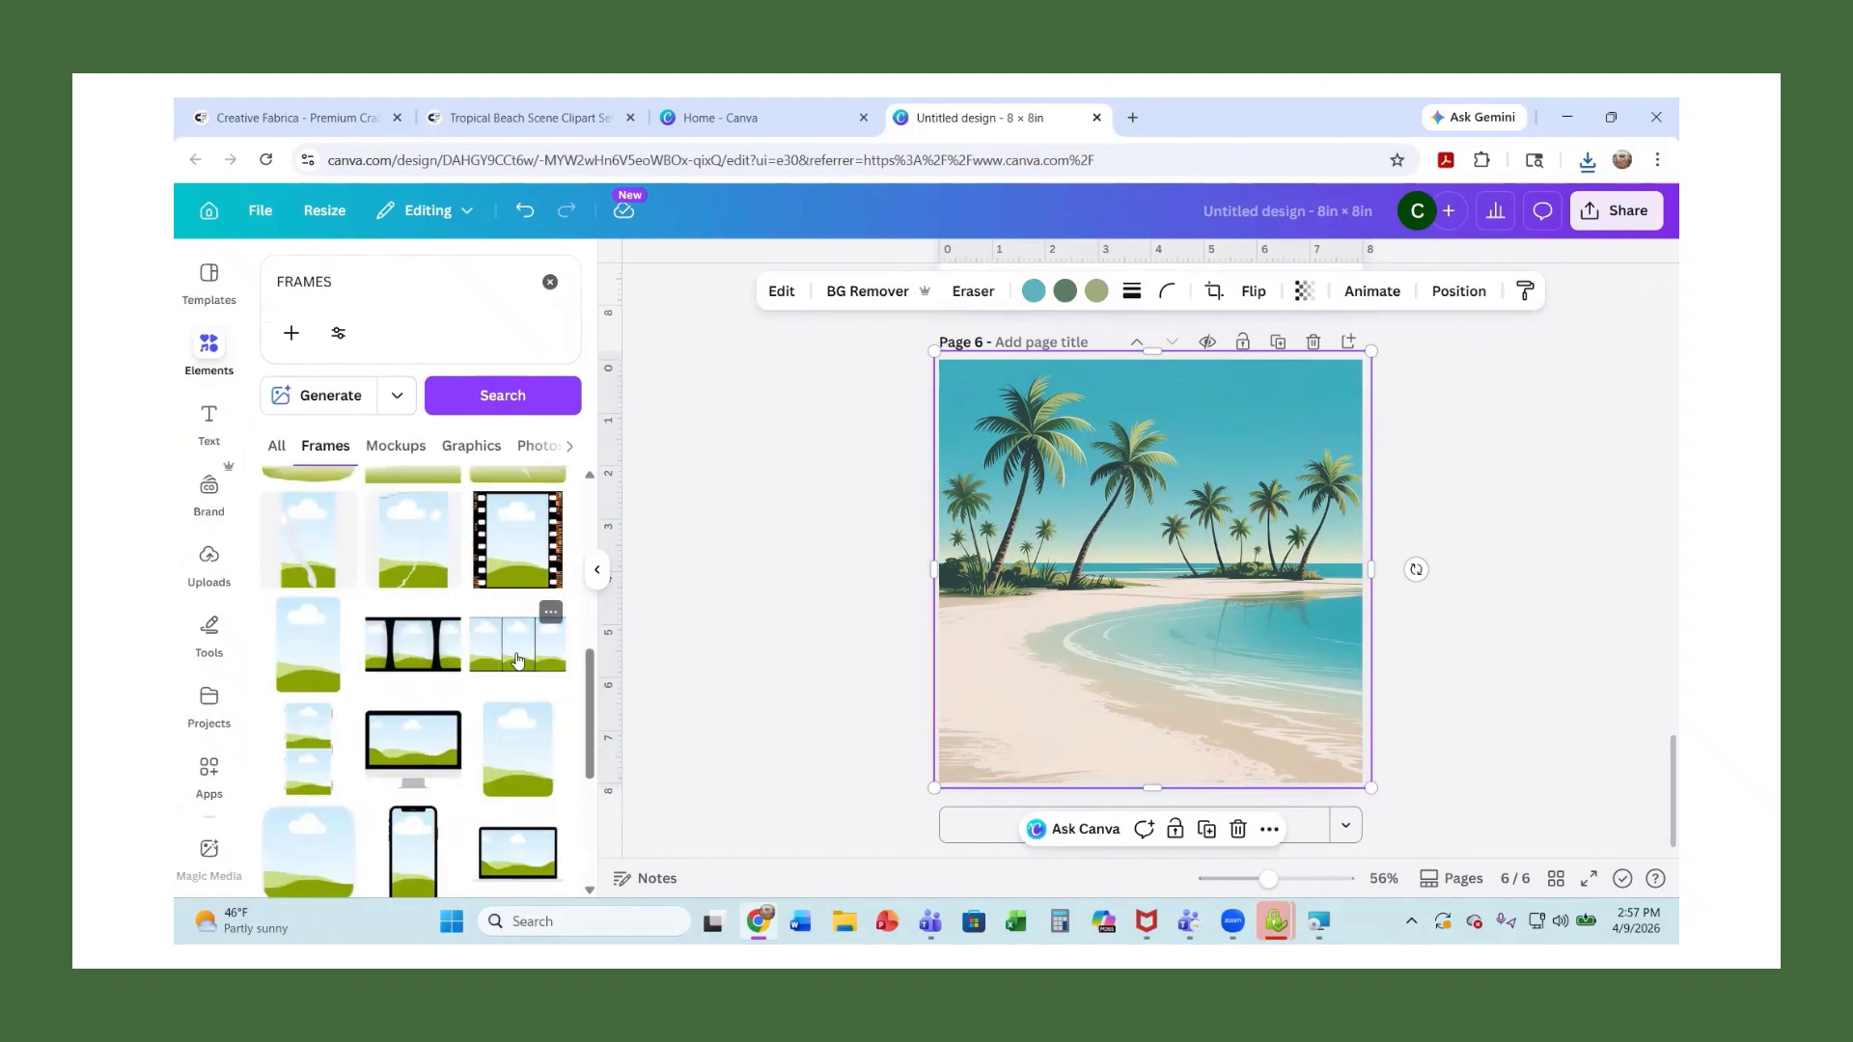
{"action": "left_click", "coordinate": [518, 661]}
{"action": "left_click_drag", "start_coordinate": [1042, 632], "coordinate": [974, 670]}
{"action": "left_click_drag", "start_coordinate": [1273, 680], "coordinate": [1223, 703]}
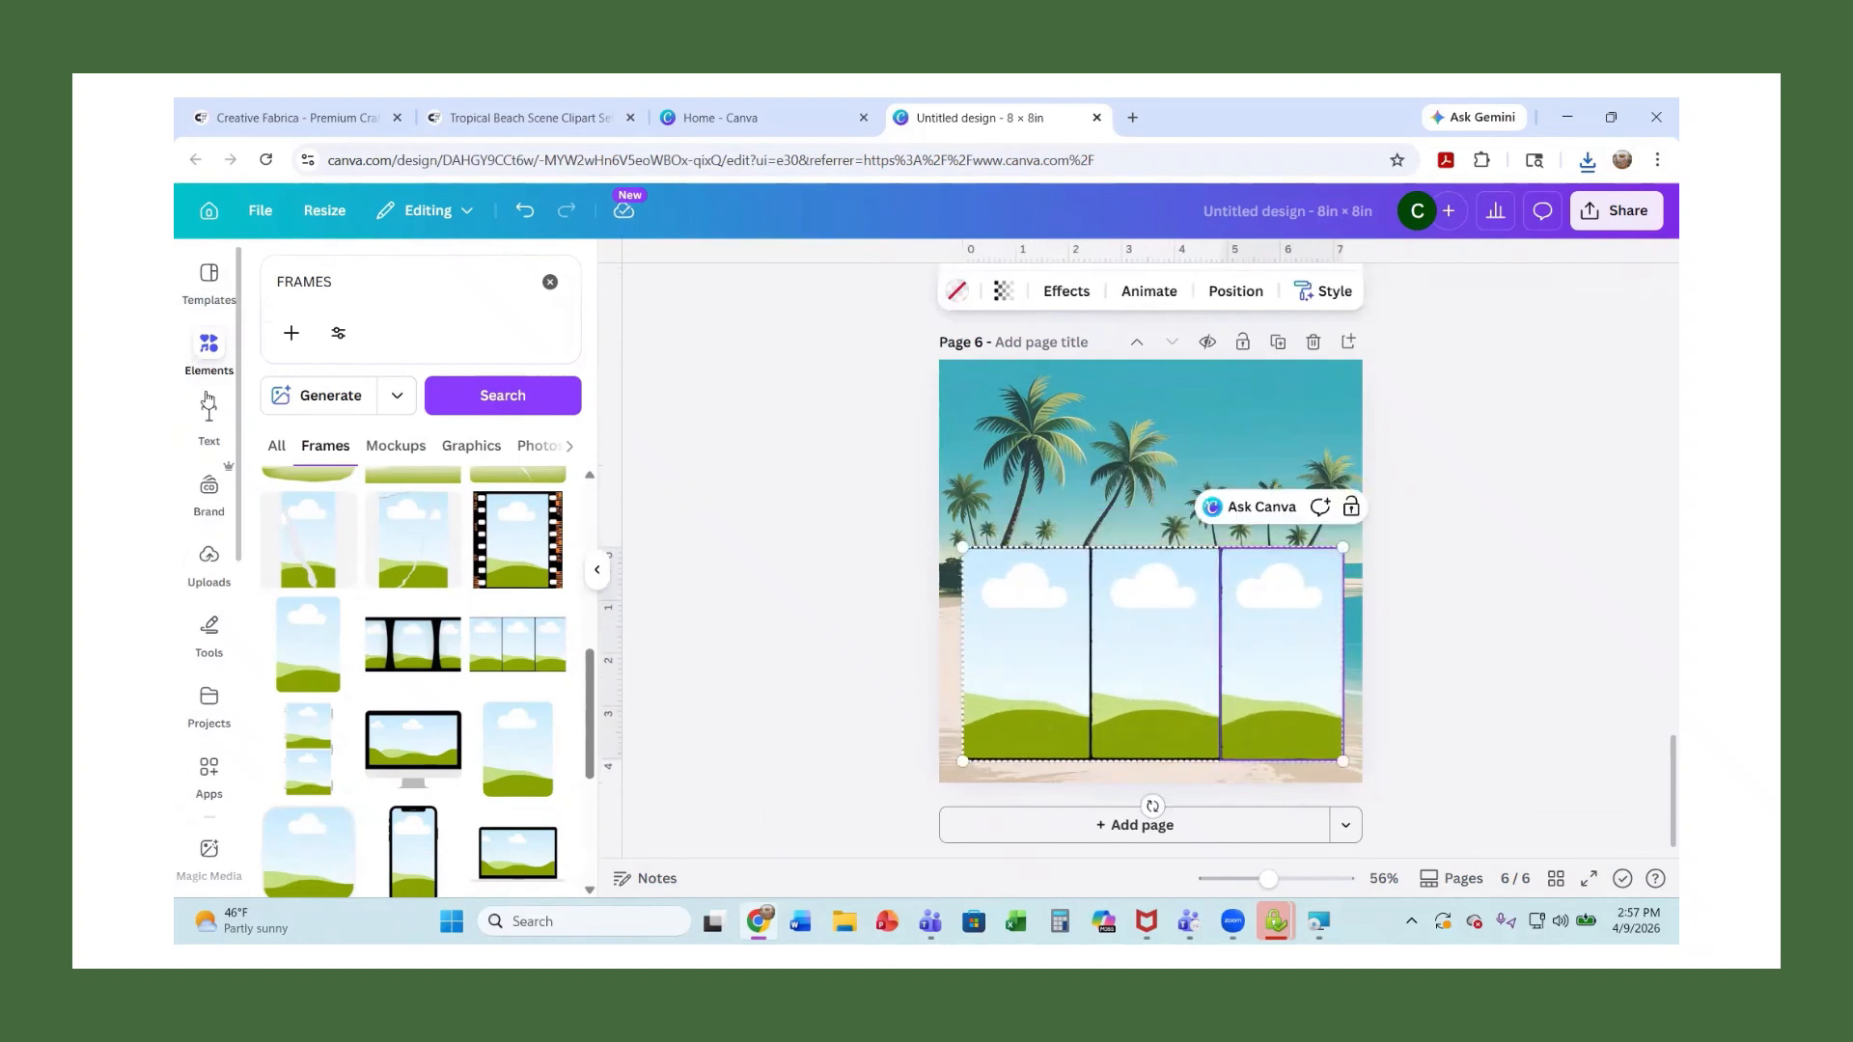
Fill the three panels from left to right with the lake shore photo, the narrow boardwalk photo, and the meadow portrait
{"action": "left_click", "coordinate": [210, 558]}
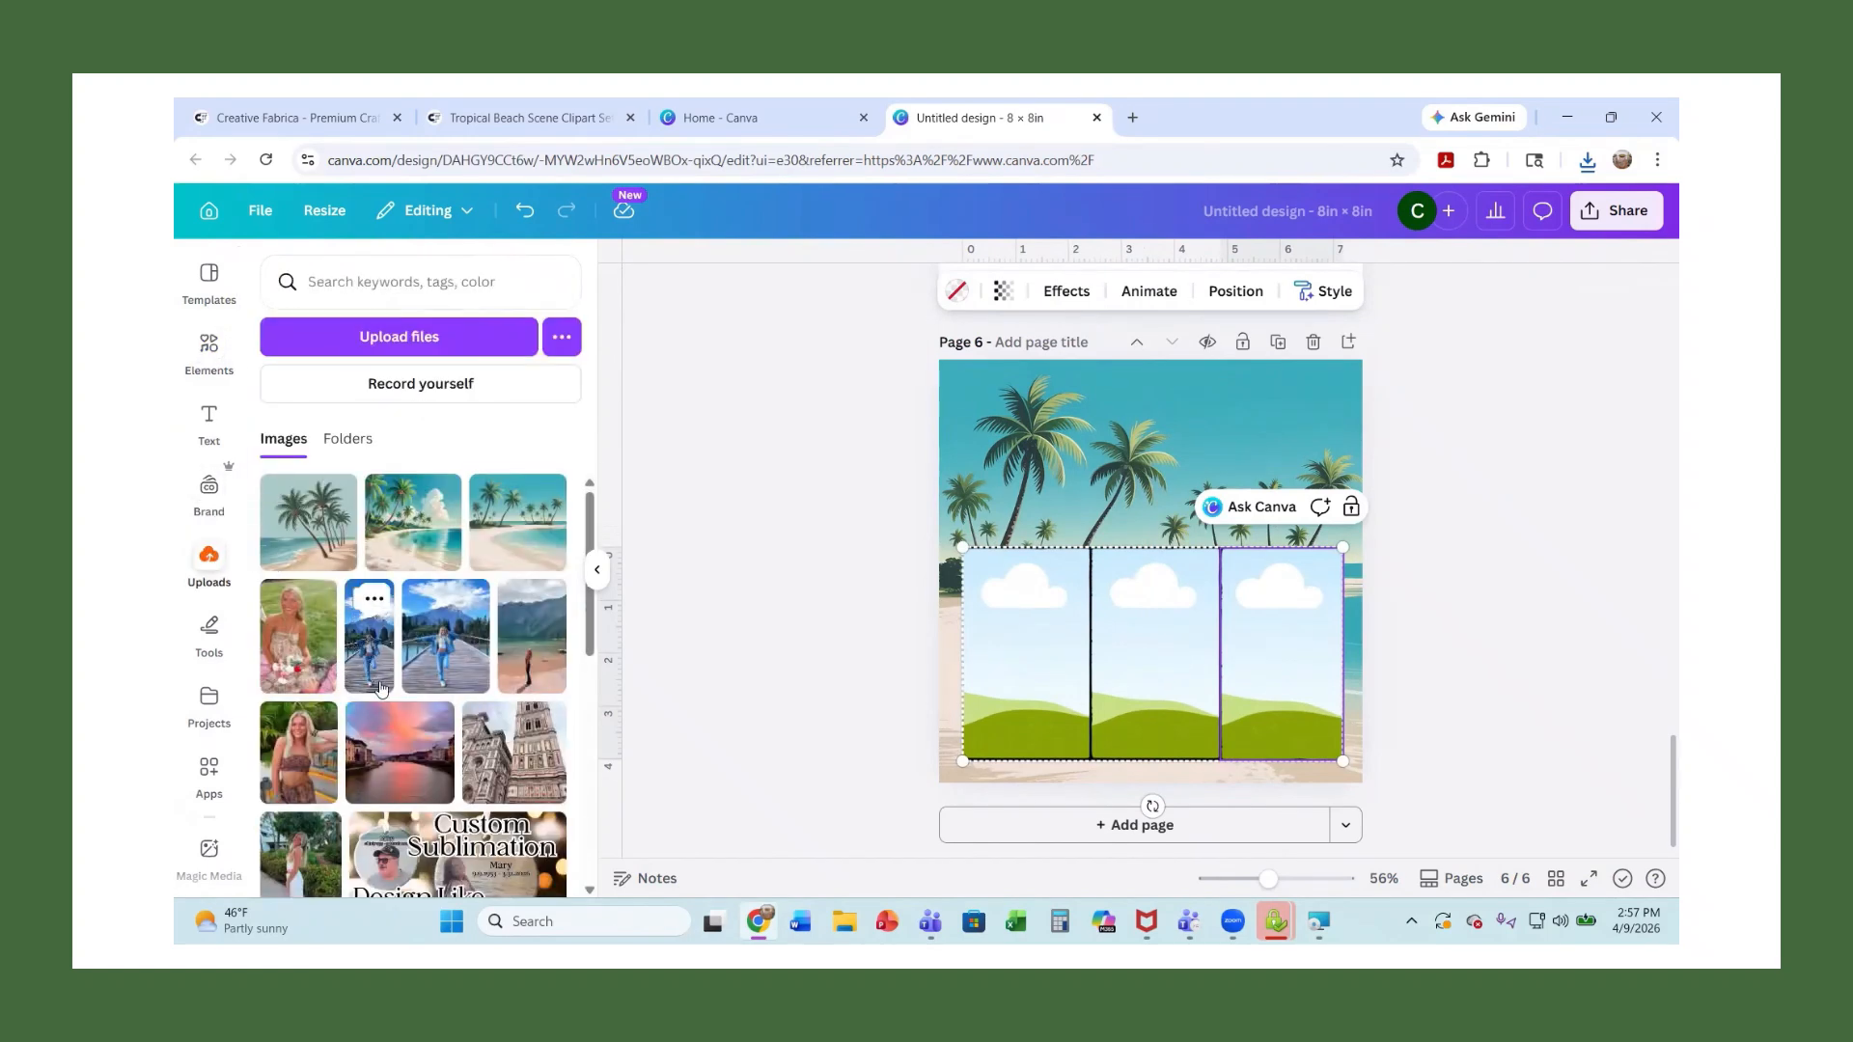
{"action": "left_click", "coordinate": [370, 650]}
{"action": "left_click_drag", "start_coordinate": [1168, 645], "coordinate": [1023, 656]}
{"action": "left_click", "coordinate": [532, 637]}
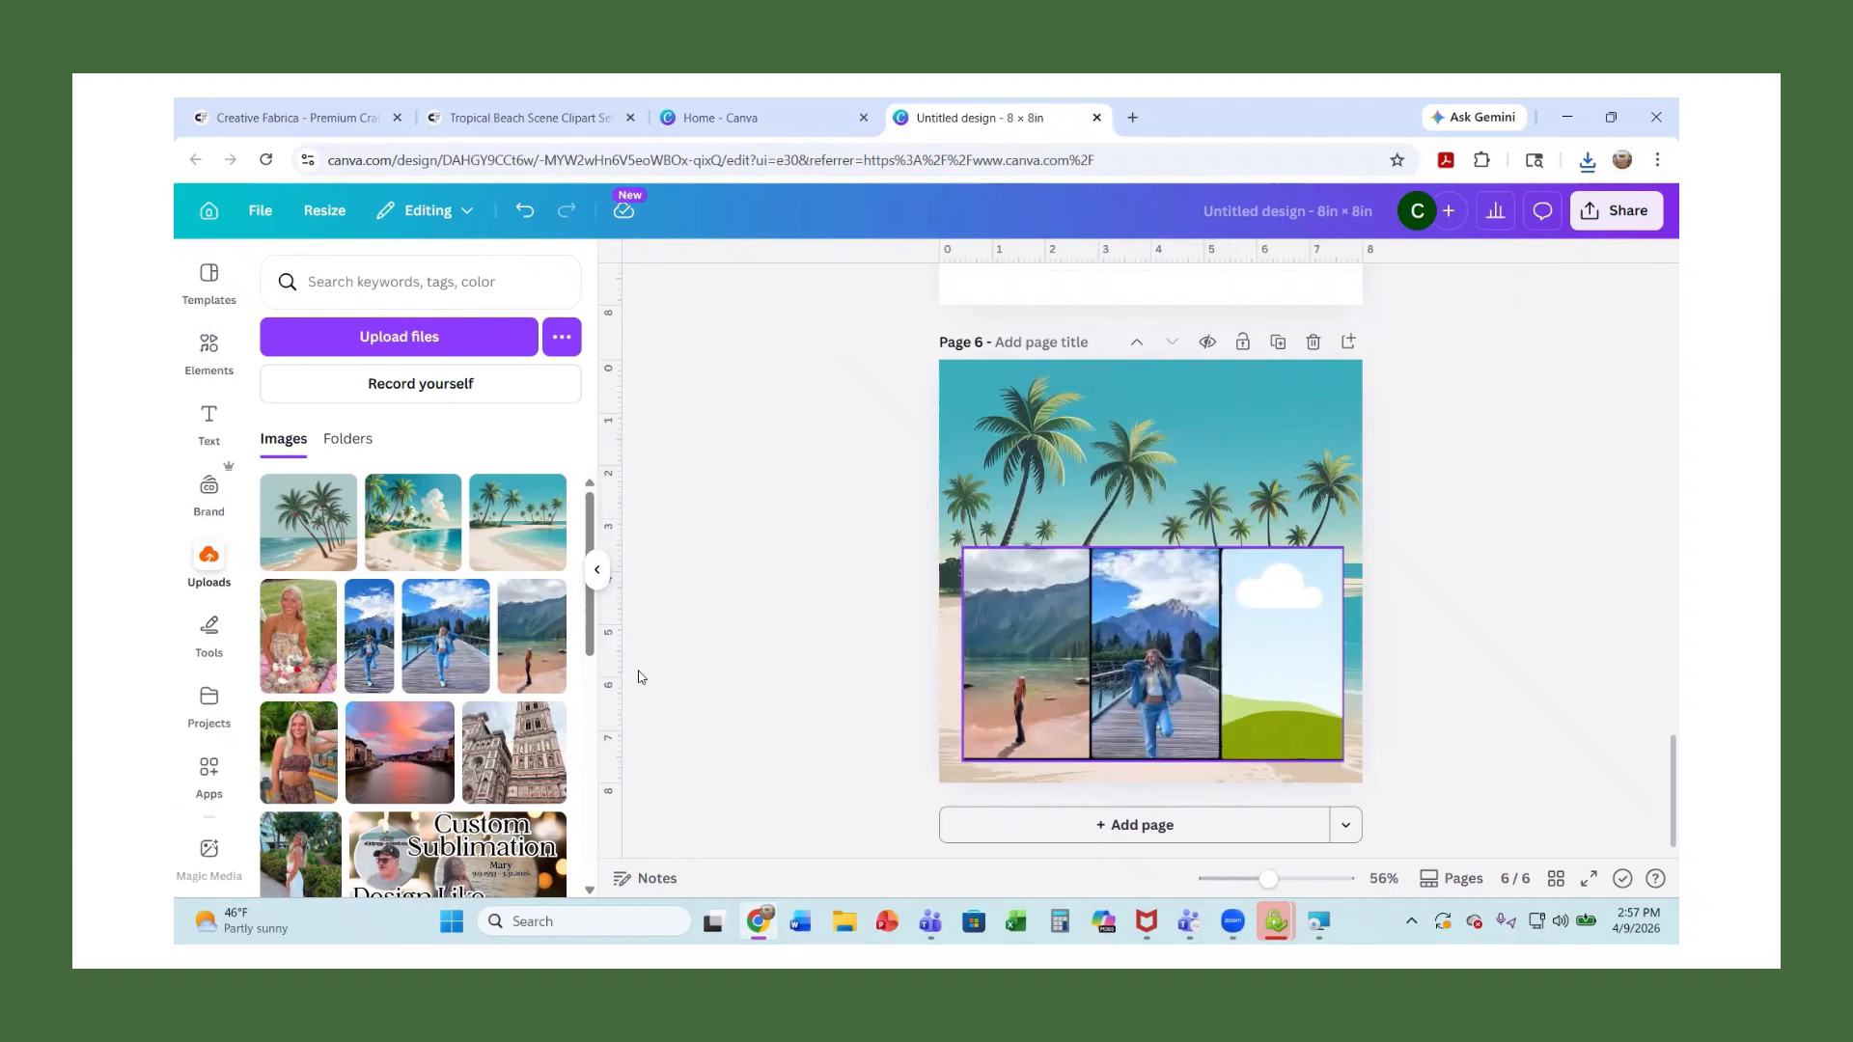
{"action": "left_click", "coordinate": [321, 685]}
{"action": "left_click_drag", "start_coordinate": [1140, 585], "coordinate": [1276, 680]}
Adjust the photo crops in the three panels so the woman on the boardwalk shows in full and the others sit well
{"action": "double_click", "coordinate": [1245, 676]}
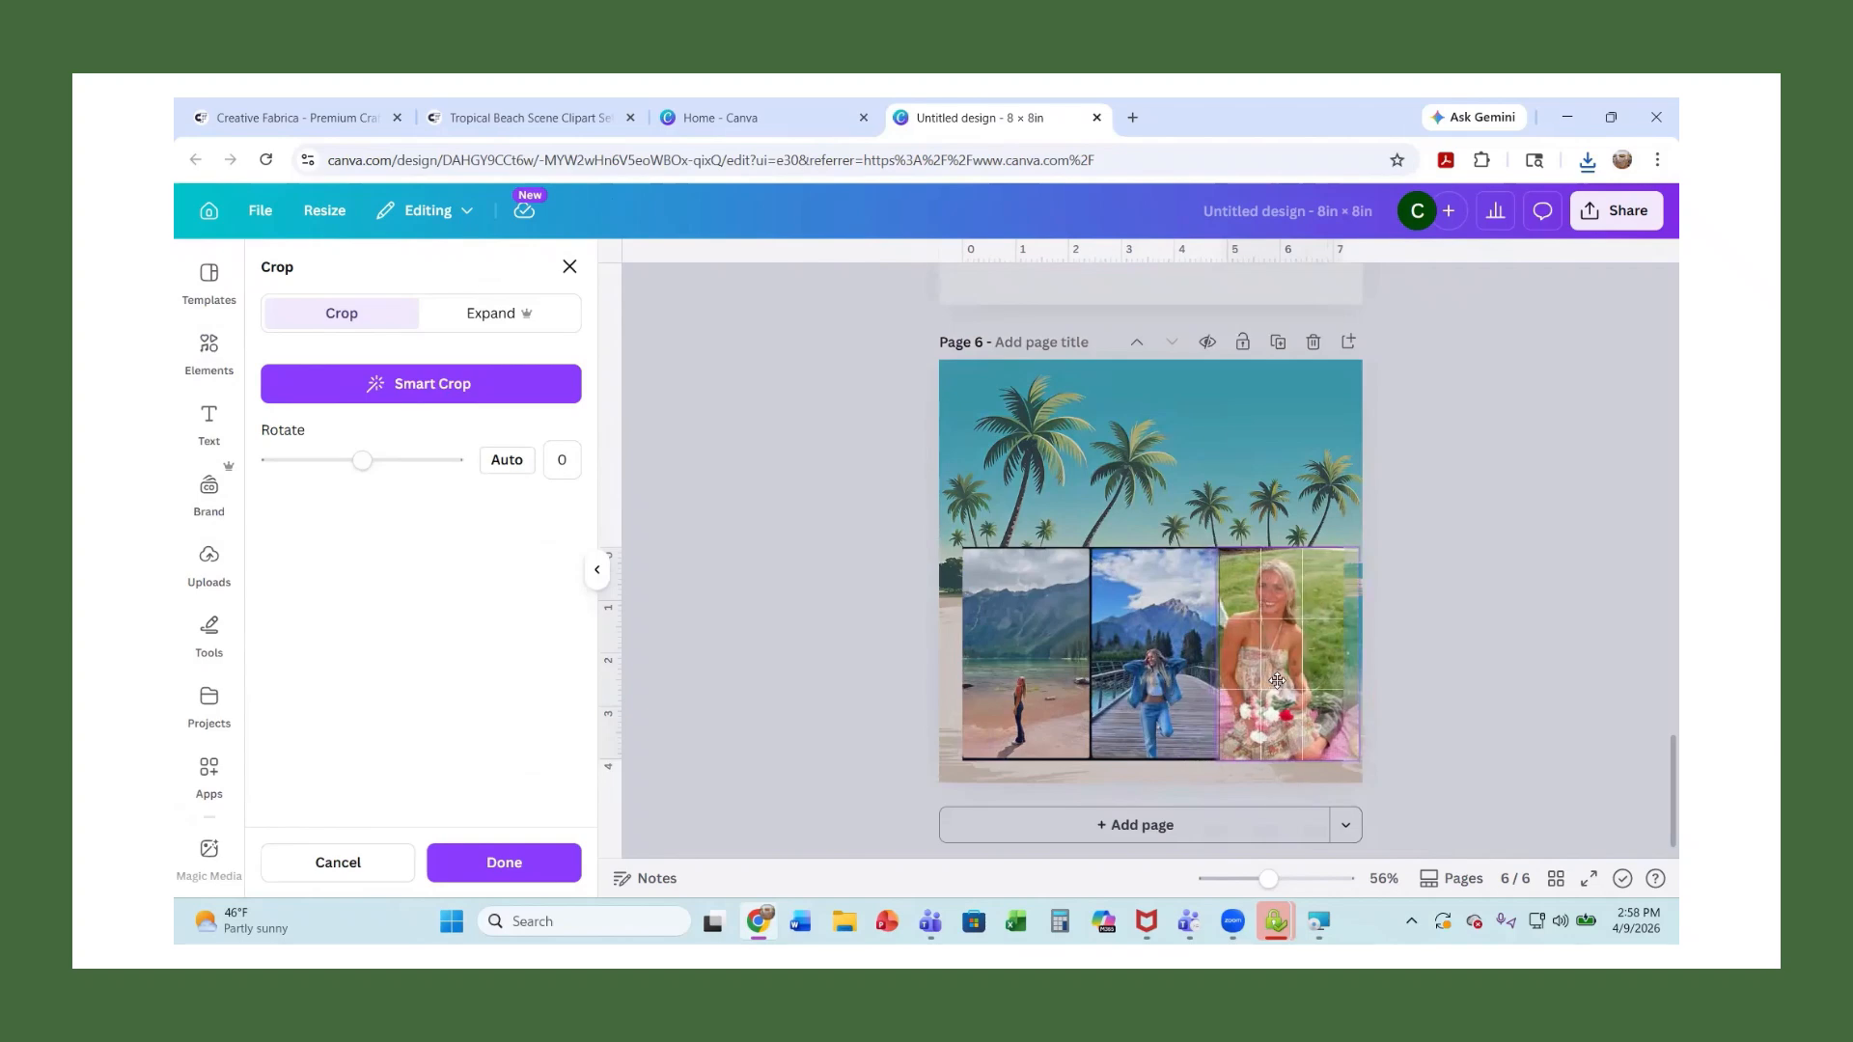
{"action": "double_click", "coordinate": [1158, 693]}
{"action": "left_click_drag", "start_coordinate": [1150, 695], "coordinate": [1150, 659]}
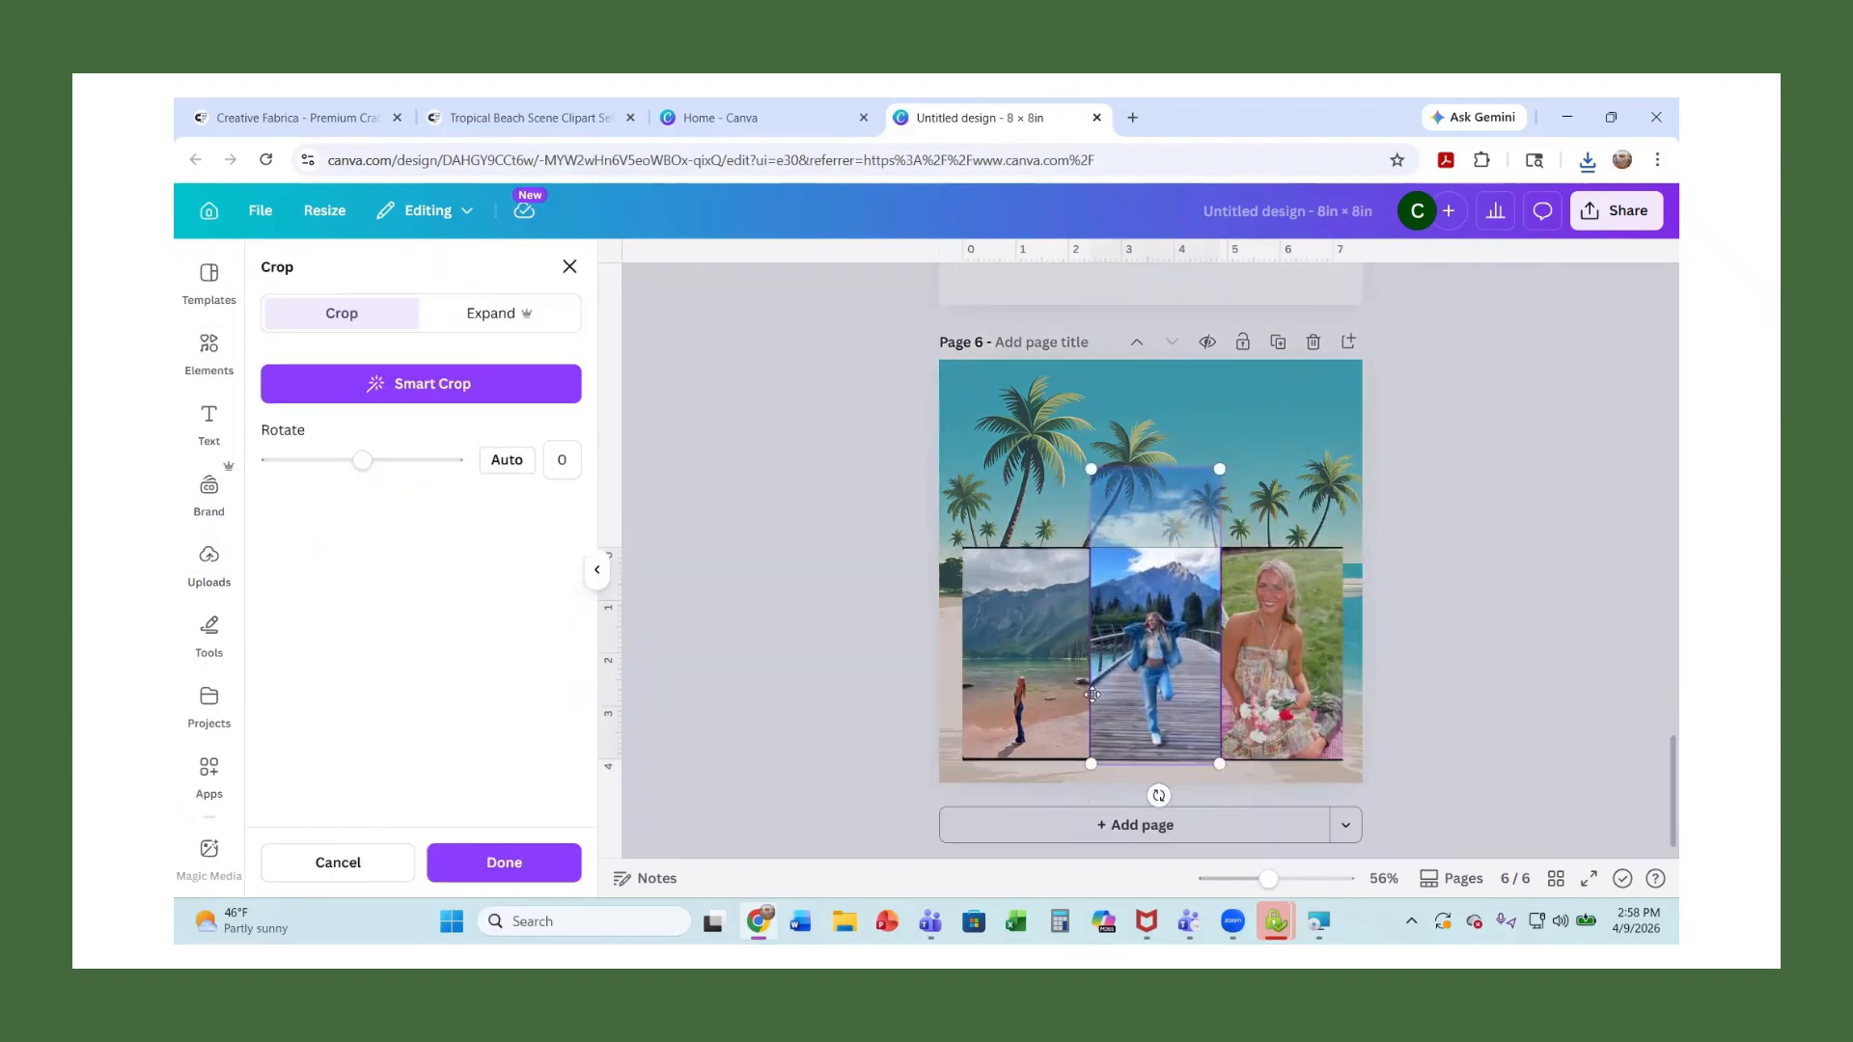
{"action": "left_click", "coordinate": [1007, 709]}
{"action": "double_click", "coordinate": [1008, 709]}
{"action": "left_click_drag", "start_coordinate": [1023, 722], "coordinate": [1029, 720]}
{"action": "left_click", "coordinate": [1613, 627]}
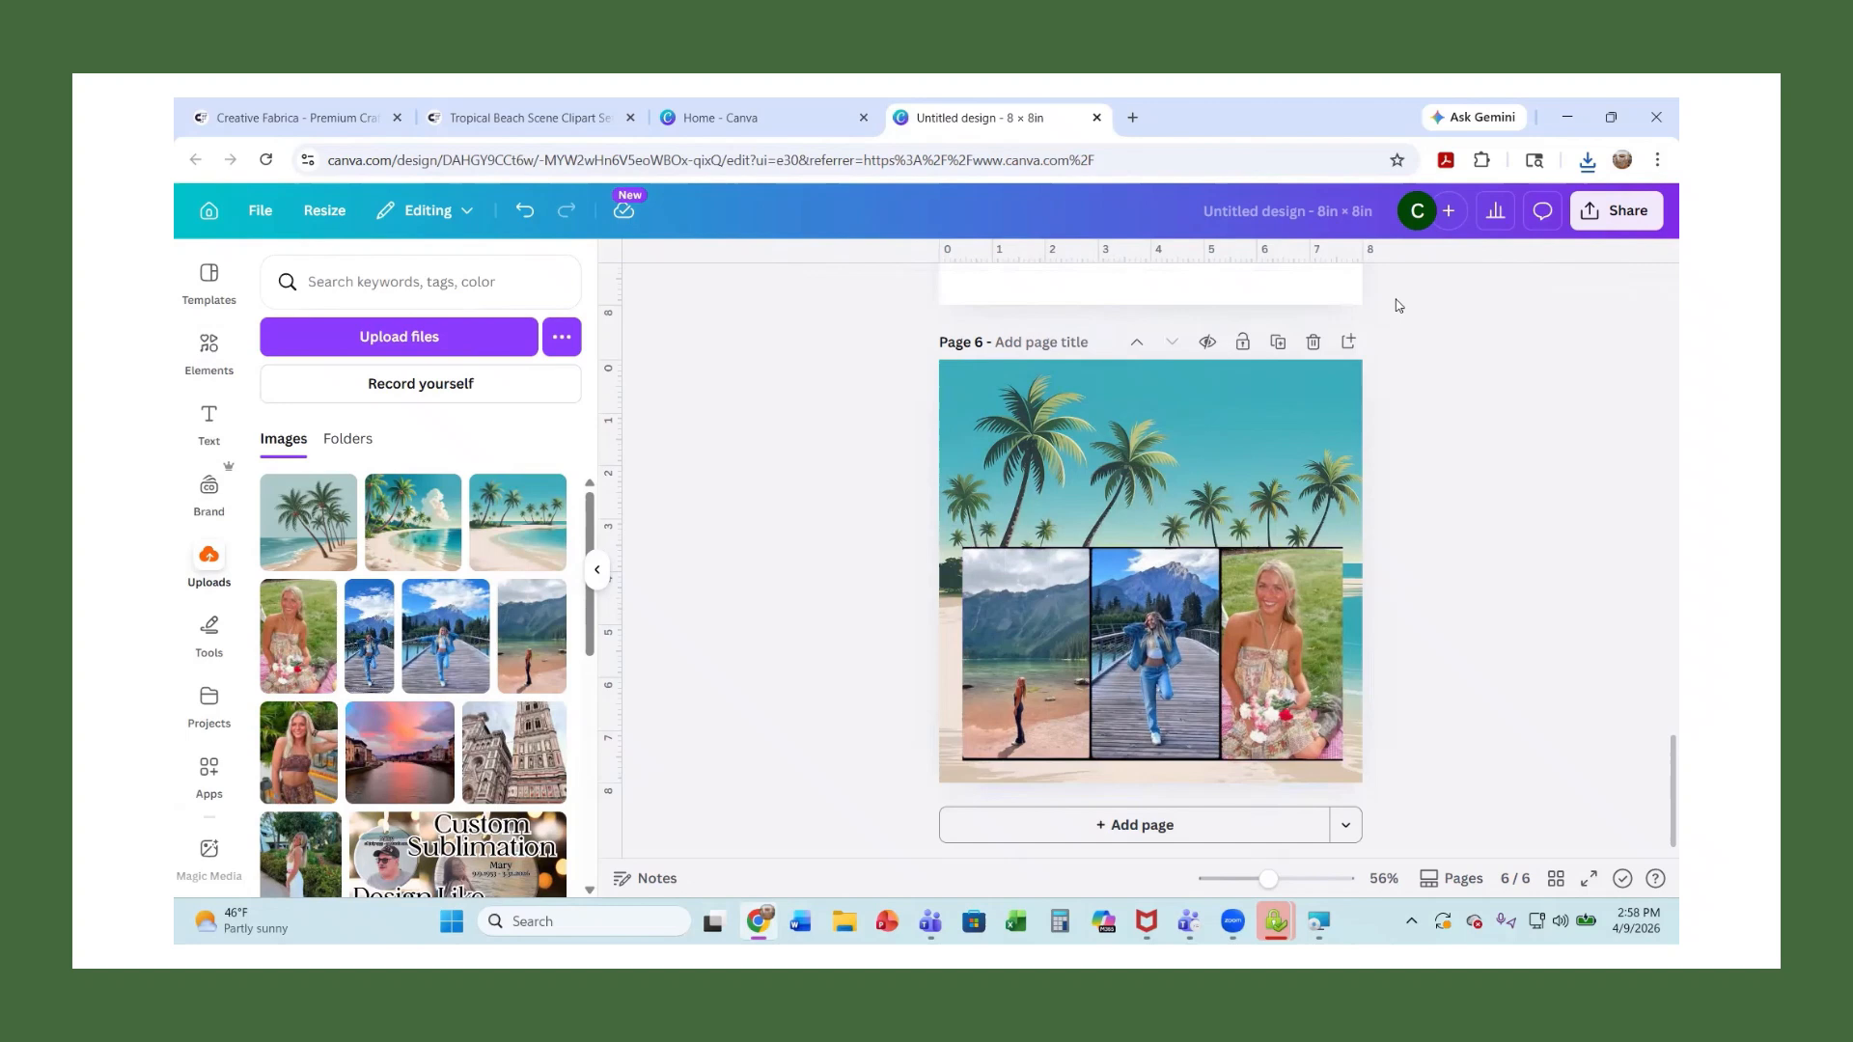
Duplicate page 6 and clear the three photos and the three-panel frame from the copy, keeping only the beach background
{"action": "left_click", "coordinate": [1278, 343]}
{"action": "left_click", "coordinate": [1162, 665]}
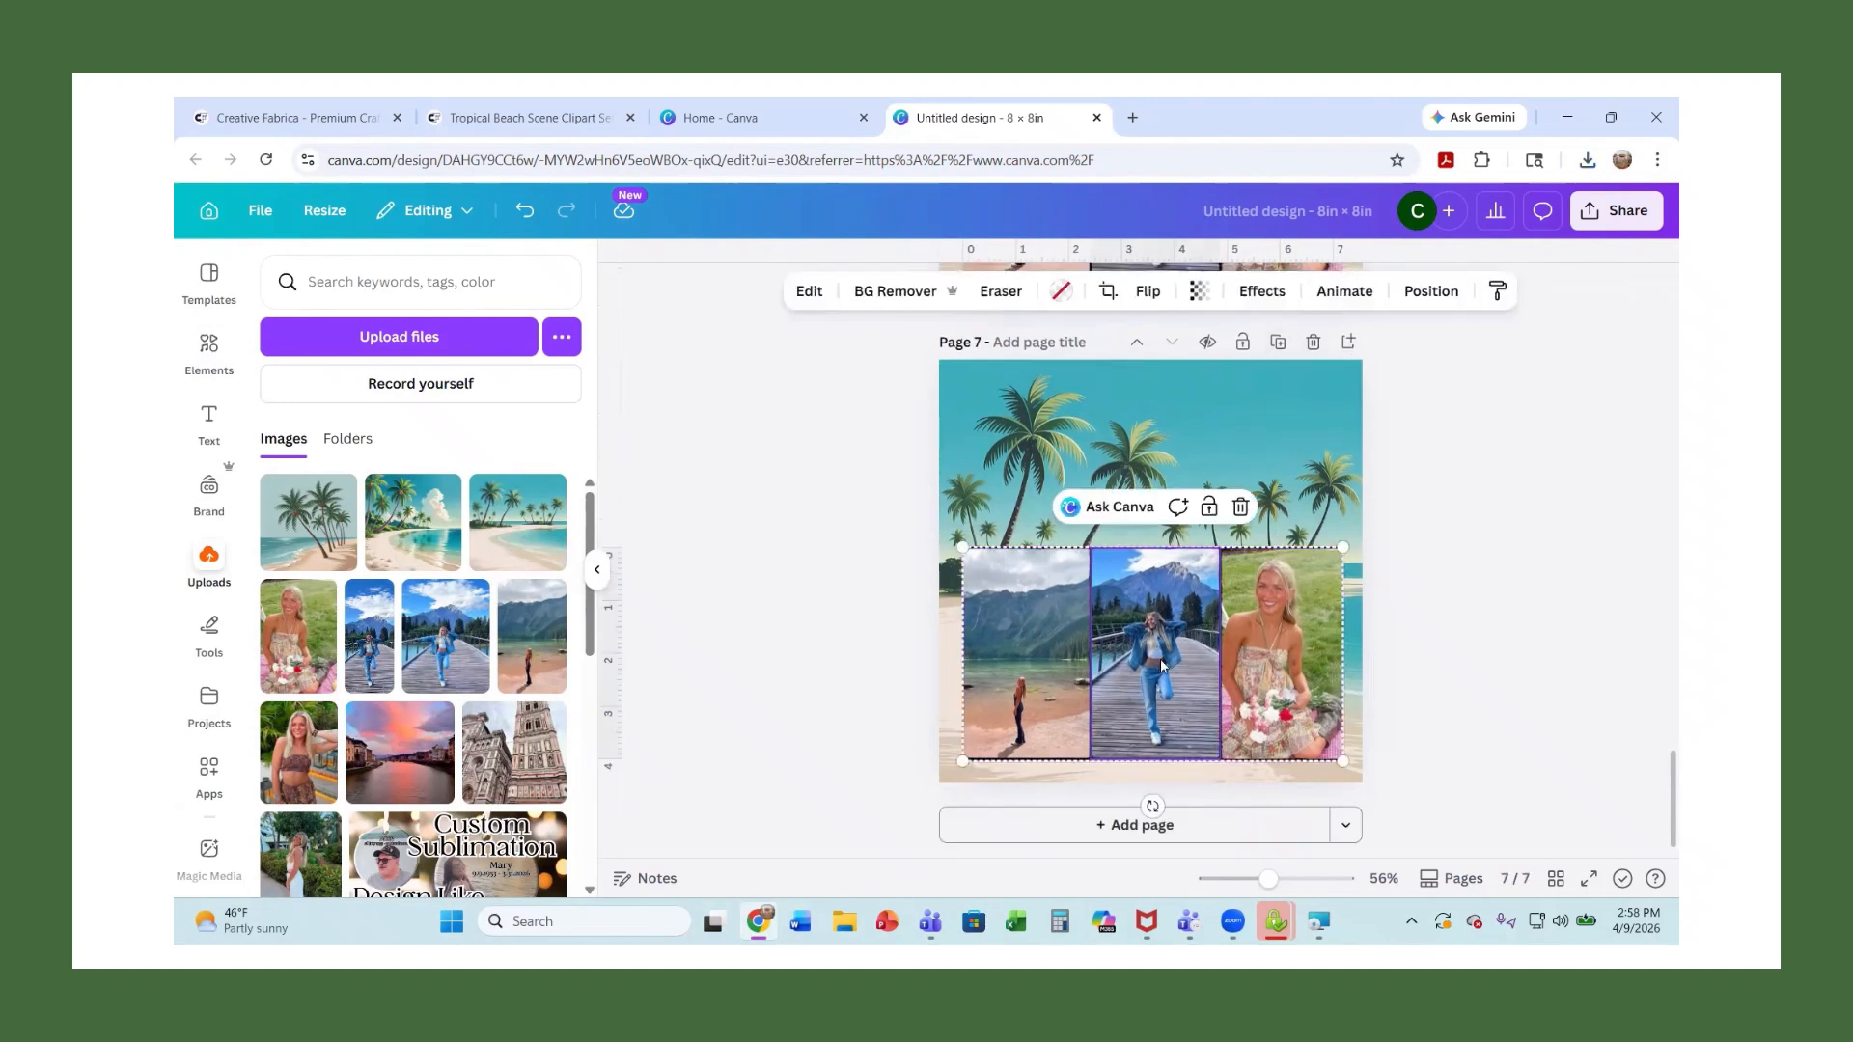
{"action": "key", "text": "Delete"}
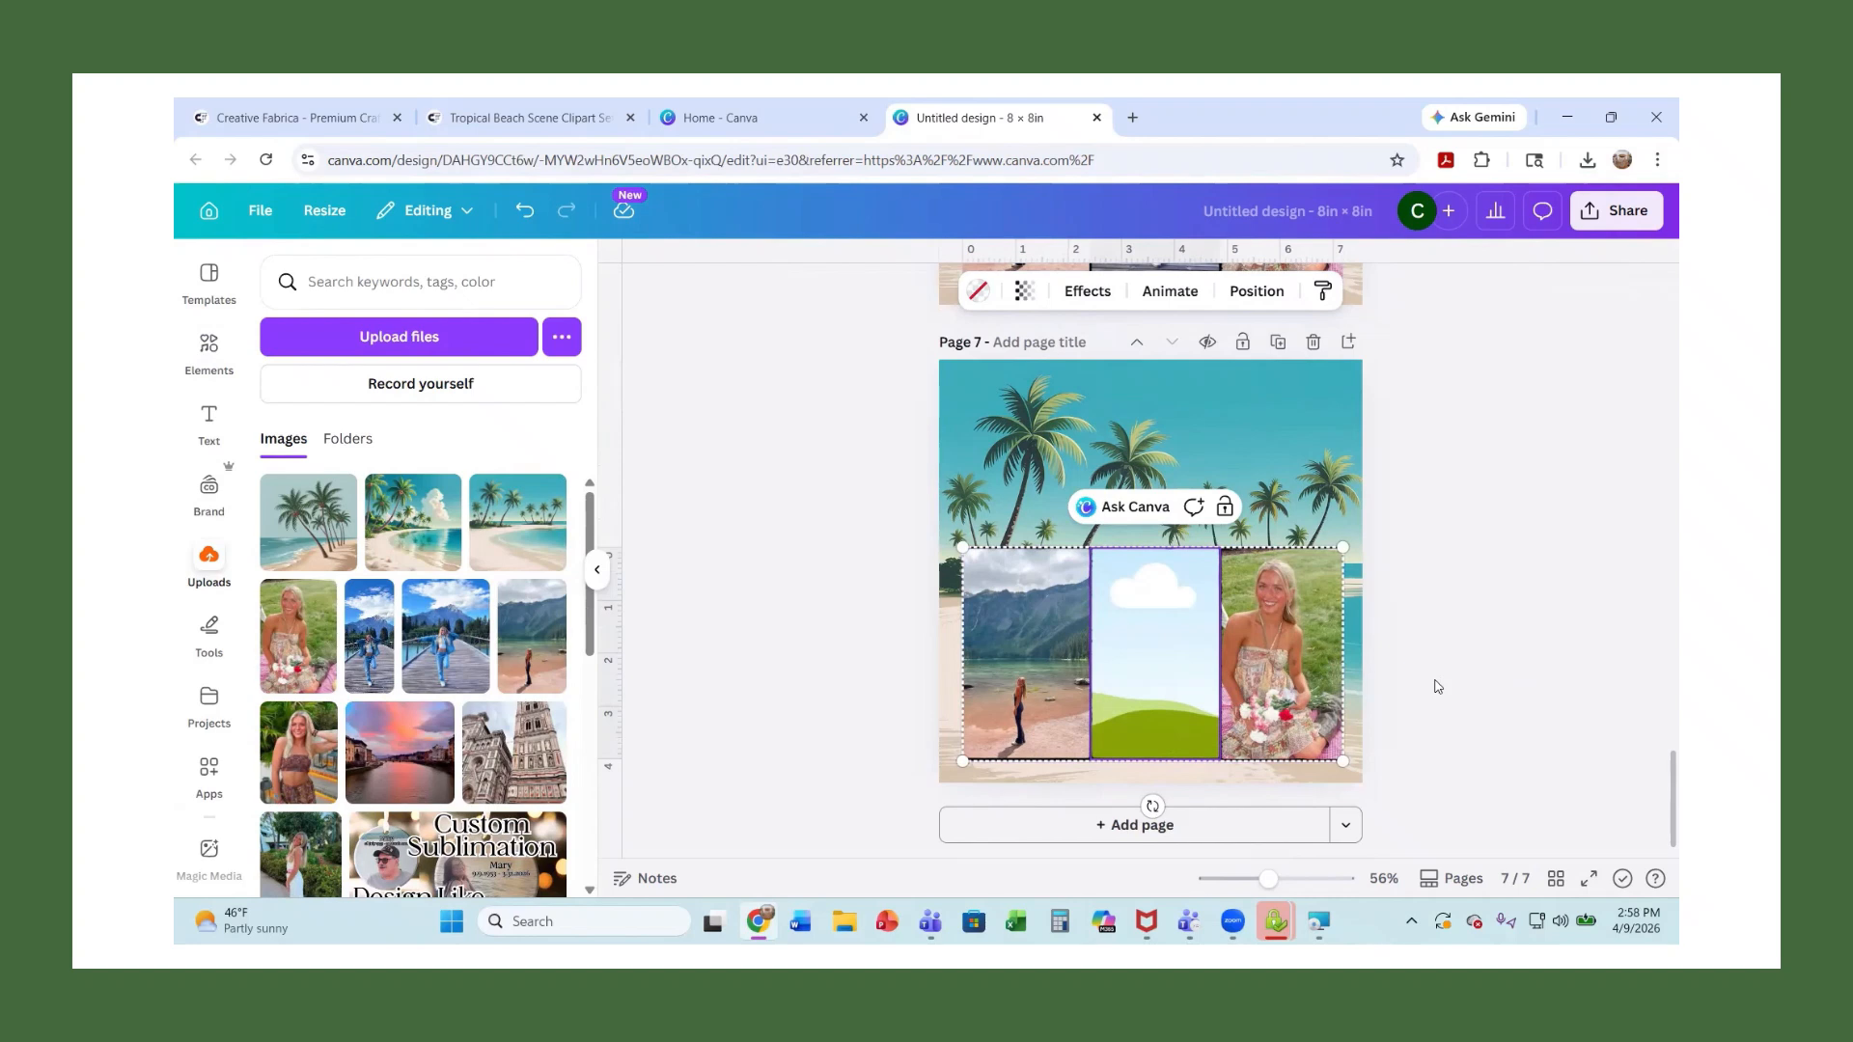
{"action": "left_click", "coordinate": [1301, 680]}
{"action": "key", "text": "Delete"}
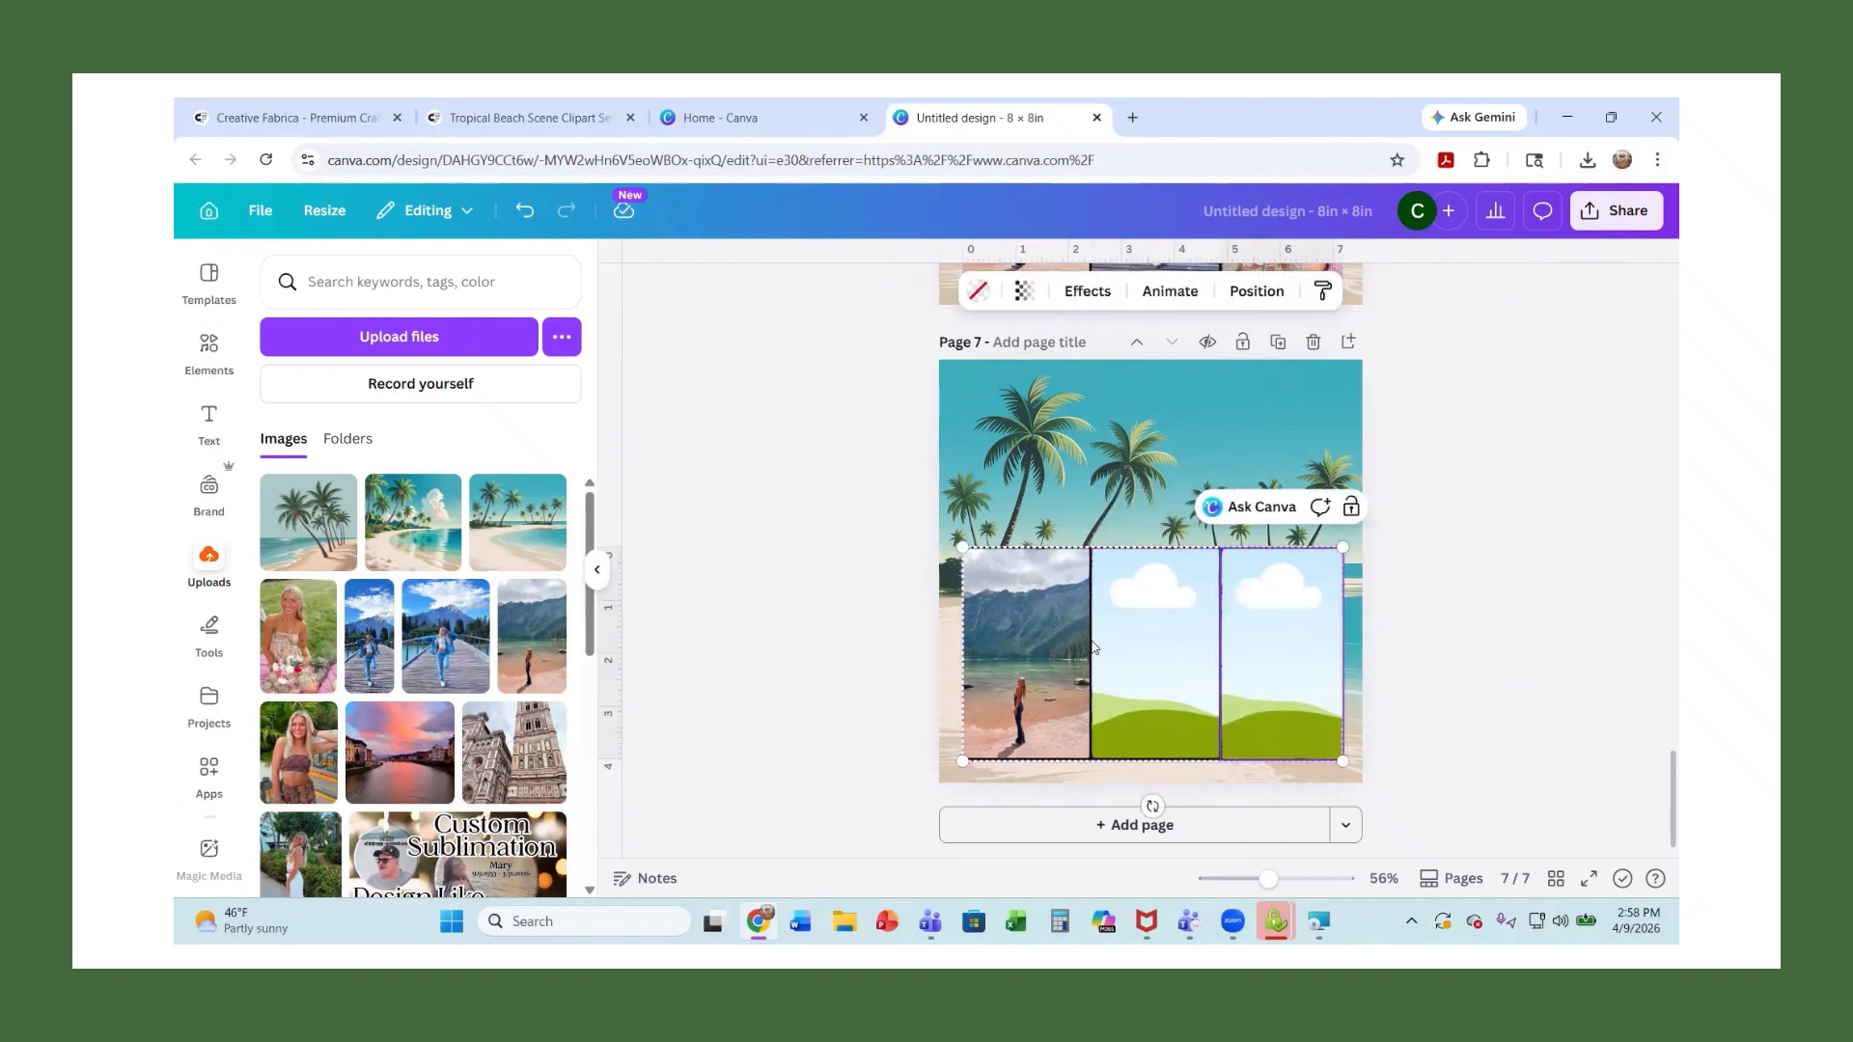
{"action": "left_click", "coordinate": [987, 672]}
{"action": "key", "text": "Delete"}
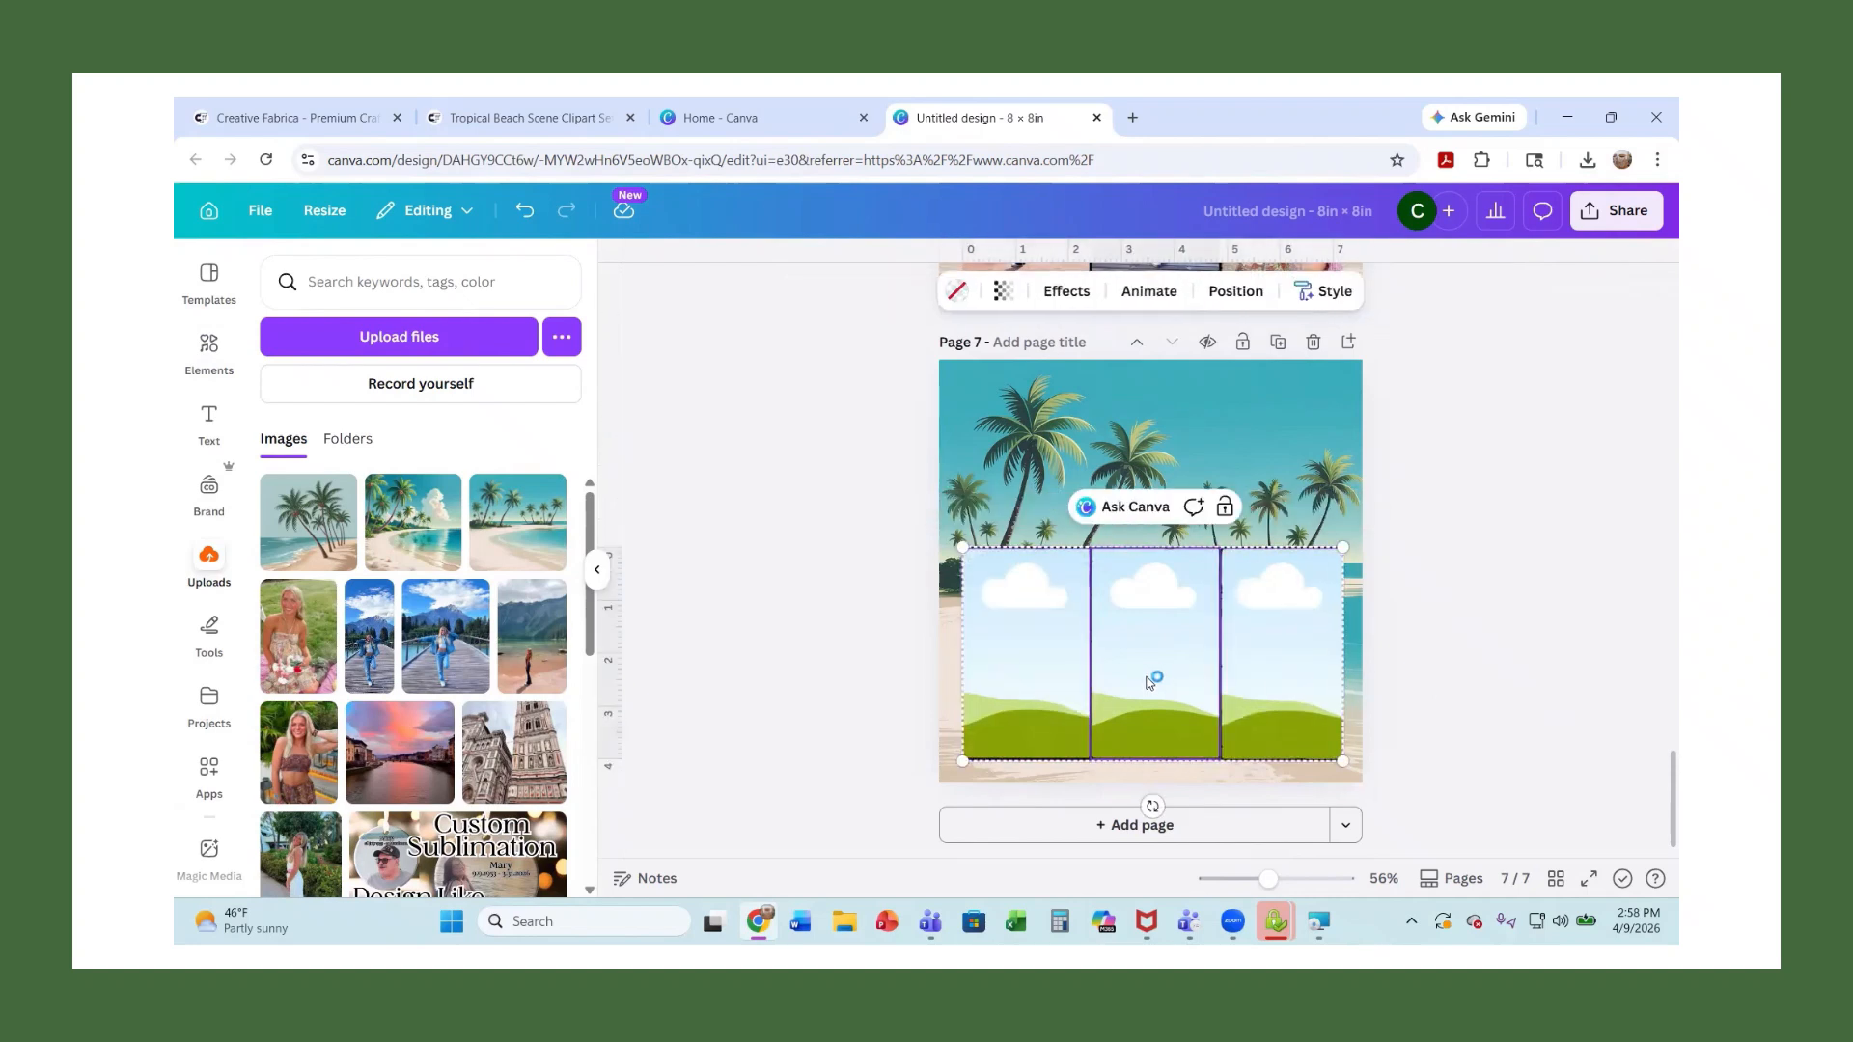
{"action": "left_click_drag", "start_coordinate": [1274, 702], "coordinate": [782, 405]}
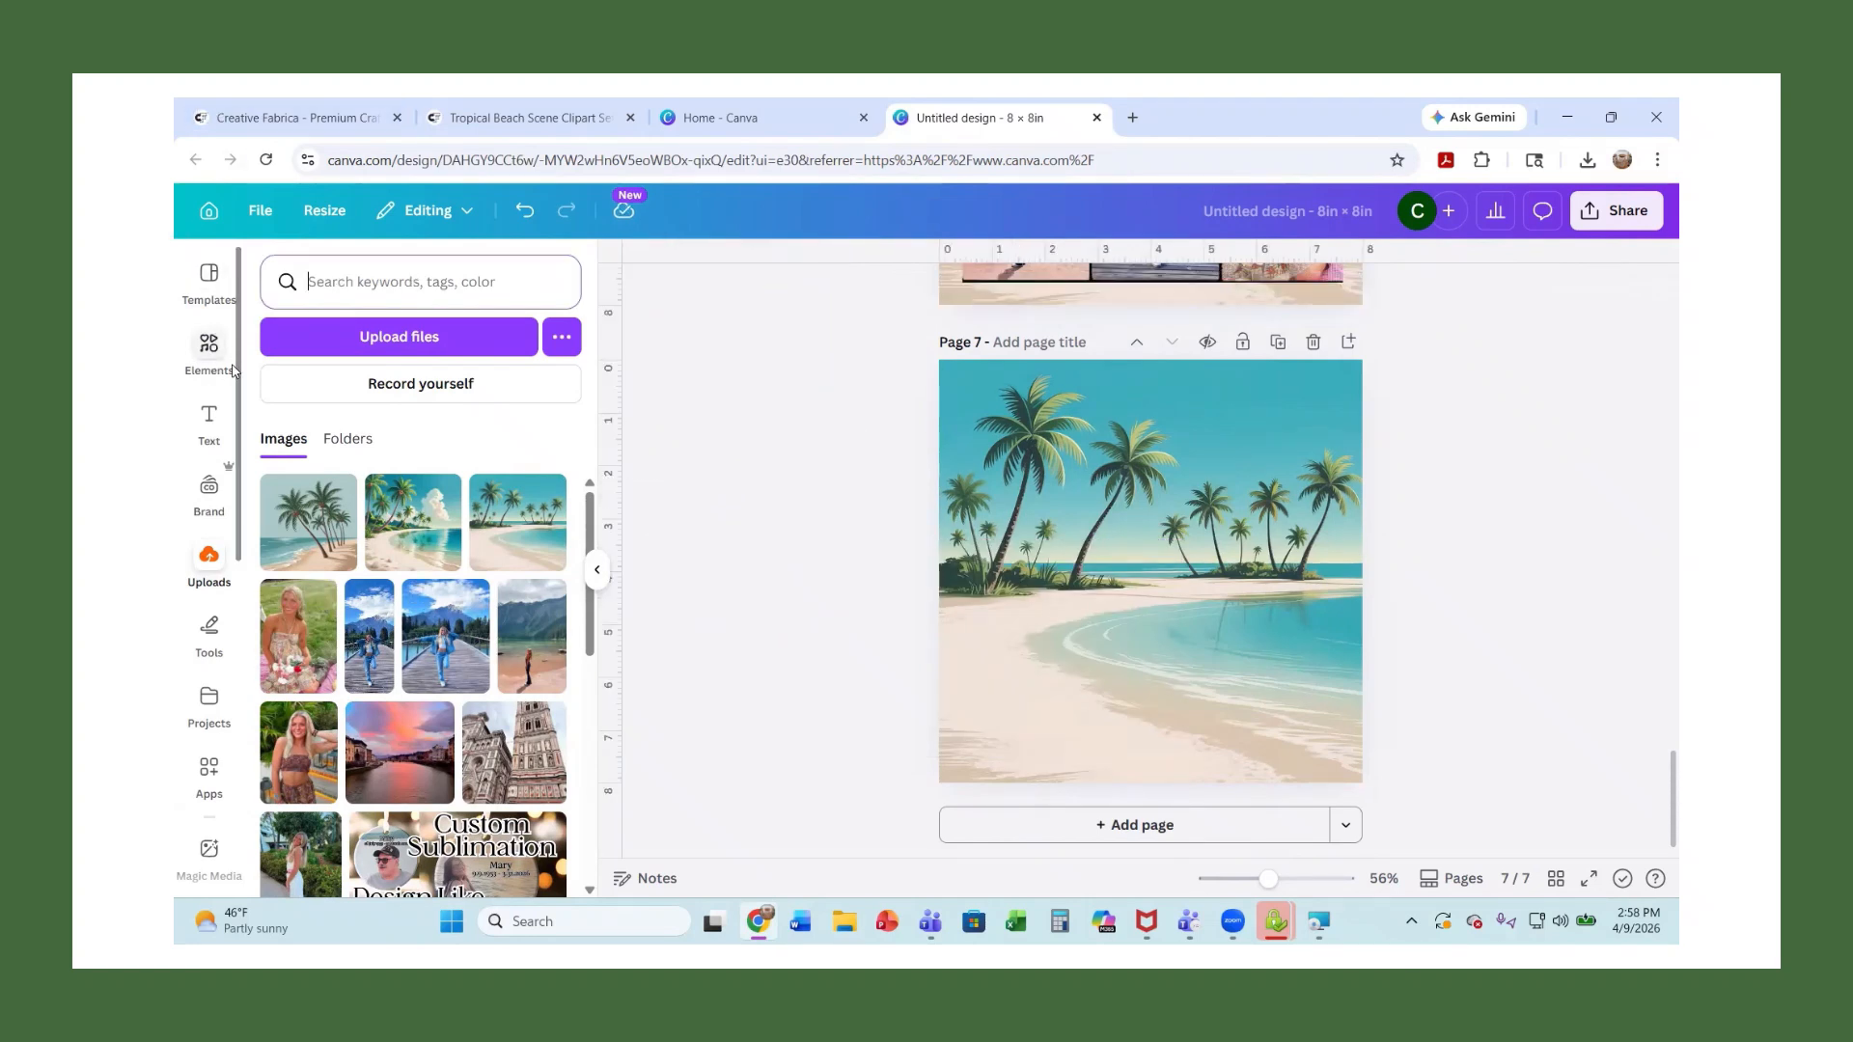
Add the landscape brush-stroke frame with ragged edges to page 7 and move it down onto the sand, centred horizontally
{"action": "left_click", "coordinate": [207, 349]}
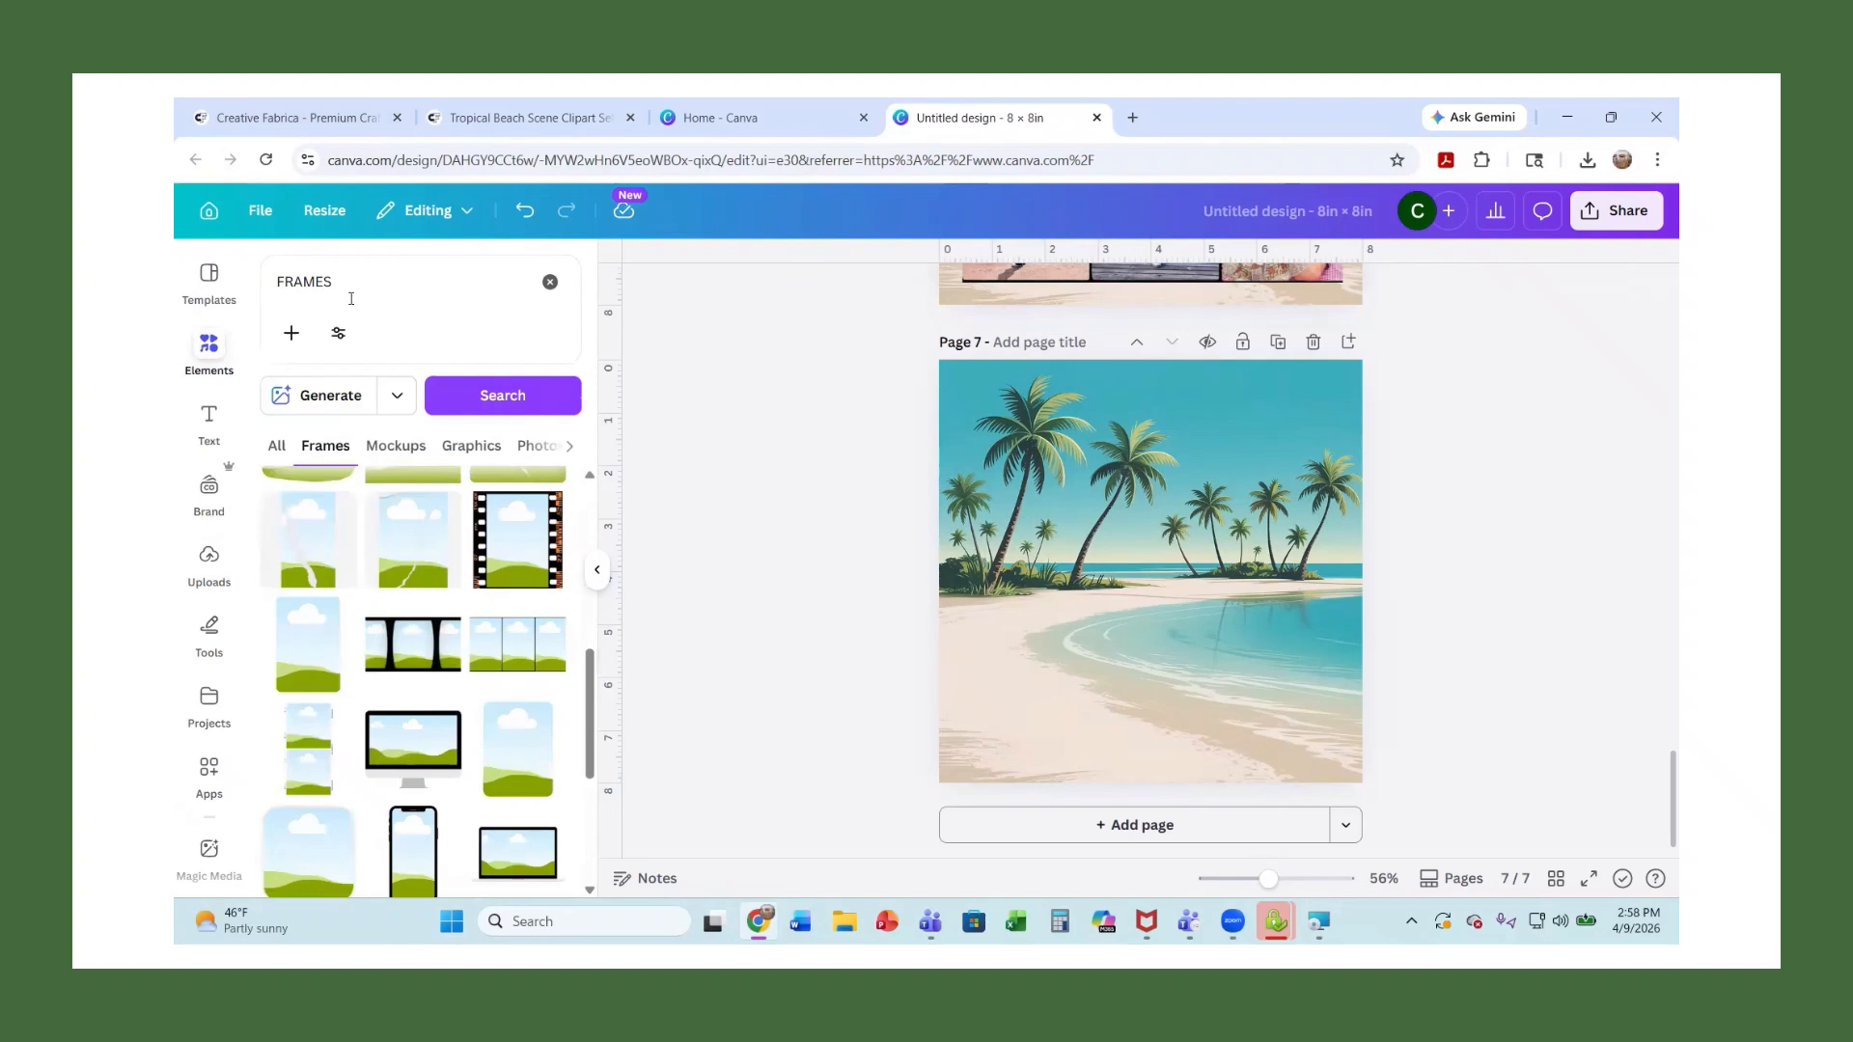
{"action": "scroll", "coordinate": [442, 783], "scroll_direction": "down", "scroll_amount": 1}
{"action": "scroll", "coordinate": [442, 783], "scroll_direction": "down", "scroll_amount": 5}
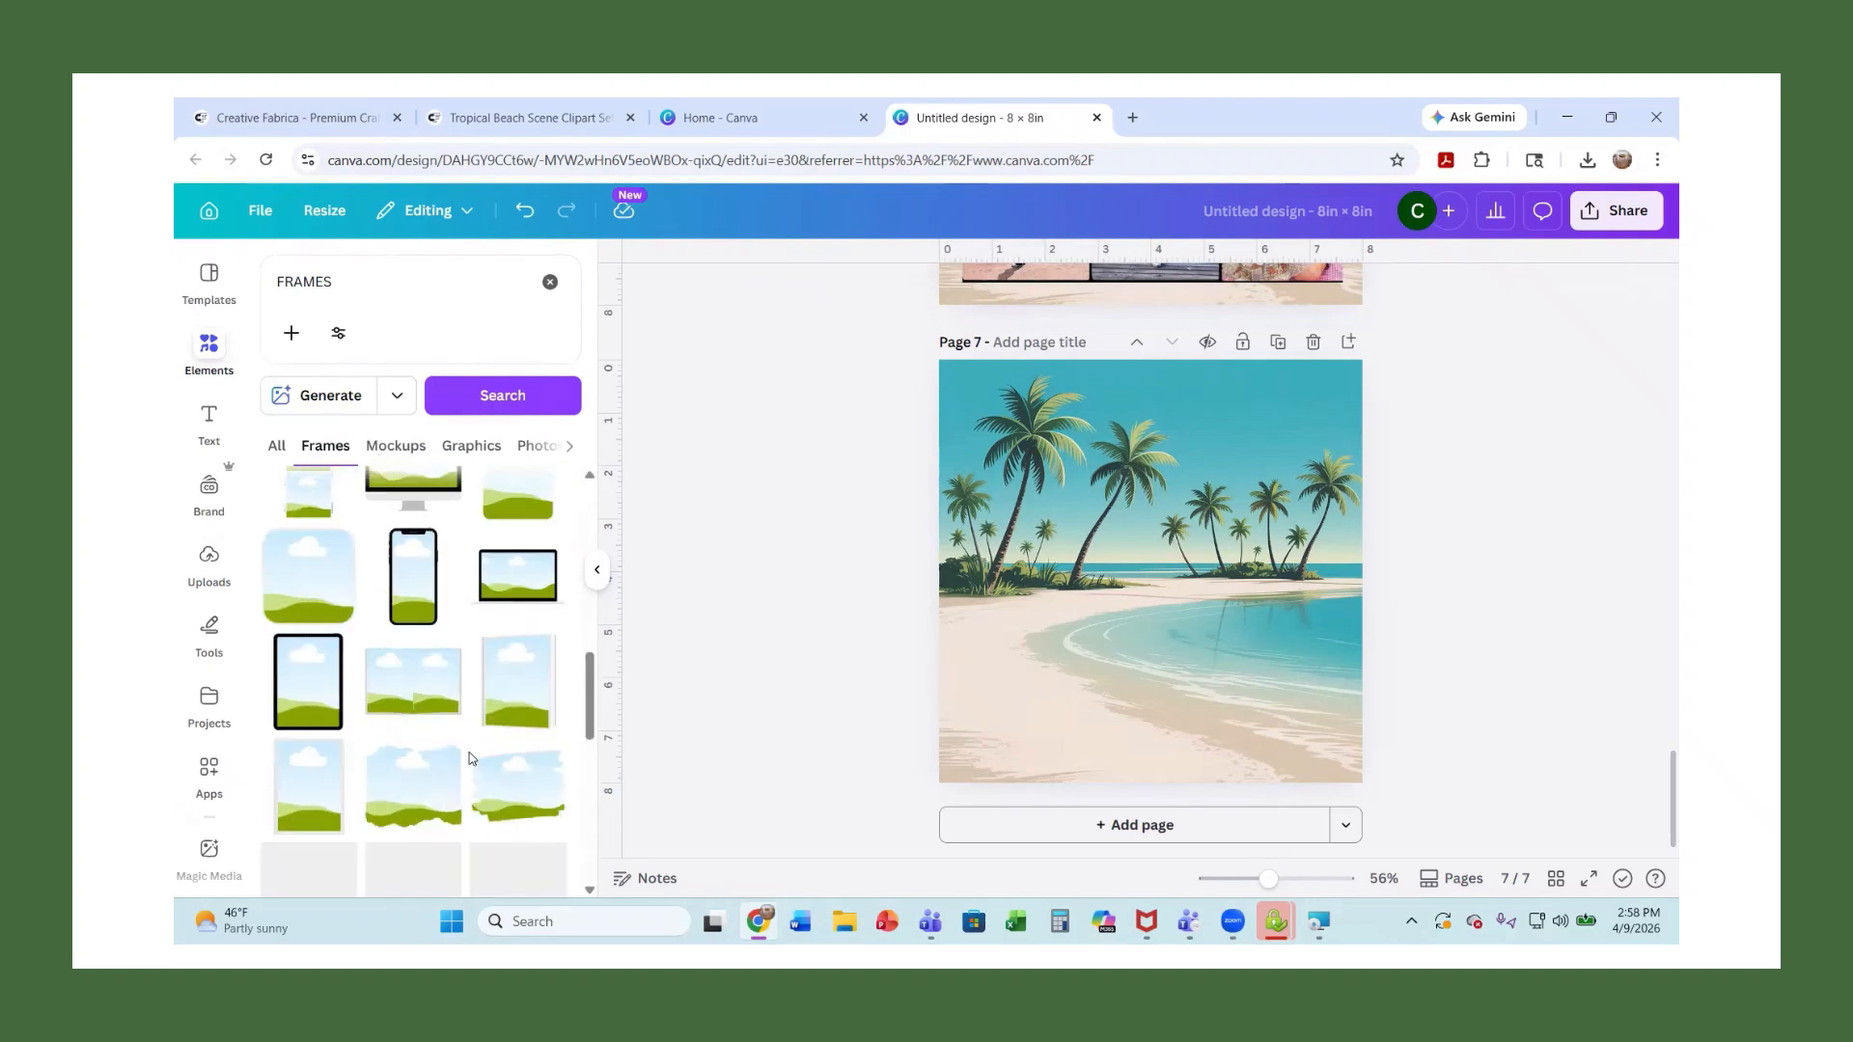
{"action": "left_click", "coordinate": [524, 631]}
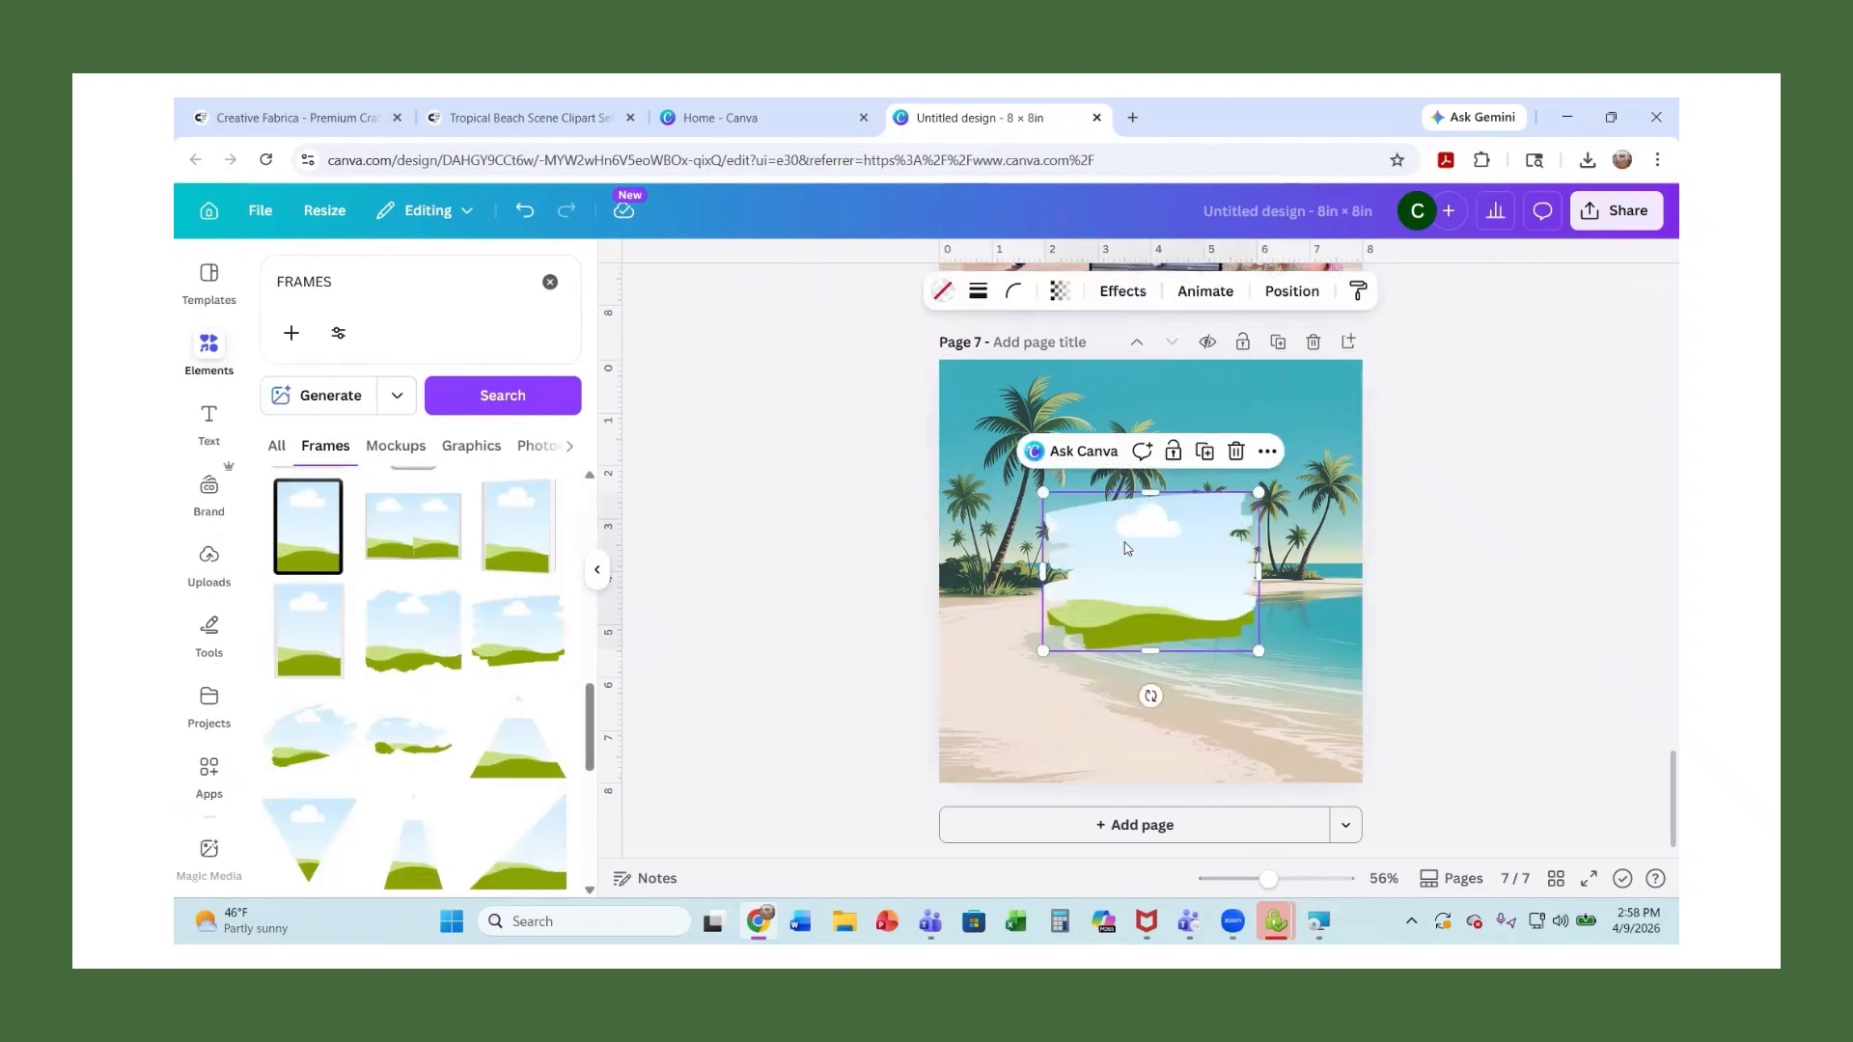
{"action": "left_click_drag", "start_coordinate": [1185, 594], "coordinate": [1177, 689]}
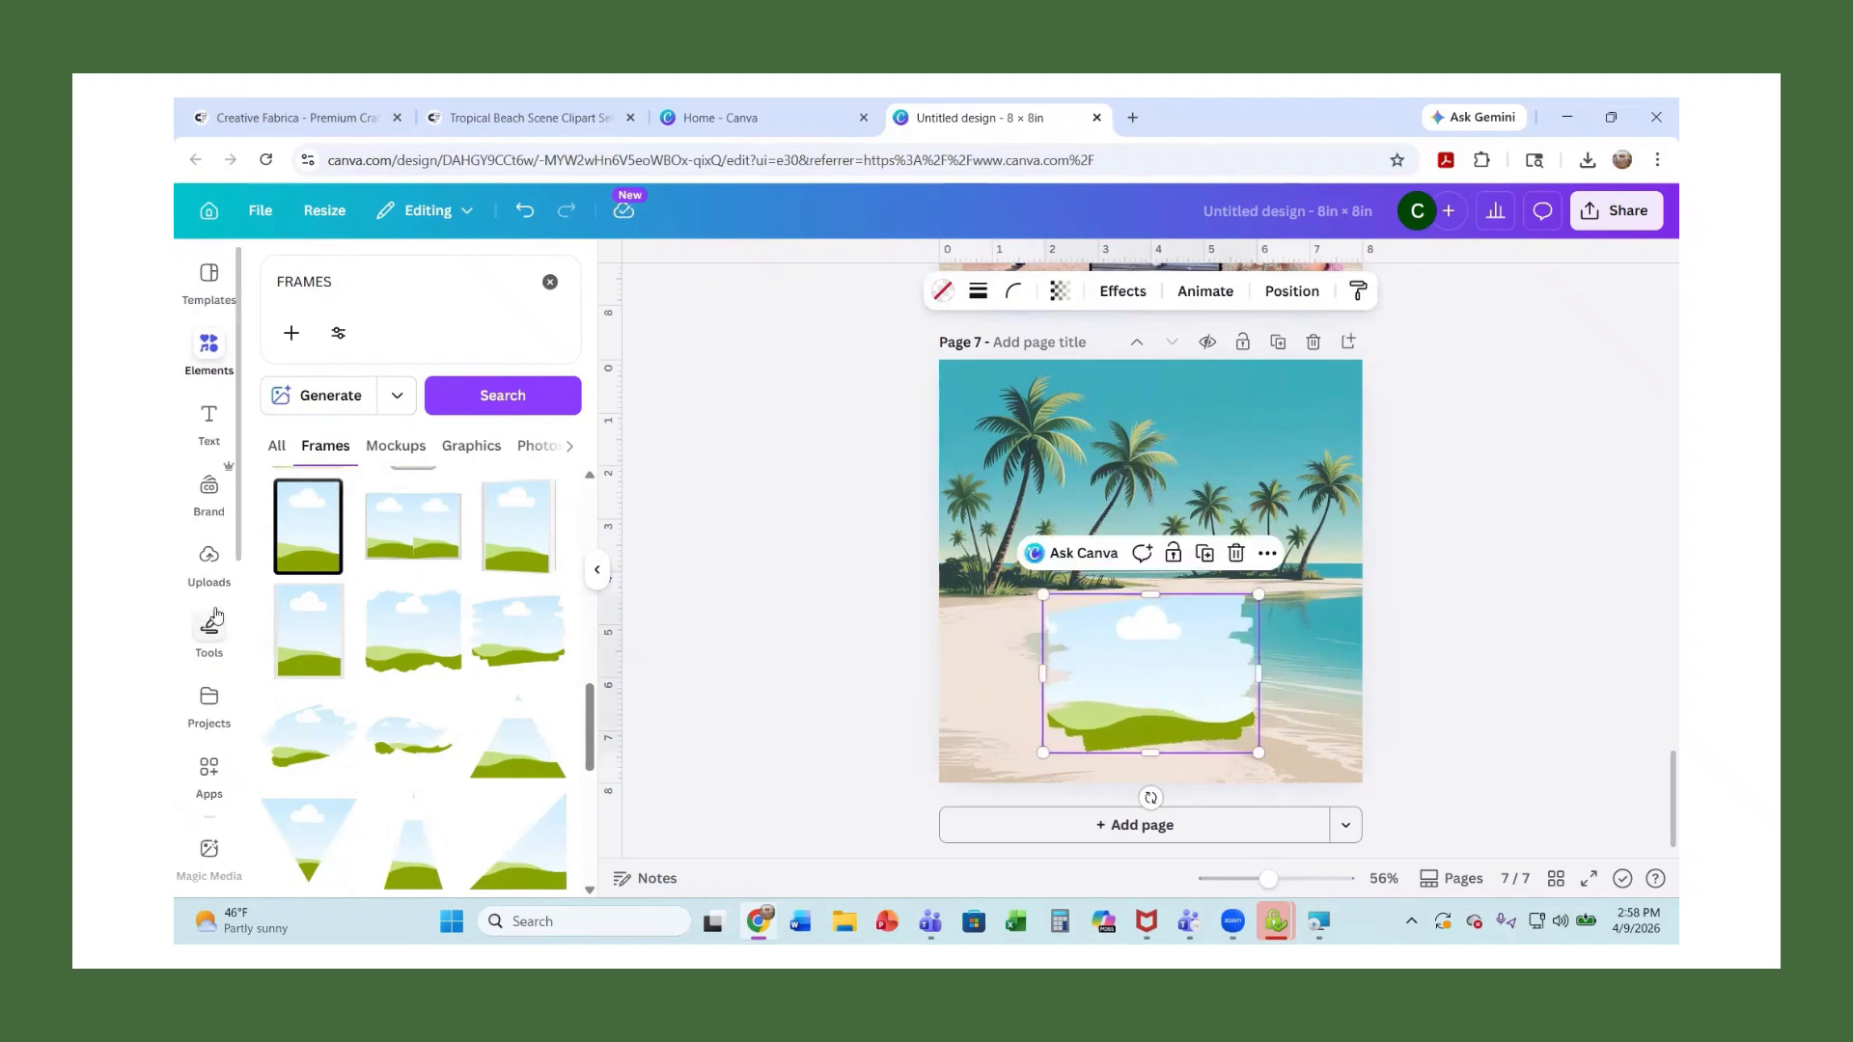
Fill the brush-stroke frame on page 7 with the uploaded portrait of the woman in front of tropical greenery
{"action": "left_click", "coordinate": [230, 552]}
{"action": "scroll", "coordinate": [482, 676], "scroll_direction": "down", "scroll_amount": 2}
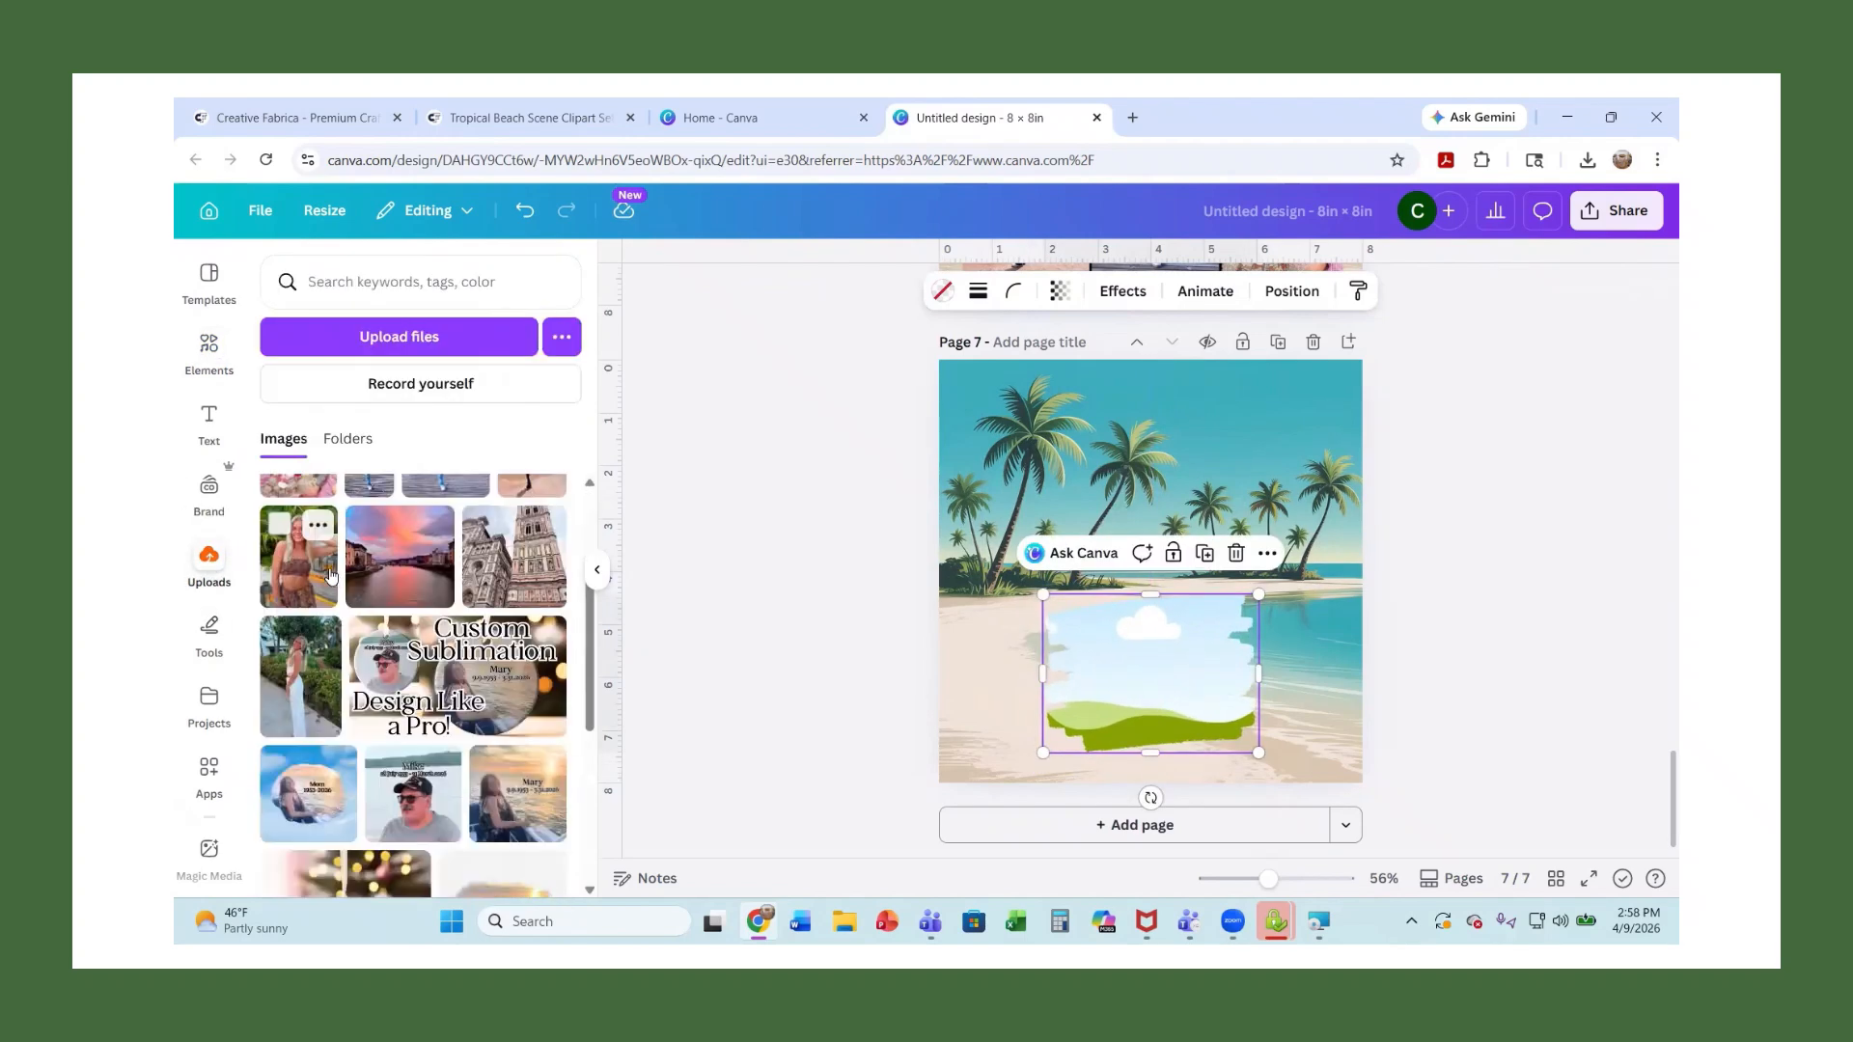
{"action": "scroll", "coordinate": [519, 674], "scroll_direction": "up", "scroll_amount": 2}
{"action": "mouse_move", "coordinate": [309, 748]}
{"action": "left_mouse_down"}
{"action": "mouse_move", "coordinate": [664, 747]}
{"action": "mouse_move", "coordinate": [1125, 646]}
{"action": "mouse_move", "coordinate": [1139, 780]}
{"action": "mouse_move", "coordinate": [1107, 717]}
{"action": "mouse_move", "coordinate": [1148, 801]}
{"action": "left_mouse_up"}
Adjust the portrait's crop inside the brush-stroke frame so the woman's head and raised arm fit within it
{"action": "double_click", "coordinate": [1149, 694]}
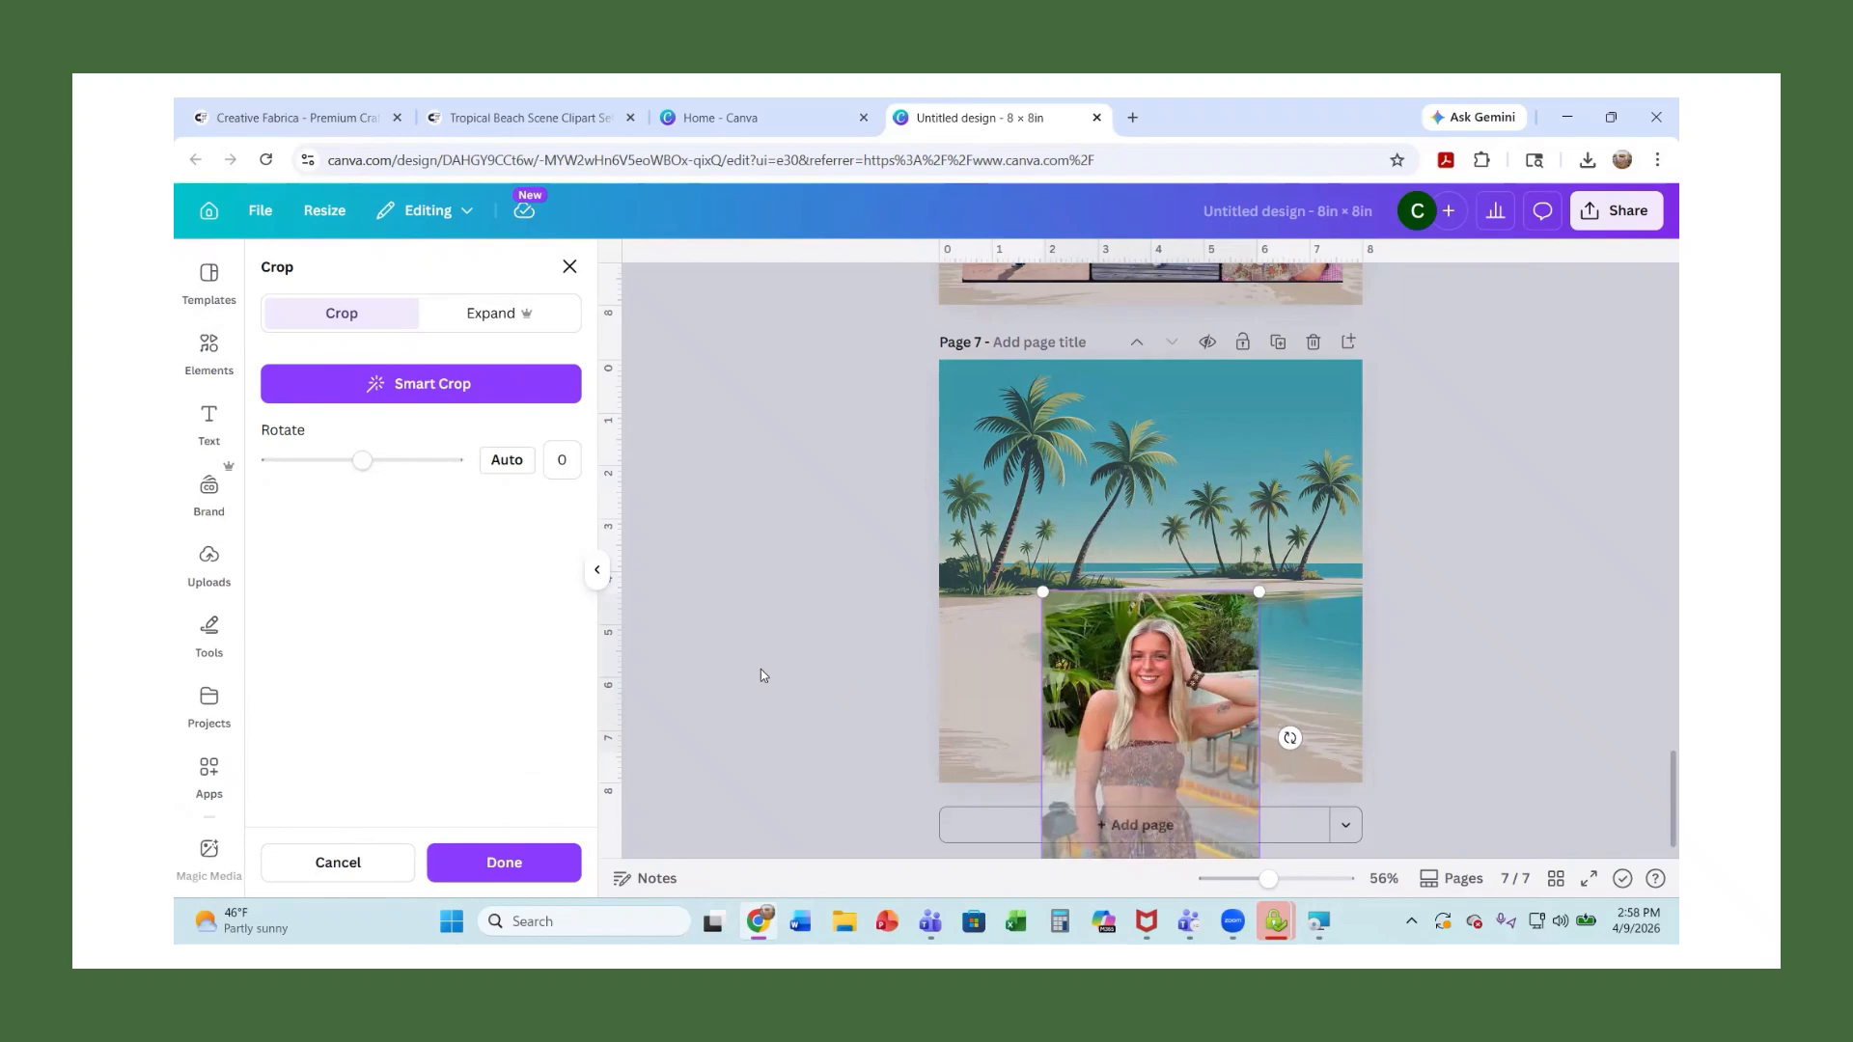
{"action": "left_click", "coordinate": [763, 674]}
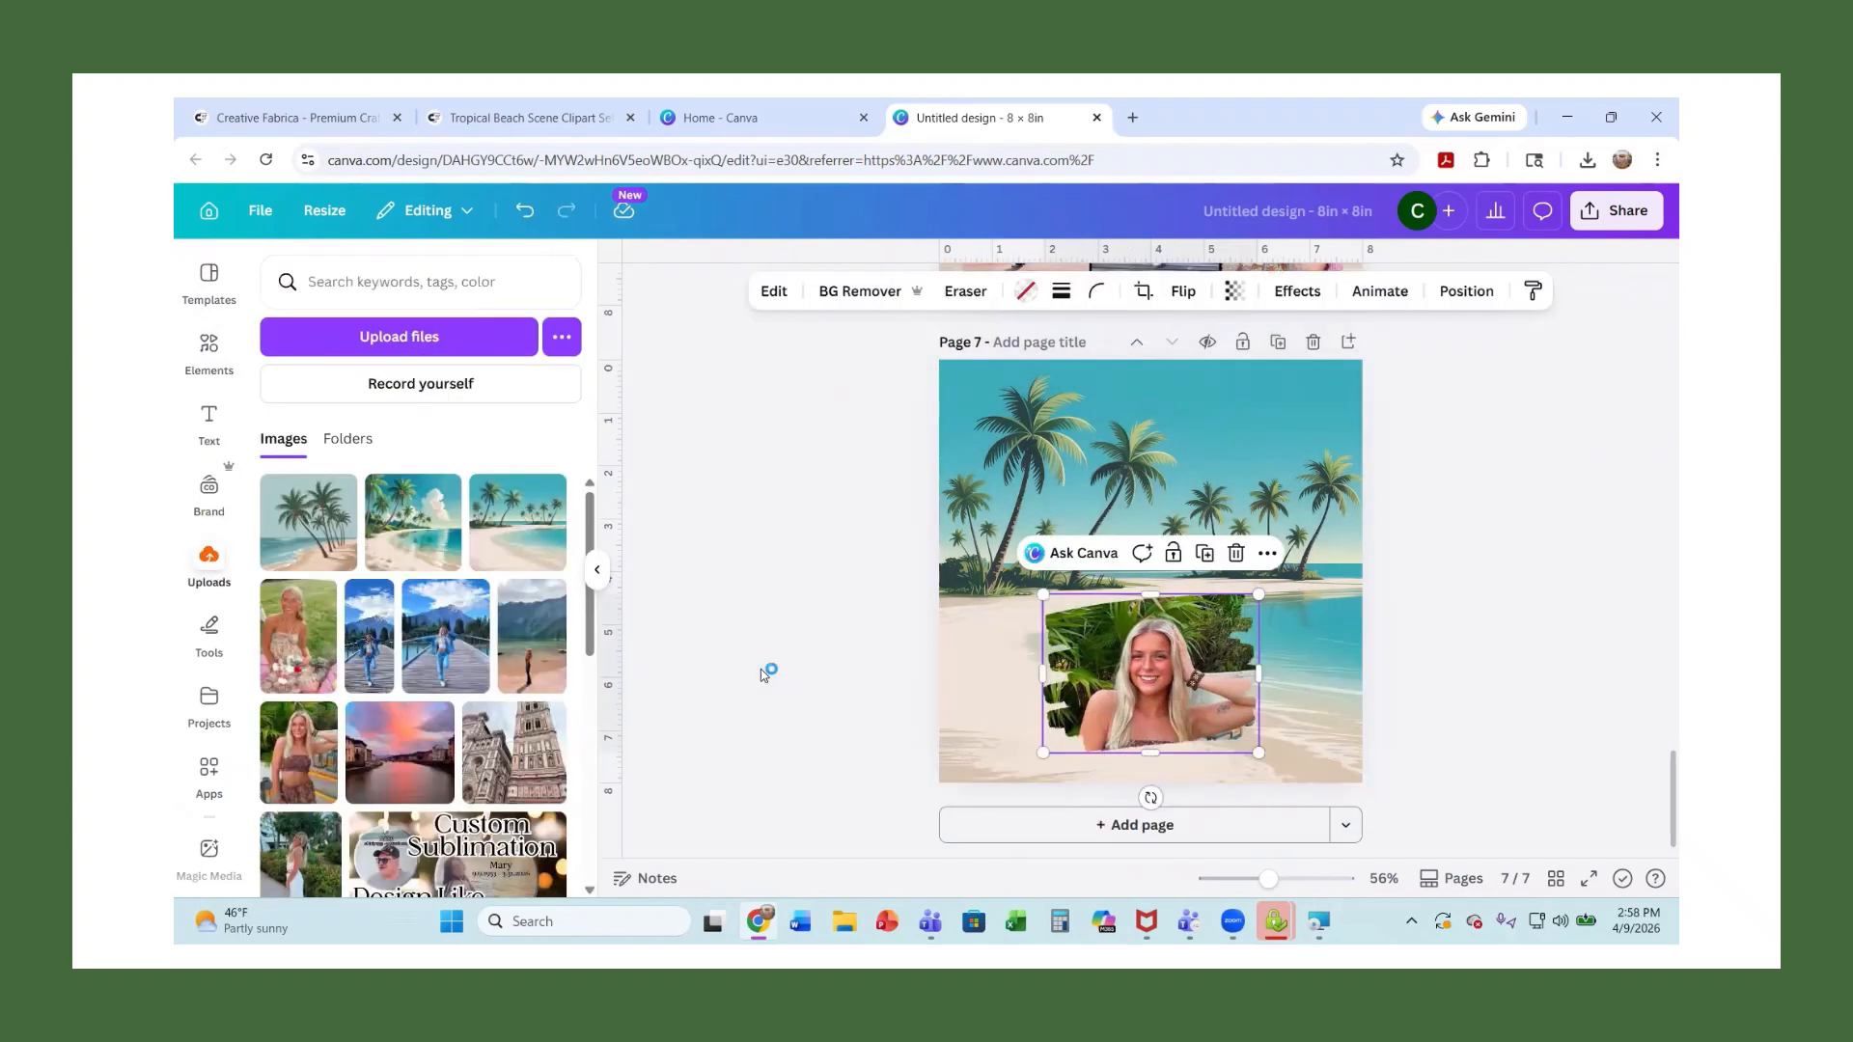
{"action": "double_click", "coordinate": [1166, 704]}
{"action": "left_click_drag", "start_coordinate": [1159, 695], "coordinate": [1161, 690]}
{"action": "left_click", "coordinate": [1453, 596]}
{"action": "left_click", "coordinate": [1455, 596]}
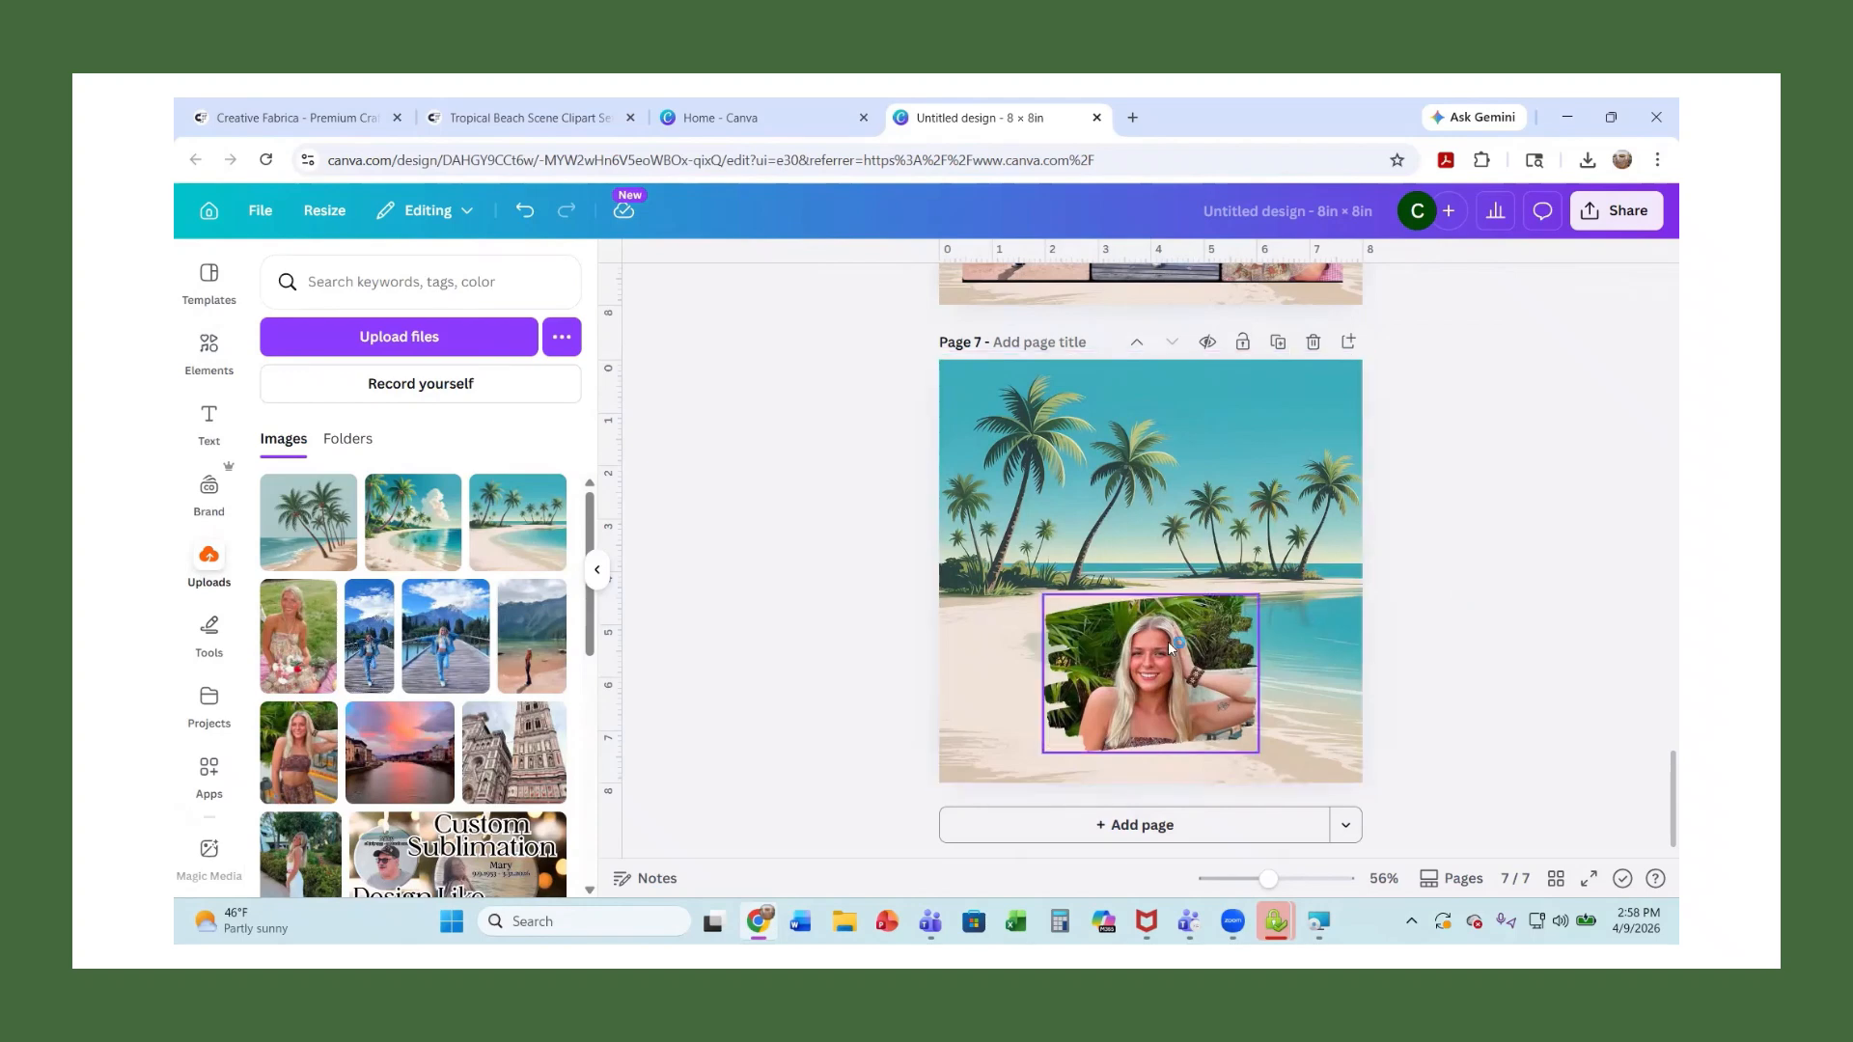
Review the framed photo layouts on pages 5 to 7
{"action": "scroll", "coordinate": [1243, 647], "scroll_direction": "up", "scroll_amount": 5}
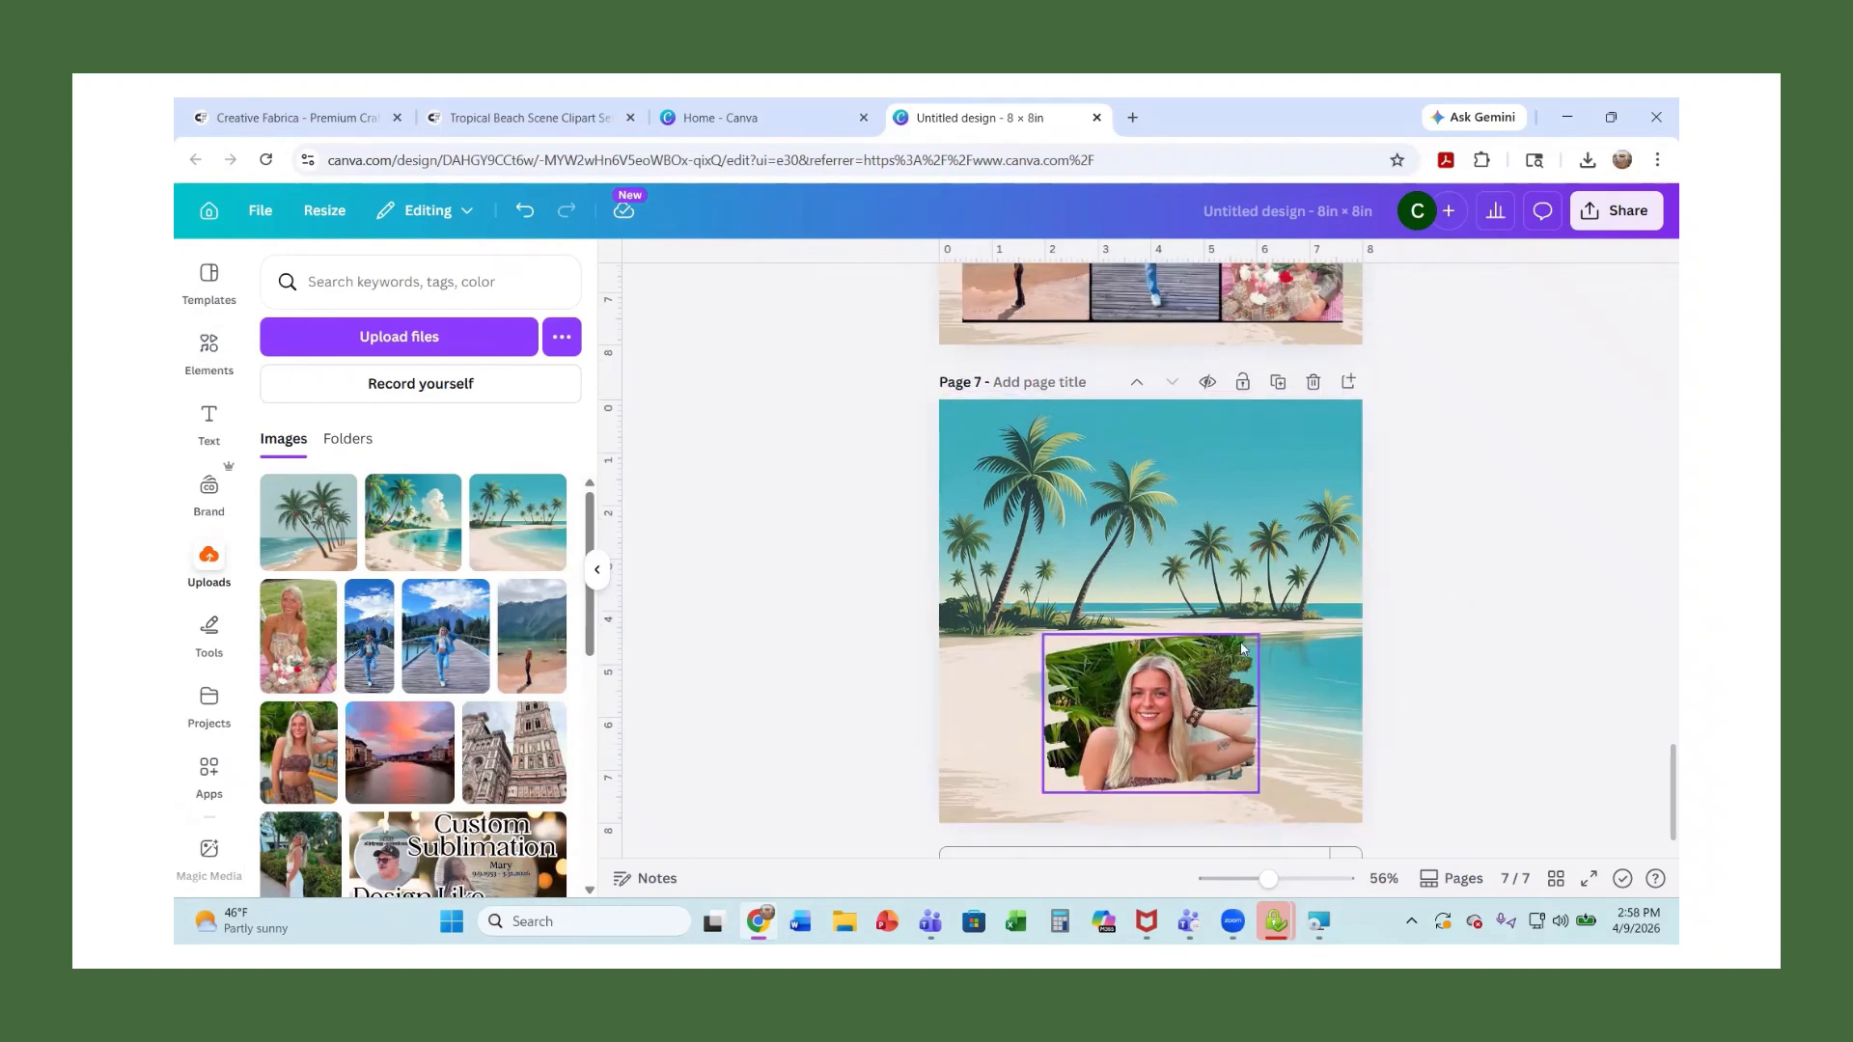
{"action": "scroll", "coordinate": [1245, 637], "scroll_direction": "up", "scroll_amount": 5}
{"action": "scroll", "coordinate": [1251, 617], "scroll_direction": "down", "scroll_amount": 4}
{"action": "scroll", "coordinate": [1250, 618], "scroll_direction": "up", "scroll_amount": 3}
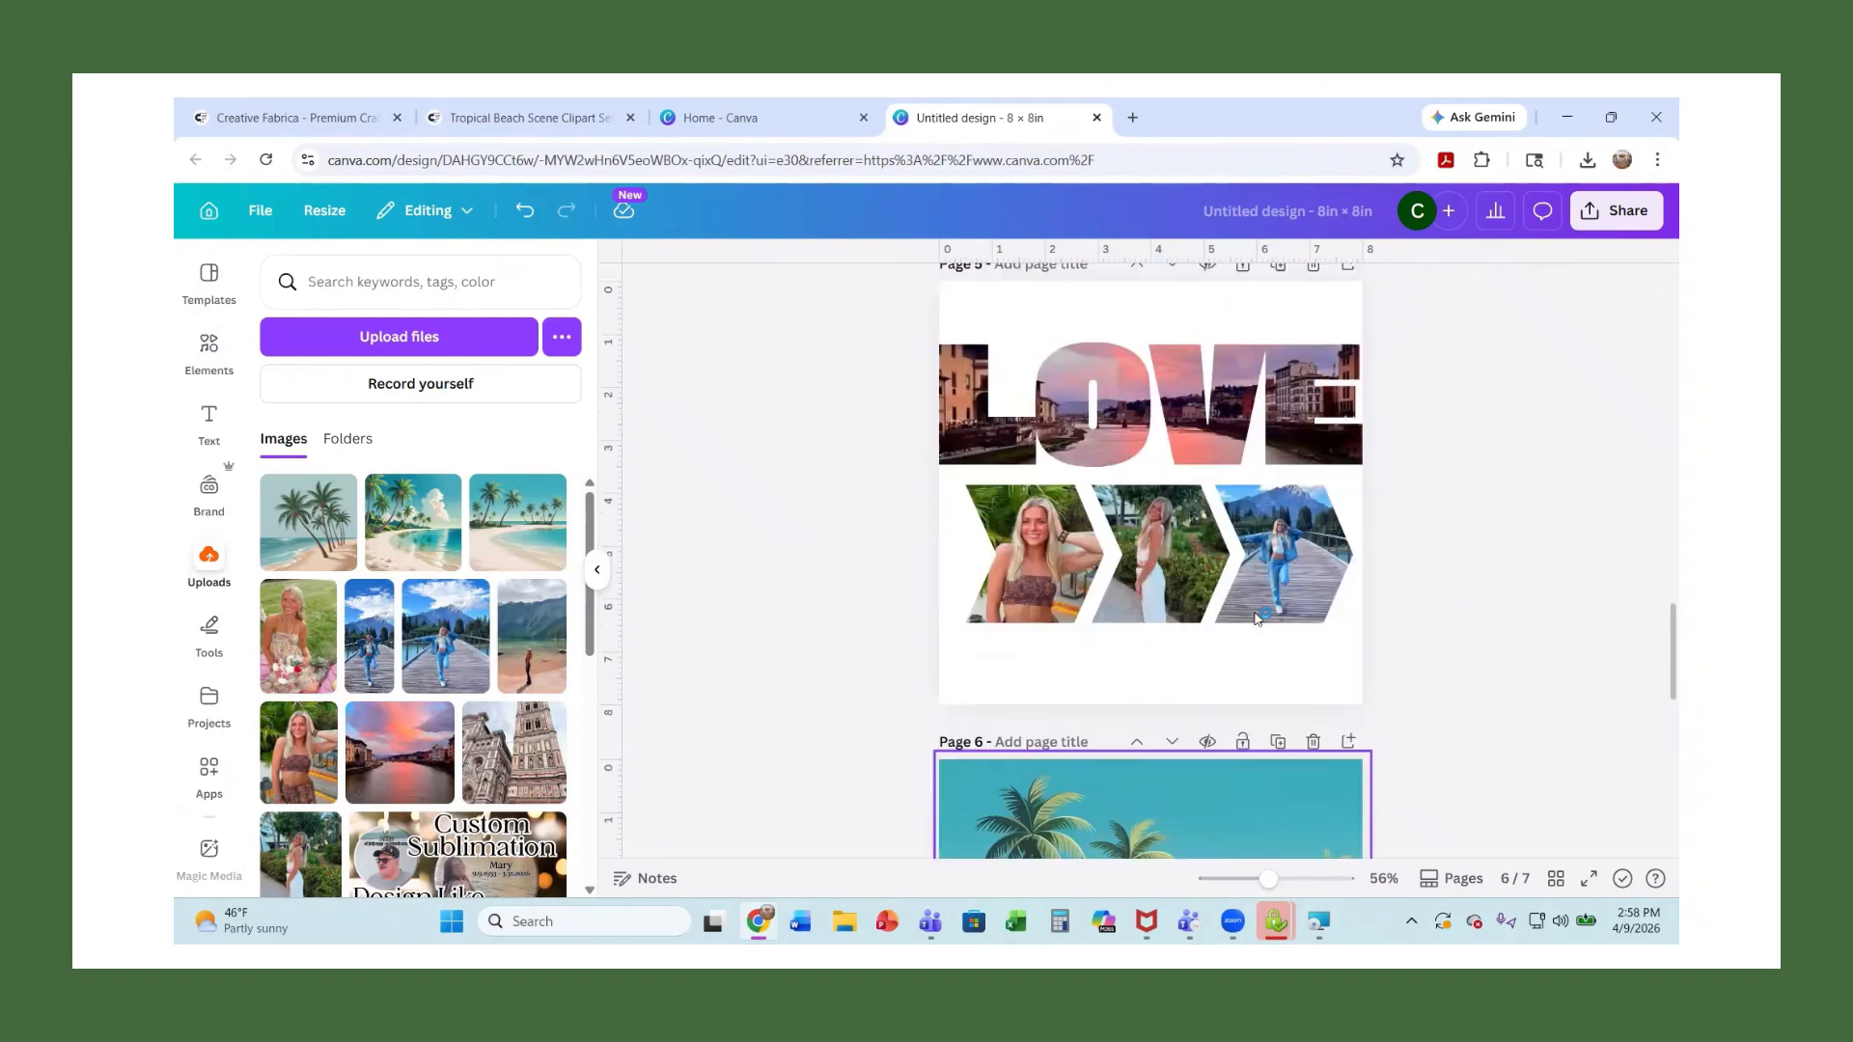
{"action": "scroll", "coordinate": [1257, 619], "scroll_direction": "up", "scroll_amount": 3}
{"action": "scroll", "coordinate": [1259, 608], "scroll_direction": "down", "scroll_amount": 10}
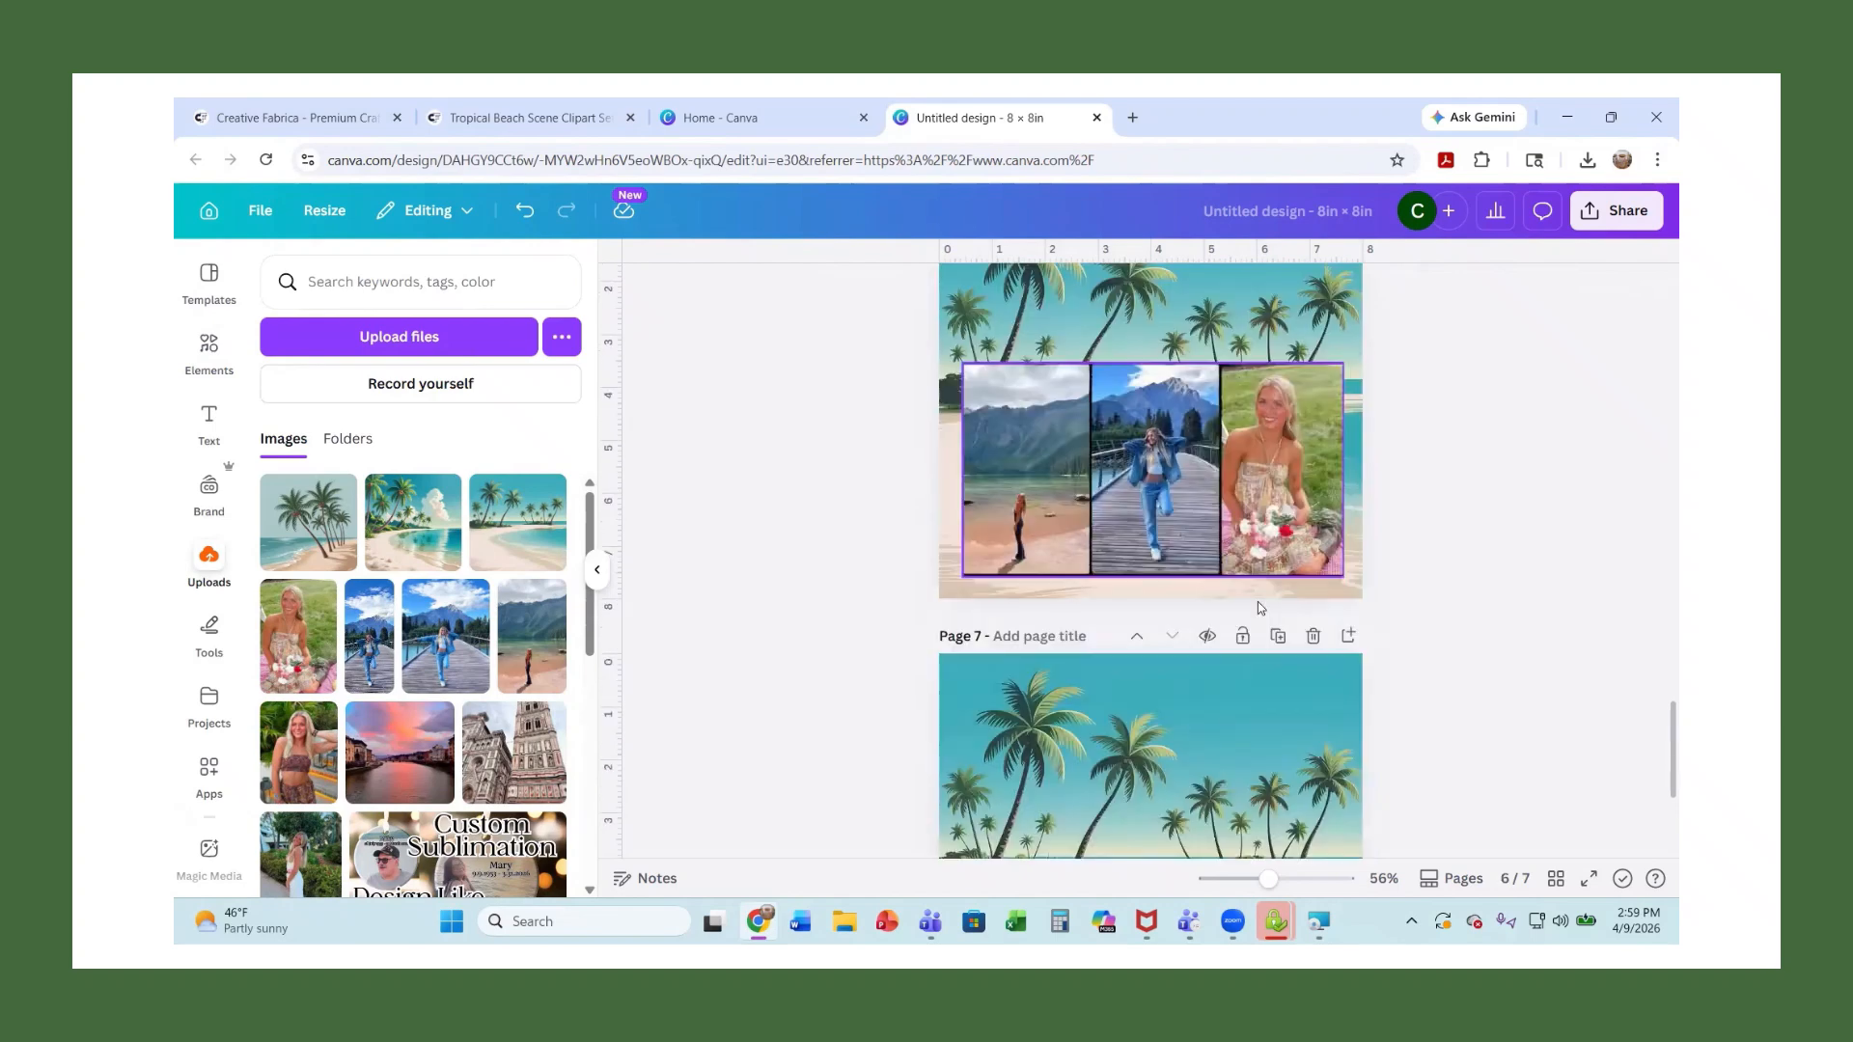
{"action": "scroll", "coordinate": [1259, 610], "scroll_direction": "down", "scroll_amount": 2}
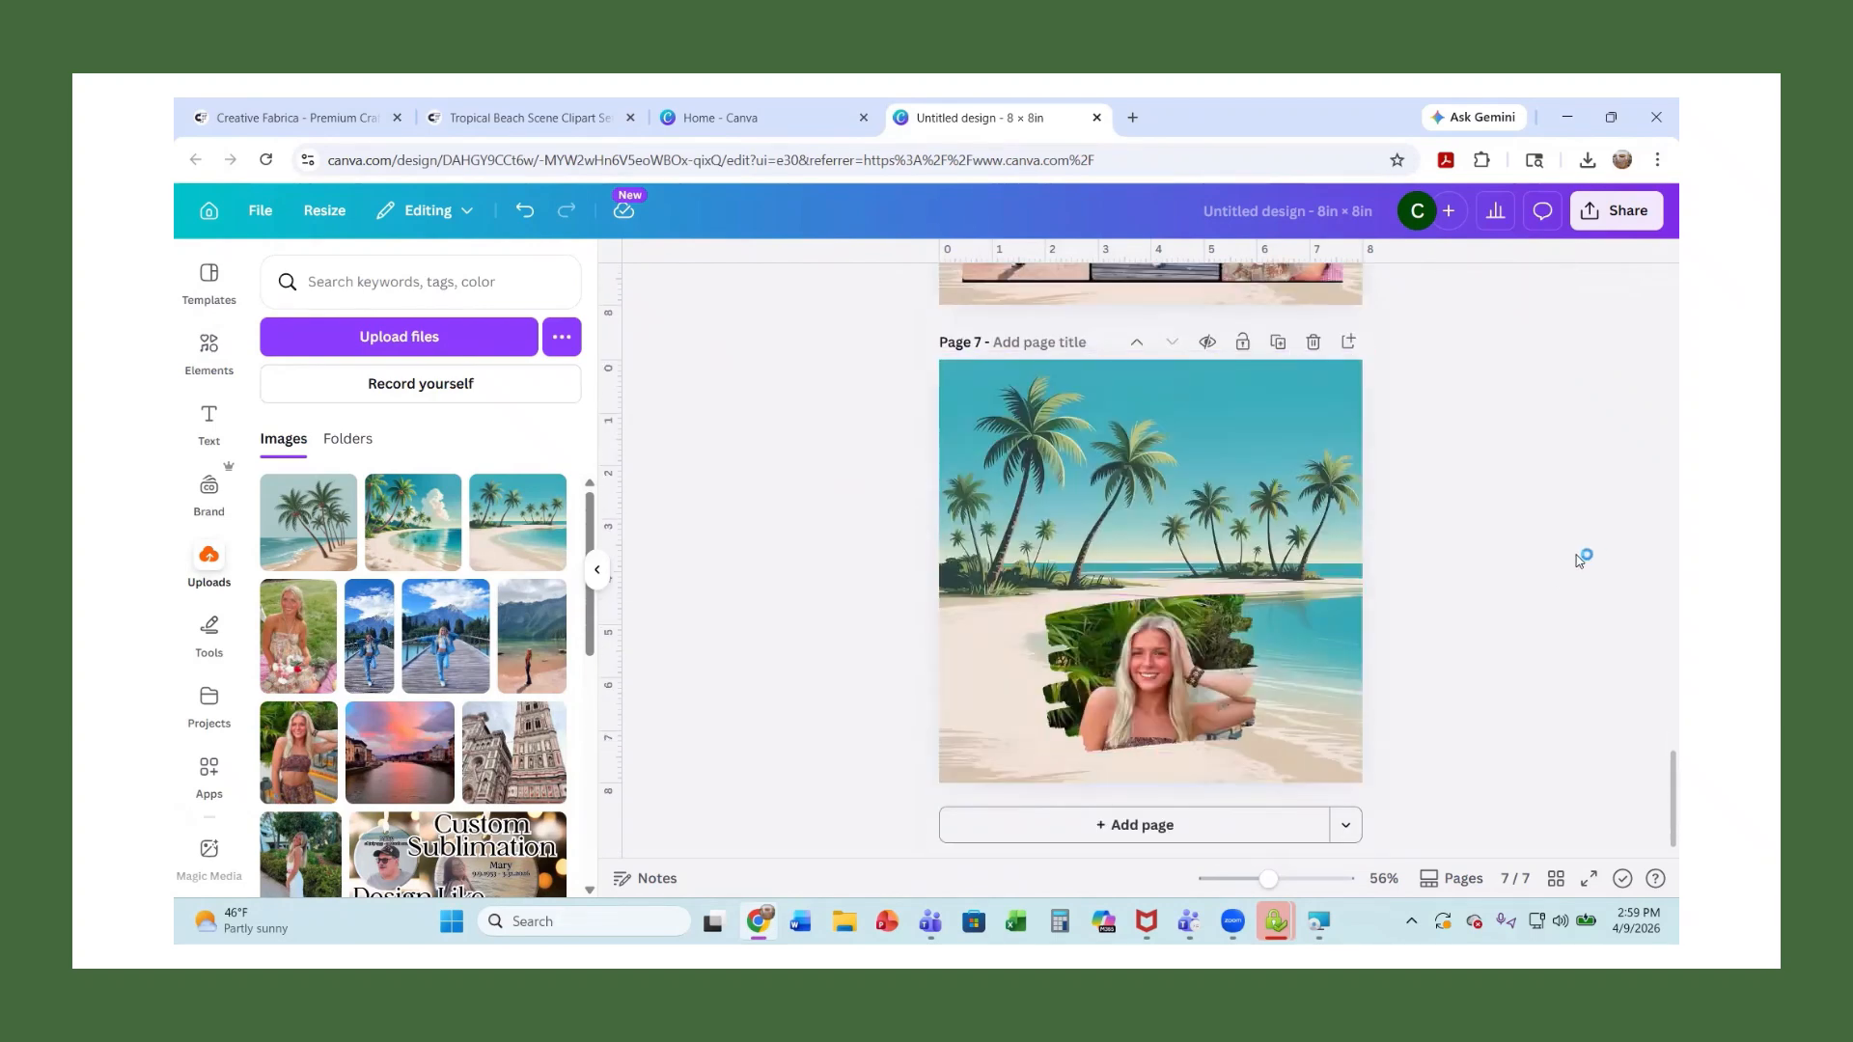